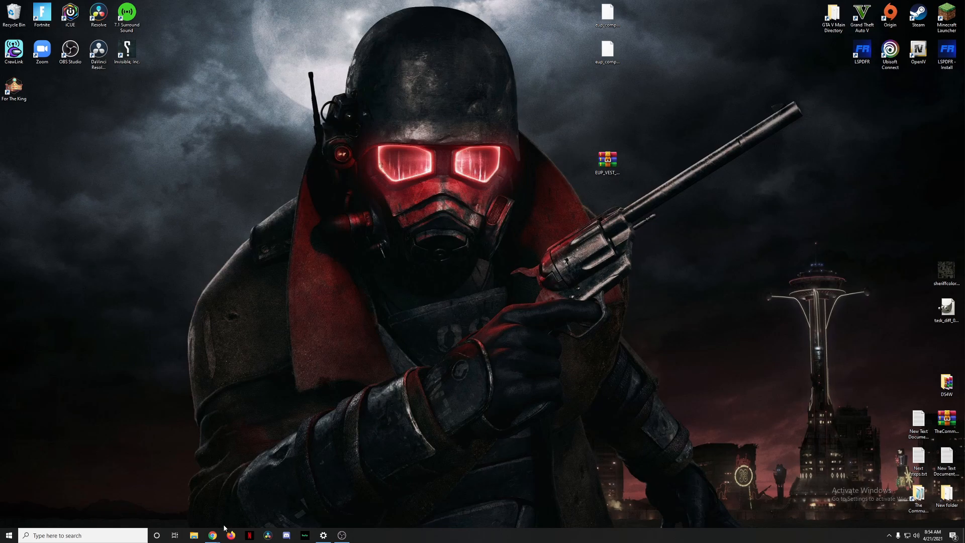
# Bring up the EUP VEST & EARPIECE 1.1 page in the browser and look through its preview images
pyautogui.moveTo(217, 536)
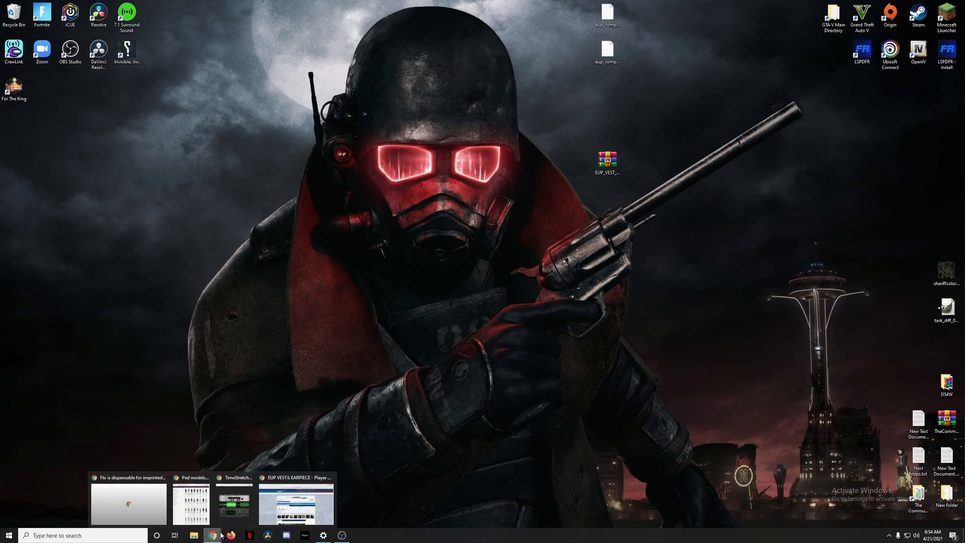
pyautogui.click(303, 502)
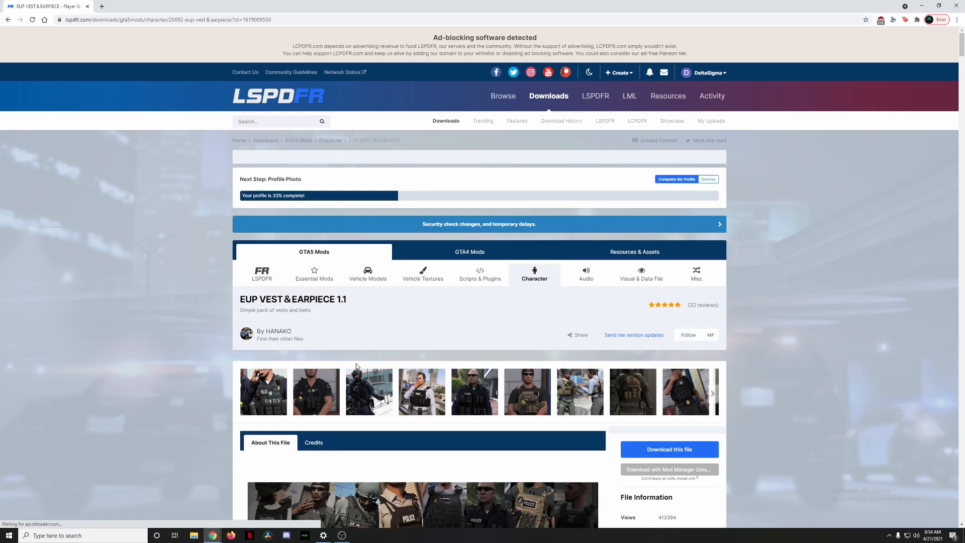
pyautogui.scroll(-2, 388, 350)
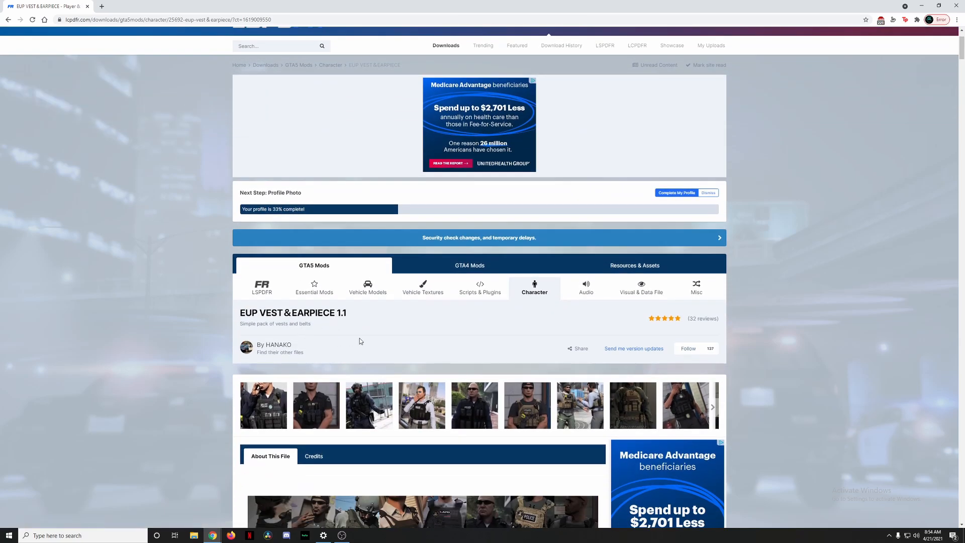
pyautogui.scroll(-2, 359, 338)
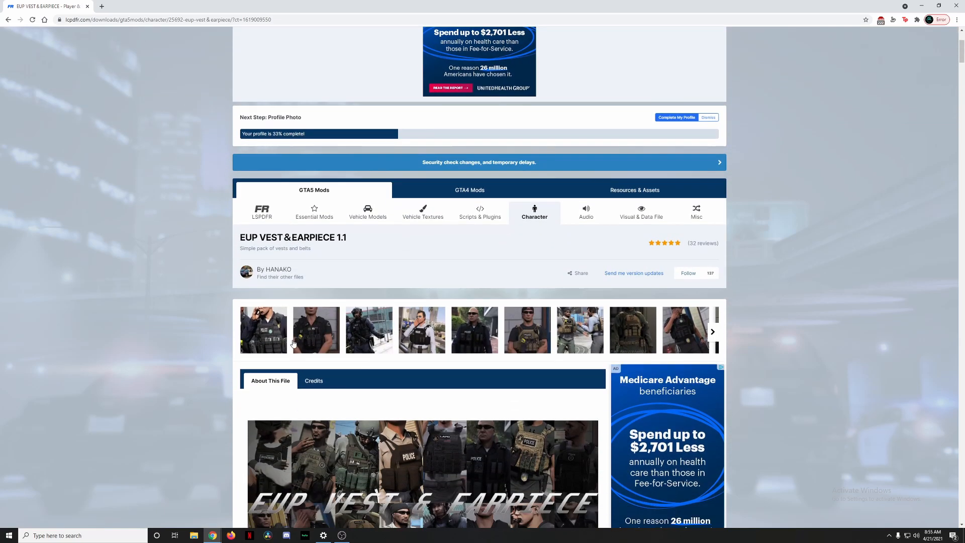
pyautogui.click(267, 338)
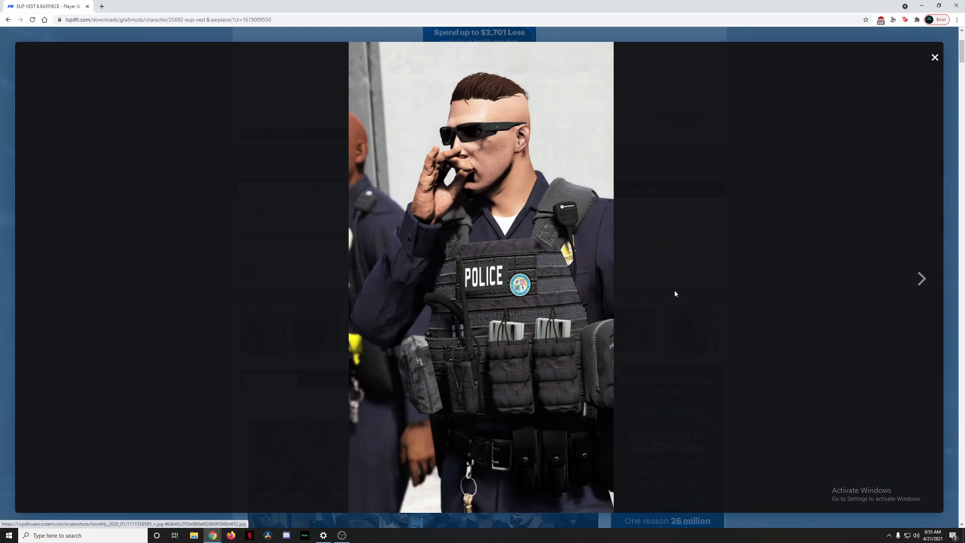
pyautogui.click(921, 279)
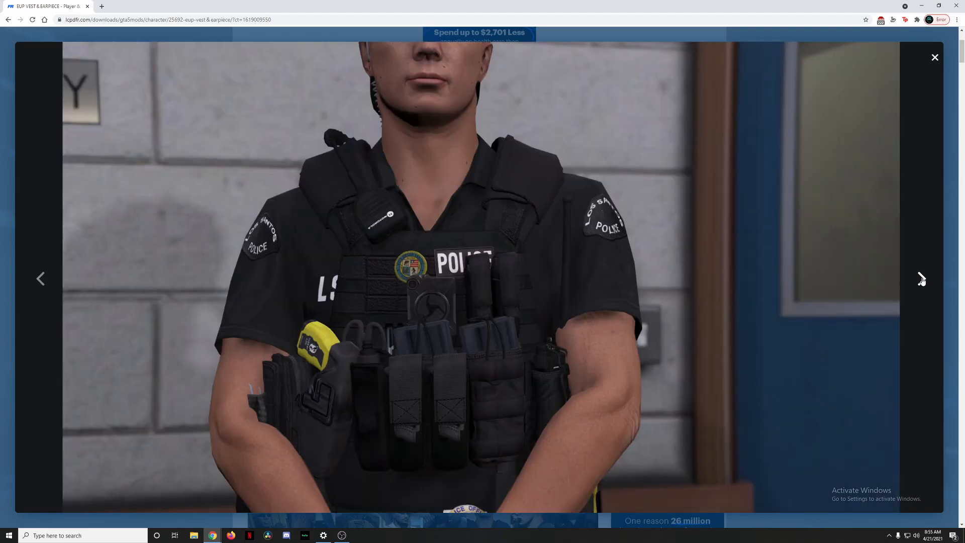
pyautogui.click(922, 279)
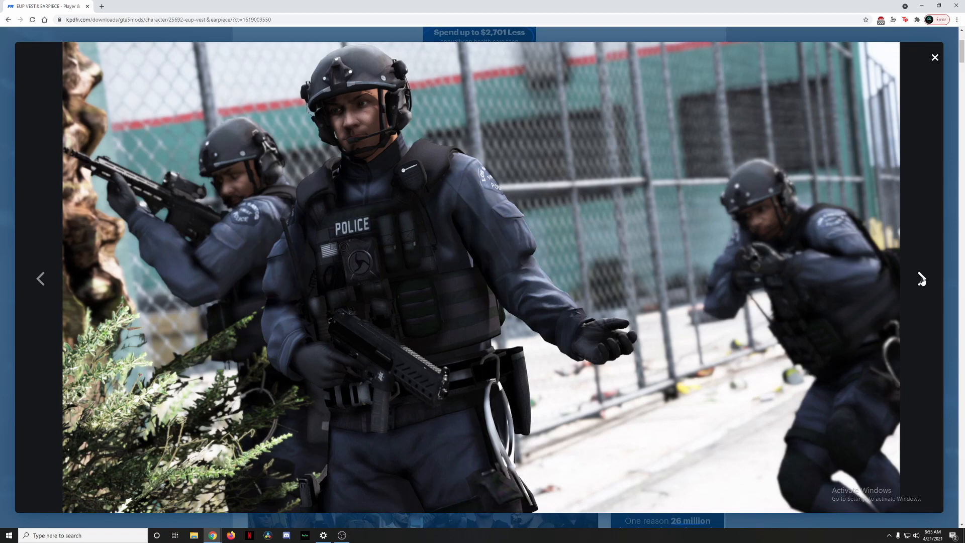
pyautogui.click(921, 279)
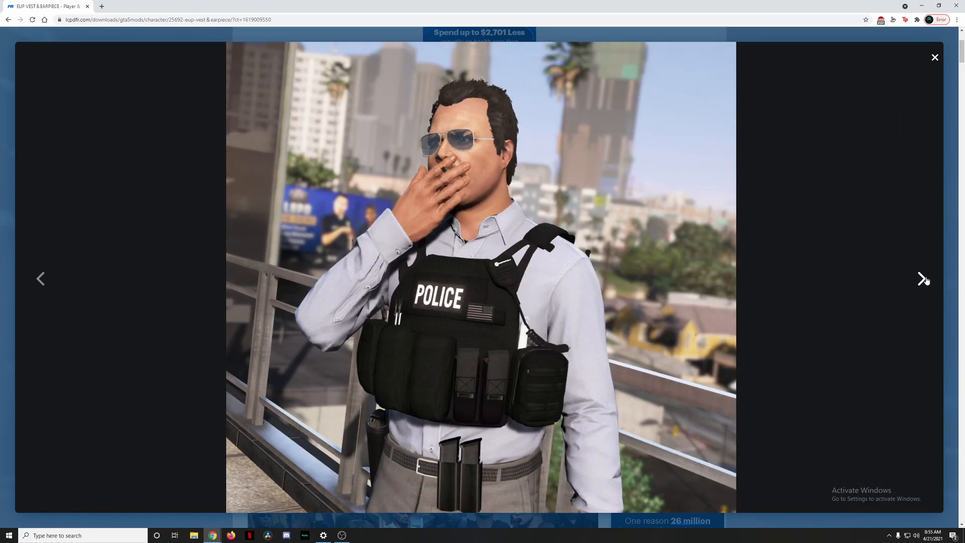
pyautogui.click(922, 279)
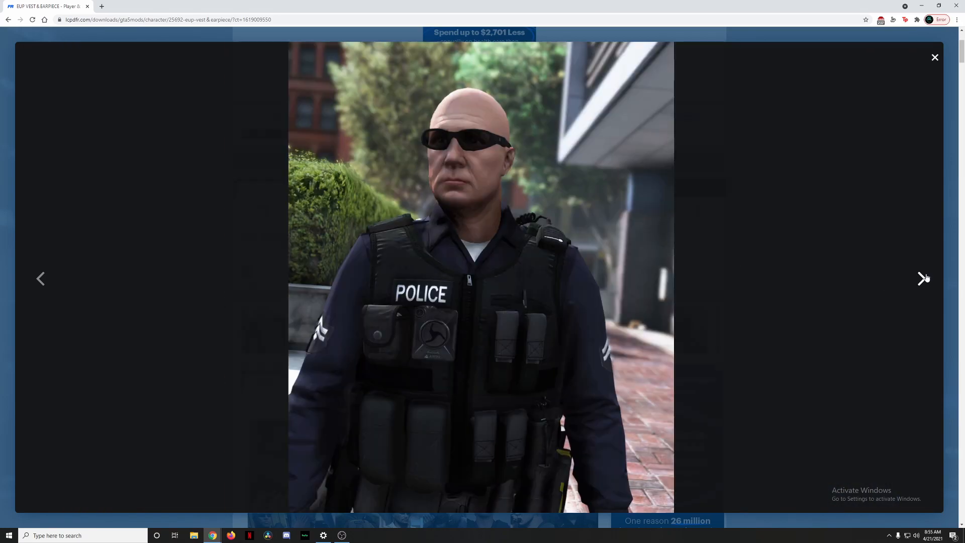
pyautogui.click(934, 58)
# Read the mod page's description and installation notes, highlighting the requirement to install EUP first
pyautogui.scroll(-2, 704, 287)
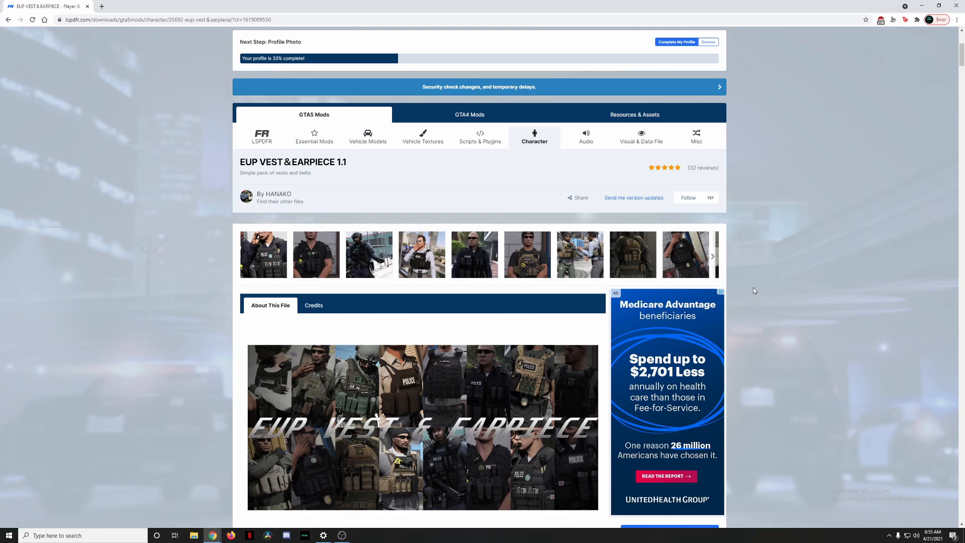
pyautogui.scroll(-1, 753, 291)
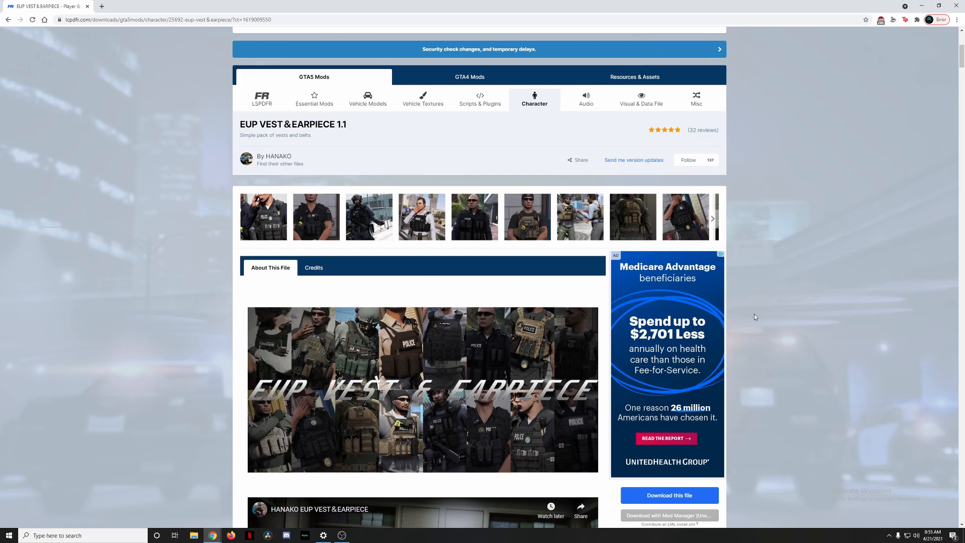
pyautogui.scroll(-4, 749, 269)
pyautogui.scroll(-10, 750, 268)
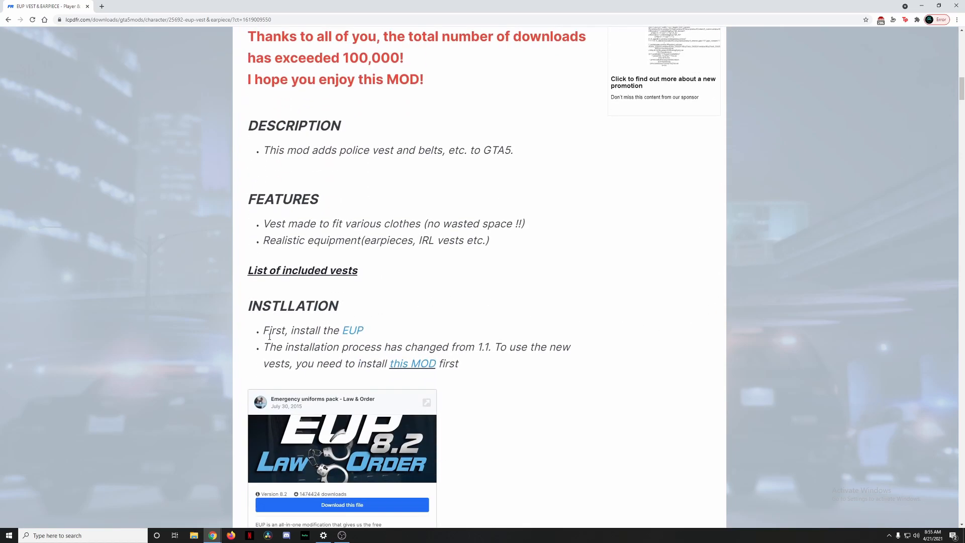
pyautogui.moveTo(265, 330); pyautogui.dragTo(366, 334)
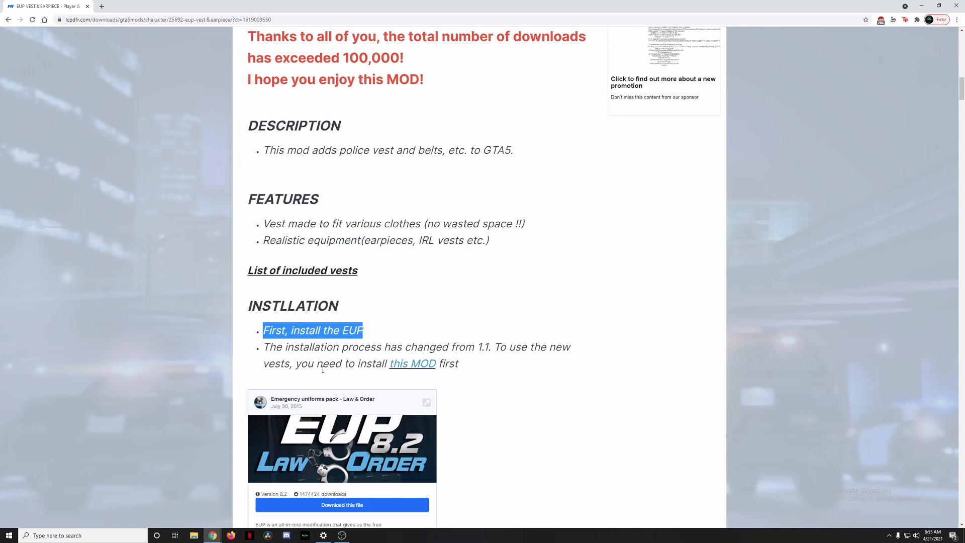
# Open the linked prerequisite mod for the new vests and review the mpClothes - Addon Clothing Slots page
pyautogui.click(414, 368)
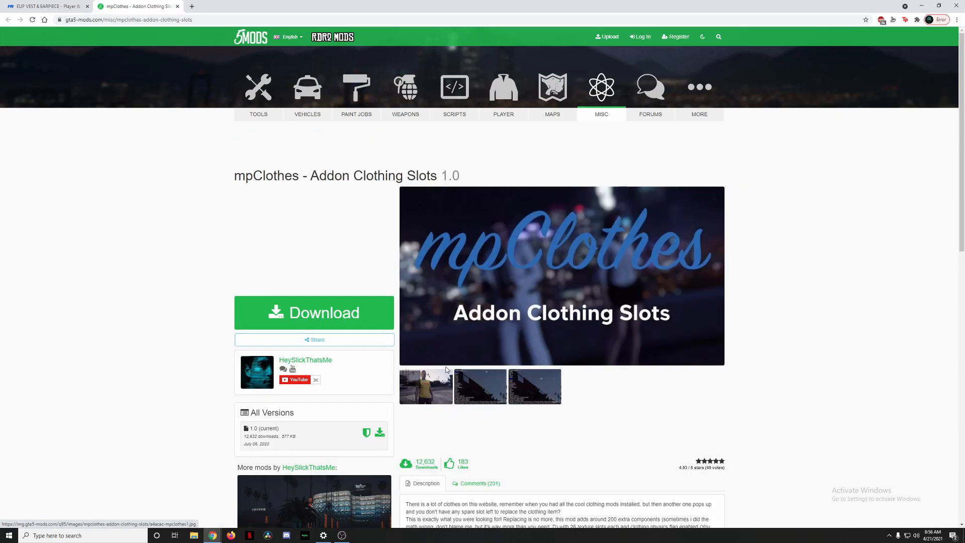
pyautogui.scroll(-2, 771, 340)
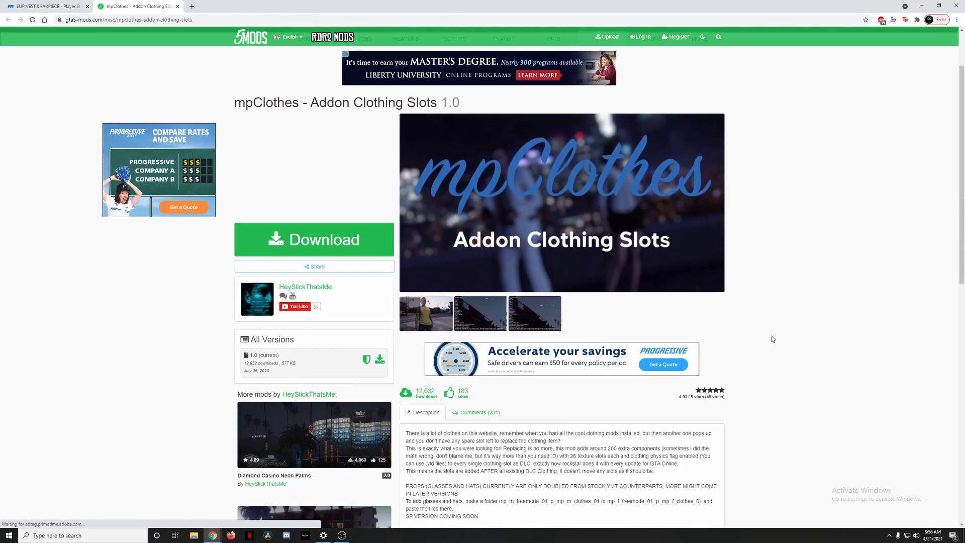
pyautogui.scroll(-2, 778, 312)
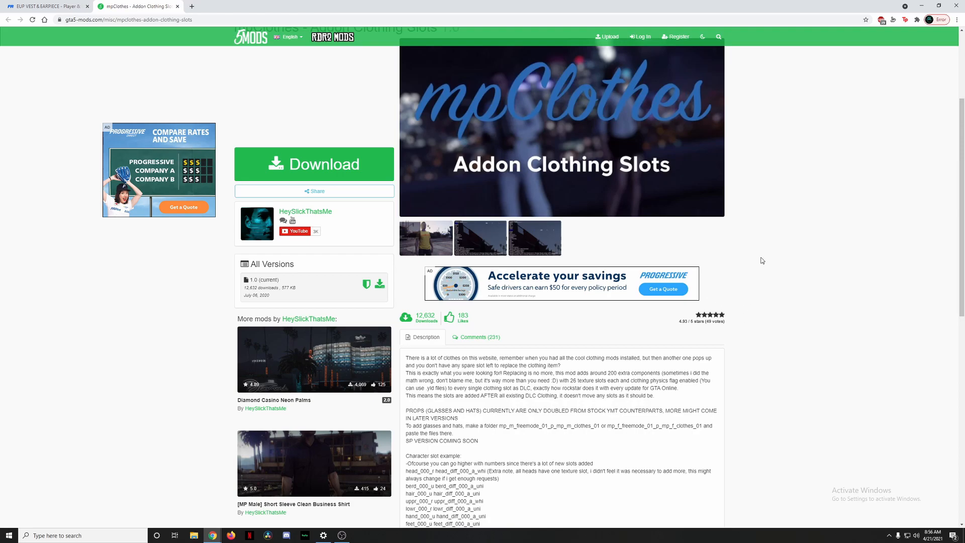
pyautogui.scroll(2, 762, 260)
pyautogui.scroll(1, 762, 261)
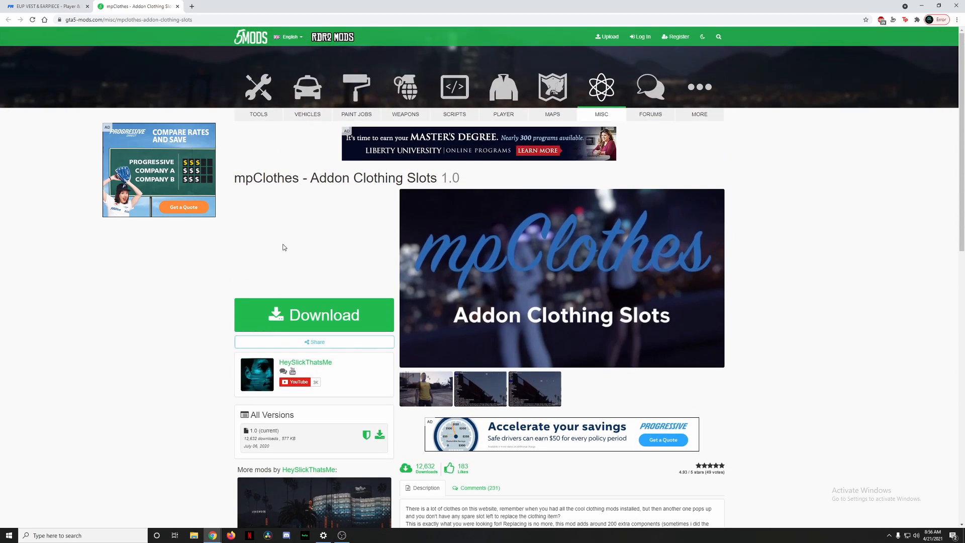
# Close the mpClothes page, locate the vest mod's file download, and close the browser
pyautogui.click(177, 8)
pyautogui.scroll(7, 634, 300)
pyautogui.scroll(2, 601, 302)
pyautogui.scroll(-5, 604, 303)
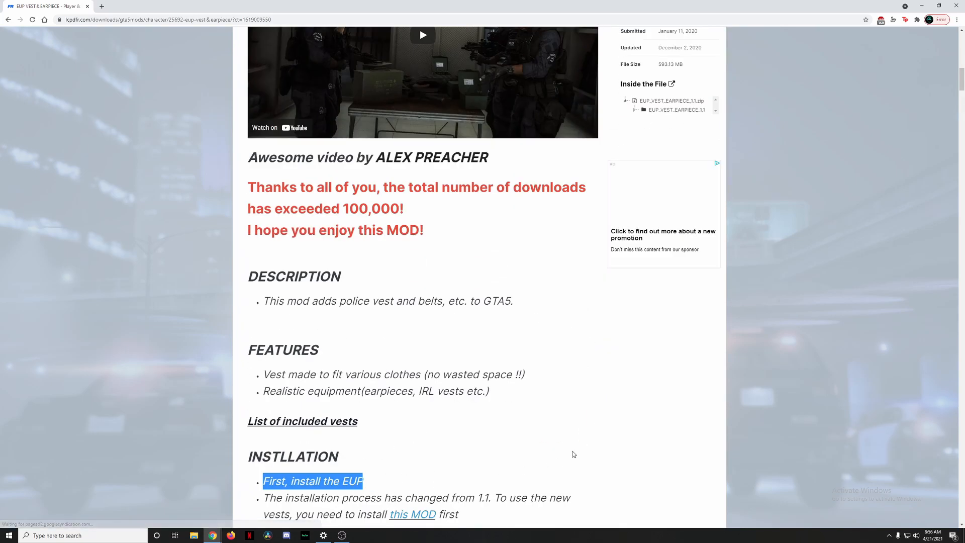
pyautogui.scroll(9, 570, 457)
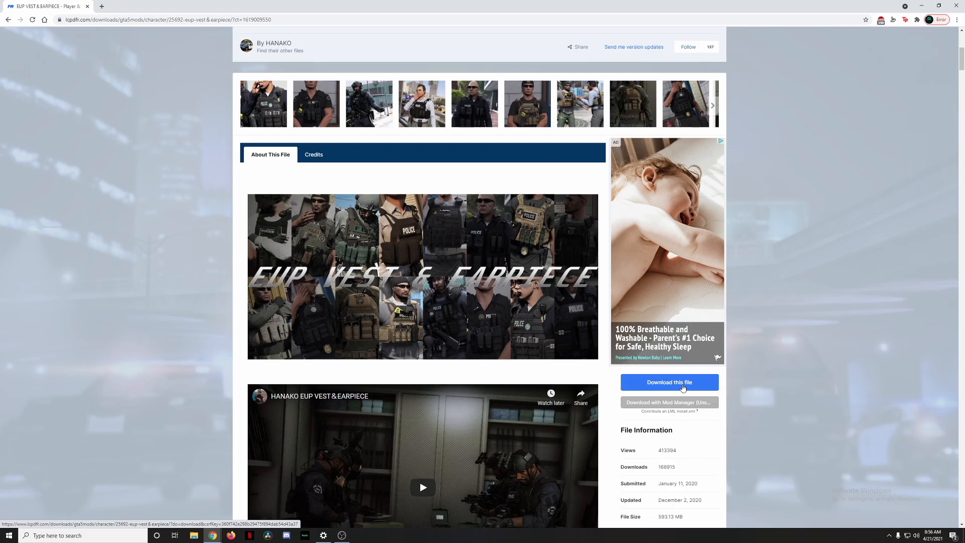
pyautogui.click(956, 6)
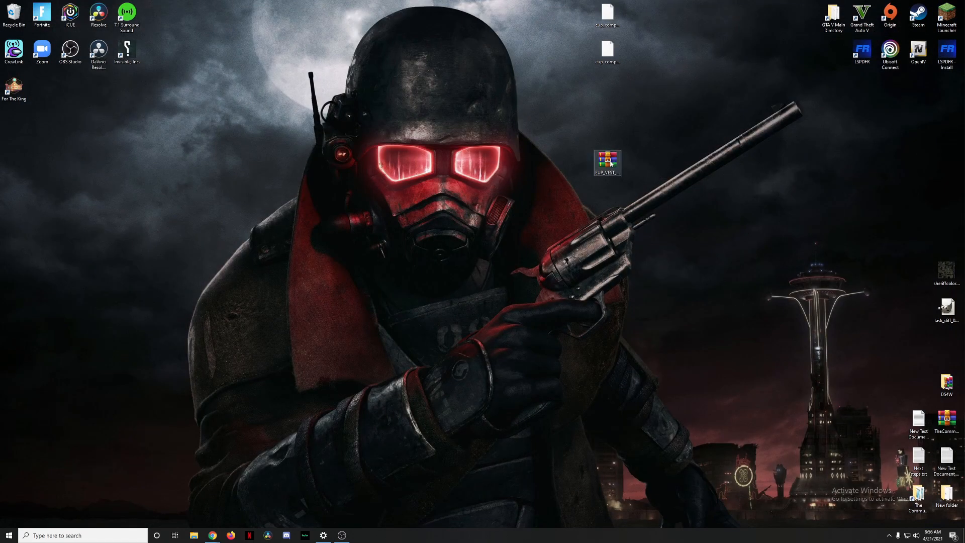
# Open the EUP_VEST archive from the desktop and launch OpenIV for Grand Theft Auto V on Windows beside it
pyautogui.doubleClick(620, 163)
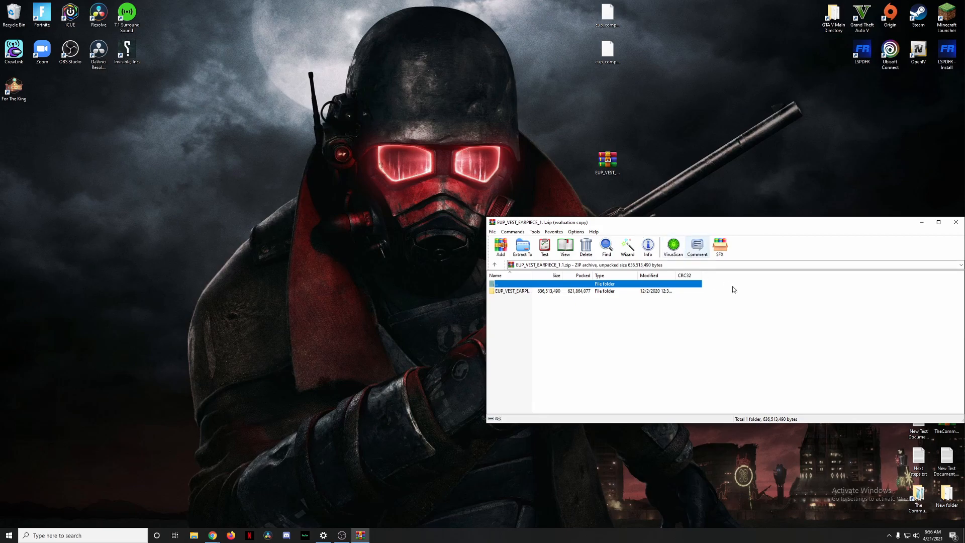
pyautogui.click(787, 294)
pyautogui.click(920, 51)
pyautogui.doubleClick(921, 52)
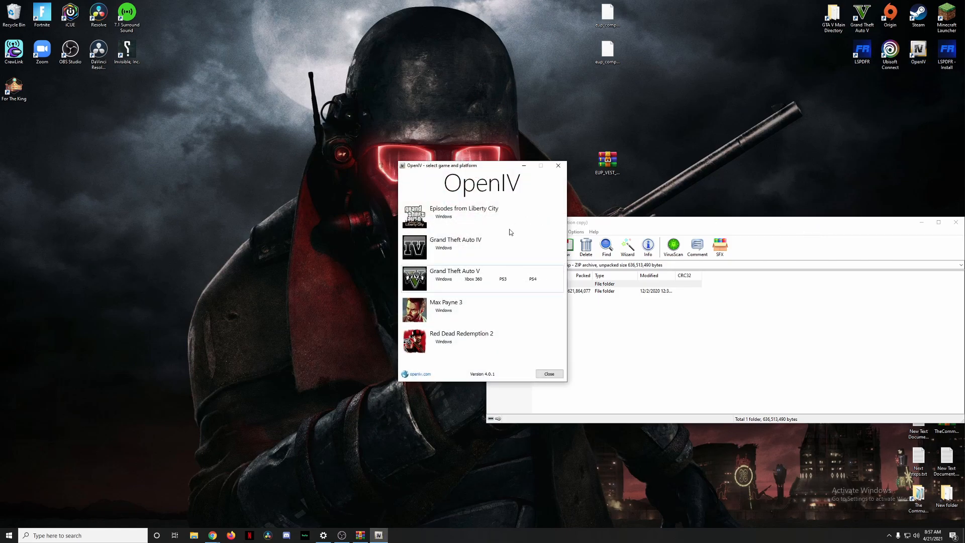
pyautogui.click(445, 279)
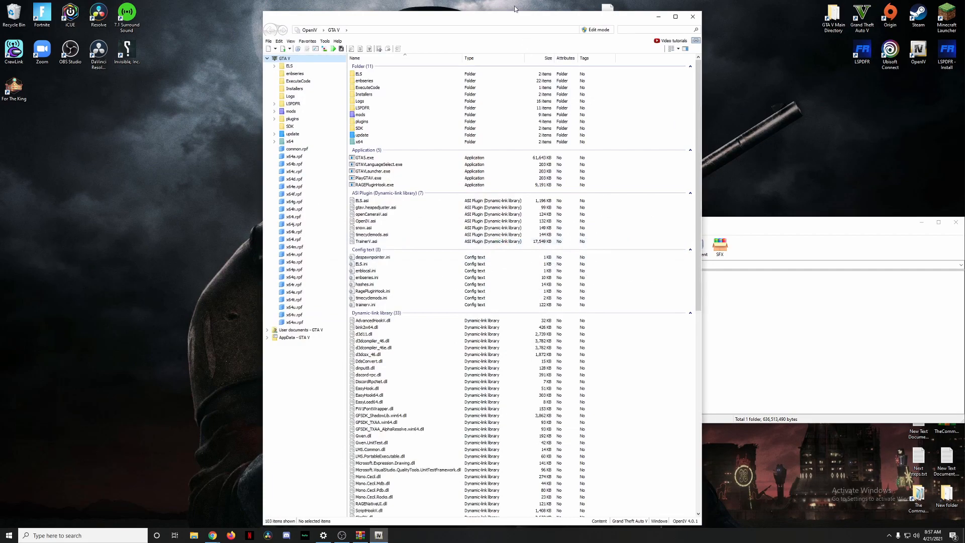
pyautogui.moveTo(502, 22); pyautogui.dragTo(232, 14)
# Open README.txt from the archive's EUP_VEST_EARPIECE_1.1 folder and highlight the eup_componentpeds.rpf installation path
pyautogui.click(508, 324)
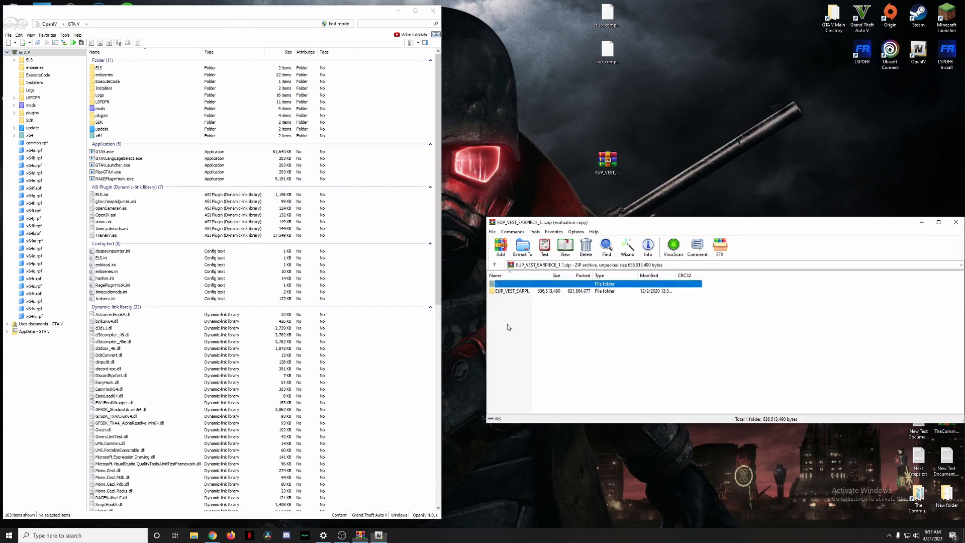
pyautogui.doubleClick(515, 291)
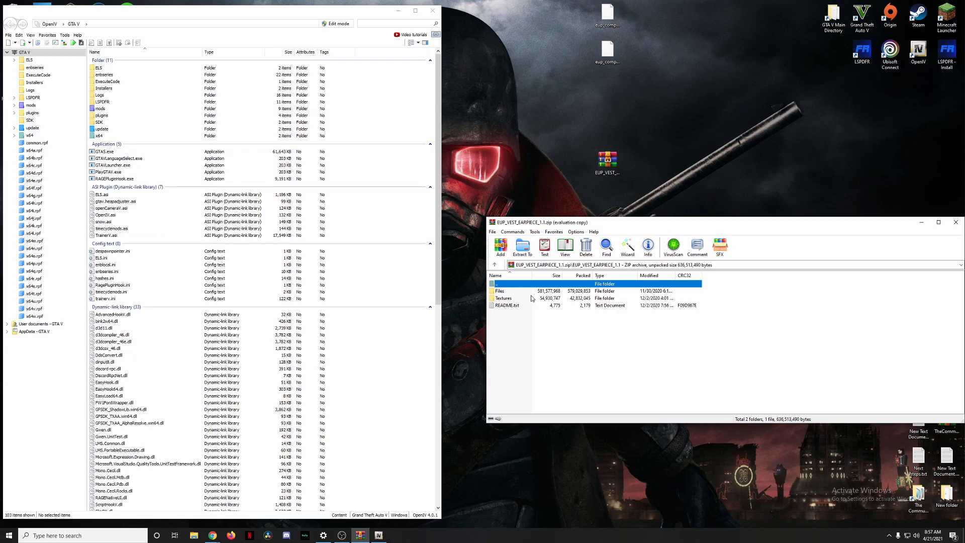
pyautogui.doubleClick(506, 305)
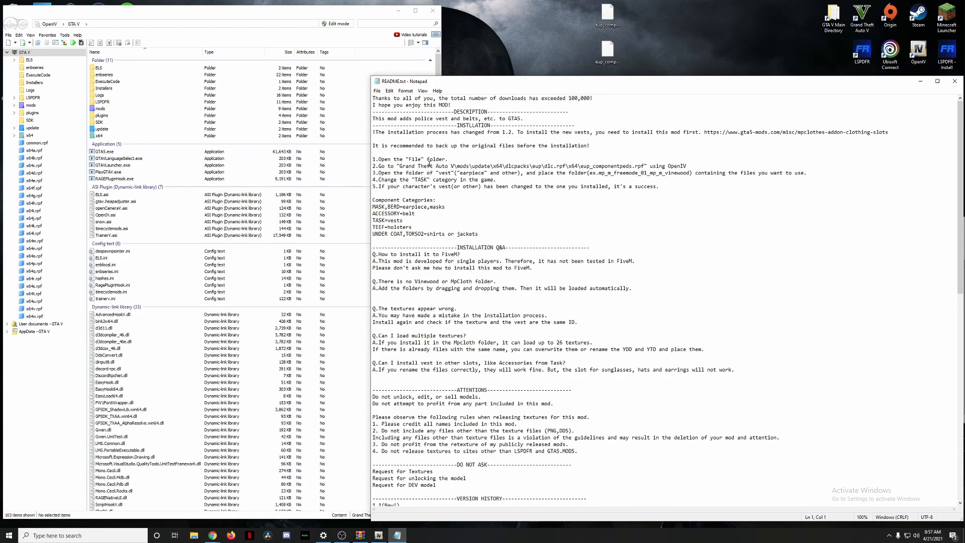
pyautogui.moveTo(400, 164); pyautogui.dragTo(643, 164)
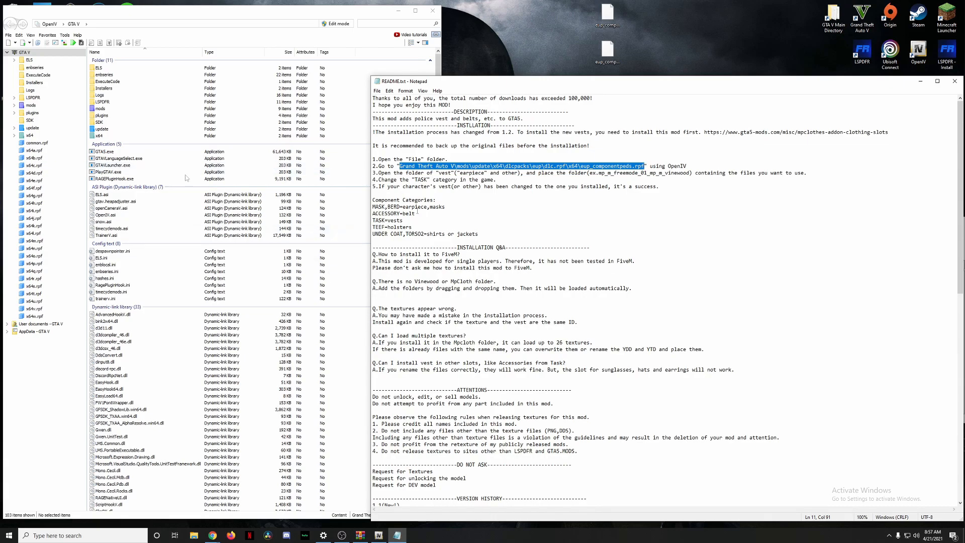
# In OpenIV, go to mods\update\x64\dlcpacks\eup\dlc.rpf\x64
pyautogui.doubleClick(101, 108)
pyautogui.doubleClick(104, 67)
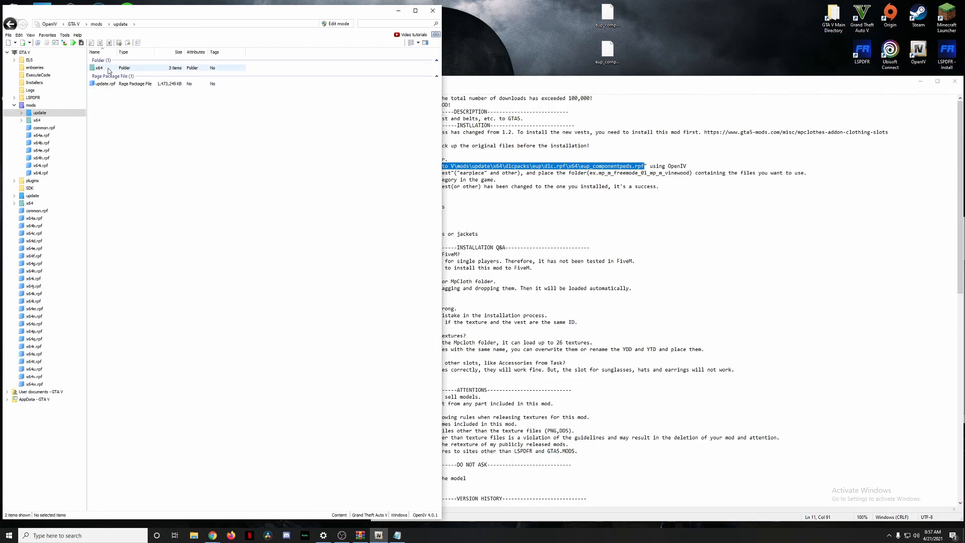
pyautogui.doubleClick(108, 70)
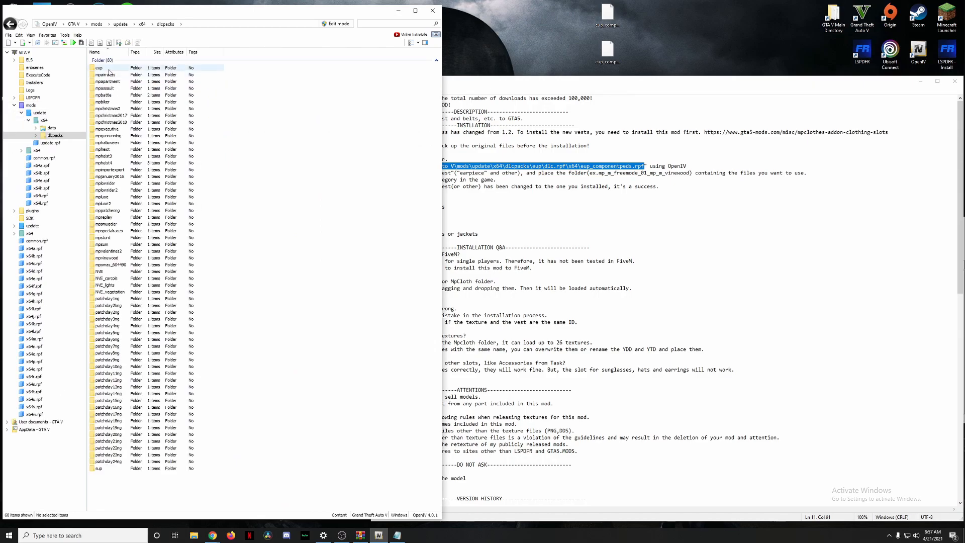
pyautogui.doubleClick(103, 68)
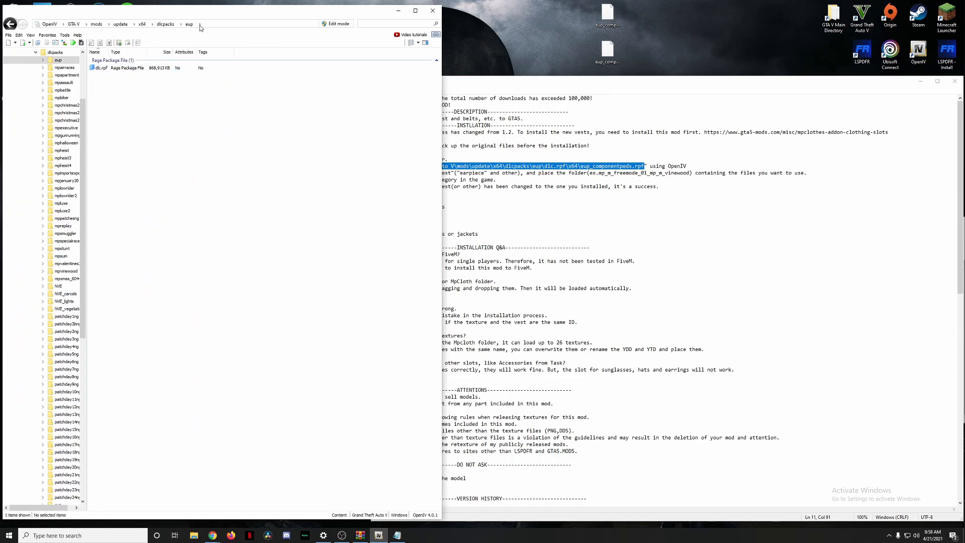
pyautogui.click(174, 24)
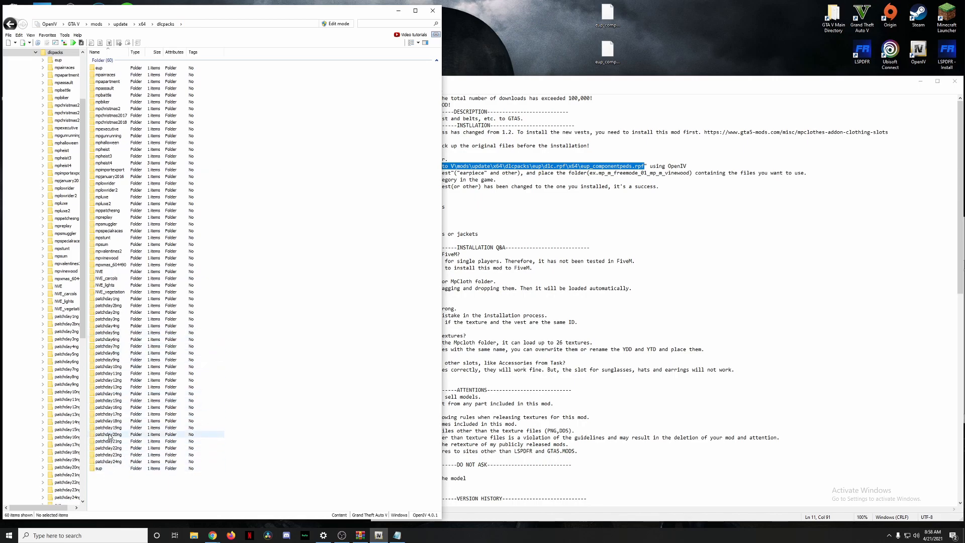
pyautogui.click(100, 70)
pyautogui.doubleClick(100, 69)
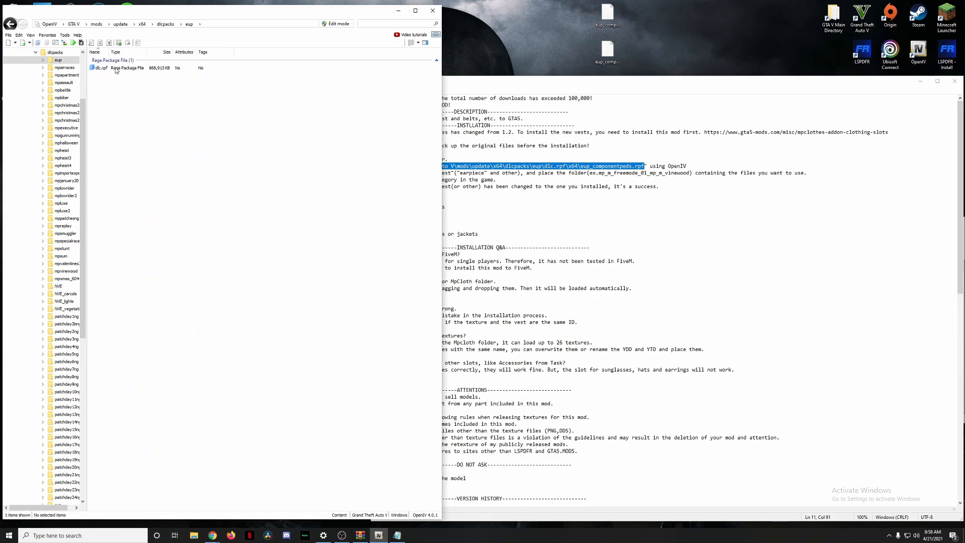
pyautogui.doubleClick(121, 72)
pyautogui.doubleClick(120, 71)
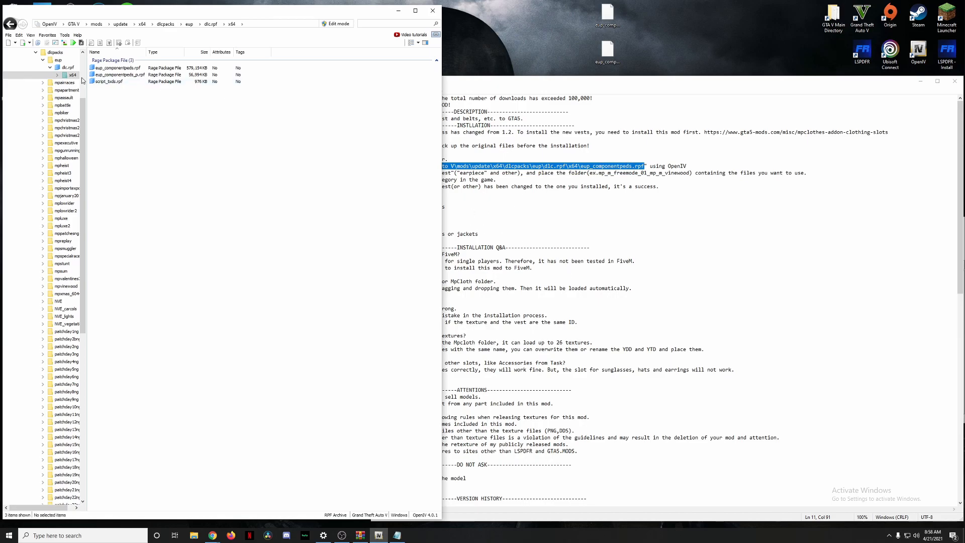
# Select both eup_componentpeds.rpf and eup_componentpeds_p.rpf in the x64 folder
pyautogui.click(122, 69)
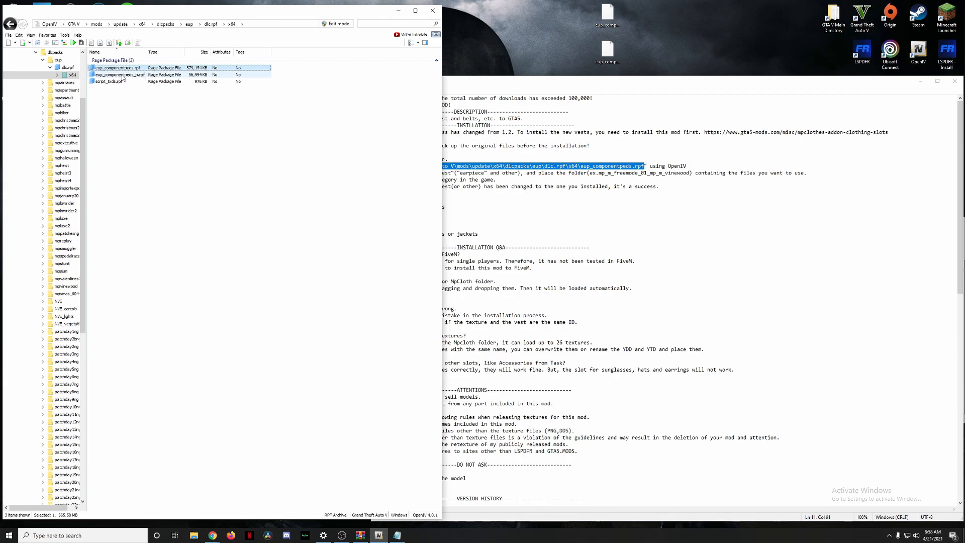
pyautogui.click(122, 76)
pyautogui.click(294, 75)
pyautogui.moveTo(279, 68); pyautogui.dragTo(231, 76)
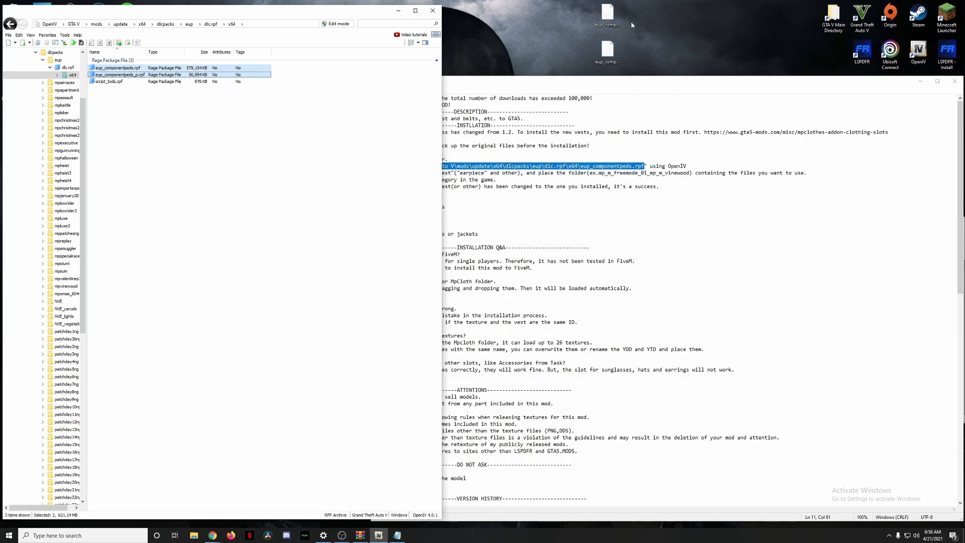
# Clear the file selection and open eup_componentpeds.rpf in OpenIV
pyautogui.moveTo(145, 71); pyautogui.dragTo(198, 75)
pyautogui.click(251, 159)
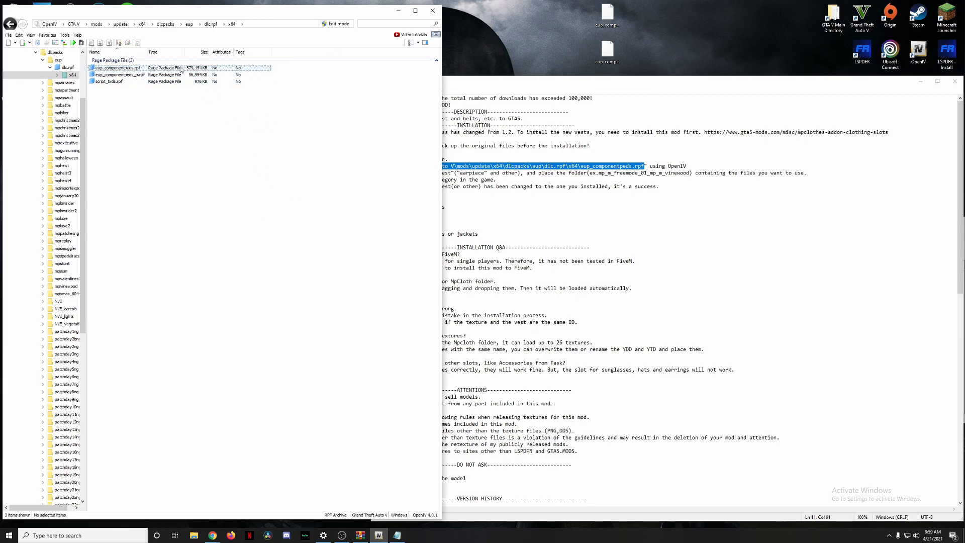
pyautogui.doubleClick(150, 68)
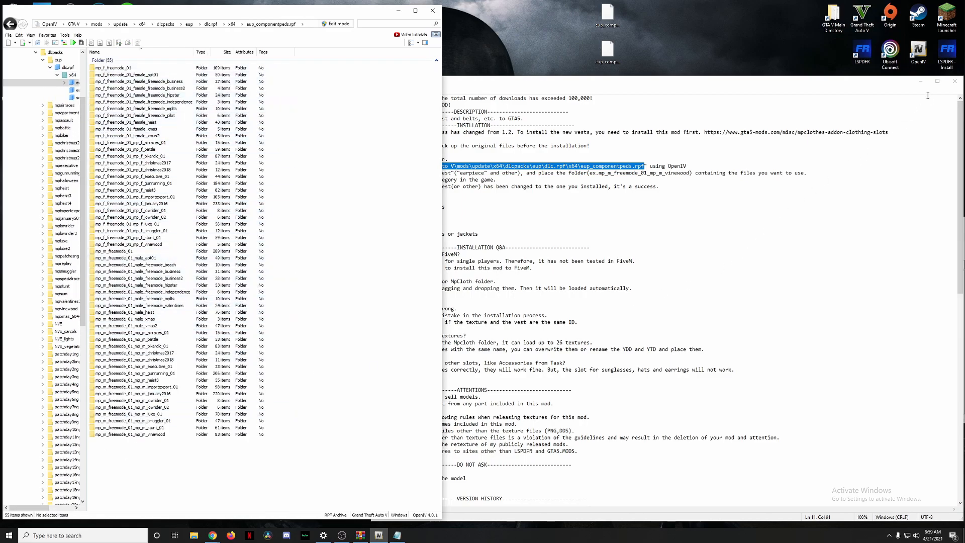
# Close the README and open the Files folder in the EUP_VEST_EARPIECE_1.1 archive
pyautogui.click(954, 82)
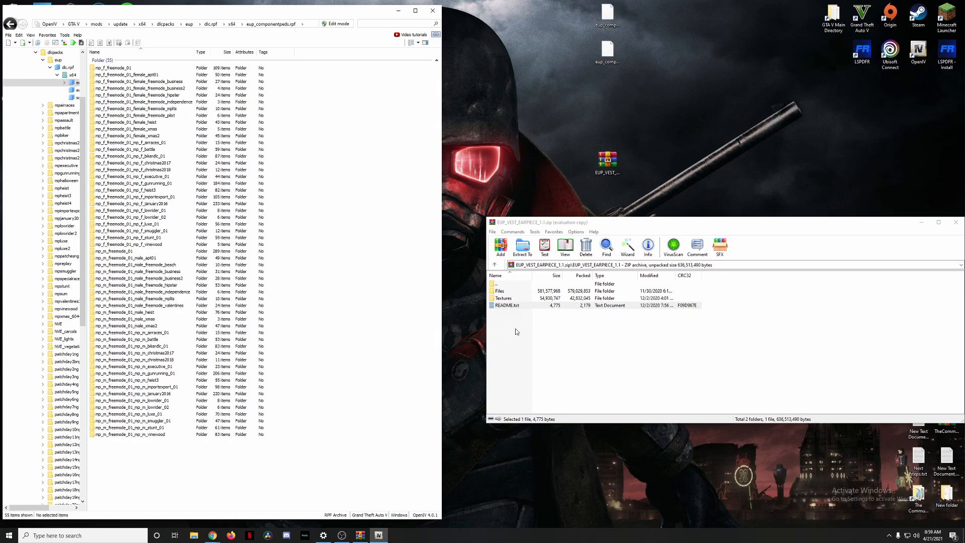
pyautogui.doubleClick(510, 294)
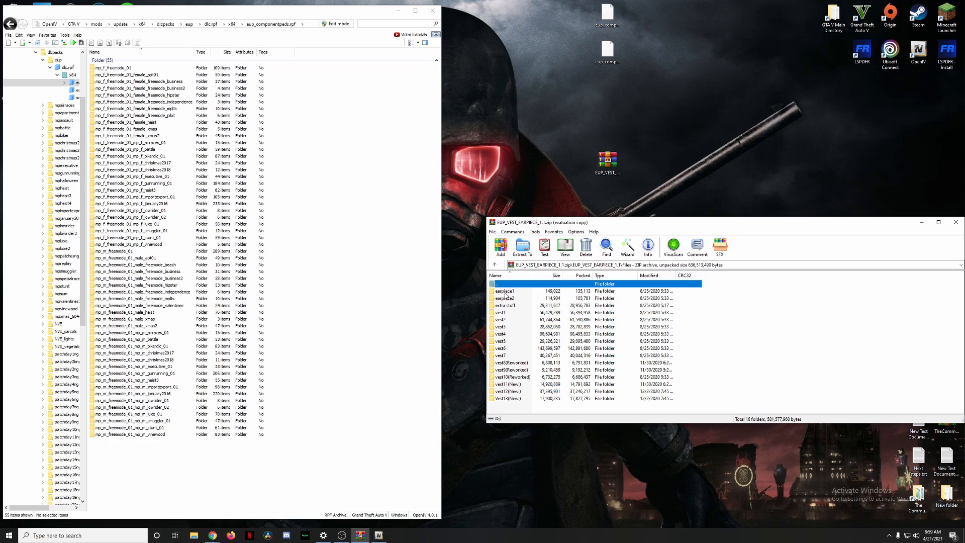
pyautogui.click(505, 291)
pyautogui.click(508, 298)
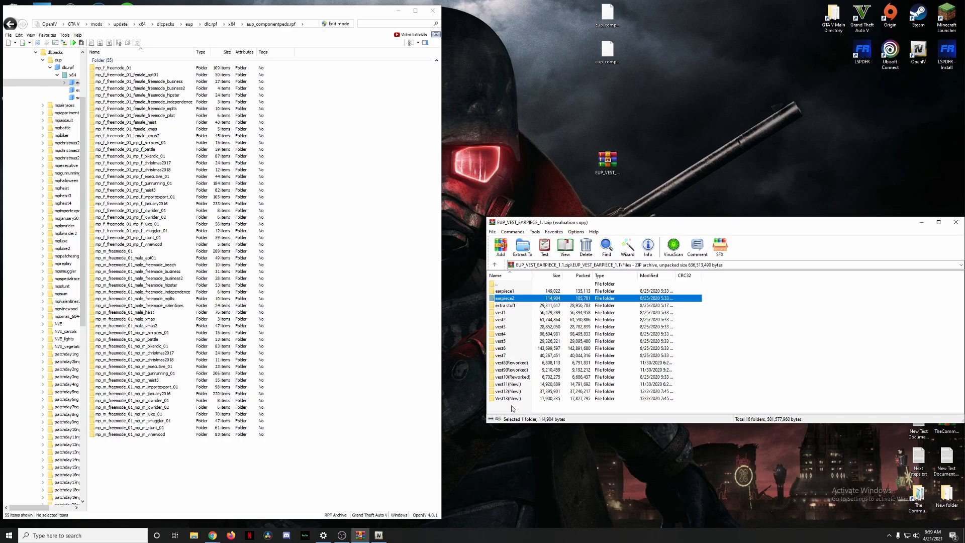
# View the ear1.jpg preview image in the archive's earpiece1 folder, then close it
pyautogui.click(520, 292)
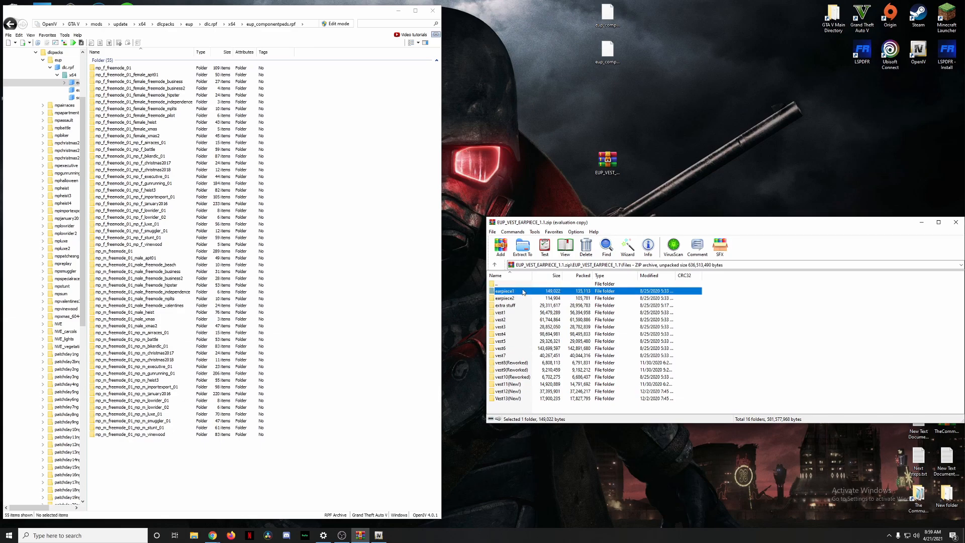
pyautogui.doubleClick(523, 293)
pyautogui.doubleClick(517, 285)
pyautogui.doubleClick(524, 292)
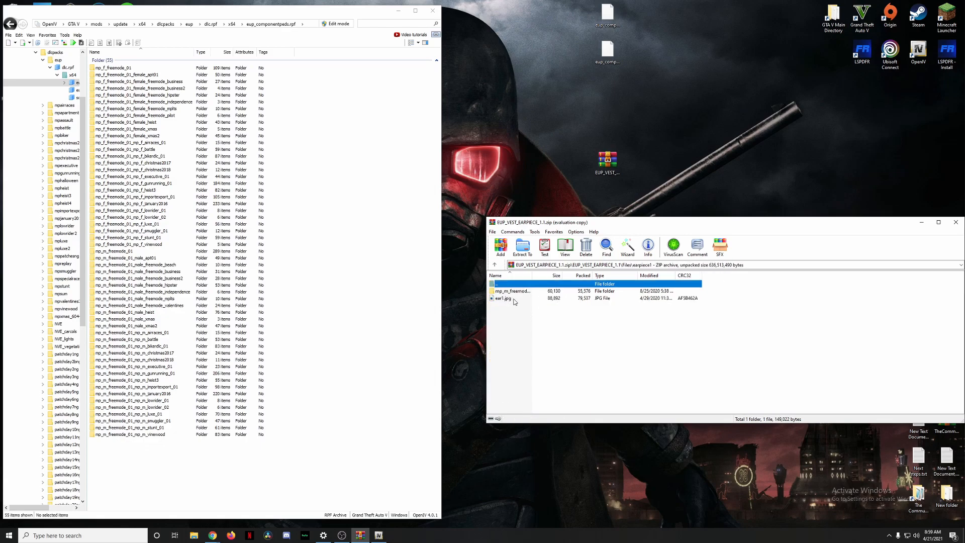
pyautogui.doubleClick(512, 298)
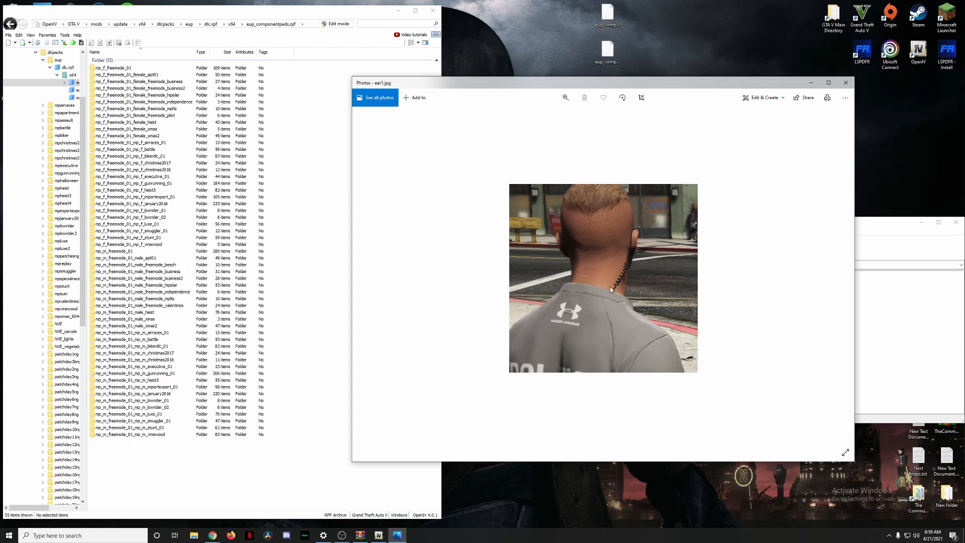
pyautogui.click(846, 82)
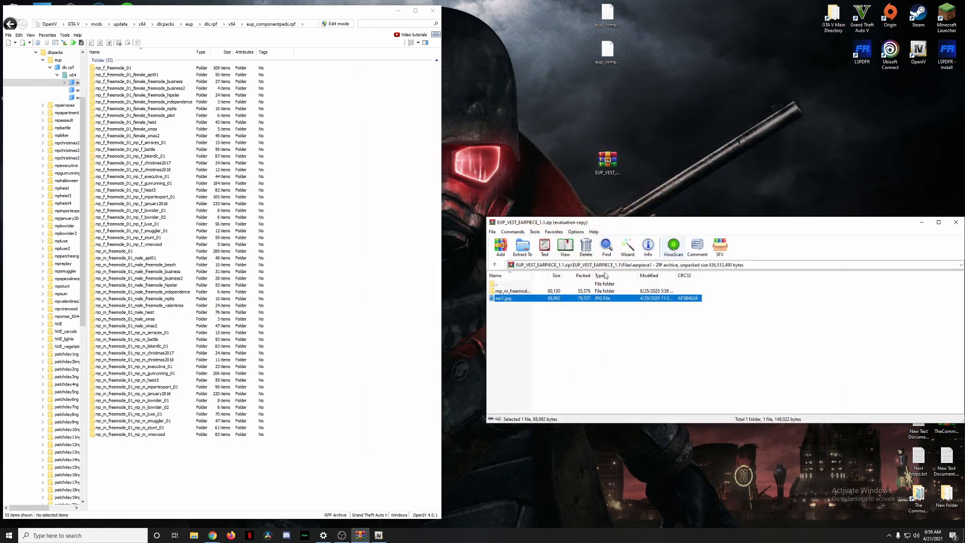
# View the earpiece2.jpg preview image in the archive's earpiece2 folder, then close it
pyautogui.doubleClick(503, 285)
pyautogui.doubleClick(505, 298)
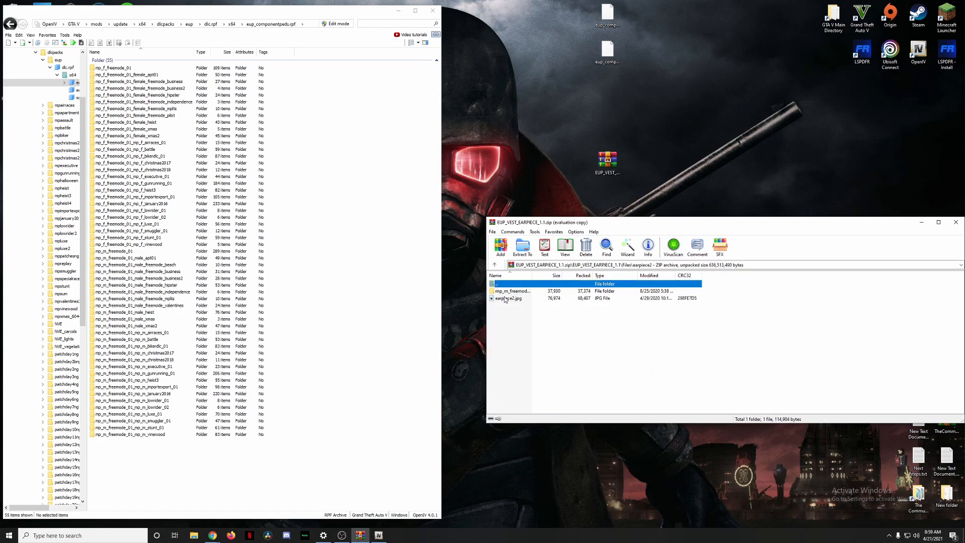
pyautogui.click(509, 298)
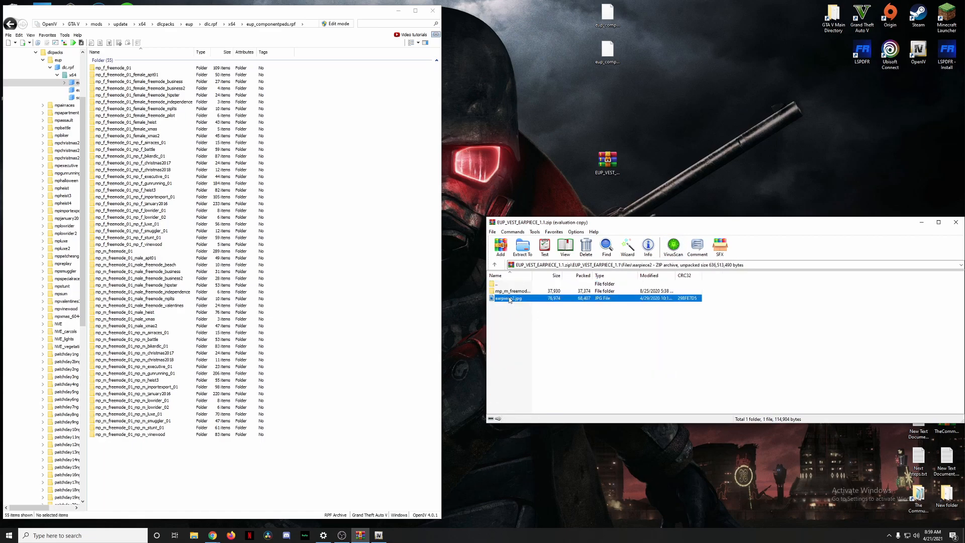
pyautogui.doubleClick(509, 298)
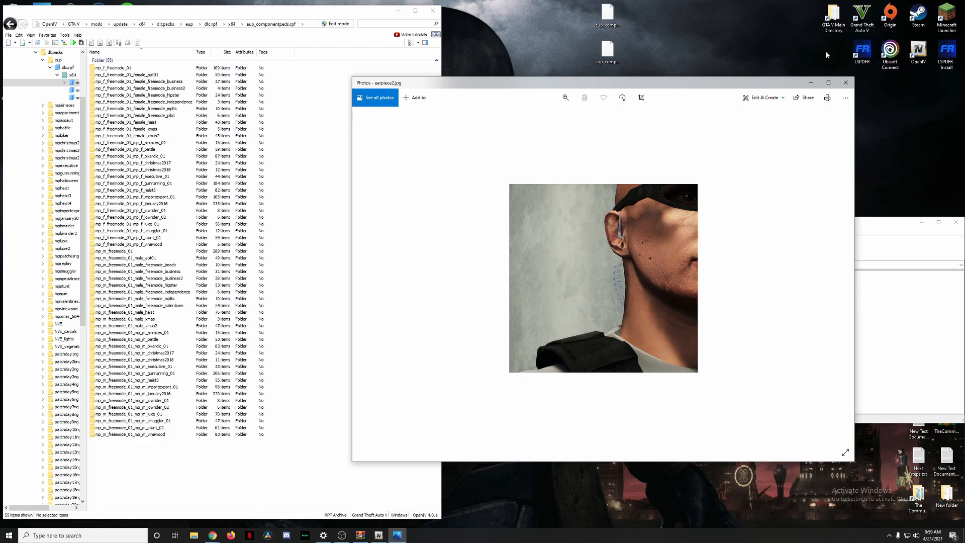
pyautogui.click(847, 83)
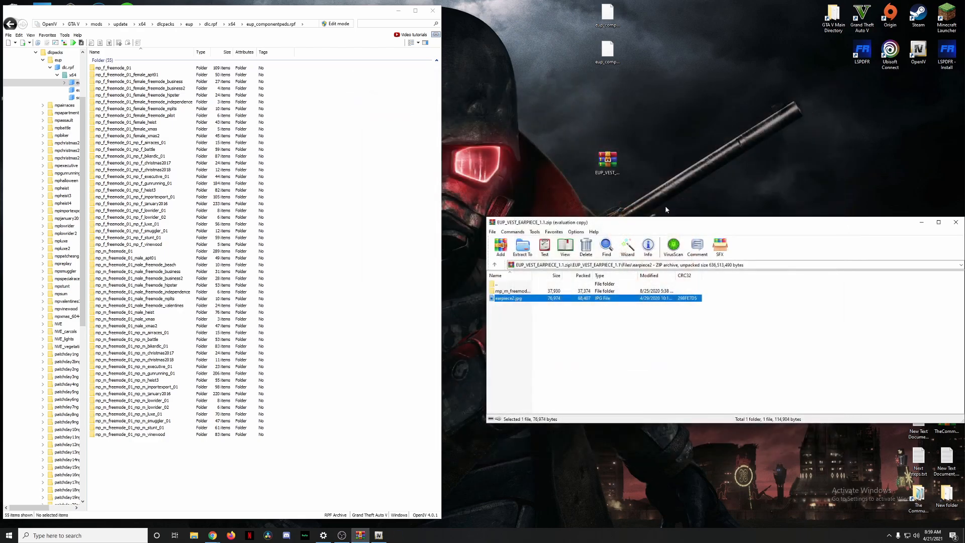
# Open mp_m_freemode_01_mp_m_christmas2017 inside the archive's earpiece1 folder and the matching folder in OpenIV
pyautogui.doubleClick(501, 285)
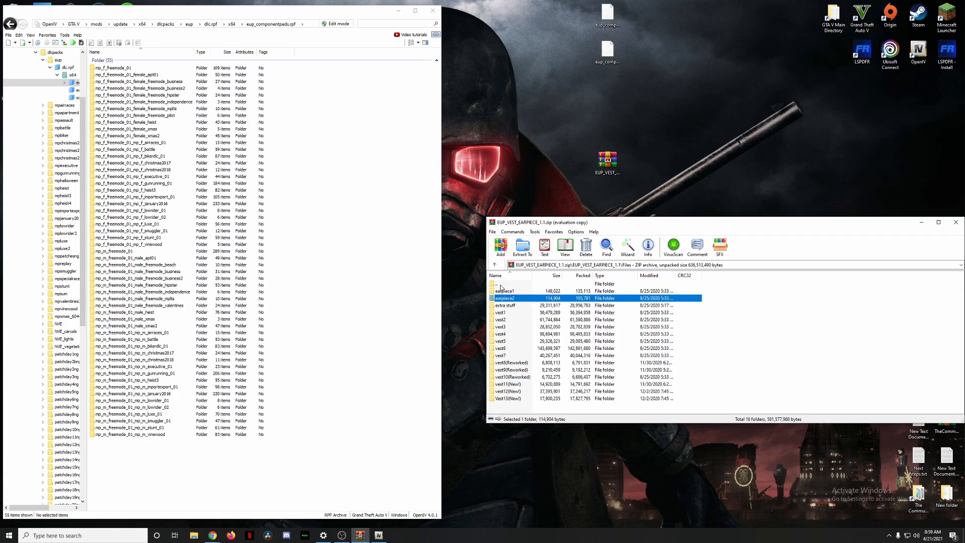
pyautogui.doubleClick(507, 292)
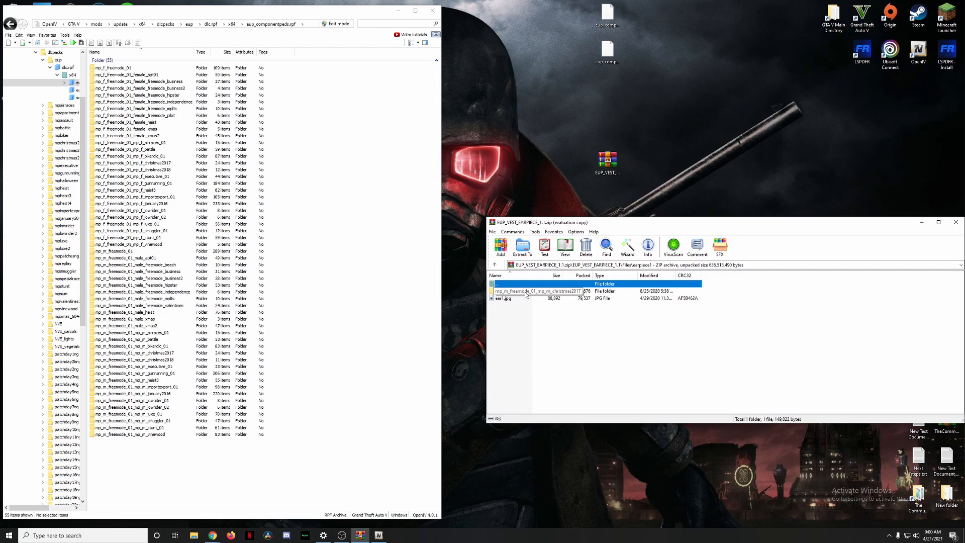
pyautogui.doubleClick(526, 295)
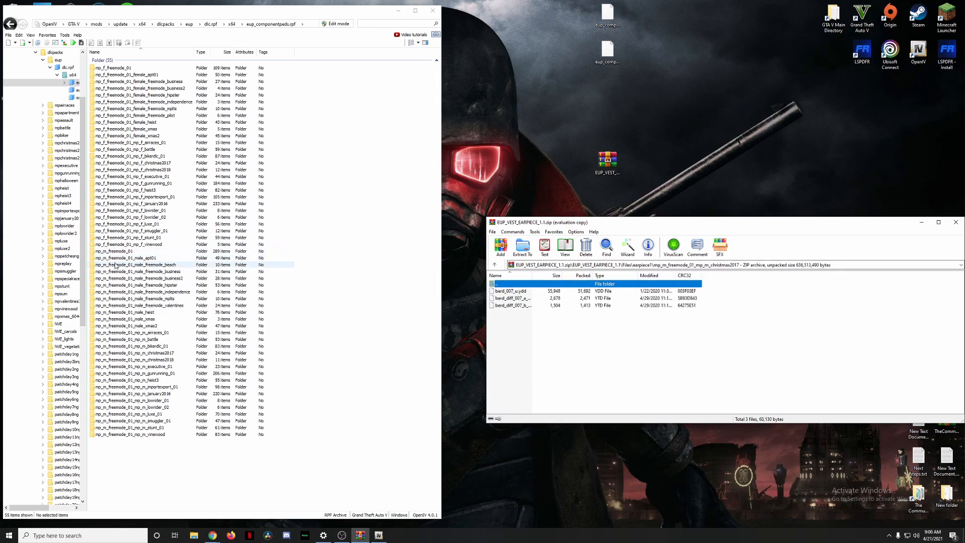
pyautogui.click(124, 354)
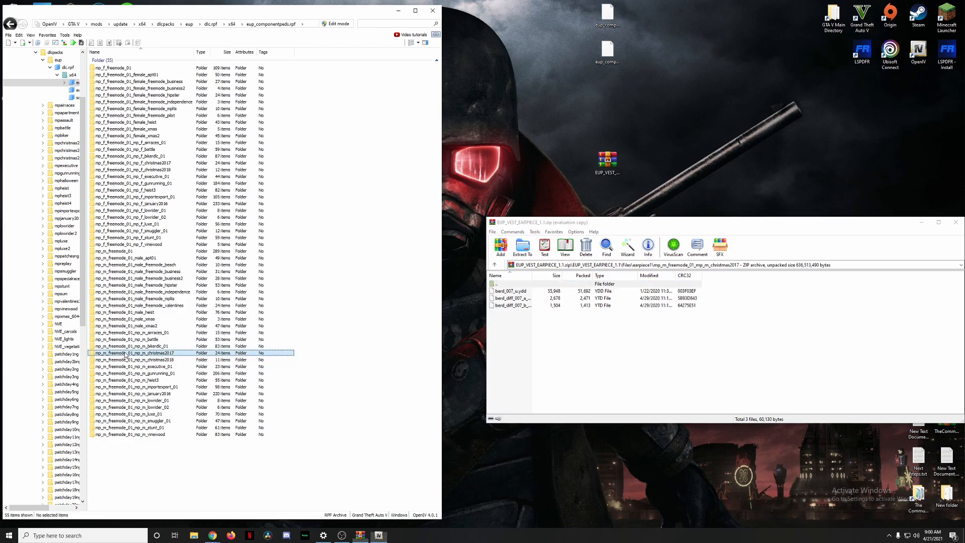
pyautogui.doubleClick(125, 354)
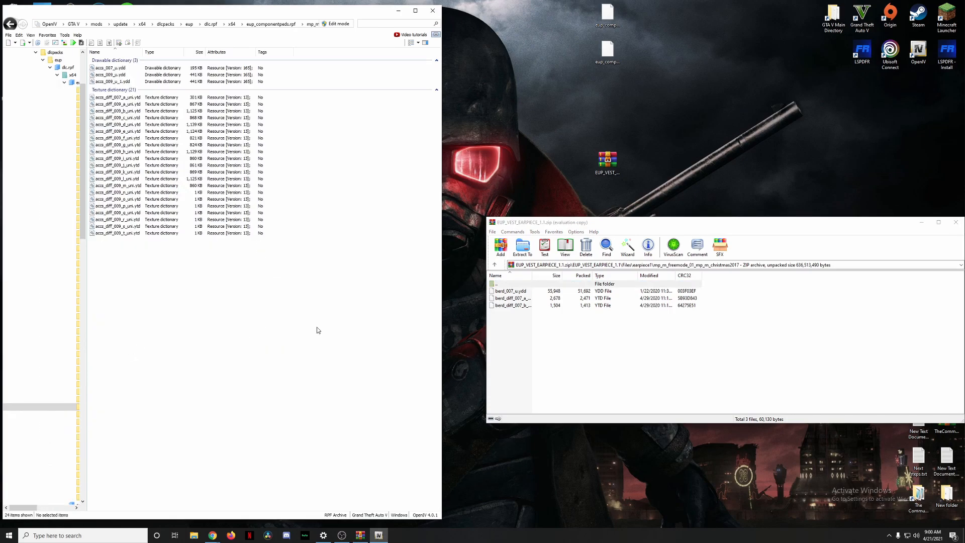
# Enable edit mode in OpenIV and add earpiece1's berd_007 model and both texture files to mp_m_freemode_01_mp_m_christmas2017
pyautogui.moveTo(504, 331); pyautogui.dragTo(513, 294)
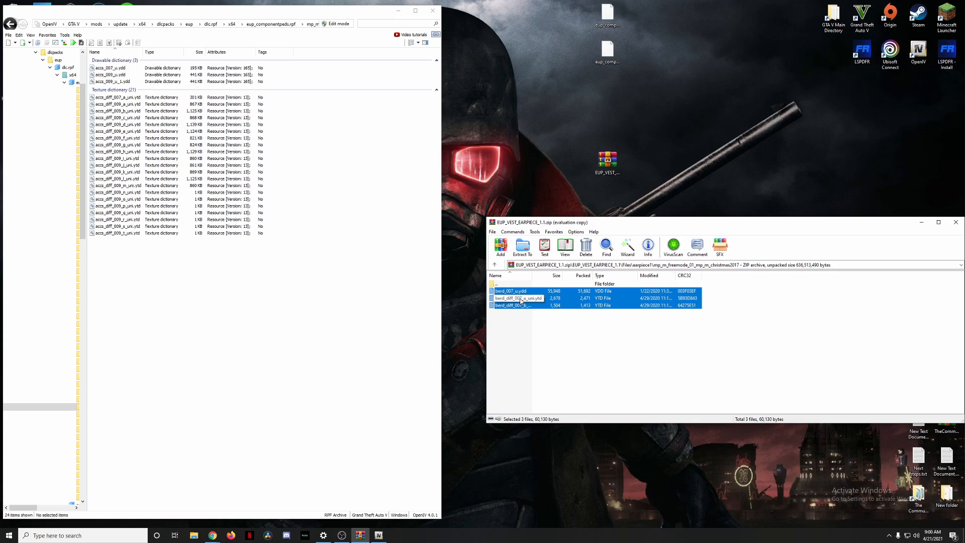
pyautogui.moveTo(521, 300)
pyautogui.mouseDown()
pyautogui.moveTo(583, 300)
pyautogui.moveTo(495, 193)
pyautogui.moveTo(446, 158)
pyautogui.moveTo(375, 140)
pyautogui.moveTo(328, 155)
pyautogui.moveTo(513, 294)
pyautogui.mouseUp()
pyautogui.click(335, 25)
pyautogui.click(508, 295)
pyautogui.click(515, 319)
pyautogui.moveTo(516, 320); pyautogui.dragTo(346, 169)
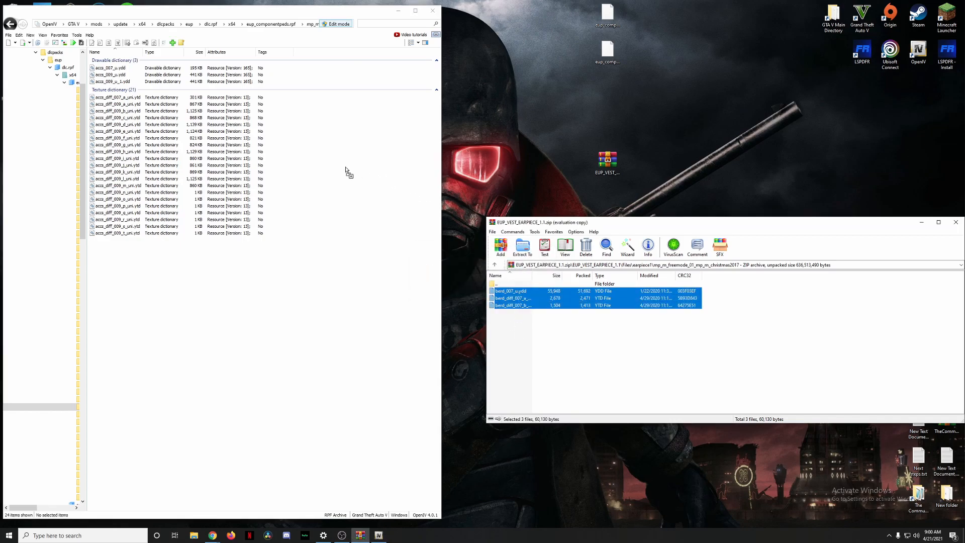
# Add berd_000_u.ydd and its texture file from the archive's earpiece2\mp_m_freemode_01_mp_m_christmas2017 folder to the open OpenIV folder
pyautogui.doubleClick(503, 284)
pyautogui.doubleClick(503, 284)
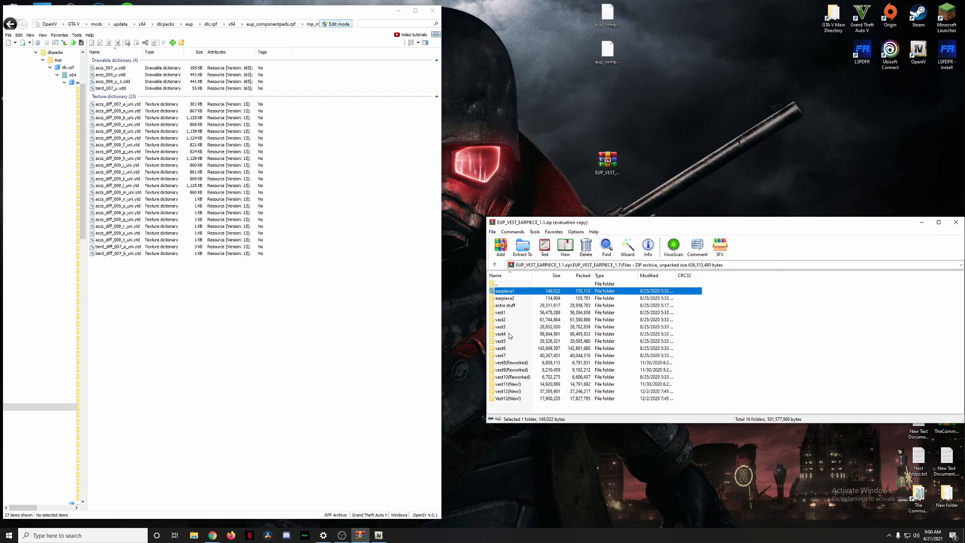
pyautogui.doubleClick(521, 298)
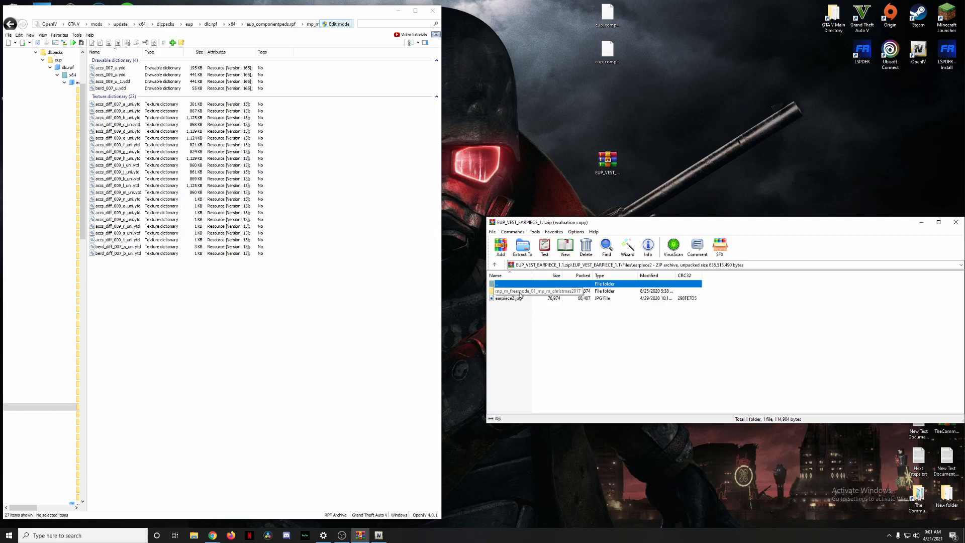
pyautogui.doubleClick(521, 291)
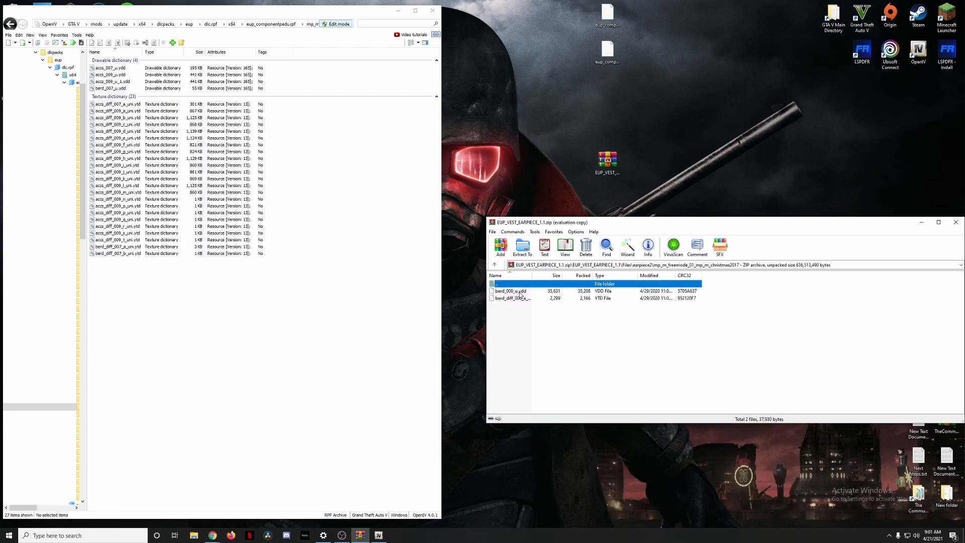
pyautogui.click(506, 299)
pyautogui.hotkey('ctrl', 'a')
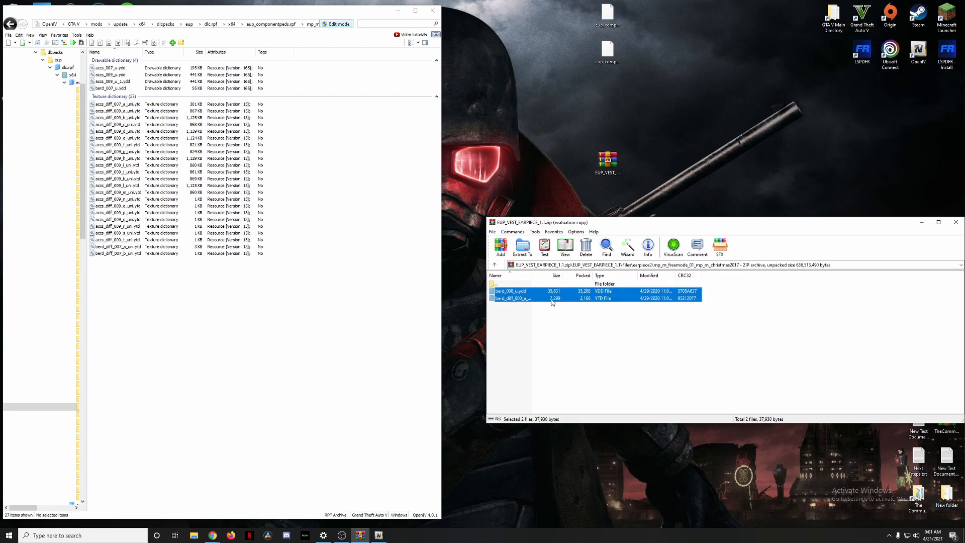
pyautogui.moveTo(552, 302); pyautogui.dragTo(341, 173)
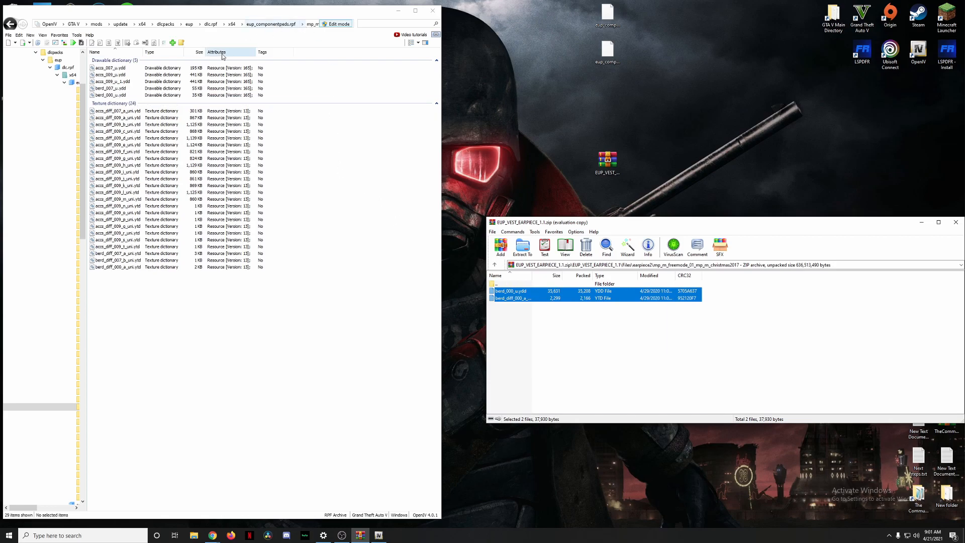
# Preview the berd_007_u.ydd and berd_000_u.ydd earpiece models in the OpenIV Model Viewer, closing each one
pyautogui.click(109, 88)
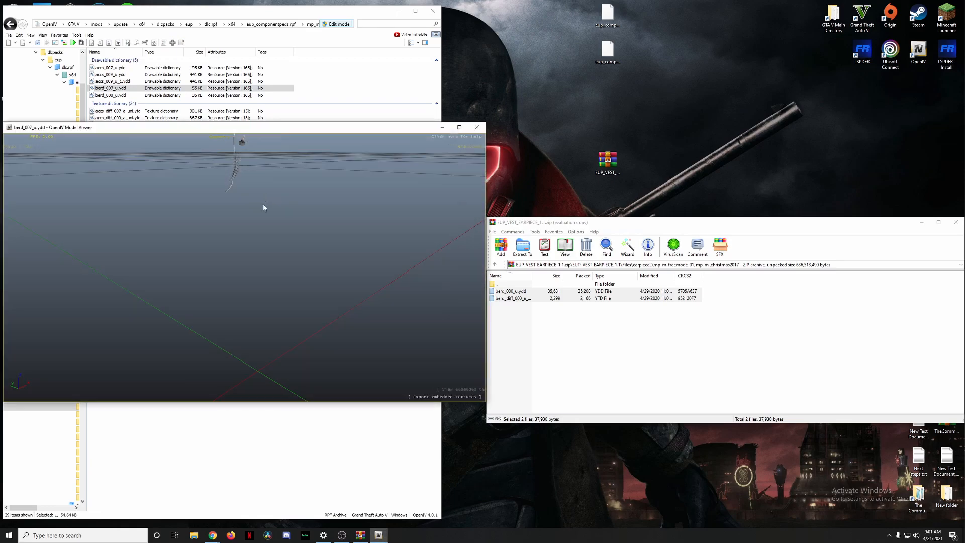
pyautogui.click(474, 130)
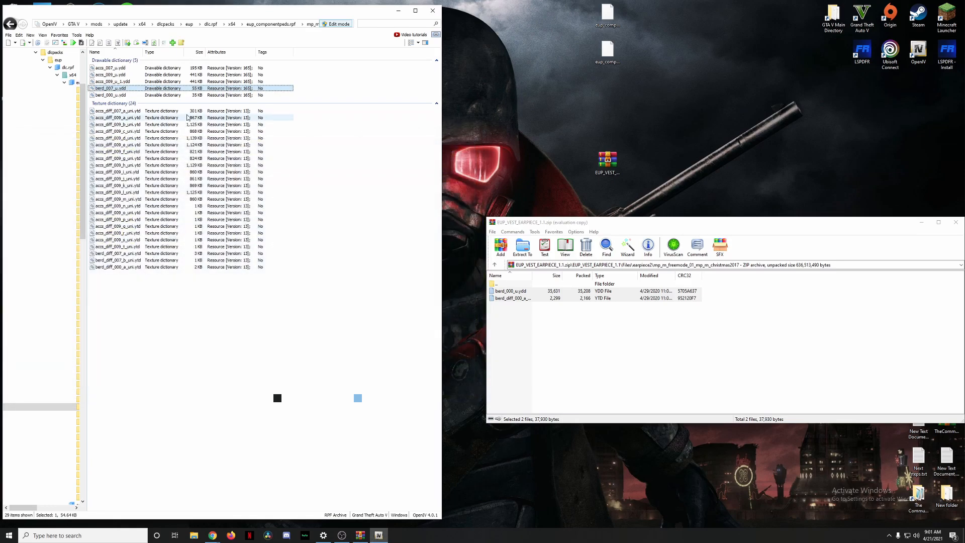
pyautogui.doubleClick(136, 95)
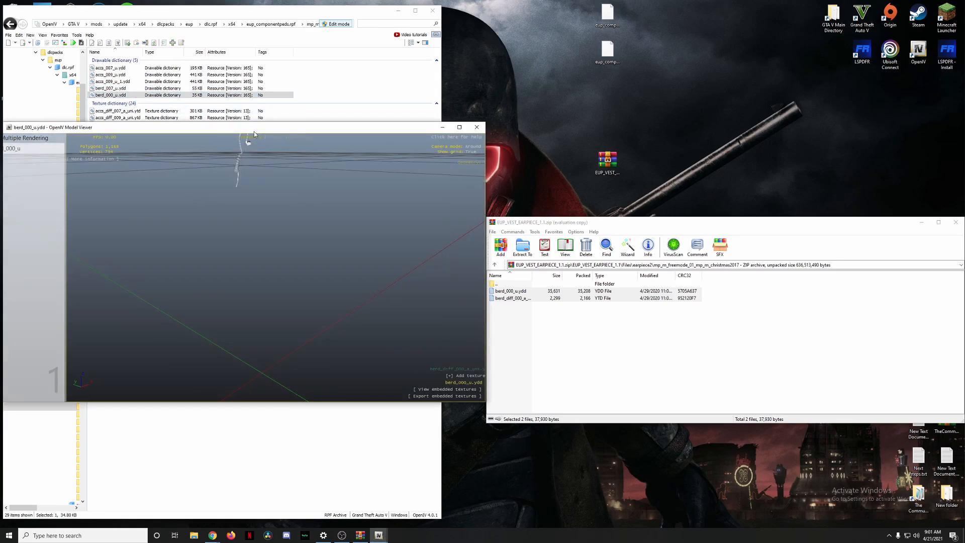
pyautogui.click(472, 128)
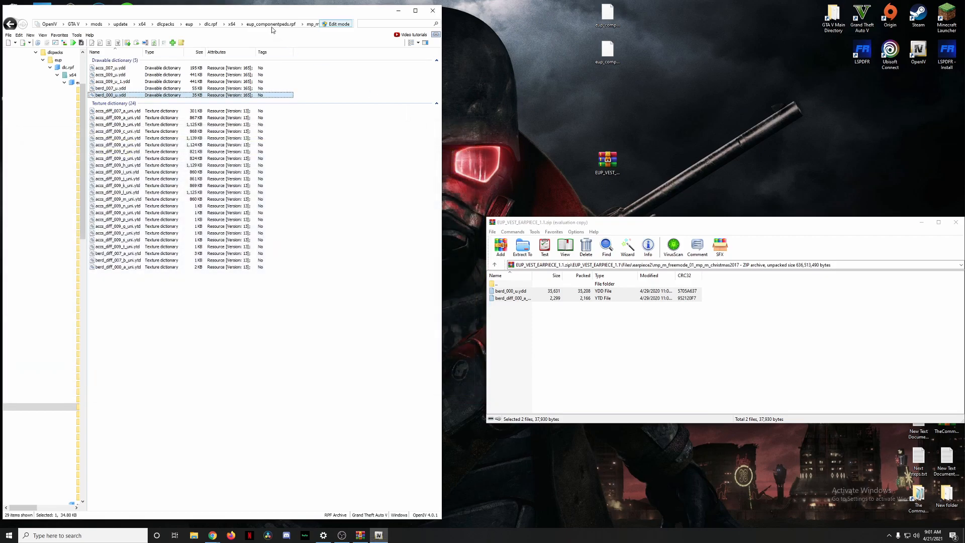
# Return OpenIV to the eup_componentpeds.rpf folder list and the mod archive to its Files folder
pyautogui.click(271, 25)
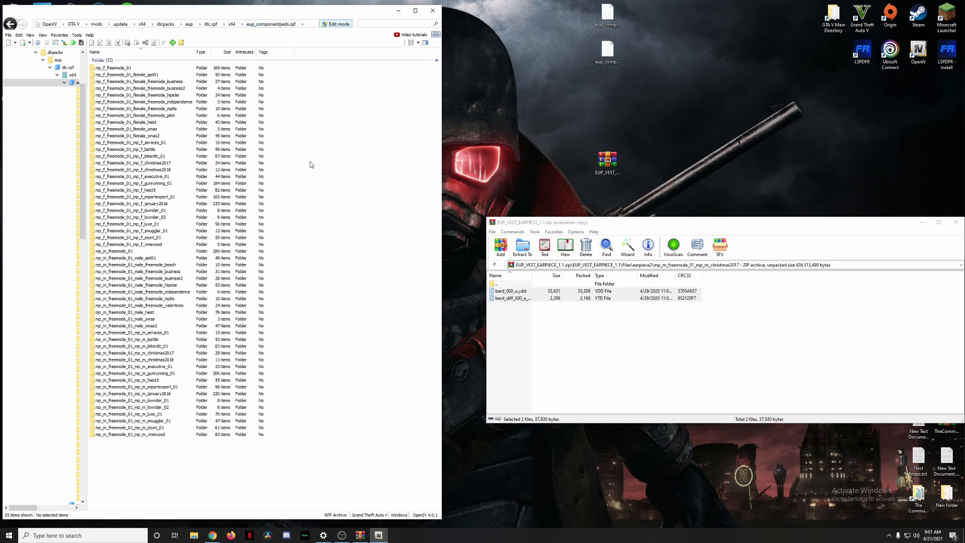
pyautogui.doubleClick(500, 285)
pyautogui.doubleClick(501, 285)
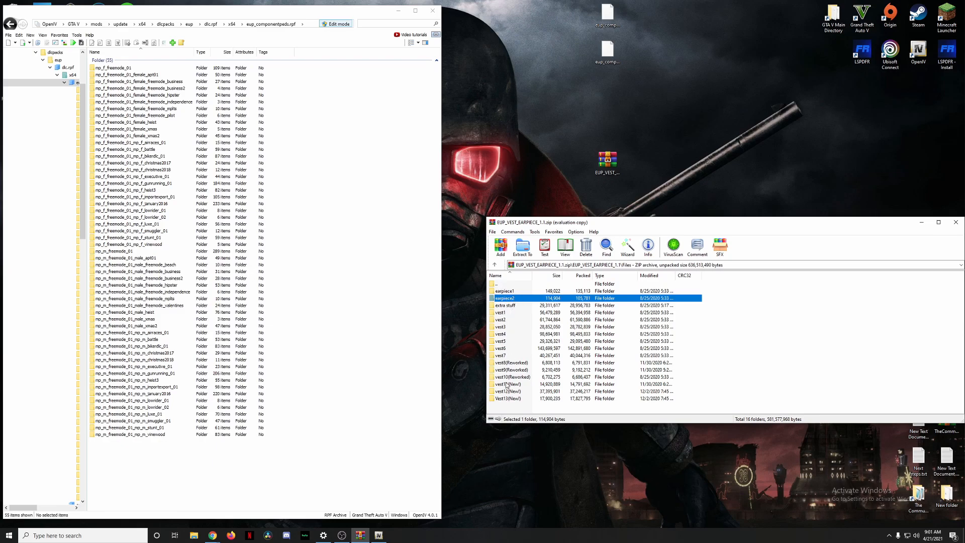
# Open the archive's extra stuff\Belt folder and view the belt1.jpg preview image
pyautogui.click(515, 307)
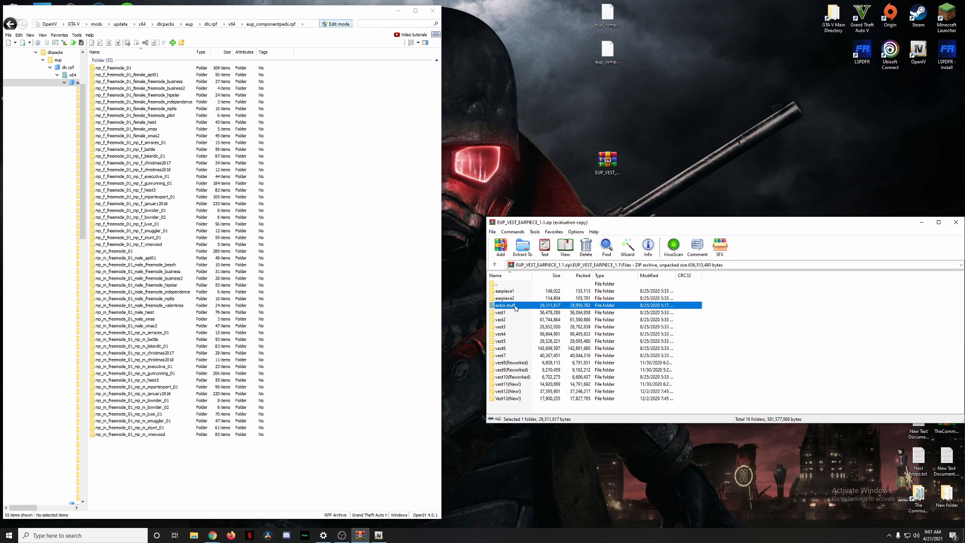
pyautogui.doubleClick(515, 307)
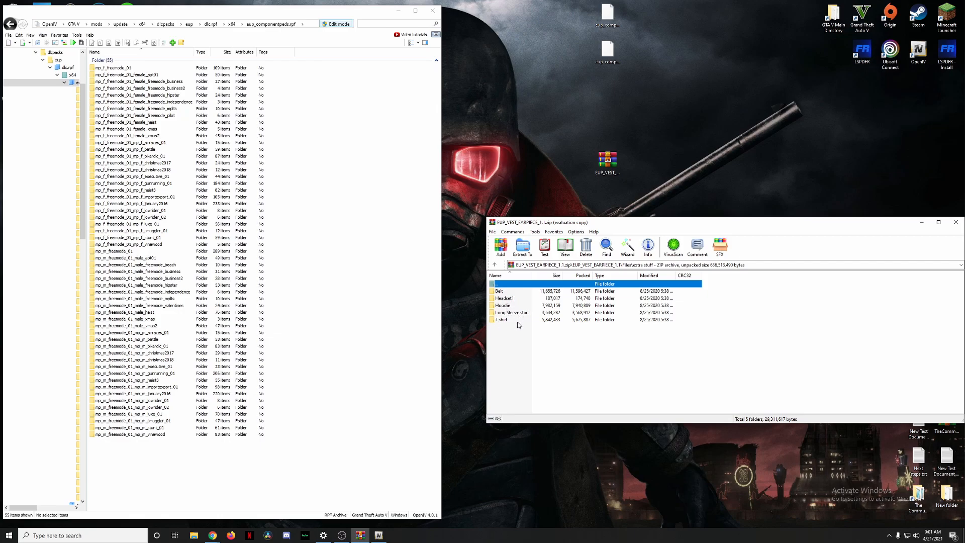
pyautogui.doubleClick(514, 292)
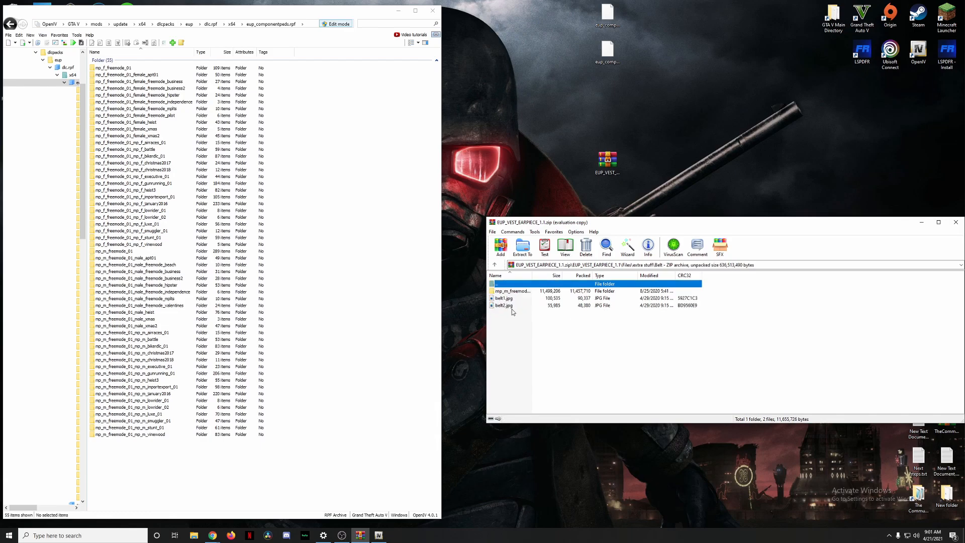
pyautogui.doubleClick(513, 300)
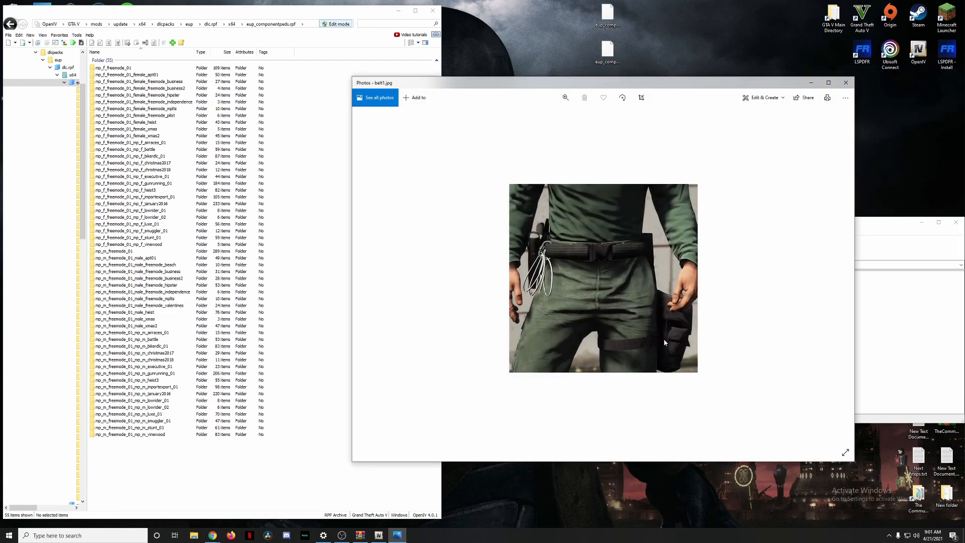
# Close the belt1.jpg preview, then view the belt2.jpg image from the archive's Belt folder and close it
pyautogui.click(846, 86)
pyautogui.doubleClick(508, 306)
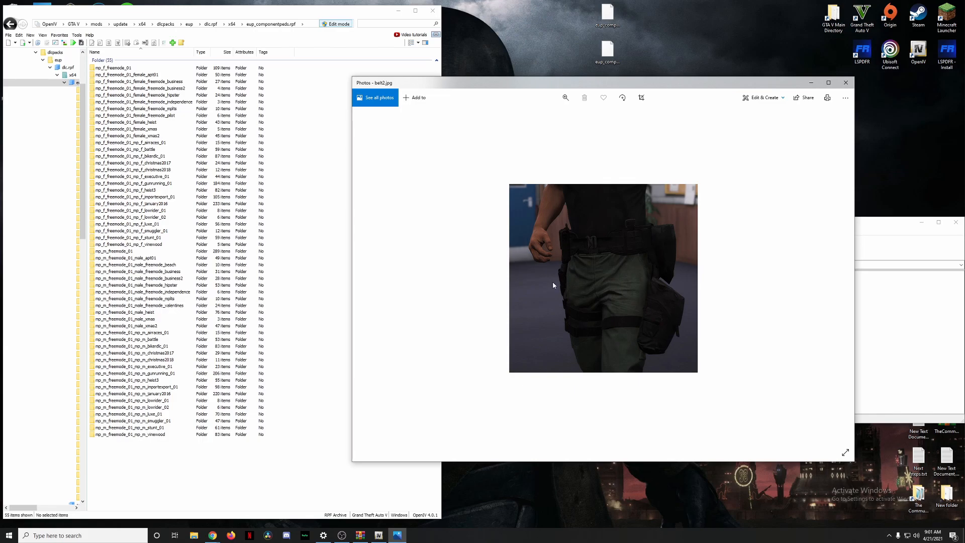
pyautogui.click(845, 82)
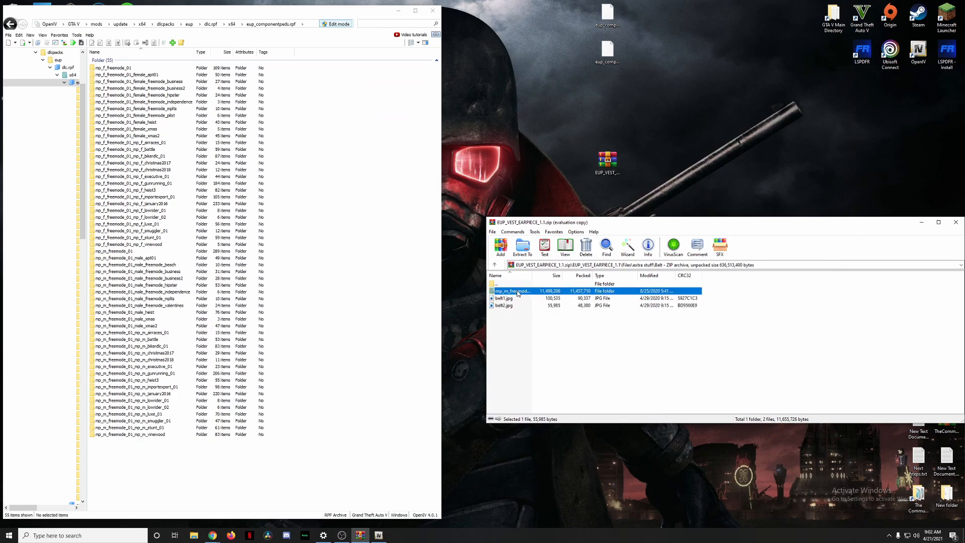
# Add all eight files from the archive's Belt\mp_m_freemode_01_mp_m_heist3 folder to the matching mp_m_freemode_01_mp_m_heist3 folder in OpenIV
pyautogui.doubleClick(518, 293)
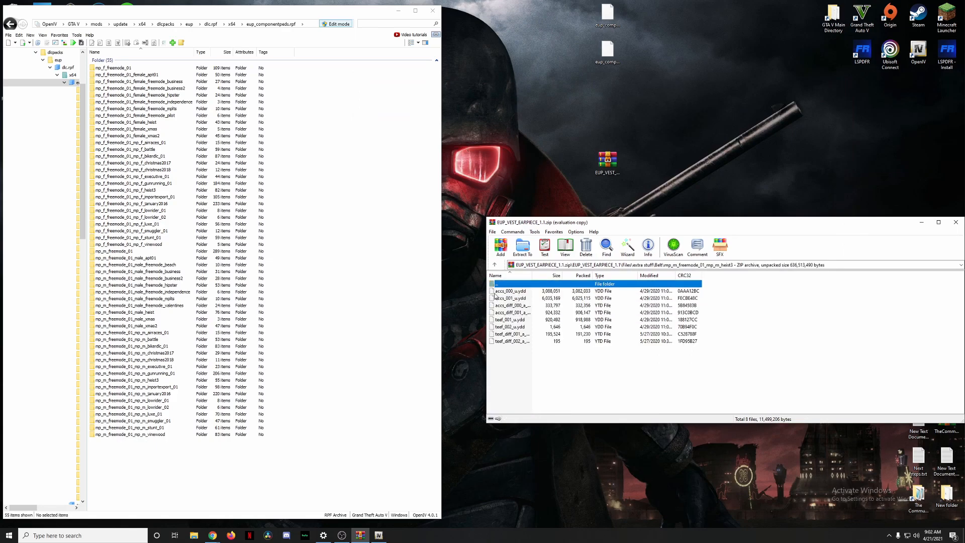
pyautogui.doubleClick(156, 381)
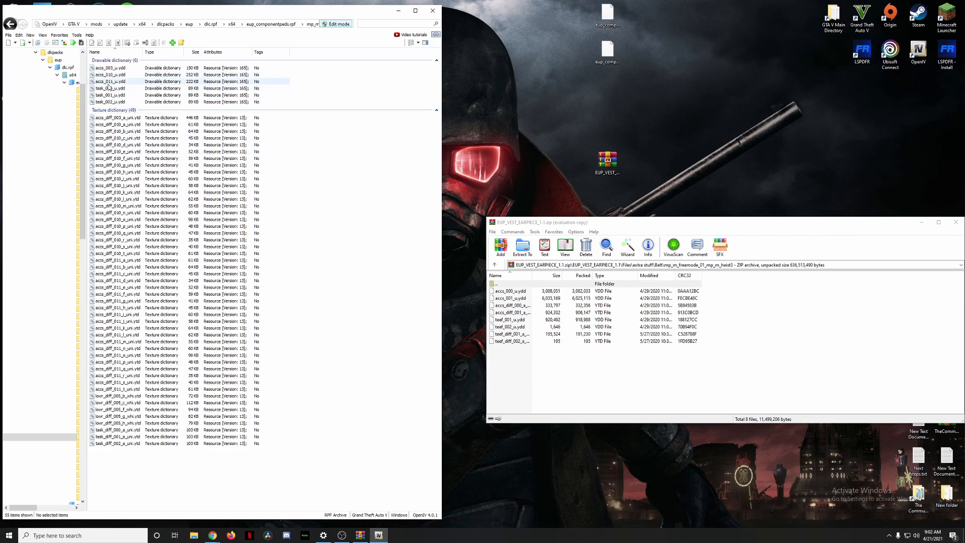
pyautogui.moveTo(505, 369); pyautogui.dragTo(363, 173)
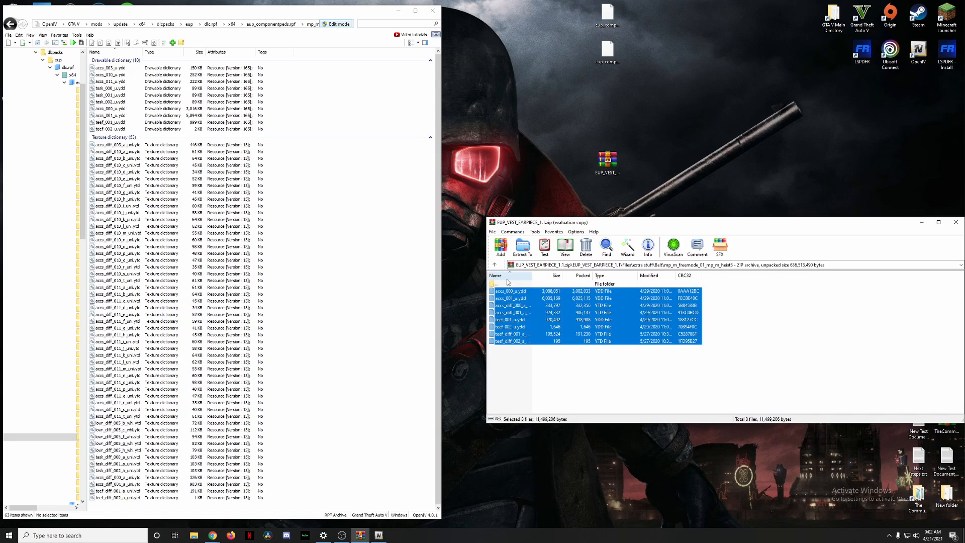
# Preview the added accs_000_u.ydd and accs_001_u.ydd belt models in the OpenIV Model Viewer, rotating and closing each one
pyautogui.doubleClick(111, 110)
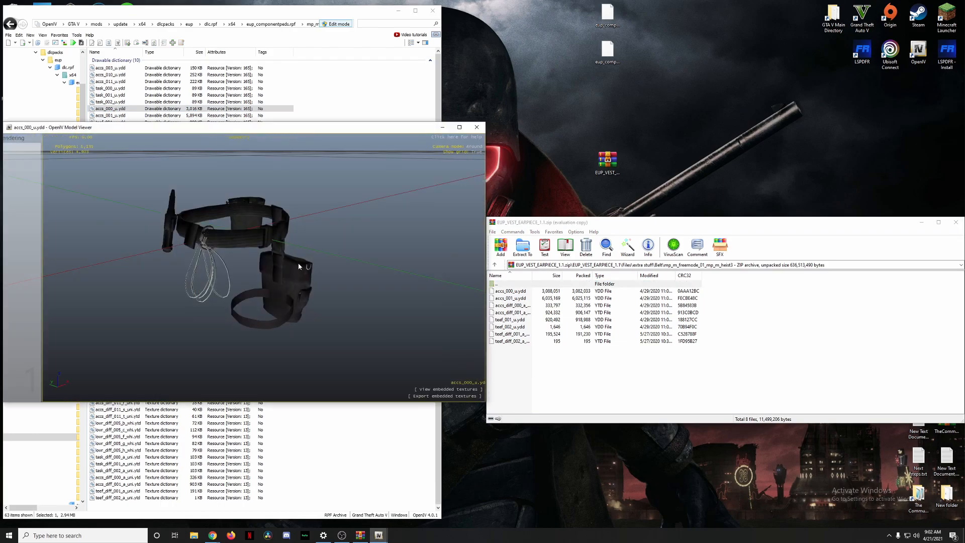
pyautogui.moveTo(250, 258); pyautogui.dragTo(231, 225)
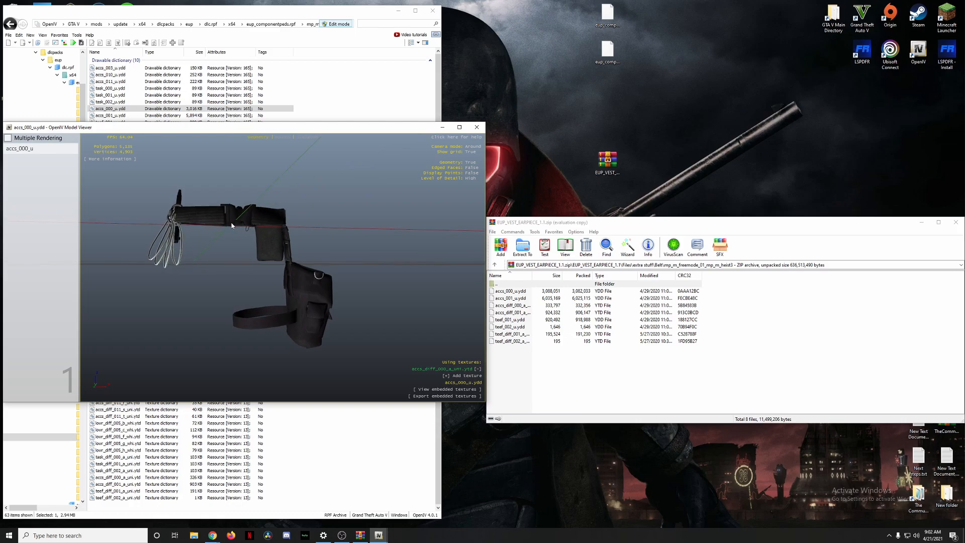
pyautogui.click(477, 127)
pyautogui.click(105, 115)
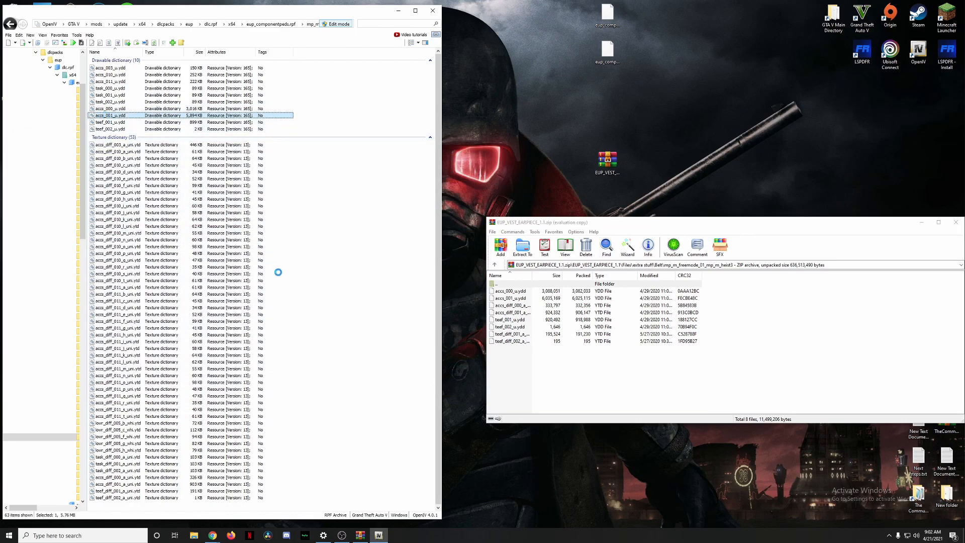
pyautogui.moveTo(277, 272); pyautogui.dragTo(380, 261)
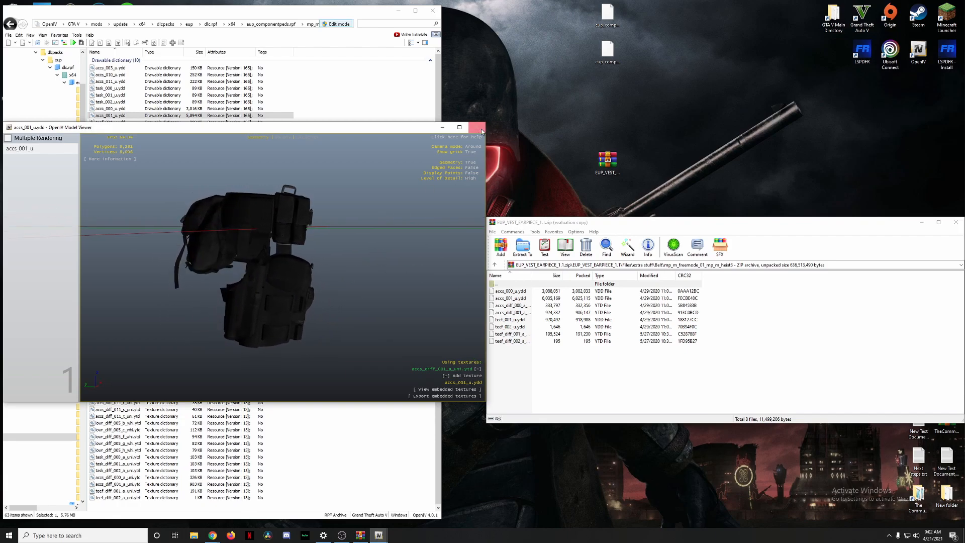
pyautogui.moveTo(271, 282); pyautogui.dragTo(201, 332)
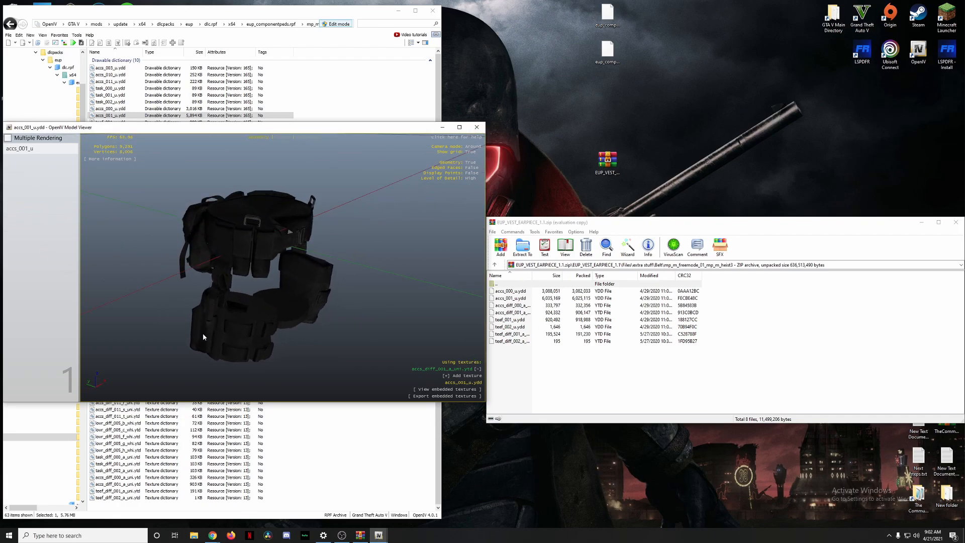
pyautogui.click(476, 127)
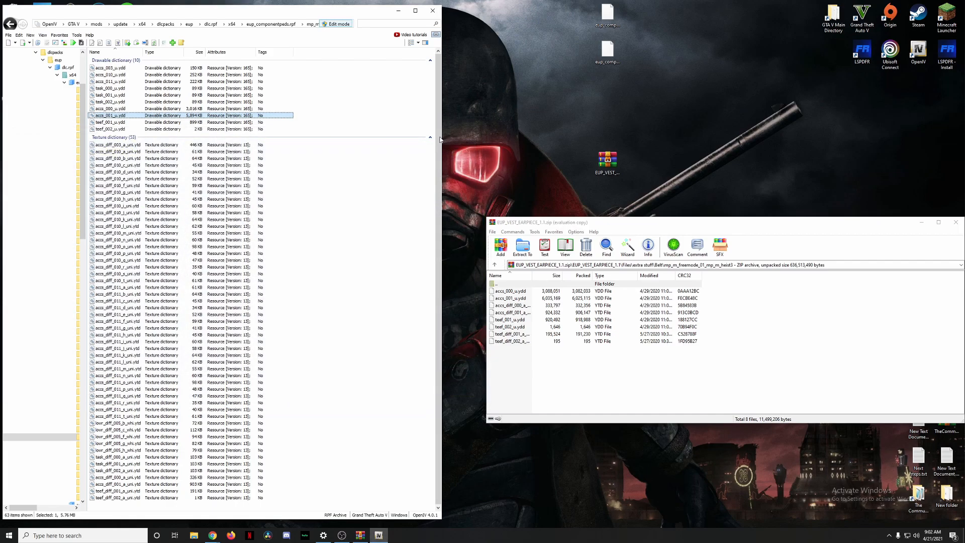
# Preview the teef_001_u.ydd model in the OpenIV Model Viewer, rotate it and close the viewer
pyautogui.doubleClick(127, 124)
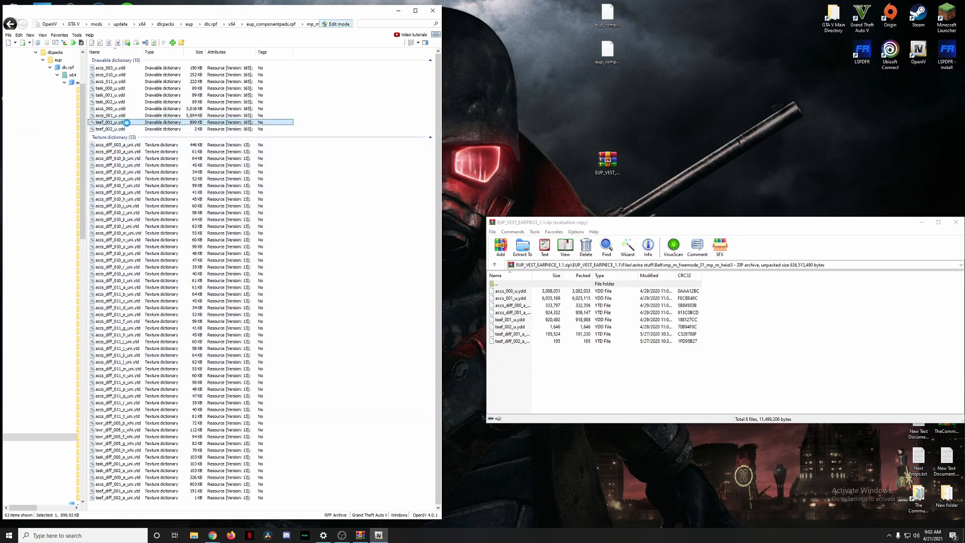
pyautogui.moveTo(173, 265); pyautogui.dragTo(280, 259)
pyautogui.click(476, 127)
# Return OpenIV to the eup_componentpeds.rpf folder list and the mod archive to its extra stuff folder
pyautogui.click(287, 23)
pyautogui.doubleClick(513, 284)
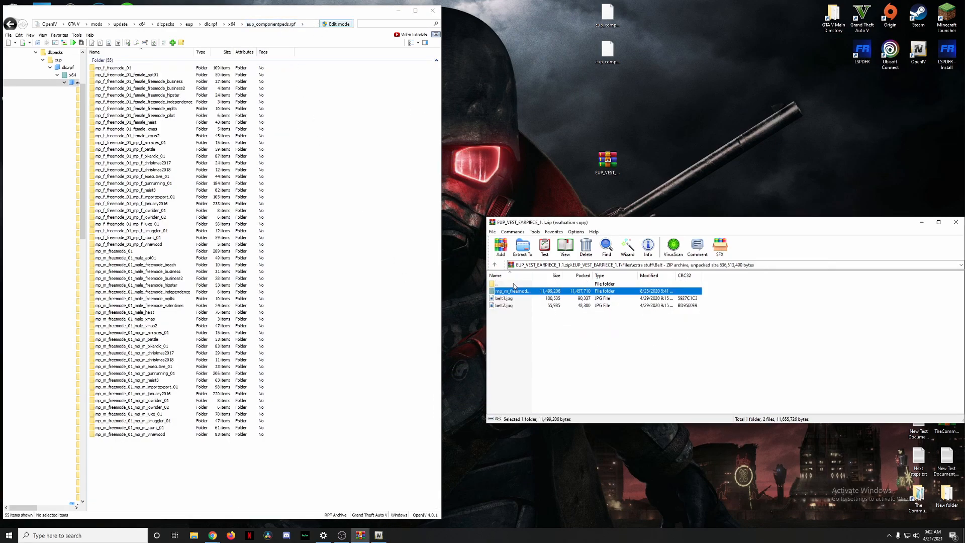
pyautogui.doubleClick(513, 284)
# Open the archive's extra stuff\Headset1 folder, view the headset1.jpg preview image and close it
pyautogui.doubleClick(504, 299)
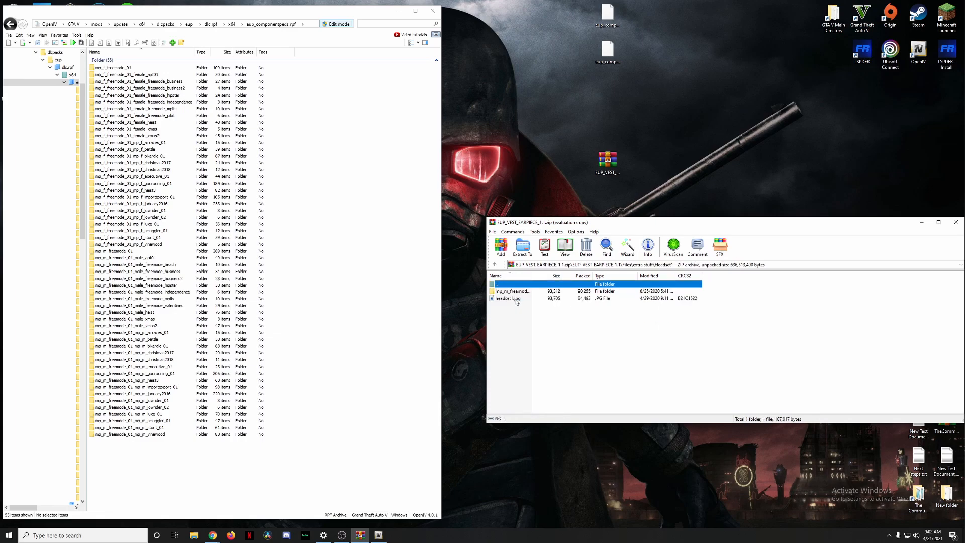
pyautogui.doubleClick(508, 298)
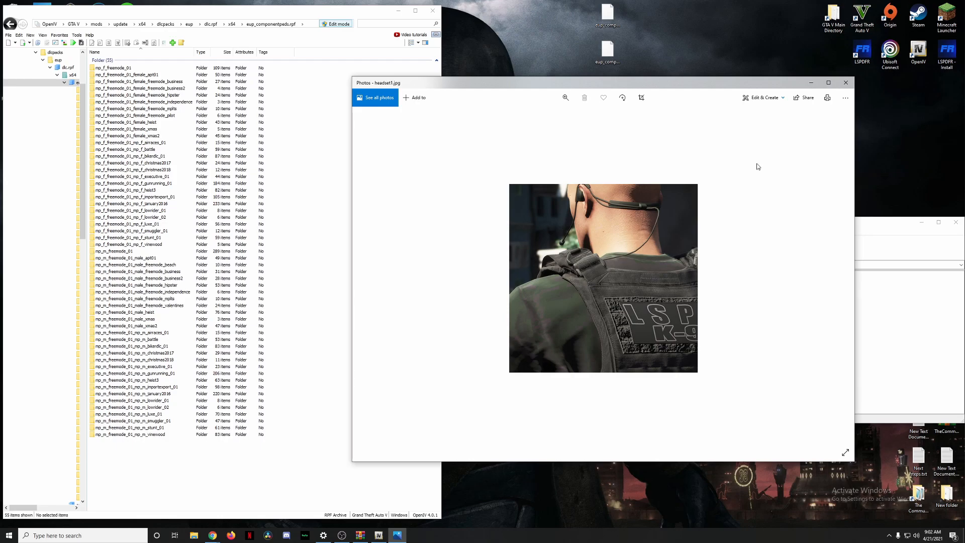
pyautogui.click(845, 83)
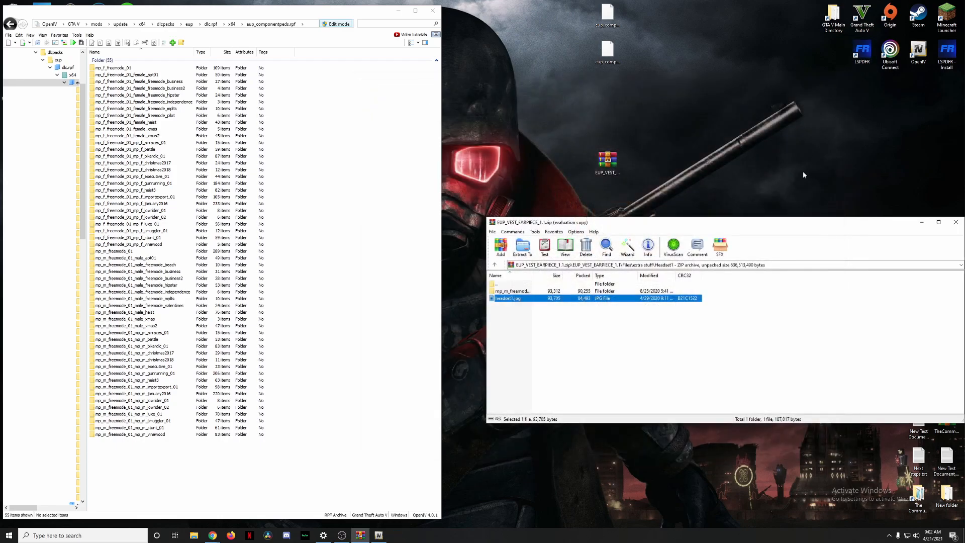
# Add berd_003_u.ydd and its texture file from Headset1\mp_m_freemode_01_mp_m_christmas2017 to the matching mp_m_freemode_01_mp_m_christmas2017 folder in OpenIV
pyautogui.doubleClick(526, 293)
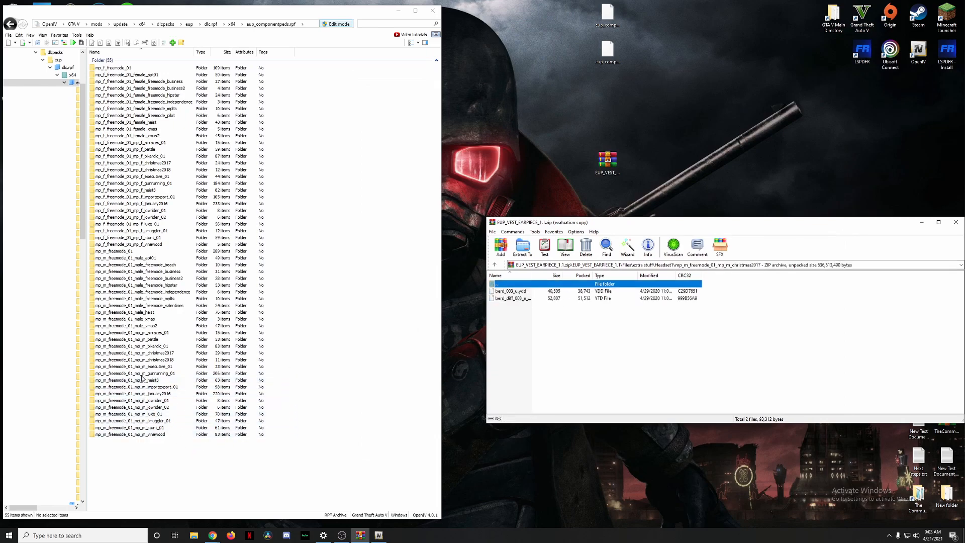
pyautogui.click(148, 353)
pyautogui.doubleClick(157, 353)
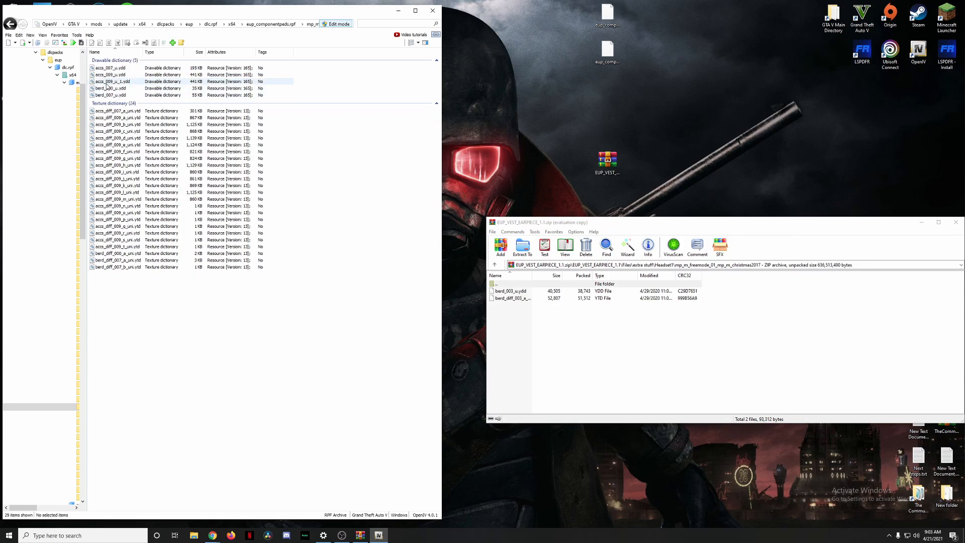
pyautogui.moveTo(508, 324); pyautogui.dragTo(367, 160)
# Go back to the archive's extra stuff folder and return OpenIV to the eup_componentpeds.rpf folder list
pyautogui.doubleClick(499, 284)
pyautogui.doubleClick(500, 284)
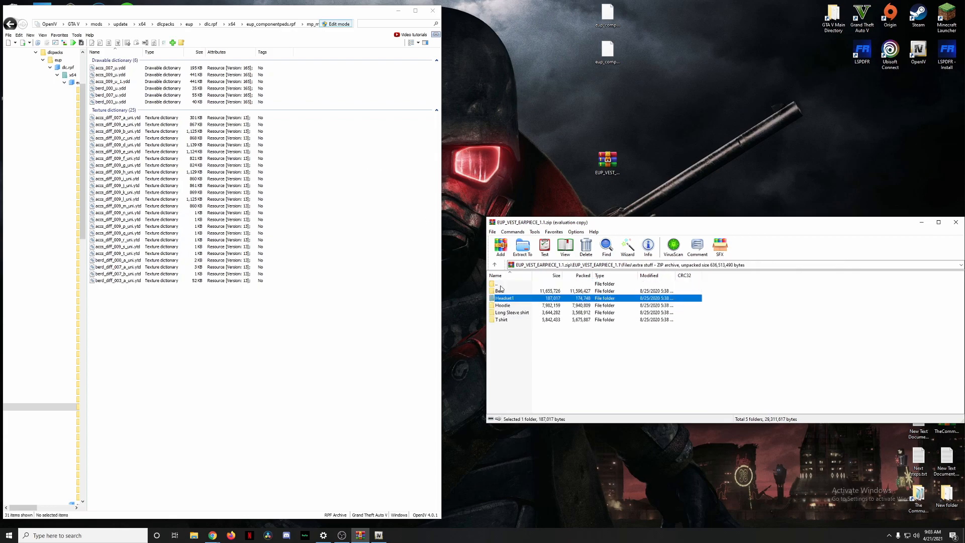
pyautogui.click(277, 26)
# Open the archive's Hoodie folder, view the hoodie1.jpg preview image and close it
pyautogui.click(509, 308)
pyautogui.doubleClick(509, 307)
pyautogui.doubleClick(510, 296)
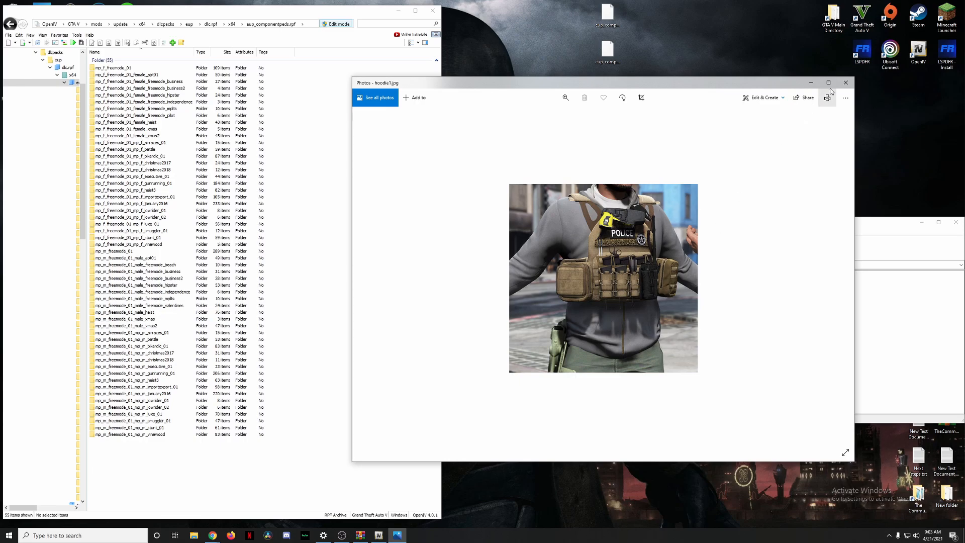
pyautogui.click(846, 83)
# Switch to the archive's Long Sleeve shirt folder, view the longsleeve1.jpg preview image and close it
pyautogui.doubleClick(498, 284)
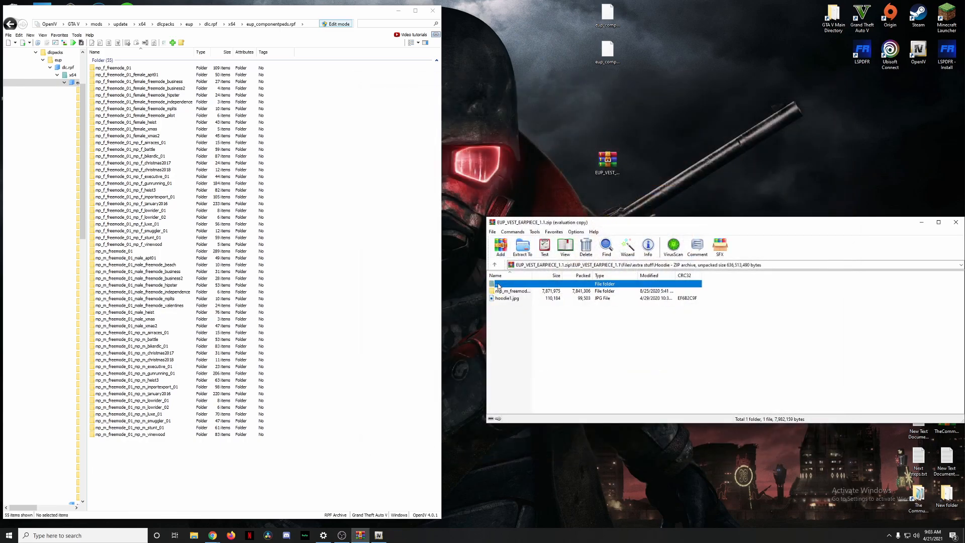
pyautogui.doubleClick(505, 313)
pyautogui.doubleClick(511, 299)
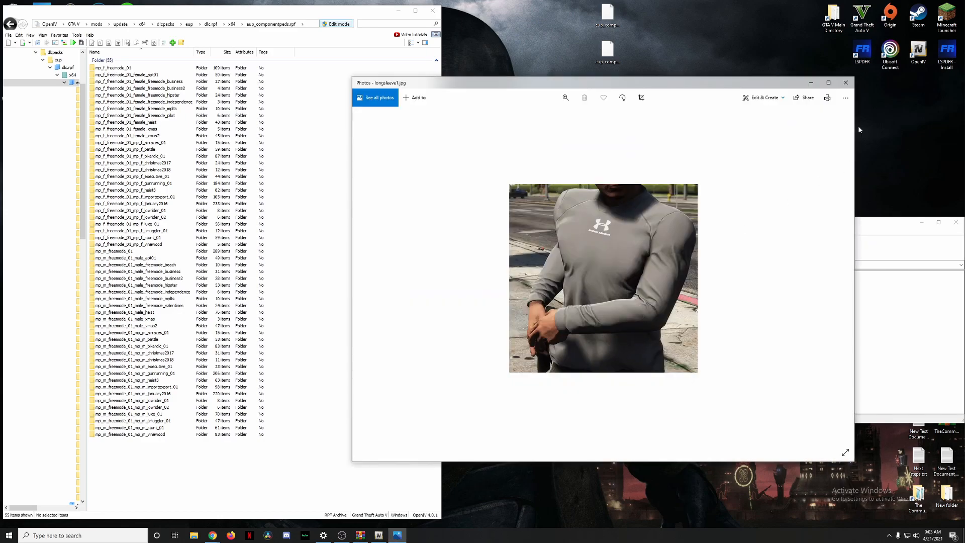
pyautogui.click(845, 82)
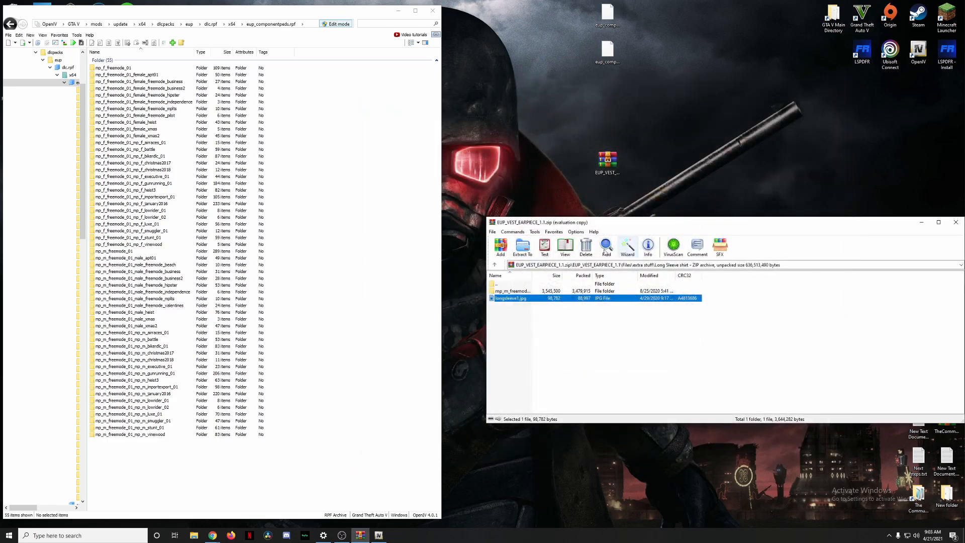
# Open the archive's T shirt folder and view the tshirt1.jpg, tshirt2.jpg and tshirt3.jpg preview images, closing each one
pyautogui.doubleClick(522, 285)
pyautogui.doubleClick(502, 320)
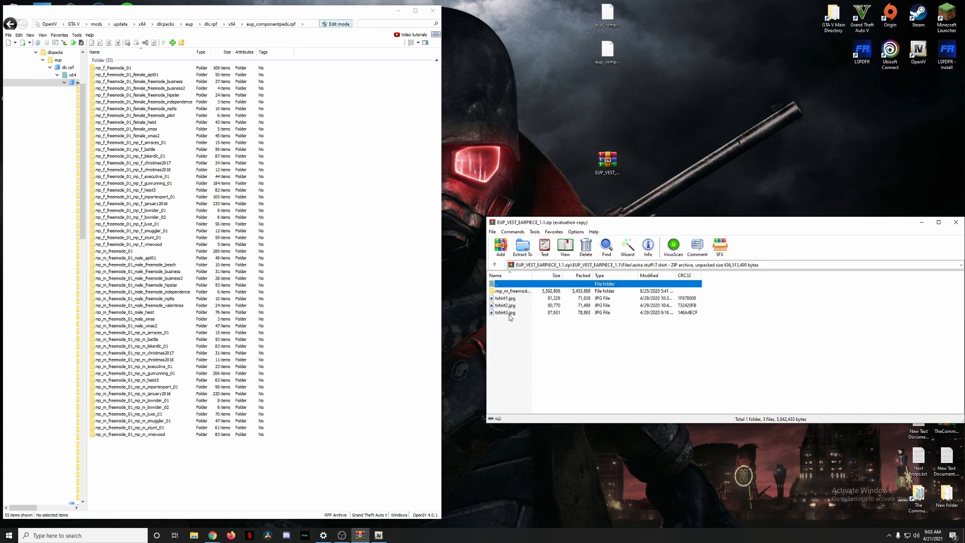
pyautogui.doubleClick(516, 299)
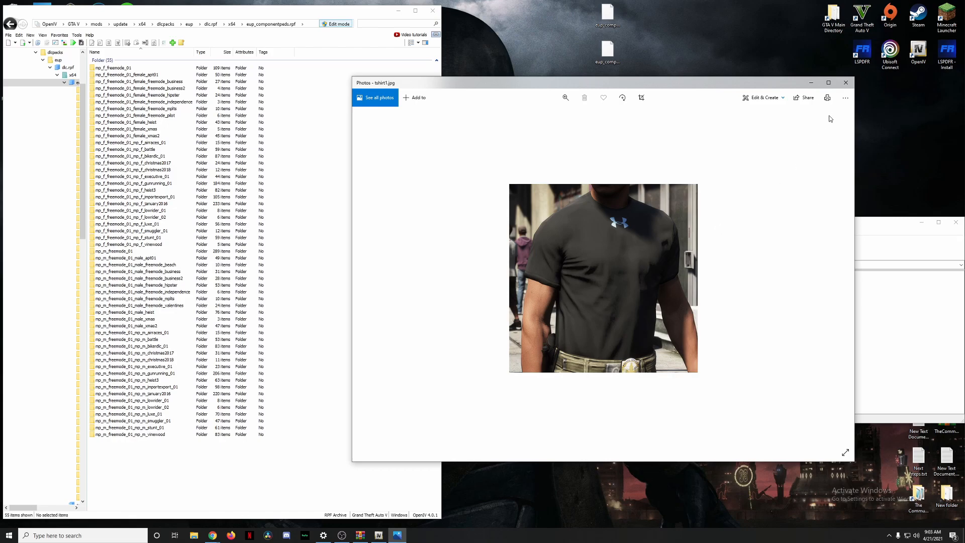
pyautogui.click(846, 83)
pyautogui.click(505, 306)
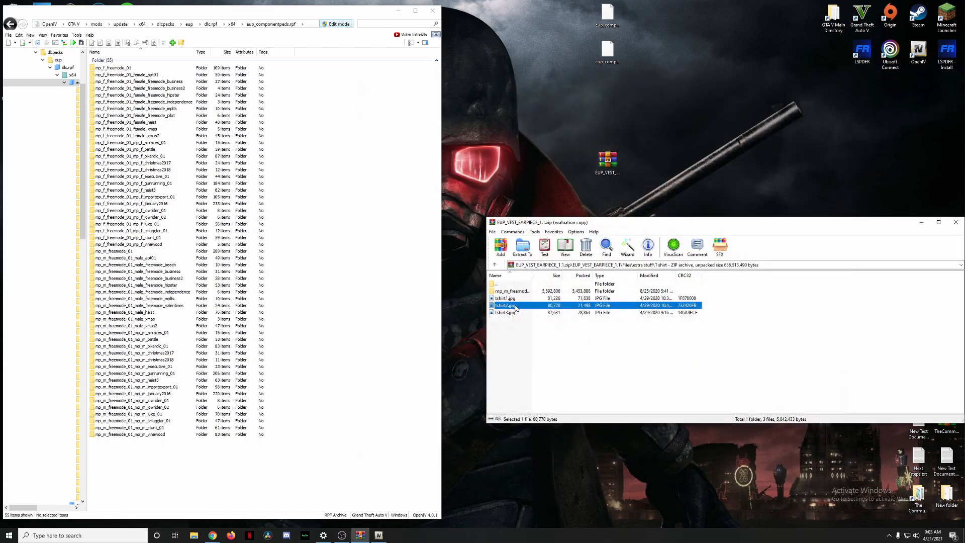
pyautogui.doubleClick(516, 307)
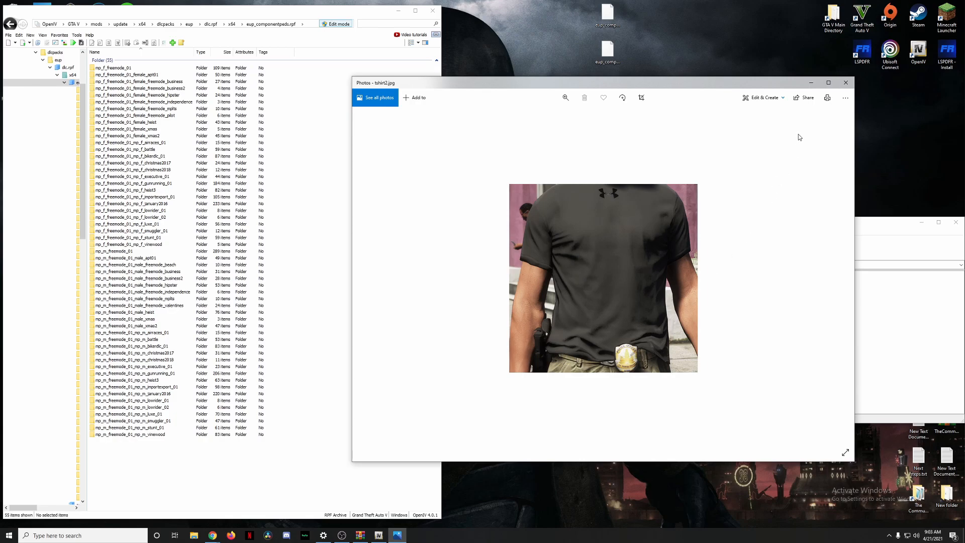
pyautogui.click(846, 83)
pyautogui.doubleClick(498, 313)
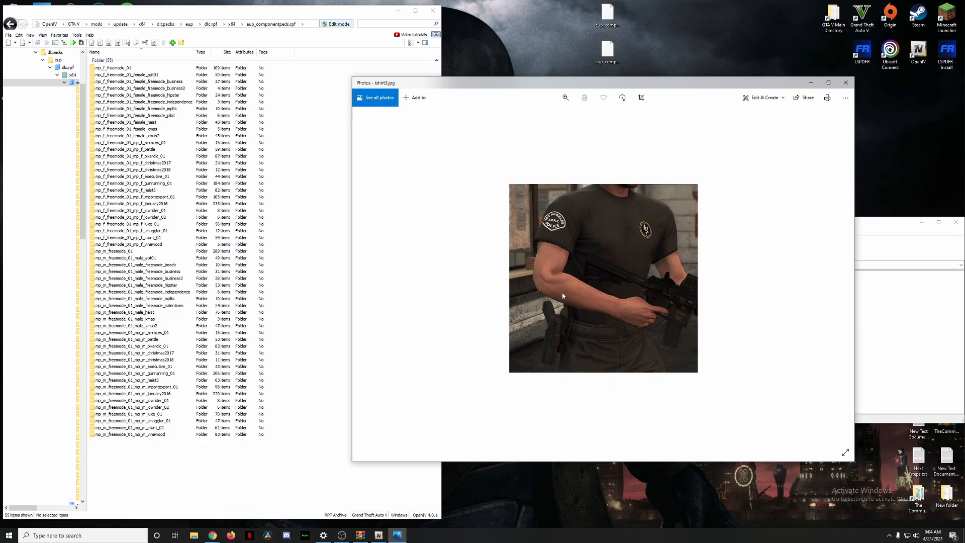
pyautogui.click(845, 82)
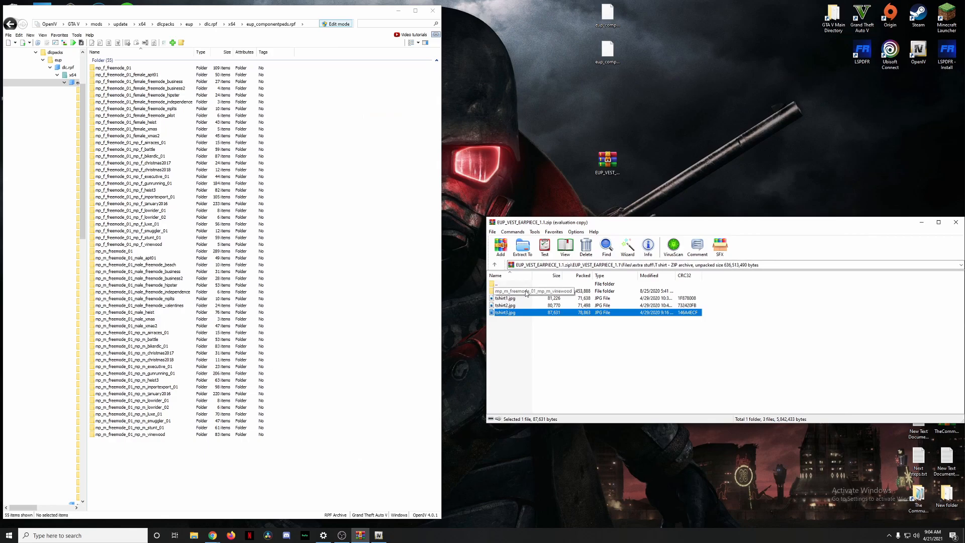
# Open mp_m_freemode_01_mp_m_vinewood in both the archive's T shirt folder and OpenIV, and check the existing jbib_002_u.ydd and jbib_003_u.ydd for matching names
pyautogui.doubleClick(526, 293)
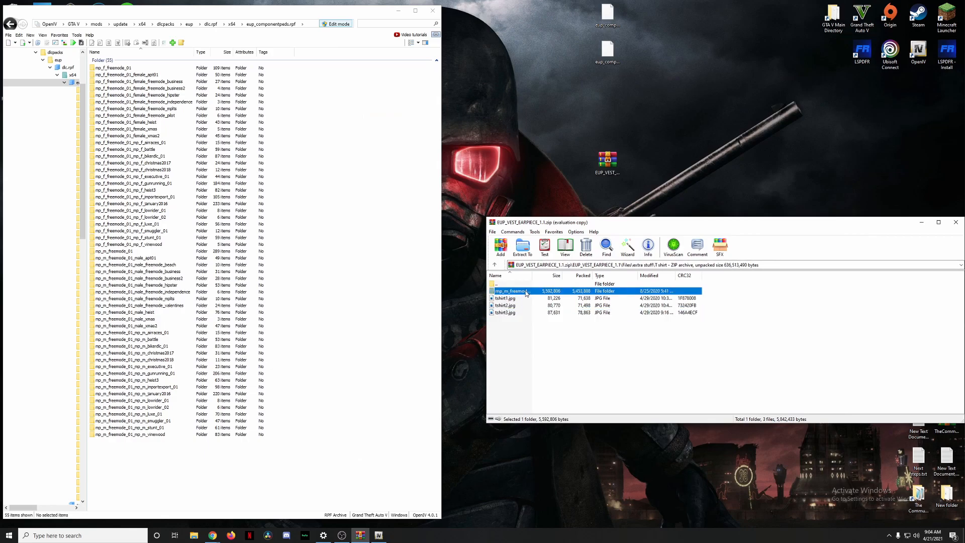
pyautogui.doubleClick(131, 435)
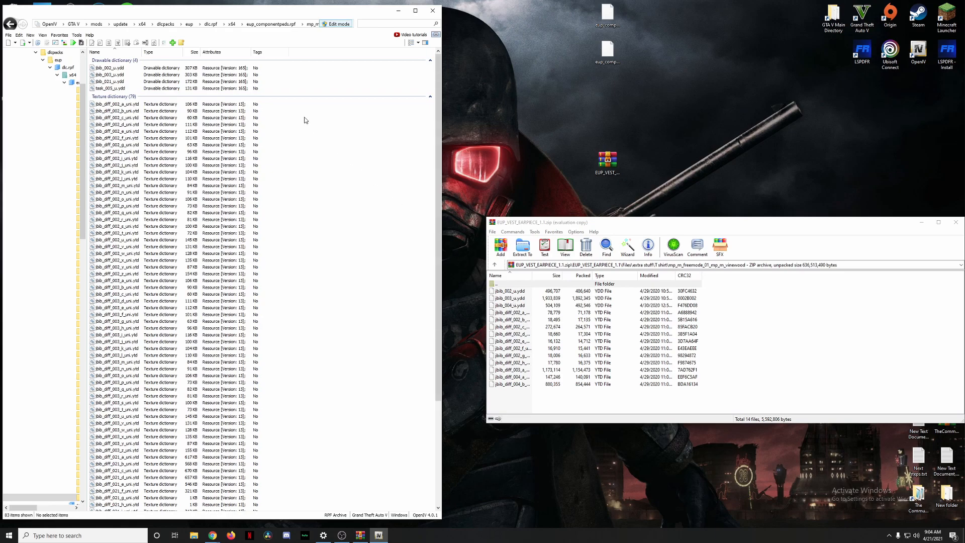
pyautogui.click(110, 69)
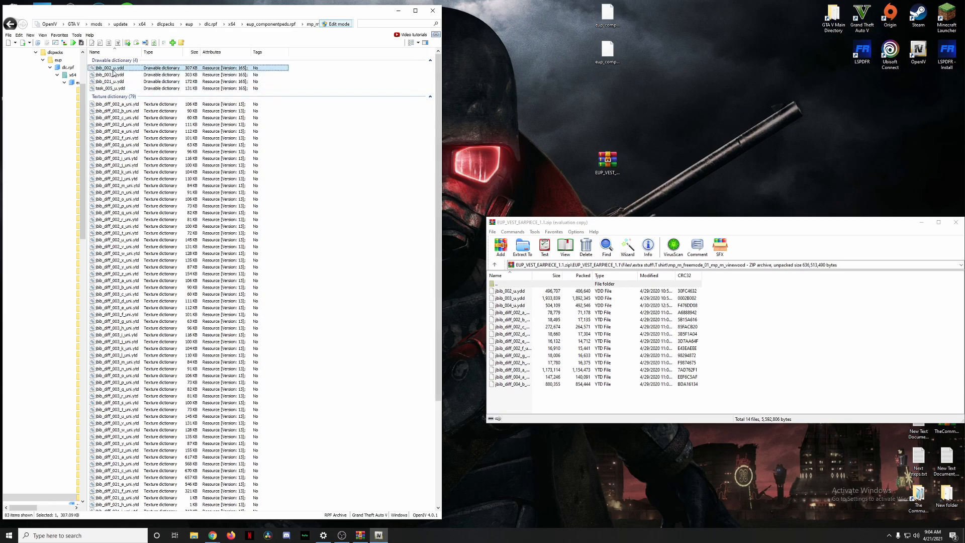
pyautogui.click(115, 75)
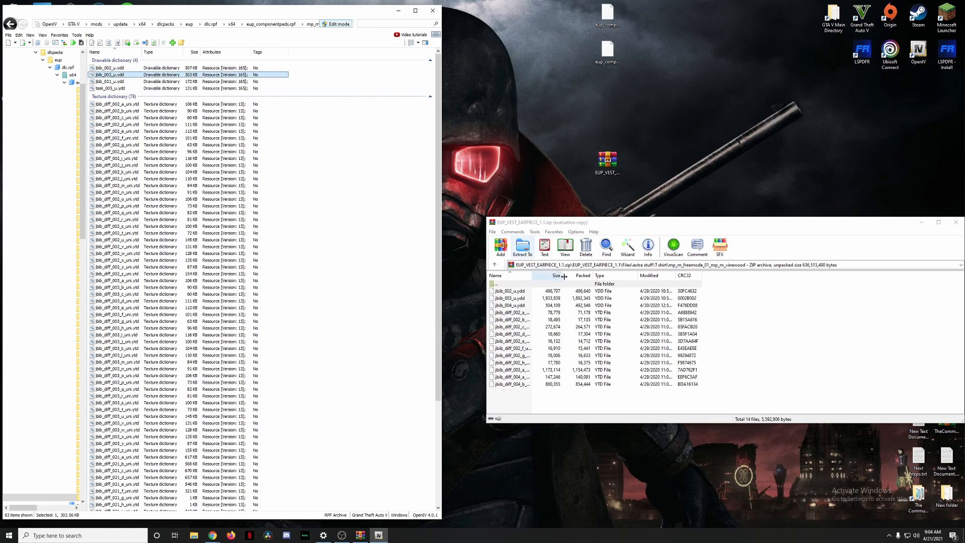
# Preview OpenIV's existing jbib_002_u.ydd and jbib_003_u.ydd shirt models in the Model Viewer
pyautogui.doubleClick(121, 68)
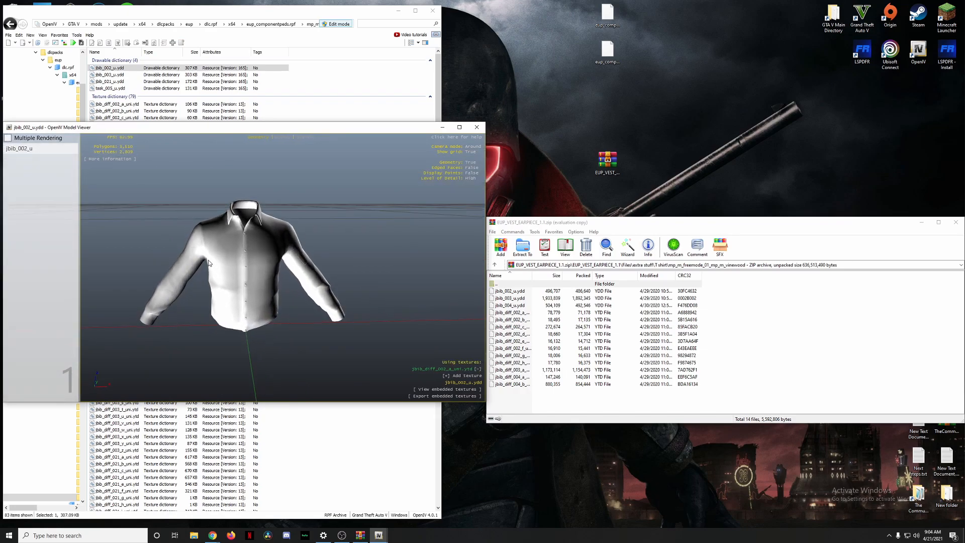
pyautogui.click(478, 128)
pyautogui.doubleClick(151, 74)
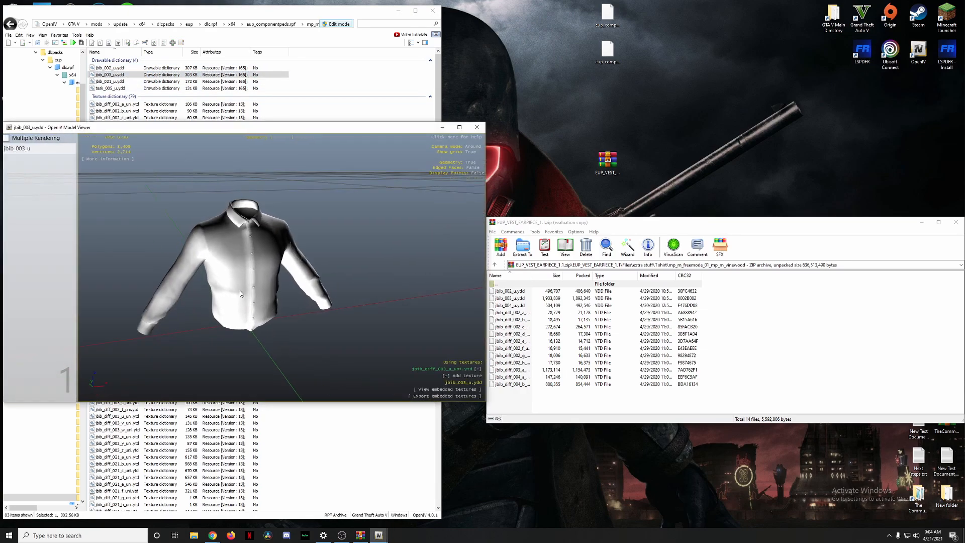
# Add all T shirt archive files to OpenIV's mp_m_freemode_01_mp_m_vinewood folder, and return to the archive's Files folder and eup_componentpeds.rpf
pyautogui.click(477, 128)
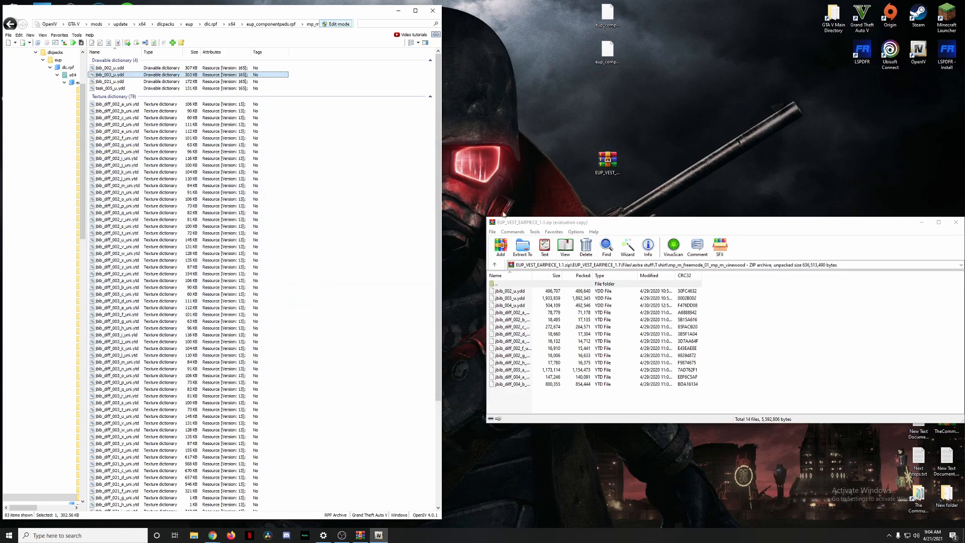
pyautogui.moveTo(509, 402); pyautogui.dragTo(520, 287)
pyautogui.moveTo(598, 330); pyautogui.dragTo(359, 178)
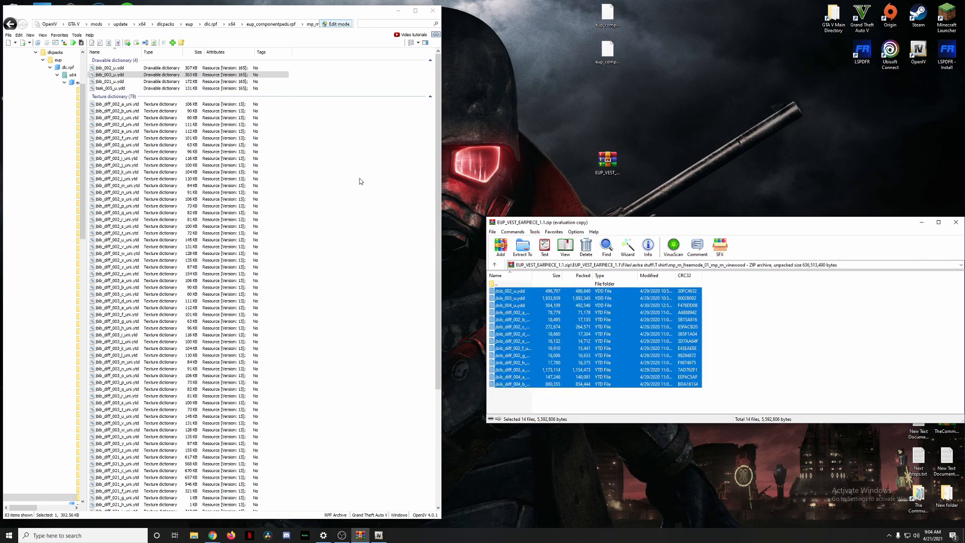
pyautogui.doubleClick(501, 285)
pyautogui.doubleClick(500, 285)
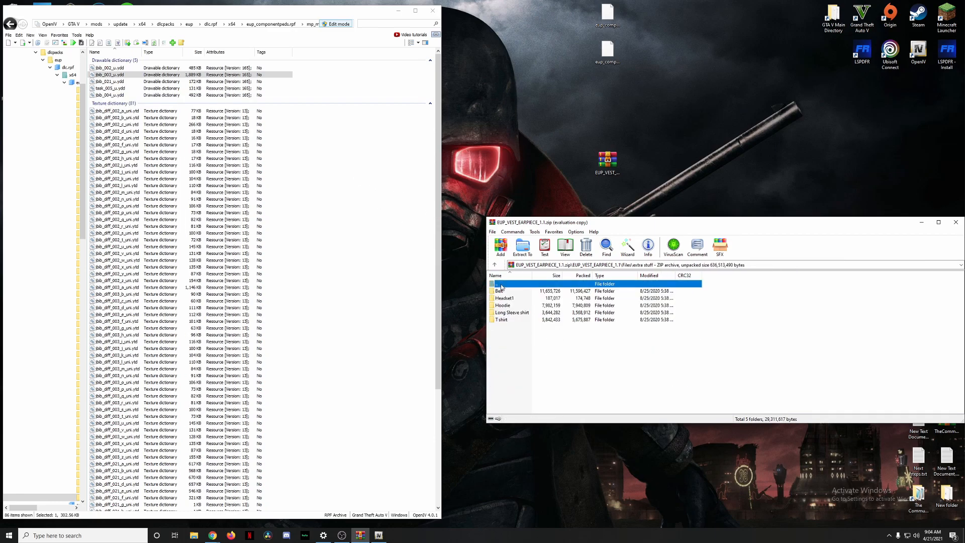
pyautogui.doubleClick(500, 286)
pyautogui.click(271, 24)
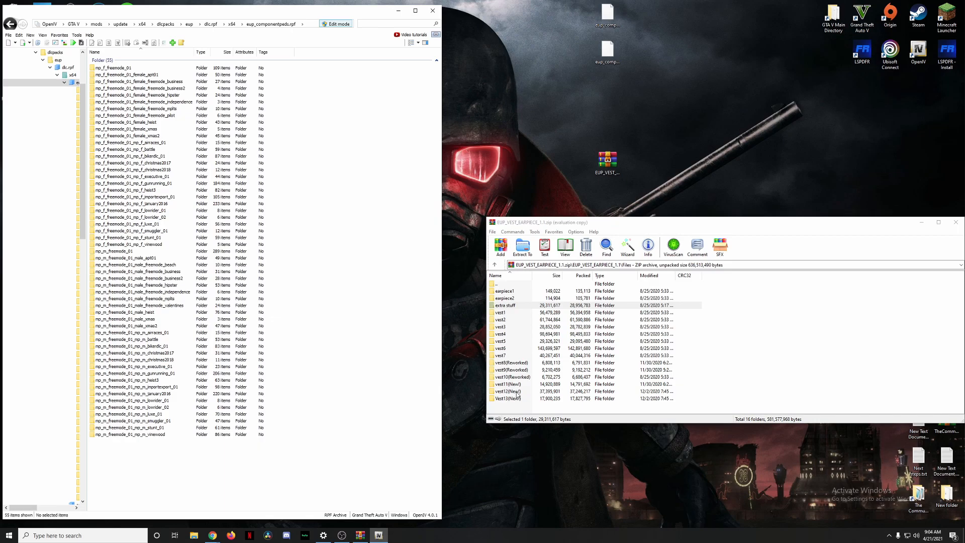
# Open the archive's vest1 folder, view the vest1.jpg preview image in a widened window and close it
pyautogui.doubleClick(510, 314)
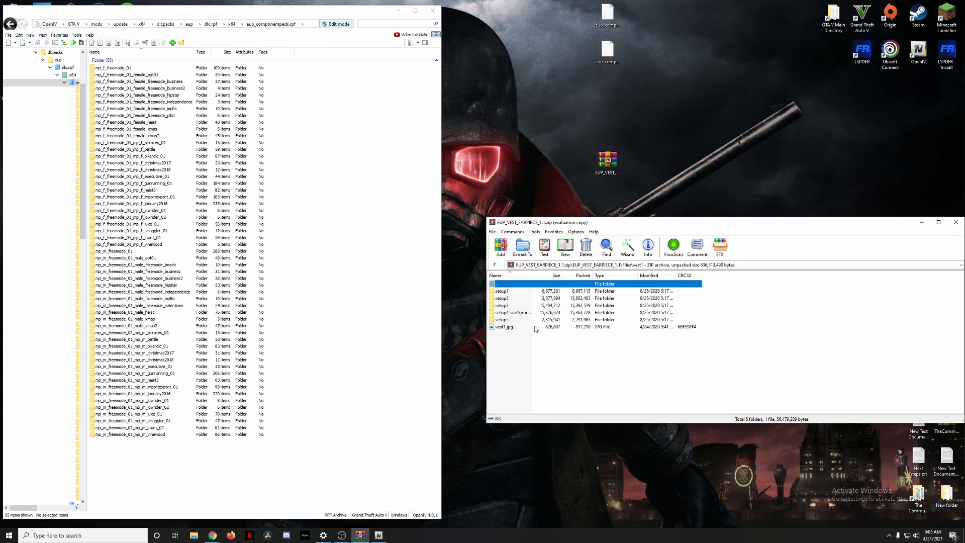
pyautogui.doubleClick(505, 327)
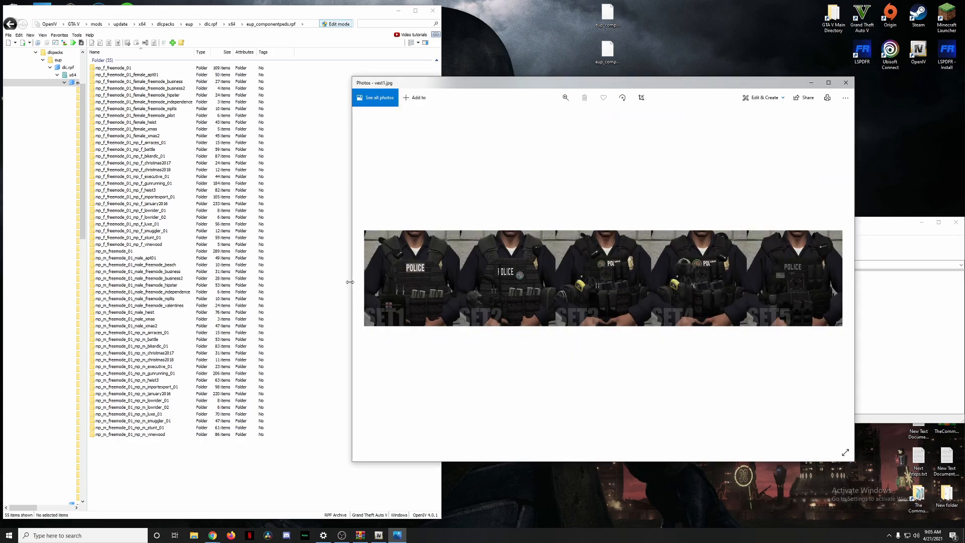
pyautogui.moveTo(351, 281); pyautogui.dragTo(23, 278)
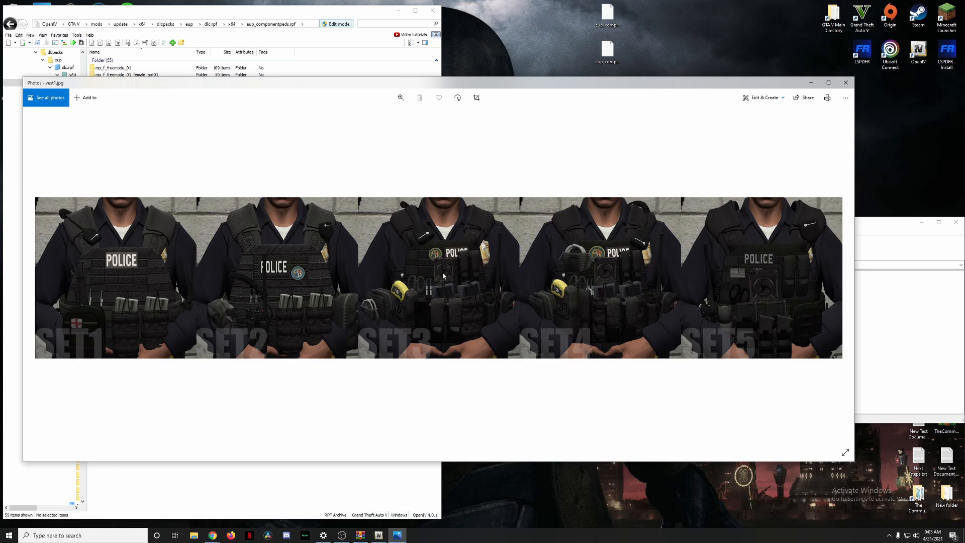
pyautogui.click(846, 84)
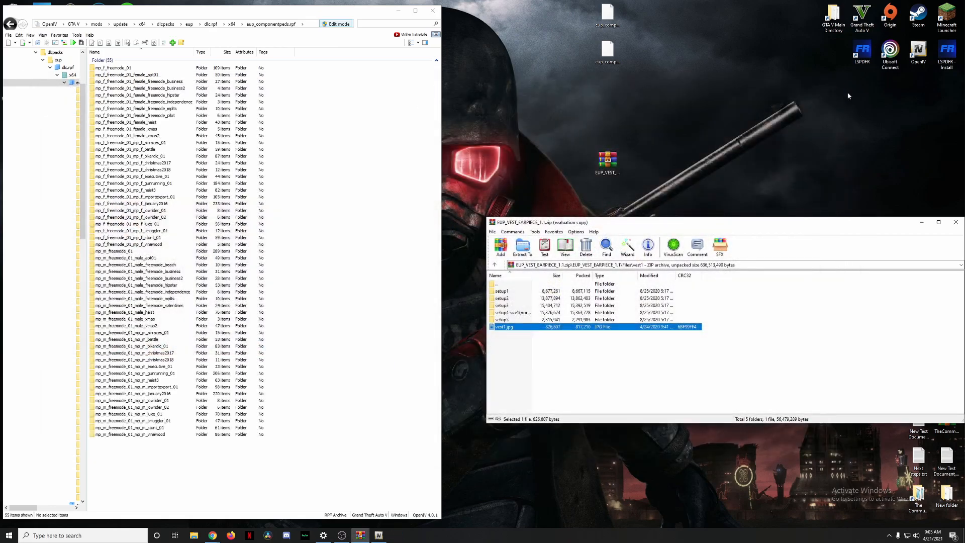
# Add task_002_u.ydd and its texture file from vest1's setup3 folder to OpenIV's mp_m_freemode_01_mp_m_vinewood folder
pyautogui.click(513, 306)
pyautogui.doubleClick(522, 307)
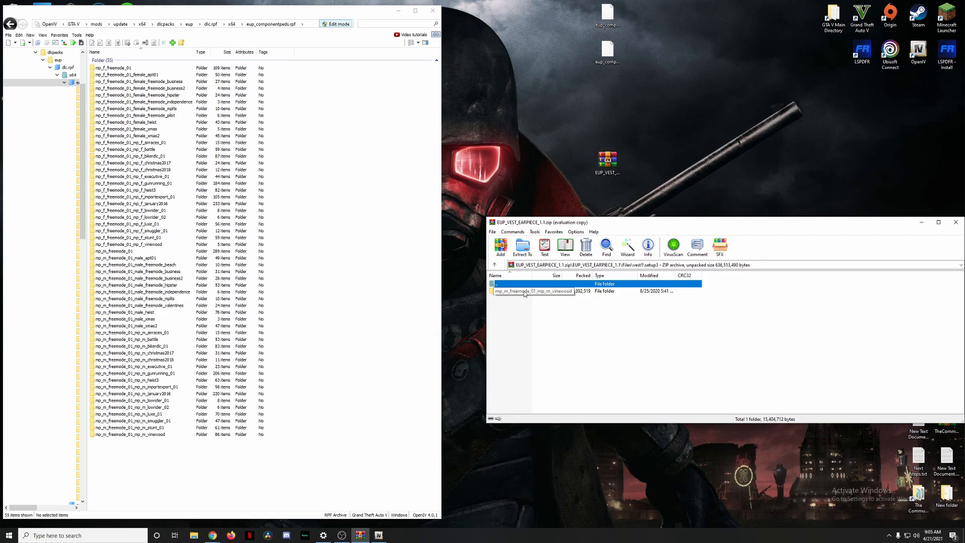
pyautogui.doubleClick(525, 292)
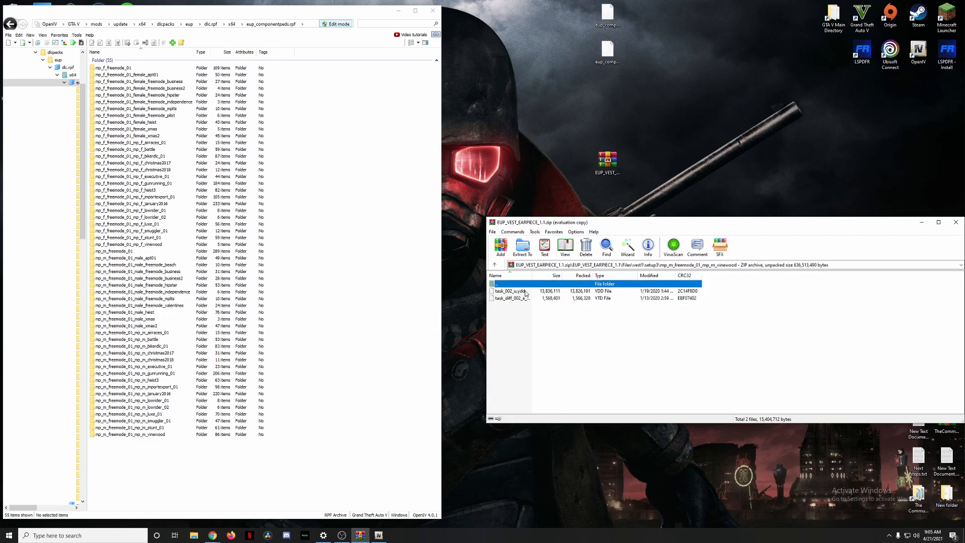
pyautogui.doubleClick(154, 436)
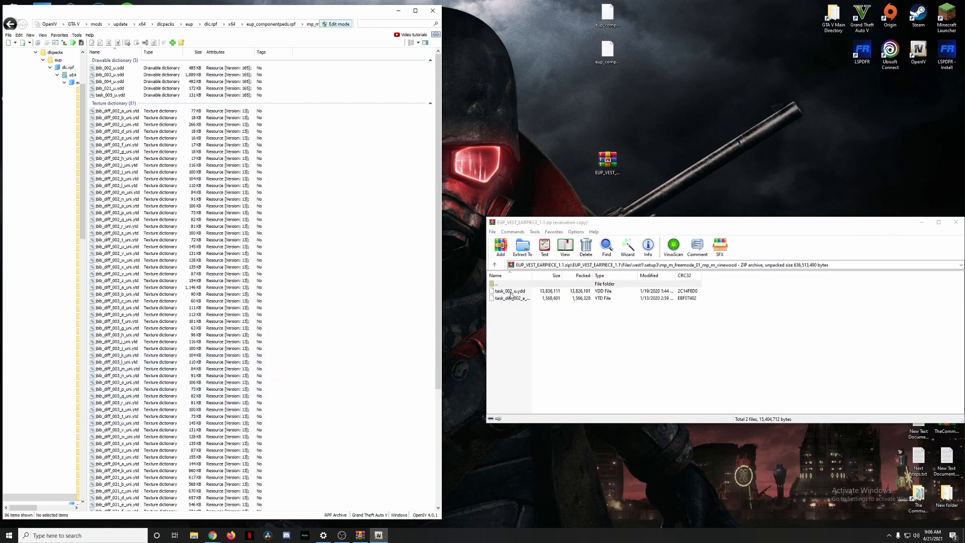
pyautogui.moveTo(505, 325); pyautogui.dragTo(380, 187)
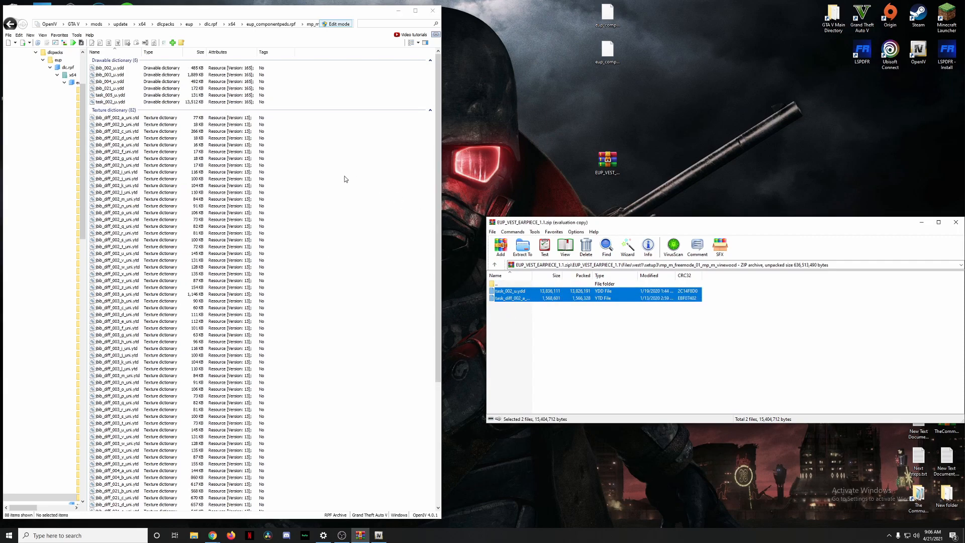
# Preview the added task_002_u.ydd vest in the Model Viewer, and return to the archive's Files folder and eup_componentpeds.rpf
pyautogui.doubleClick(113, 102)
pyautogui.moveTo(270, 273); pyautogui.dragTo(165, 283)
pyautogui.click(477, 128)
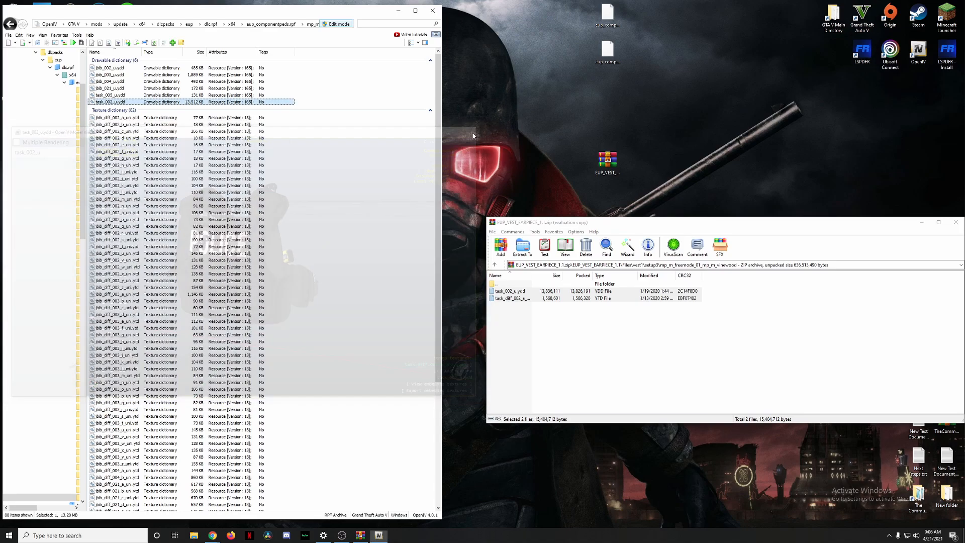
pyautogui.click(282, 25)
pyautogui.doubleClick(497, 284)
pyautogui.doubleClick(498, 284)
pyautogui.doubleClick(499, 284)
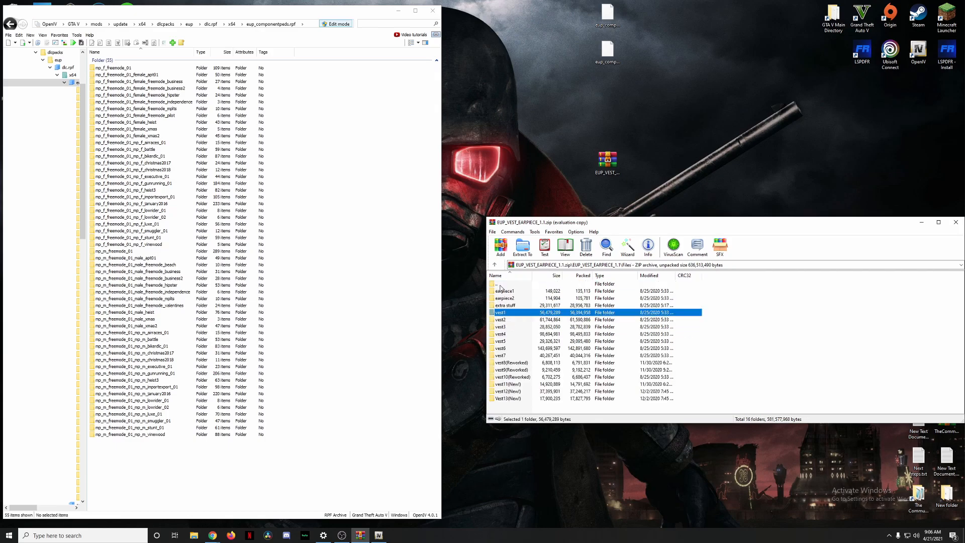
# Open the archive's vest2 folder, view the vest2.jpg preview image and close it
pyautogui.doubleClick(509, 322)
pyautogui.doubleClick(509, 326)
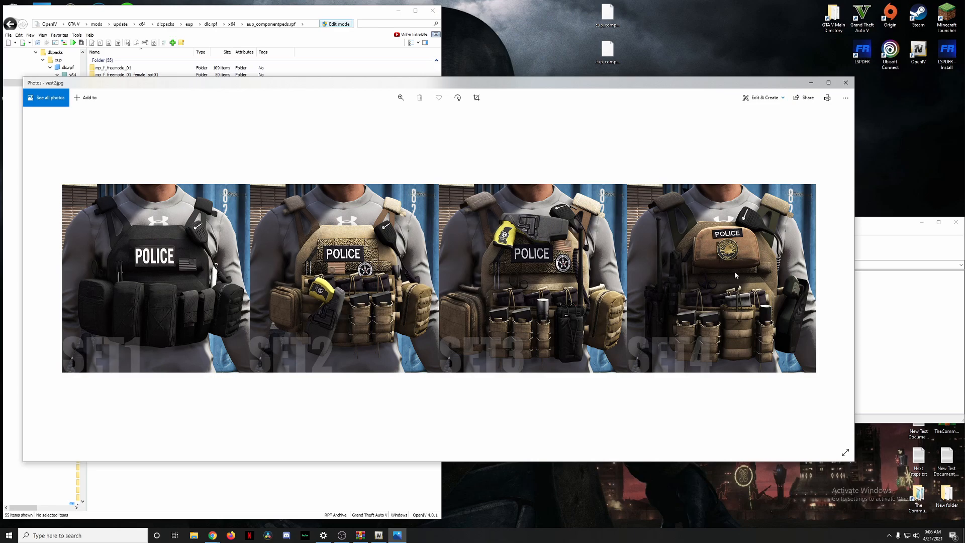
pyautogui.click(846, 82)
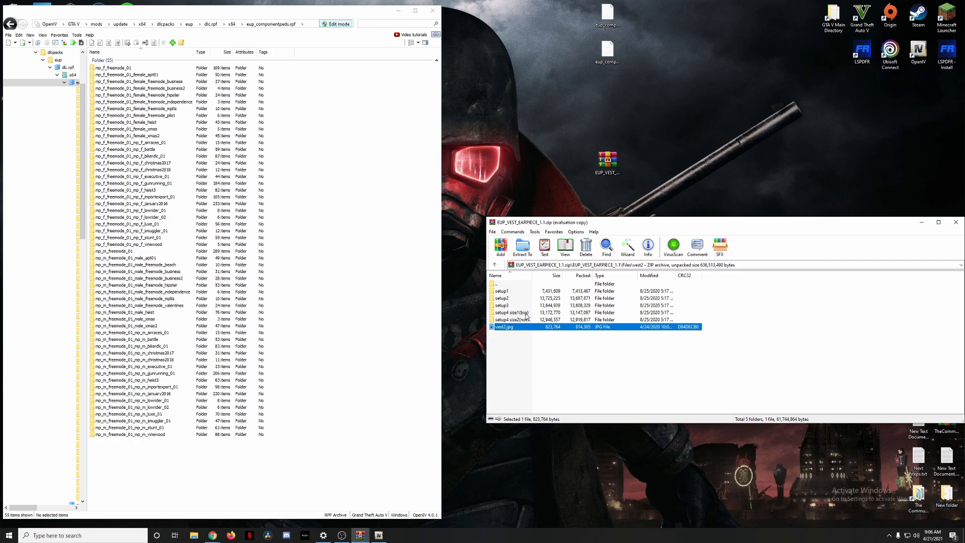
# Add task_011_u.ydd and its texture from vest2's setup4 size2(normal) folder to OpenIV's mp_m_freemode_01_mp_m_vinewood folder, and preview the vest model
pyautogui.click(526, 313)
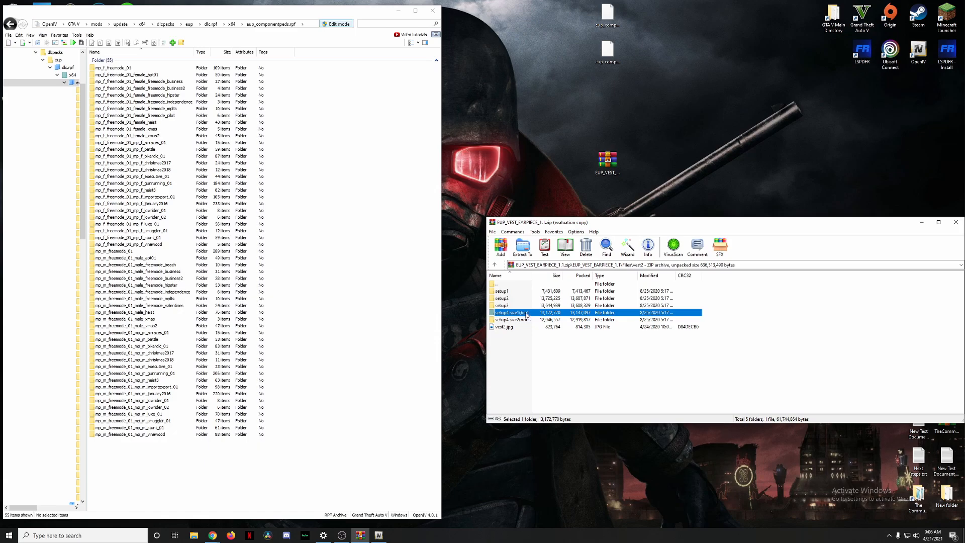
pyautogui.click(525, 321)
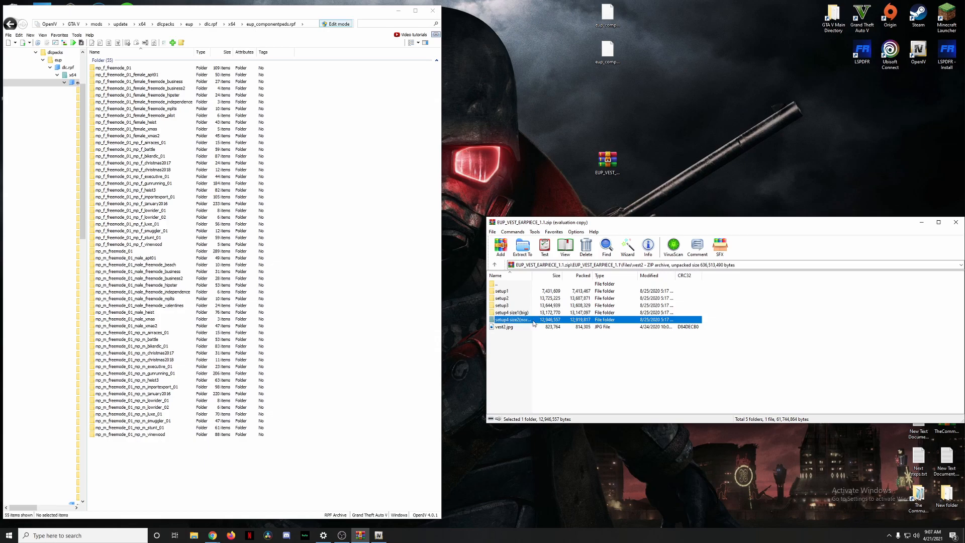
pyautogui.doubleClick(533, 321)
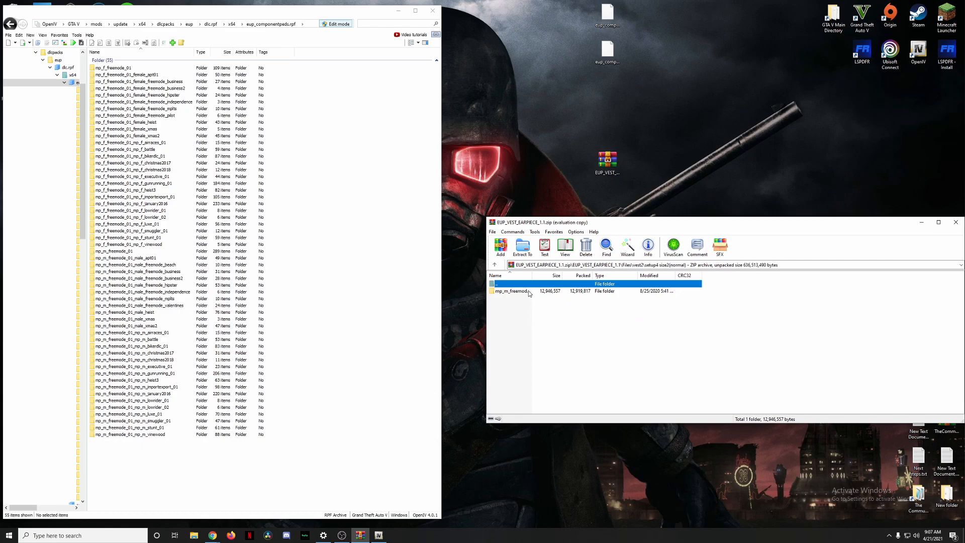
pyautogui.doubleClick(526, 291)
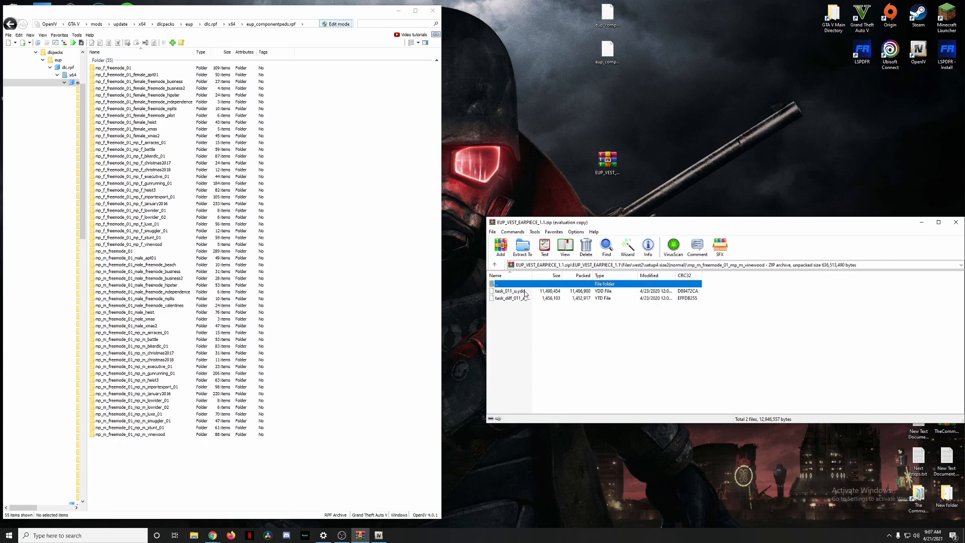
pyautogui.doubleClick(140, 434)
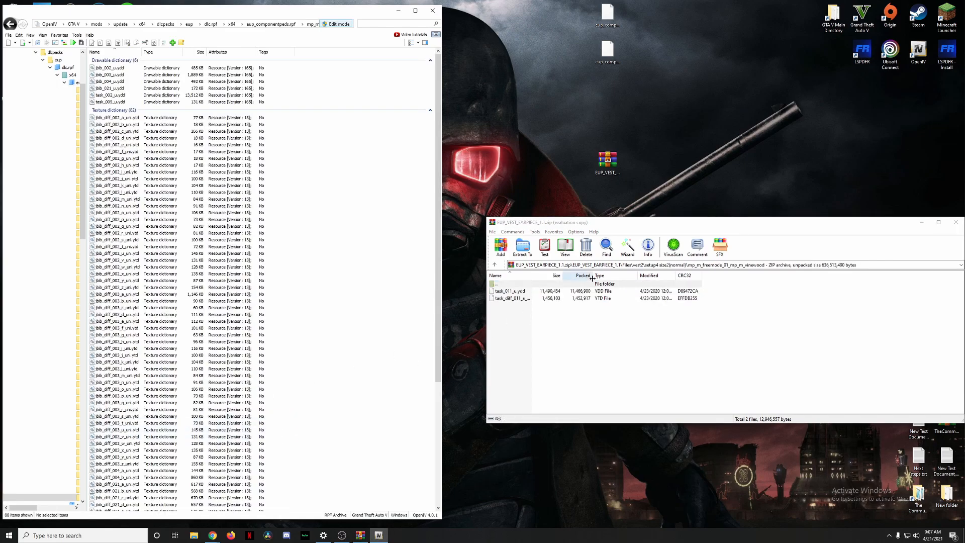
pyautogui.moveTo(517, 313); pyautogui.dragTo(351, 201)
pyautogui.doubleClick(136, 109)
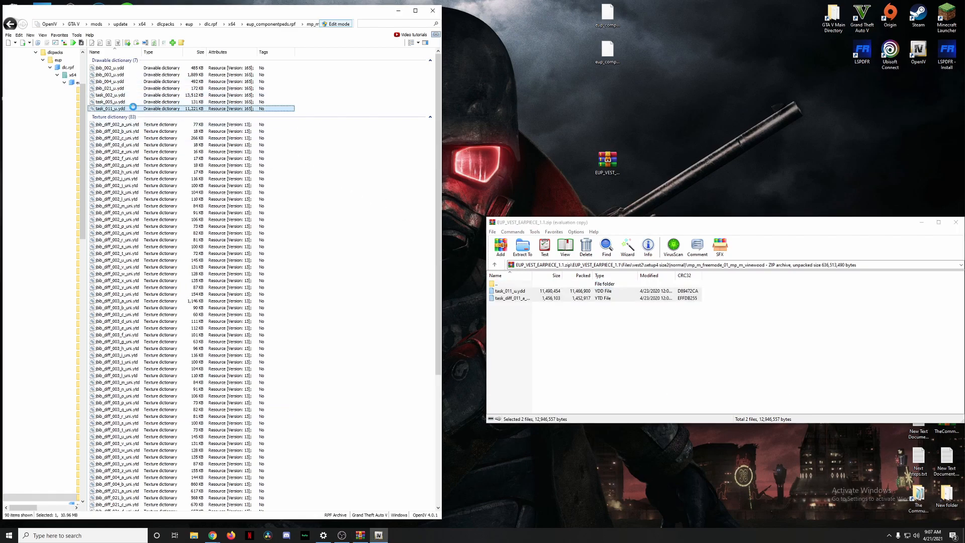
pyautogui.moveTo(284, 271); pyautogui.dragTo(101, 285)
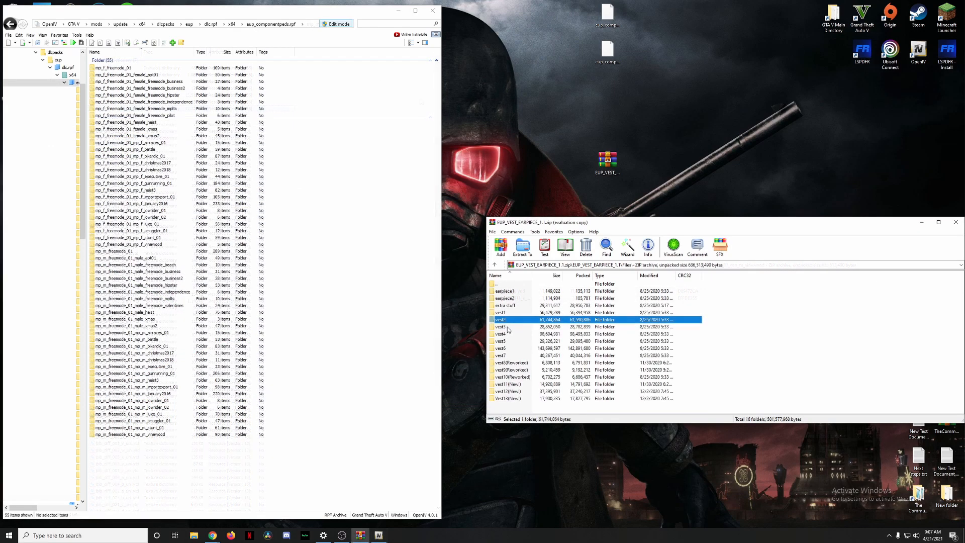
# Open the archive's vest3 folder, view the vest3.jpg preview image and close it
pyautogui.doubleClick(510, 317)
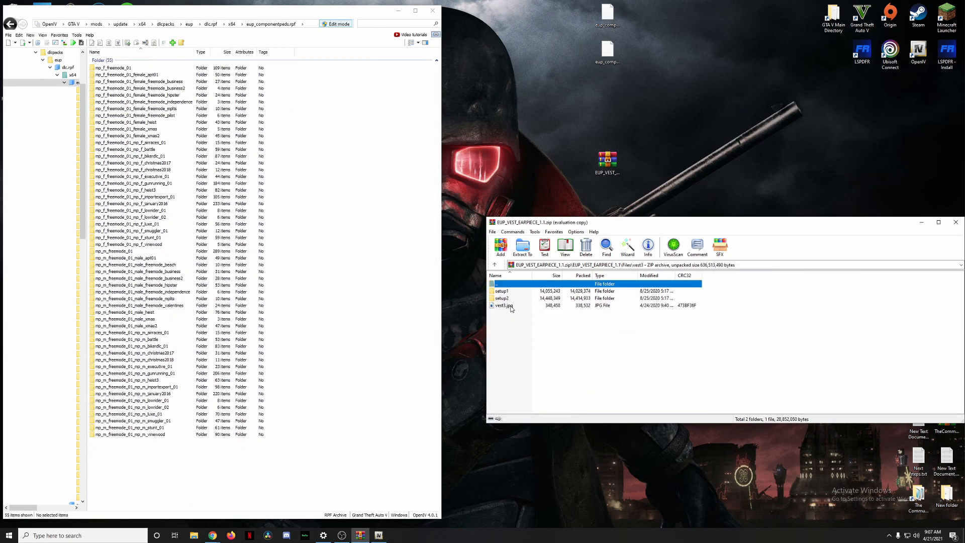
pyautogui.doubleClick(504, 305)
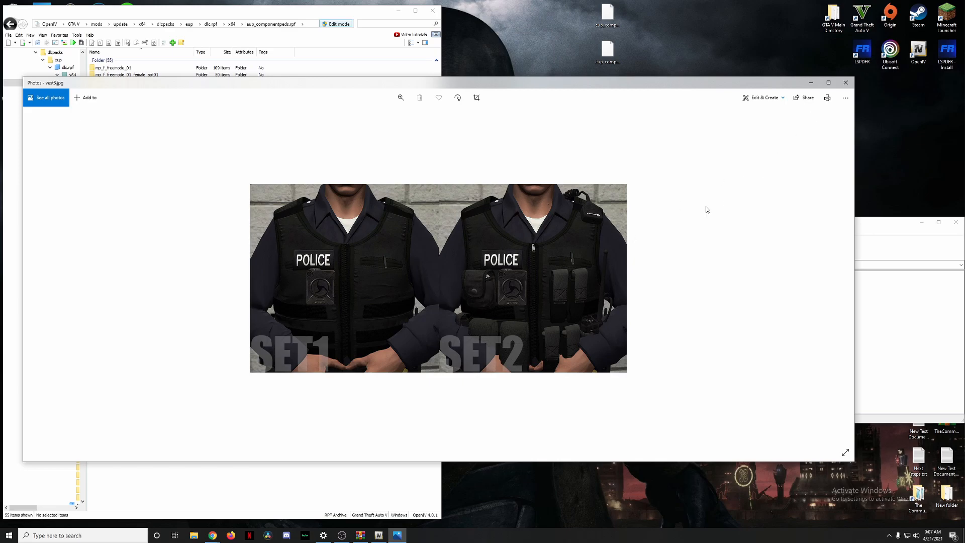
pyautogui.click(846, 83)
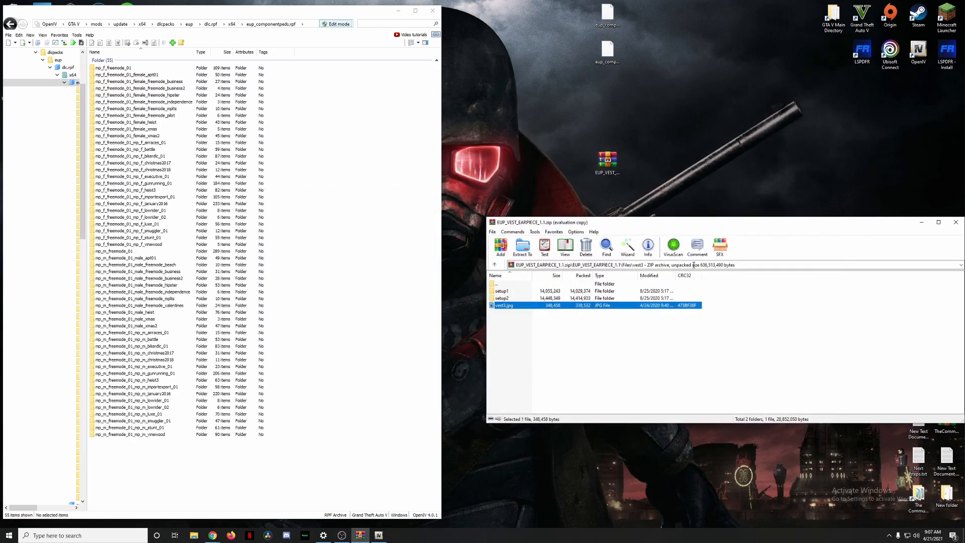
# Add task_007_u.ydd and its texture file from vest3's setup1 folder to OpenIV's mp_m_freemode_01_mp_m_vinewood folder
pyautogui.doubleClick(522, 291)
pyautogui.doubleClick(524, 291)
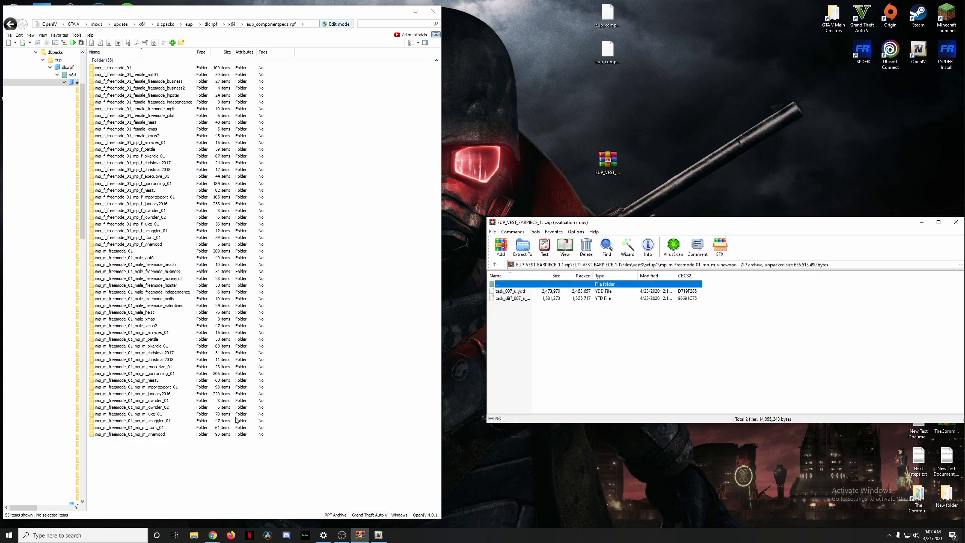
pyautogui.click(112, 435)
pyautogui.click(132, 435)
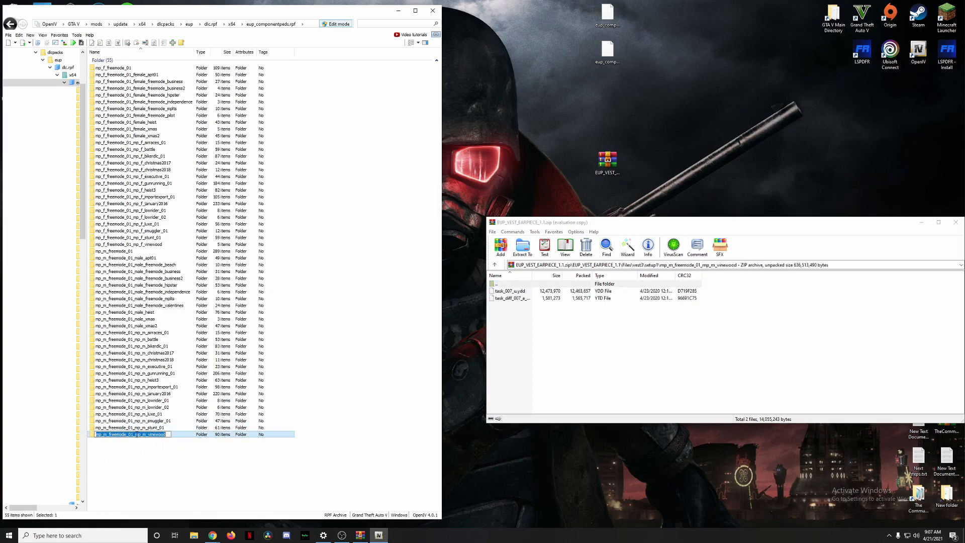
pyautogui.doubleClick(182, 435)
pyautogui.click(510, 308)
pyautogui.moveTo(510, 307); pyautogui.dragTo(313, 170)
# Return OpenIV to eup_componentpeds.rpf, and view and close the vest4.jpg preview image in the archive's vest4 folder
pyautogui.doubleClick(504, 284)
pyautogui.doubleClick(504, 285)
pyautogui.doubleClick(504, 284)
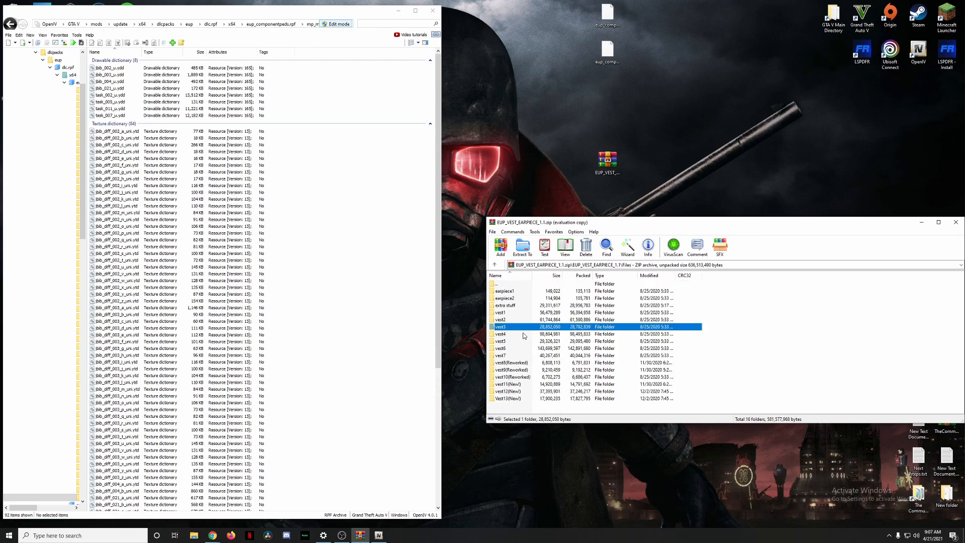
pyautogui.click(274, 24)
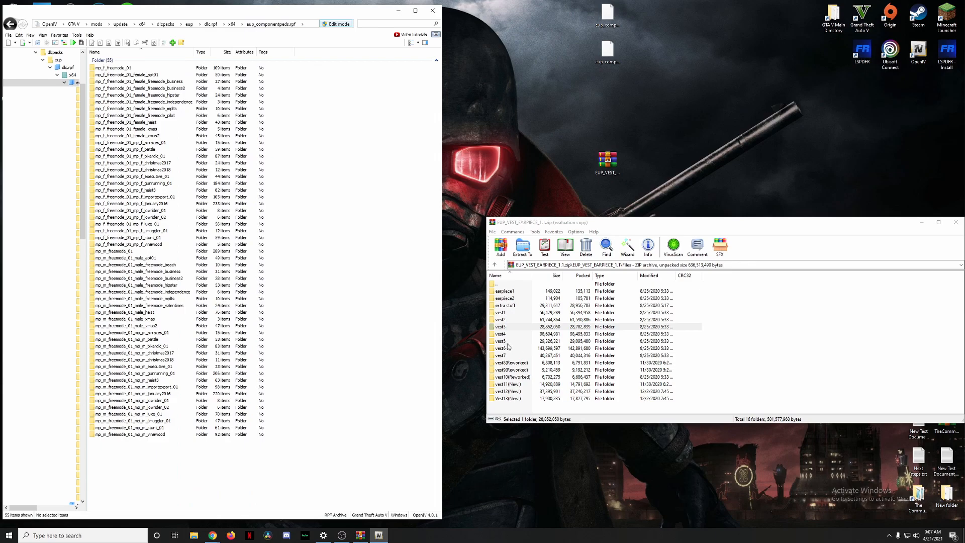
pyautogui.doubleClick(520, 332)
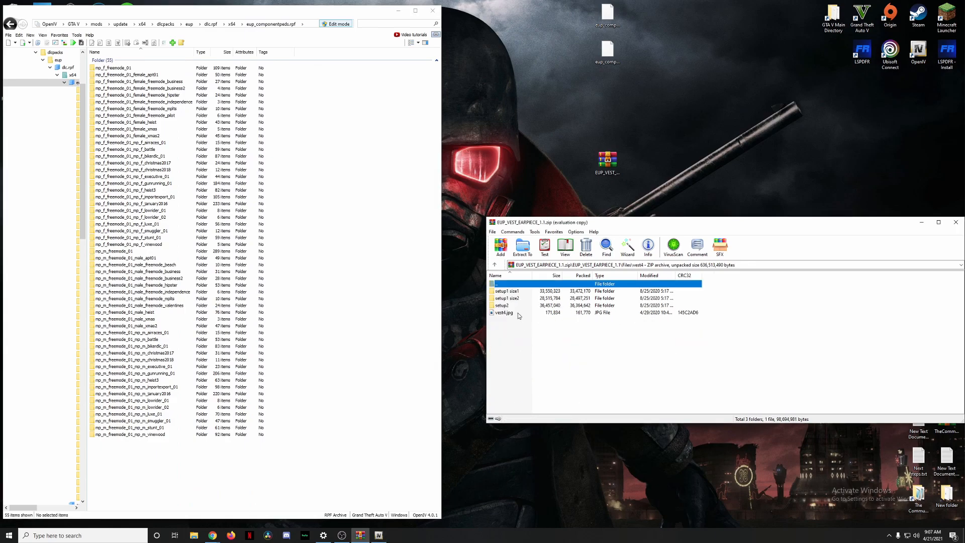
pyautogui.doubleClick(518, 313)
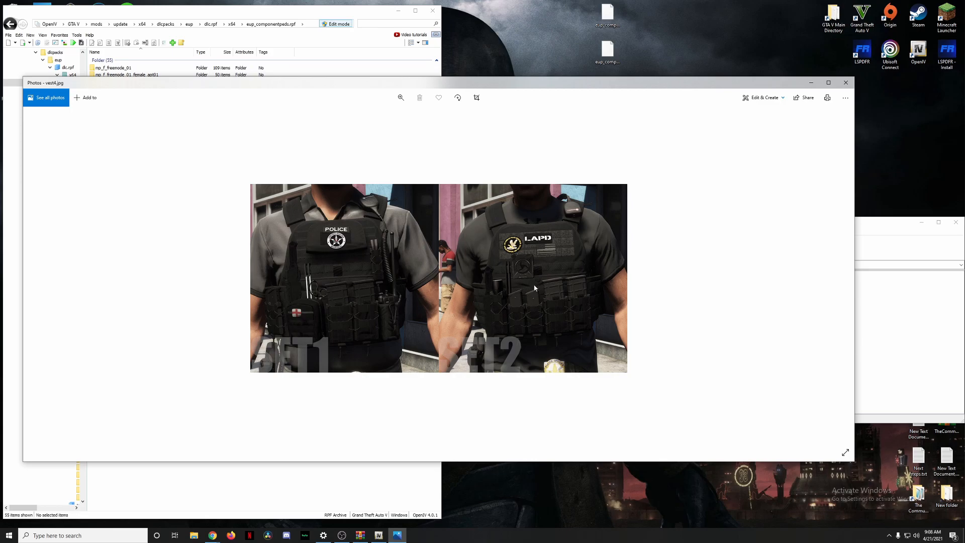
pyautogui.click(846, 82)
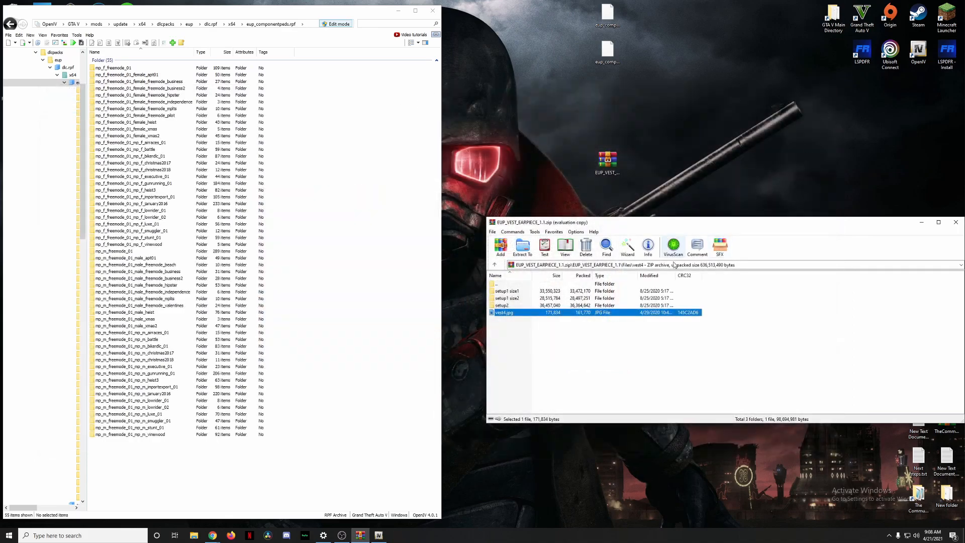
# Open the male heist3 folder inside vest4's setup2 in the archive, and the matching heist3 folder in OpenIV
pyautogui.click(509, 305)
pyautogui.doubleClick(524, 305)
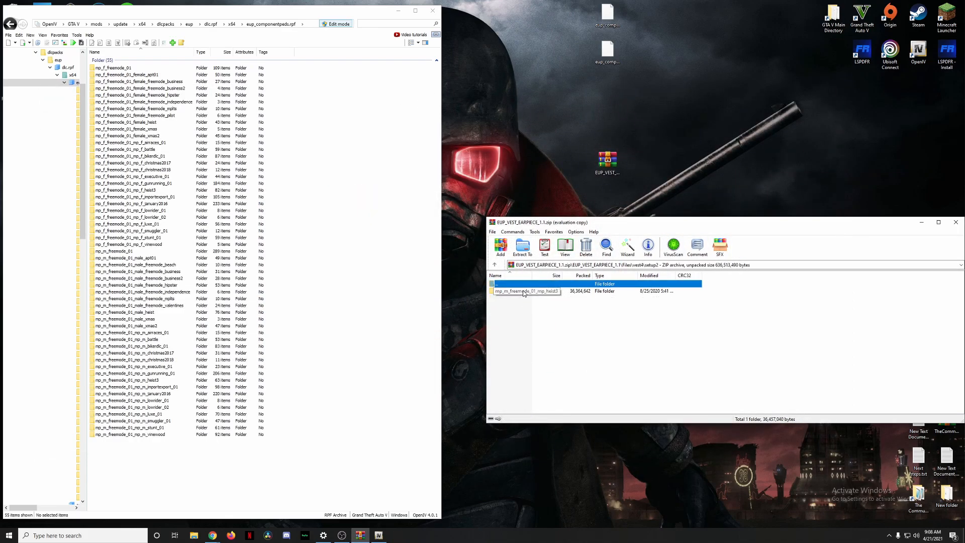
pyautogui.doubleClick(523, 291)
pyautogui.doubleClick(164, 380)
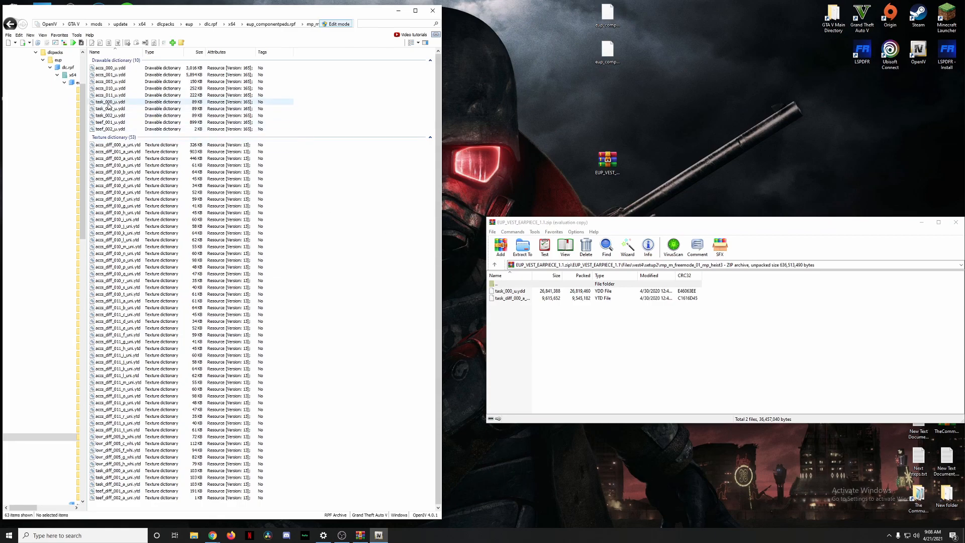
# Inspect the existing task_000_u.ydd model of OpenIV's male heist3 folder in the model viewer, and close the viewer
pyautogui.doubleClick(109, 103)
pyautogui.moveTo(258, 304); pyautogui.dragTo(222, 201)
pyautogui.moveTo(343, 327); pyautogui.dragTo(309, 323)
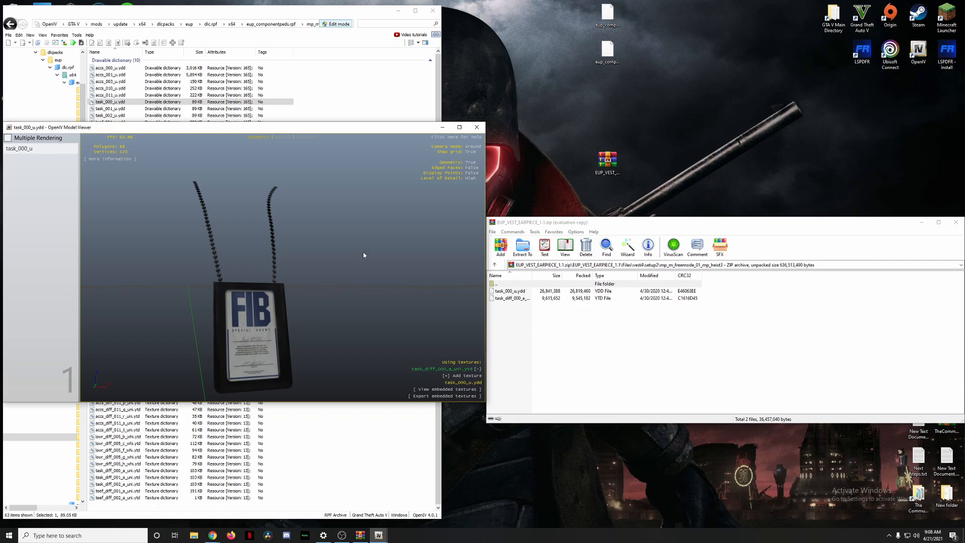
pyautogui.click(476, 131)
# Replace task_000_u.ydd and its texture in OpenIV's male heist3 folder with vest4's setup2 files, and preview the vest model
pyautogui.click(517, 371)
pyautogui.moveTo(517, 319); pyautogui.dragTo(554, 293)
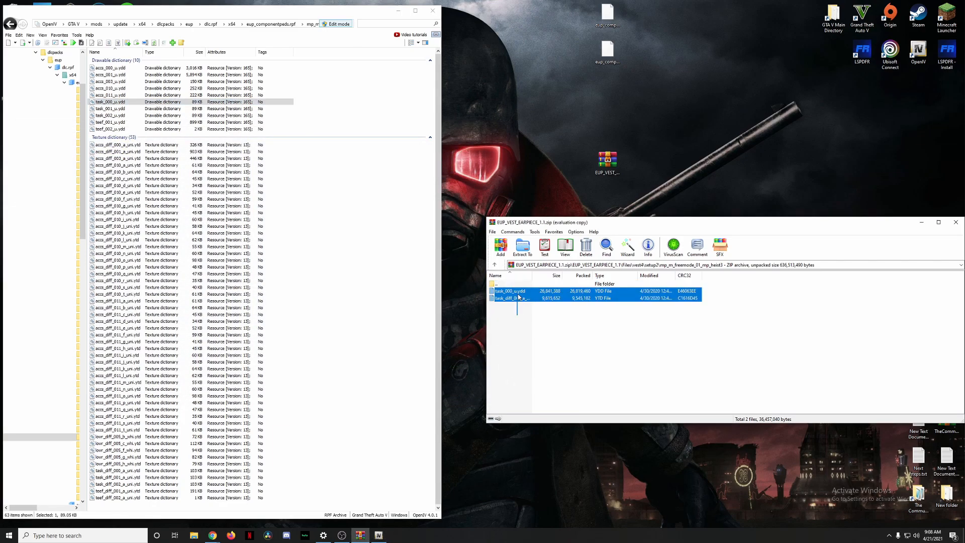
pyautogui.moveTo(447, 214); pyautogui.dragTo(360, 175)
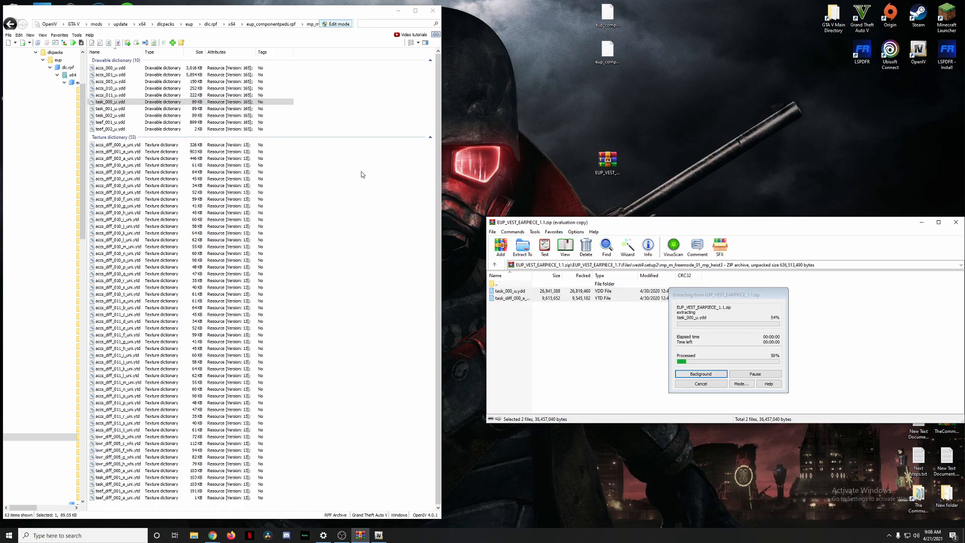
pyautogui.click(122, 102)
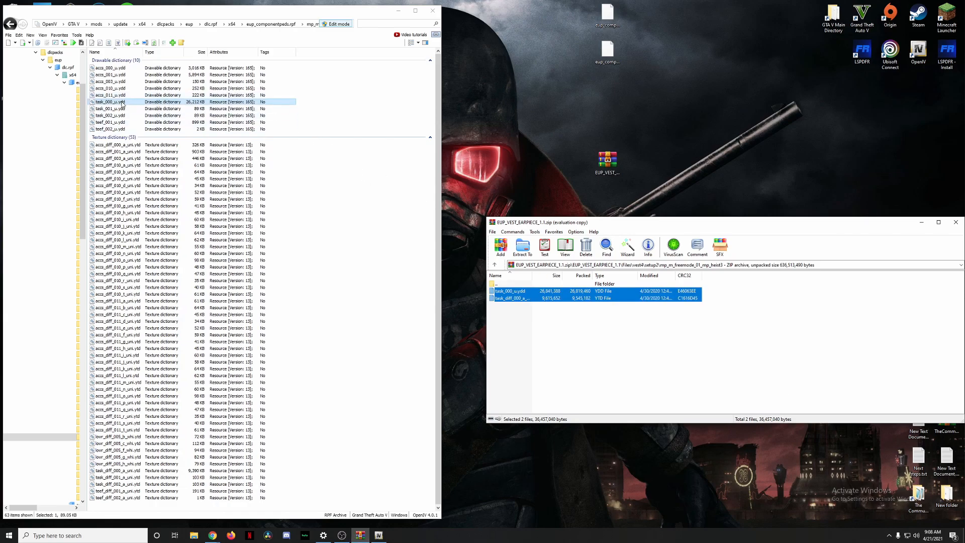
pyautogui.click(122, 103)
pyautogui.doubleClick(121, 102)
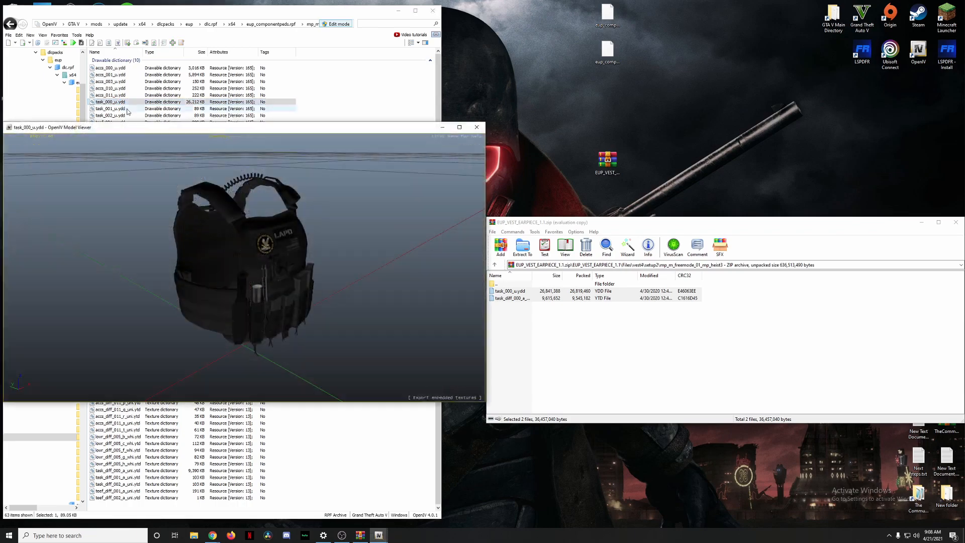
pyautogui.moveTo(270, 284); pyautogui.dragTo(387, 164)
pyautogui.click(475, 130)
# Return OpenIV to eup_componentpeds.rpf, and view and close the vest5.jpg preview image in the archive's vest5 folder
pyautogui.press('BackSpace')
pyautogui.doubleClick(496, 284)
pyautogui.doubleClick(496, 284)
pyautogui.doubleClick(497, 284)
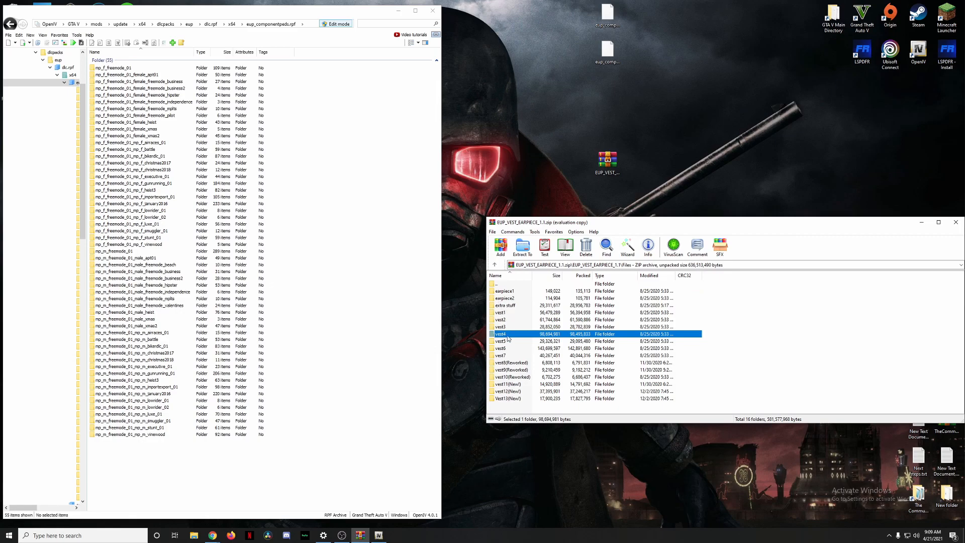
pyautogui.doubleClick(518, 340)
pyautogui.doubleClick(520, 305)
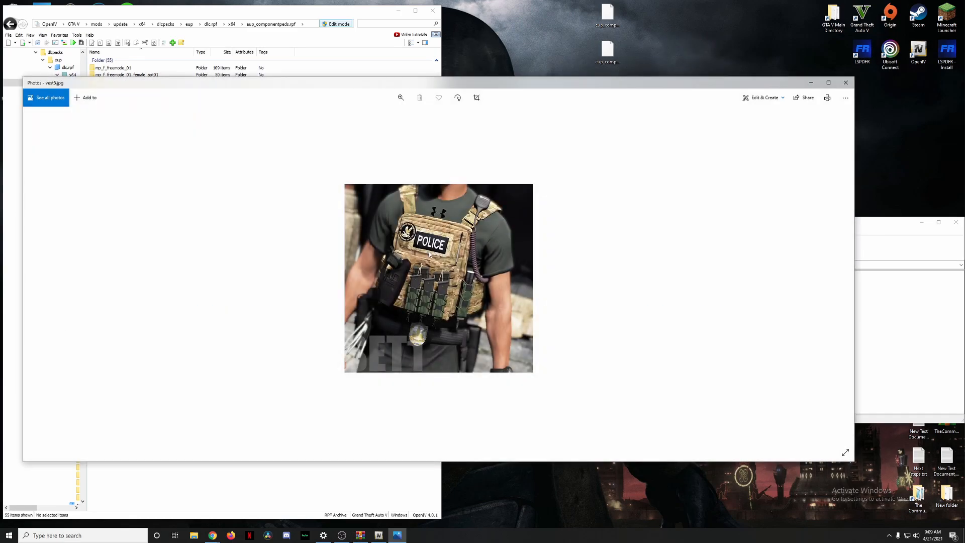
pyautogui.click(848, 84)
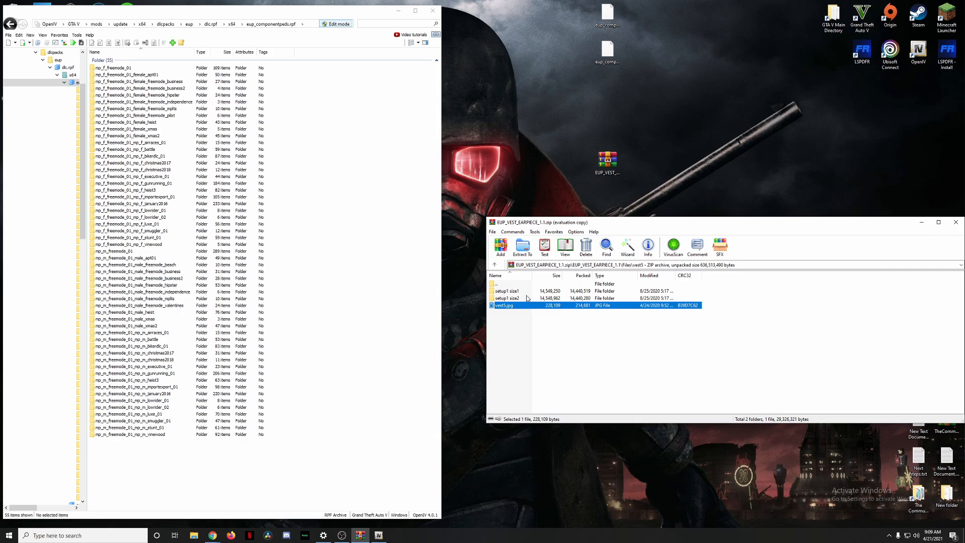
# Add task_014_u.ydd and its texture from vest5's setup1 size2 folder to OpenIV's mp_m_freemode_01_mp_m_vinewood folder, and preview the vest model
pyautogui.click(527, 299)
pyautogui.doubleClick(534, 300)
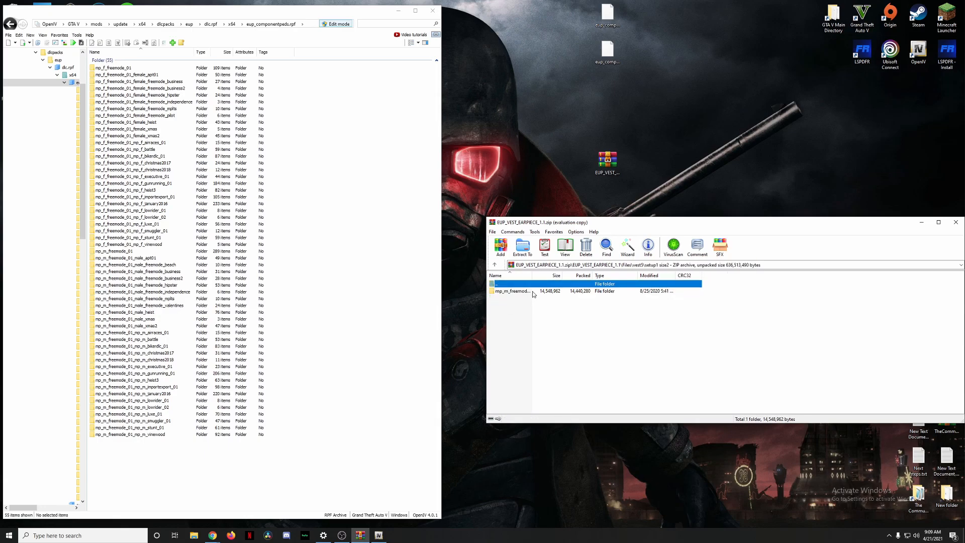
pyautogui.click(532, 291)
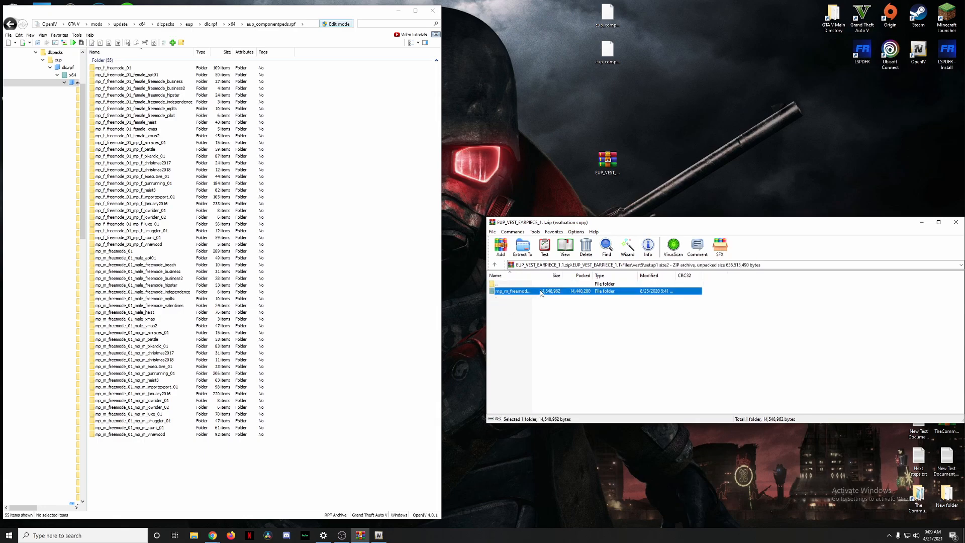
pyautogui.doubleClick(541, 291)
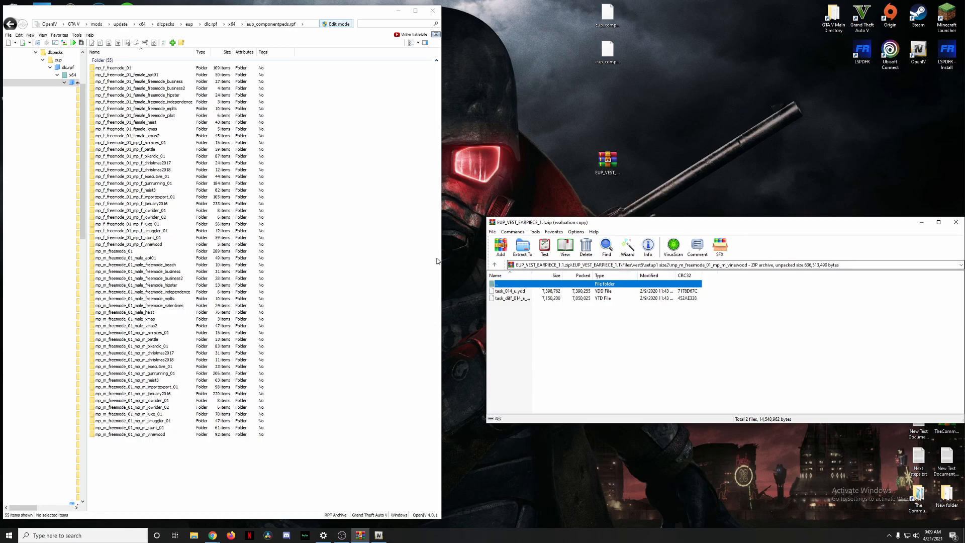
pyautogui.click(147, 435)
pyautogui.doubleClick(147, 435)
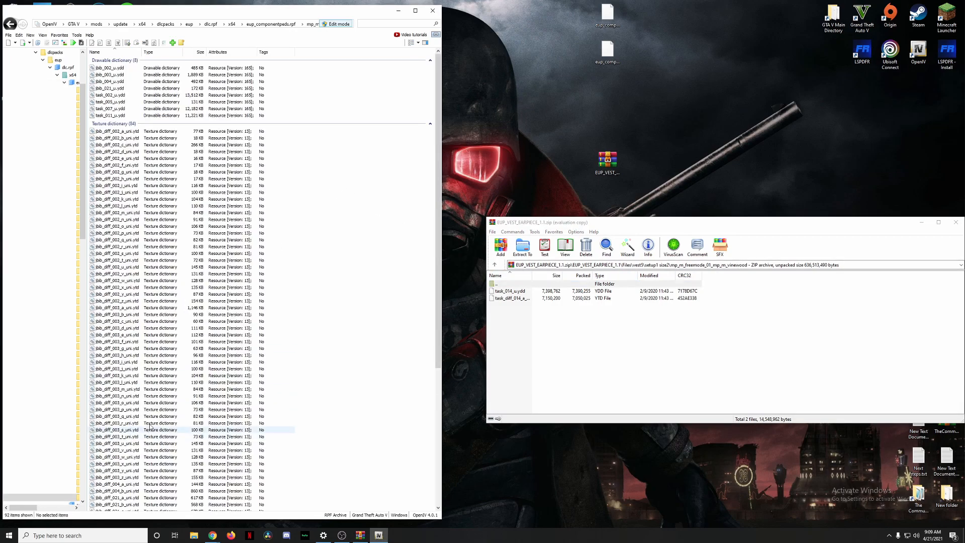
pyautogui.moveTo(510, 325); pyautogui.dragTo(513, 292)
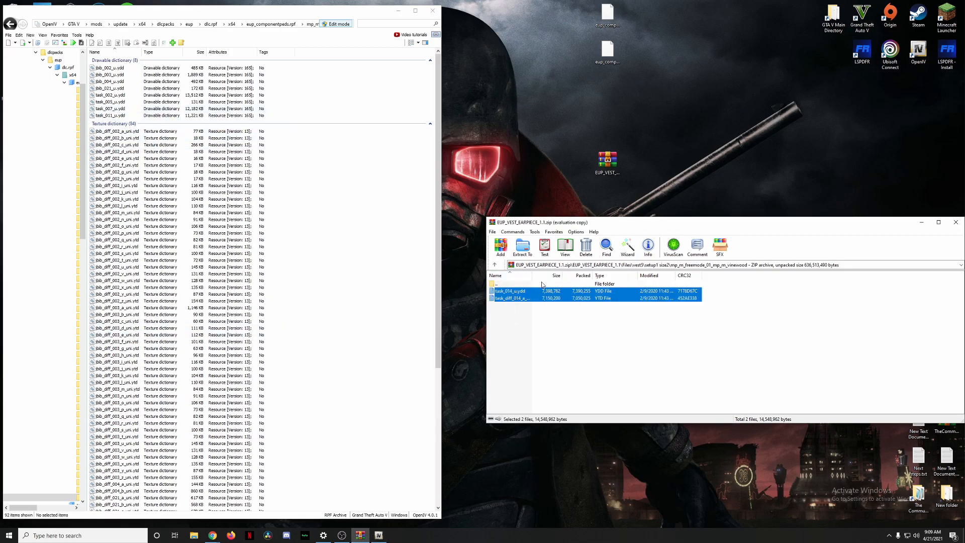
pyautogui.moveTo(513, 294); pyautogui.dragTo(358, 156)
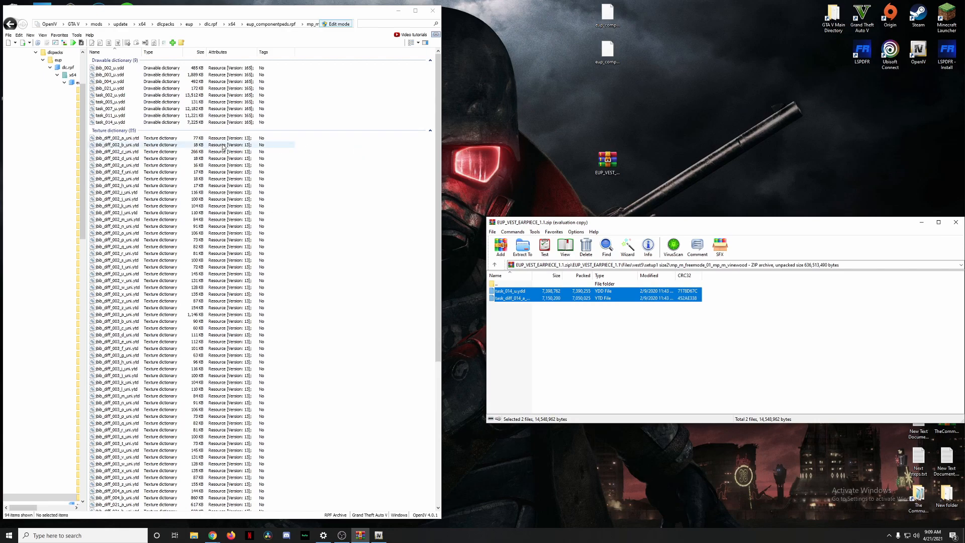
pyautogui.moveTo(354, 257)
pyautogui.mouseDown()
pyautogui.moveTo(295, 260)
pyautogui.moveTo(351, 256)
pyautogui.mouseUp()
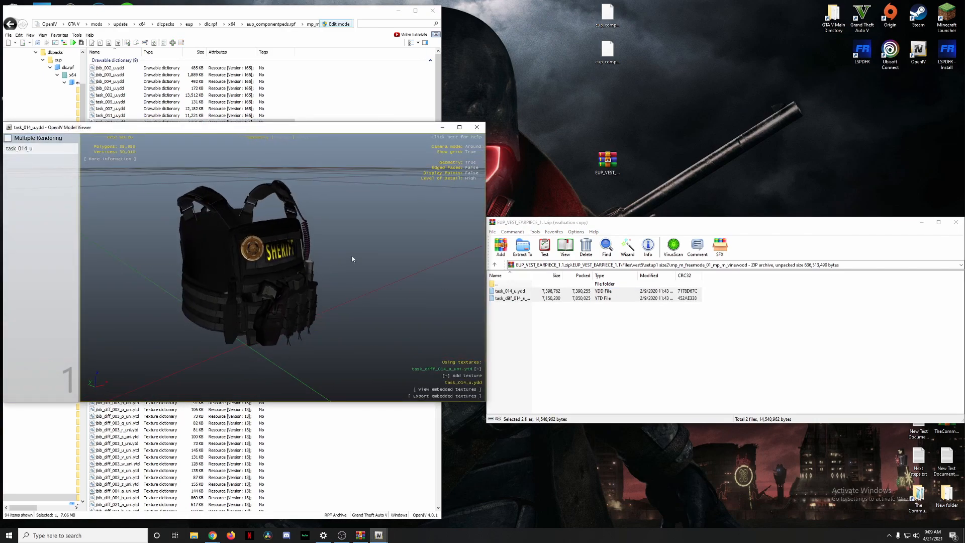
pyautogui.click(477, 127)
# Return OpenIV to eup_componentpeds.rpf, and view and close the vest6.jpg preview image in the archive's vest6 folder
pyautogui.doubleClick(508, 284)
pyautogui.doubleClick(508, 284)
pyautogui.doubleClick(508, 284)
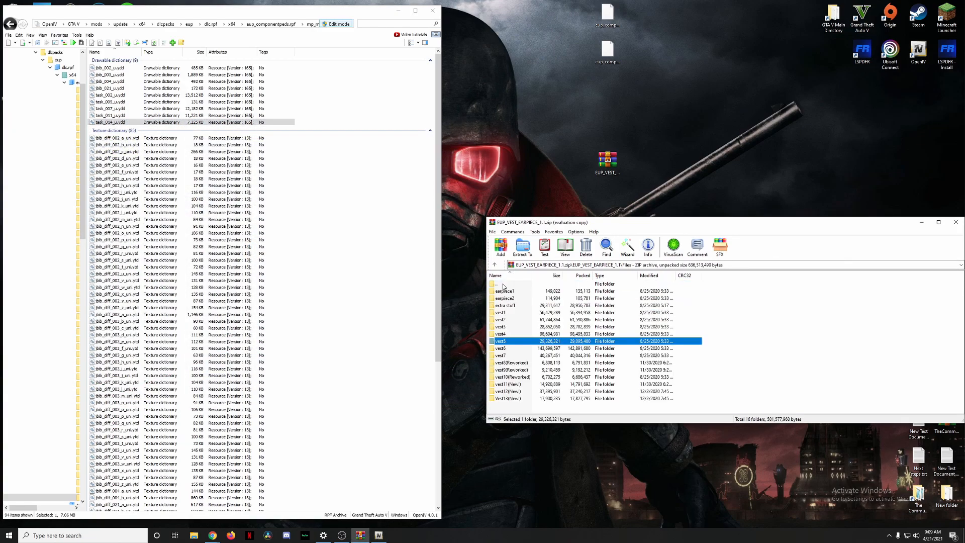
pyautogui.click(260, 25)
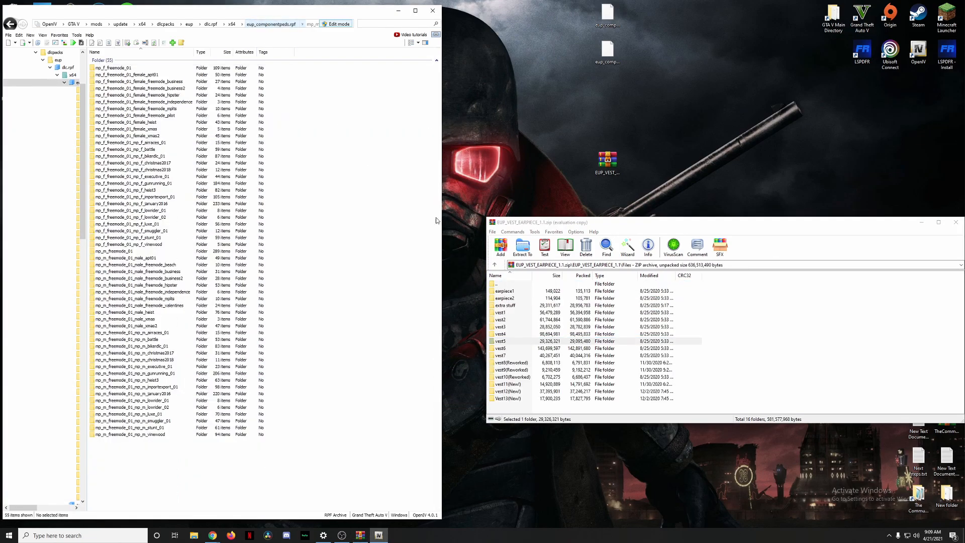
pyautogui.doubleClick(512, 348)
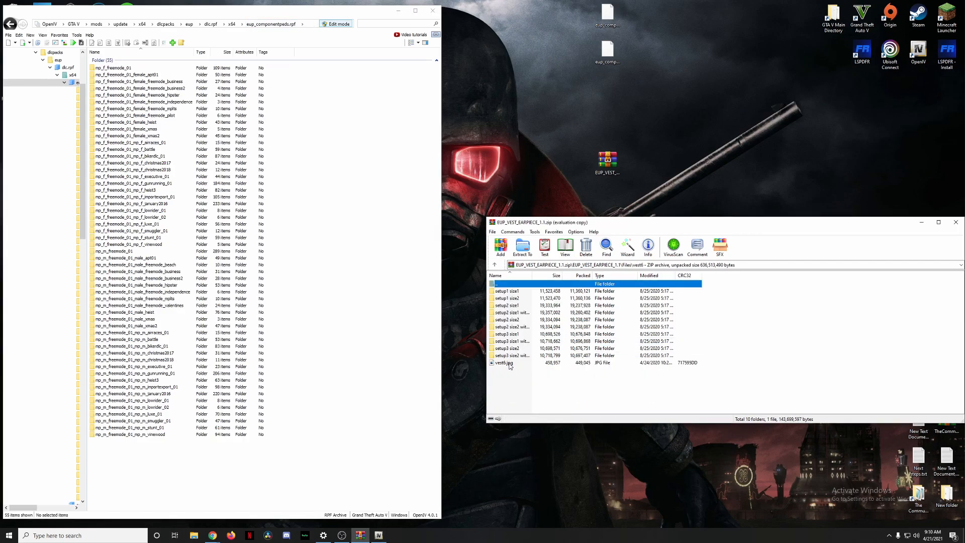
pyautogui.doubleClick(509, 363)
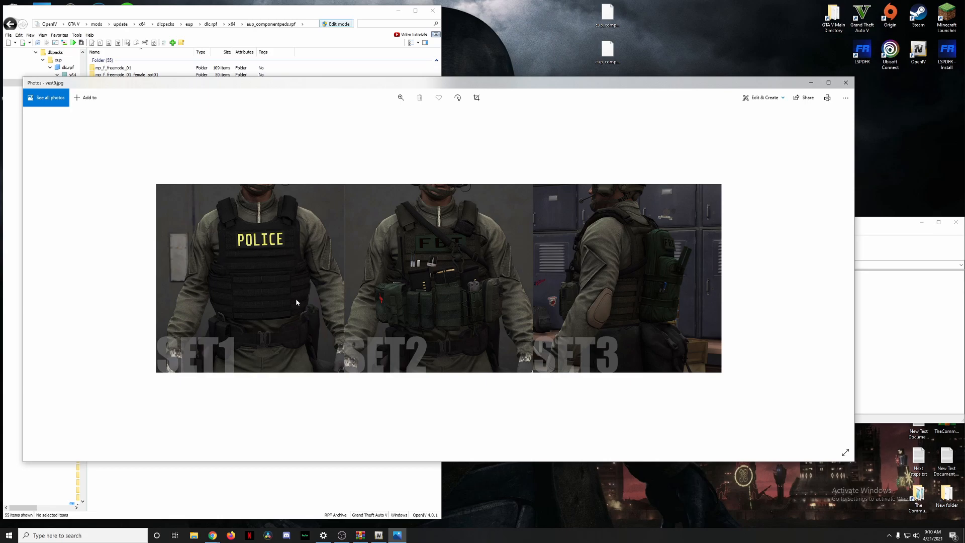
pyautogui.click(845, 83)
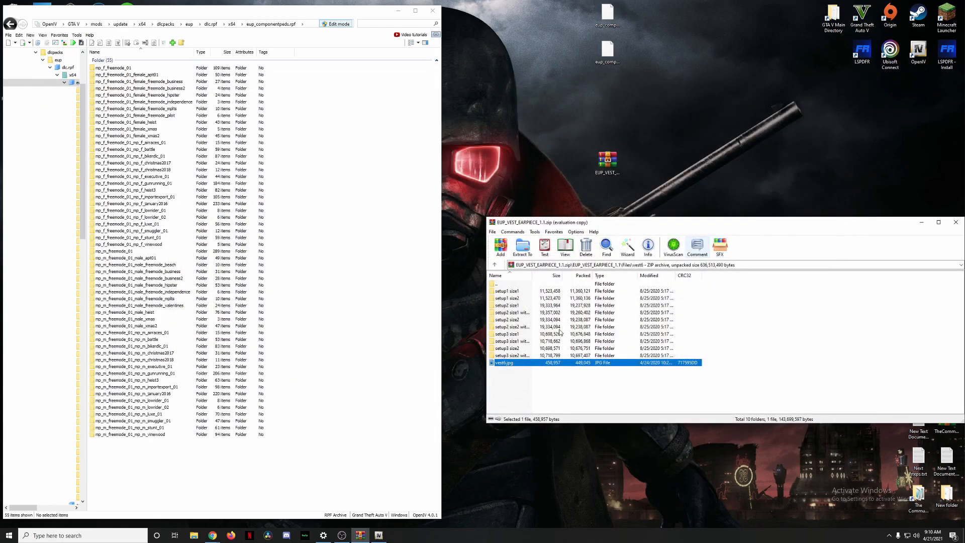
# Add task_000_u.ydd and its texture from vest6's setup1 size2 folder to OpenIV's mp_m_freemode_01_mp_m_vinewood folder
pyautogui.click(518, 291)
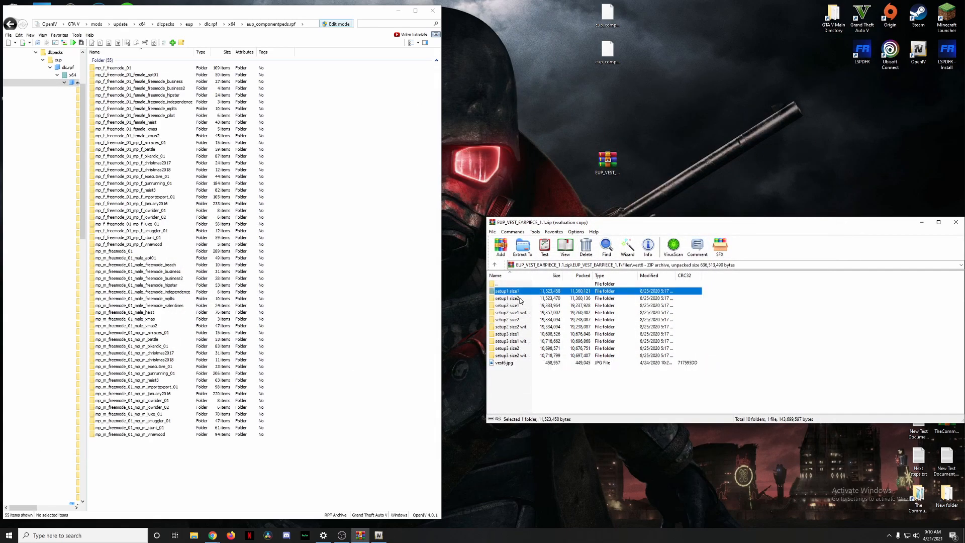
pyautogui.doubleClick(507, 298)
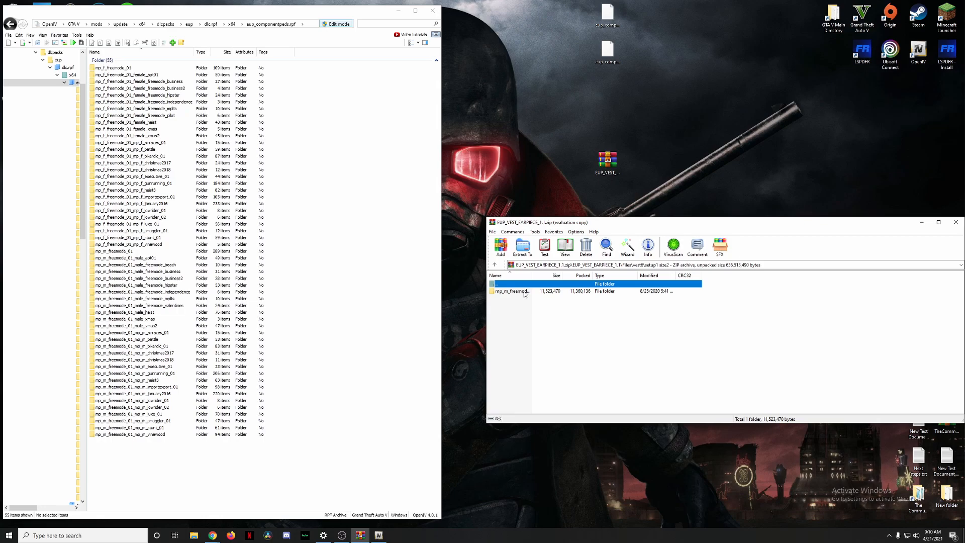
pyautogui.doubleClick(524, 294)
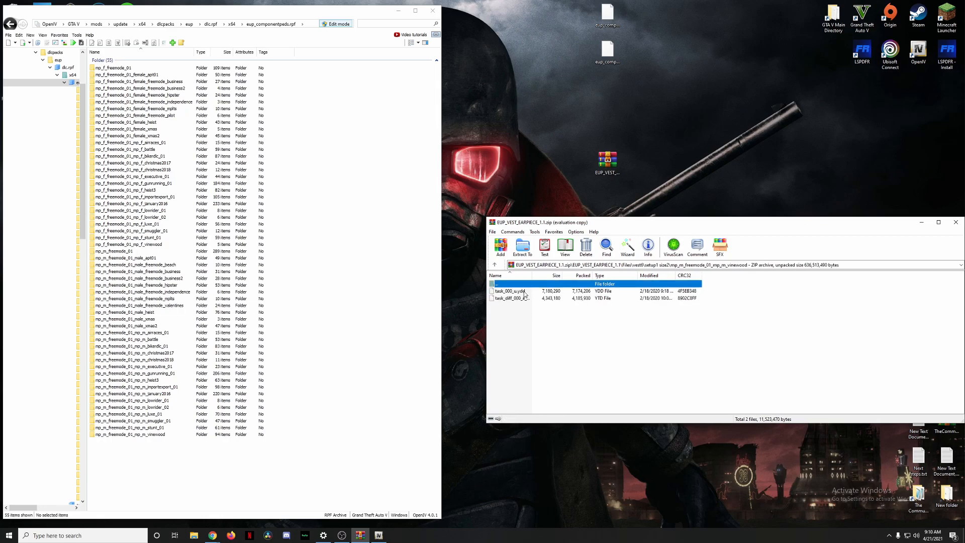
pyautogui.click(126, 435)
pyautogui.doubleClick(126, 435)
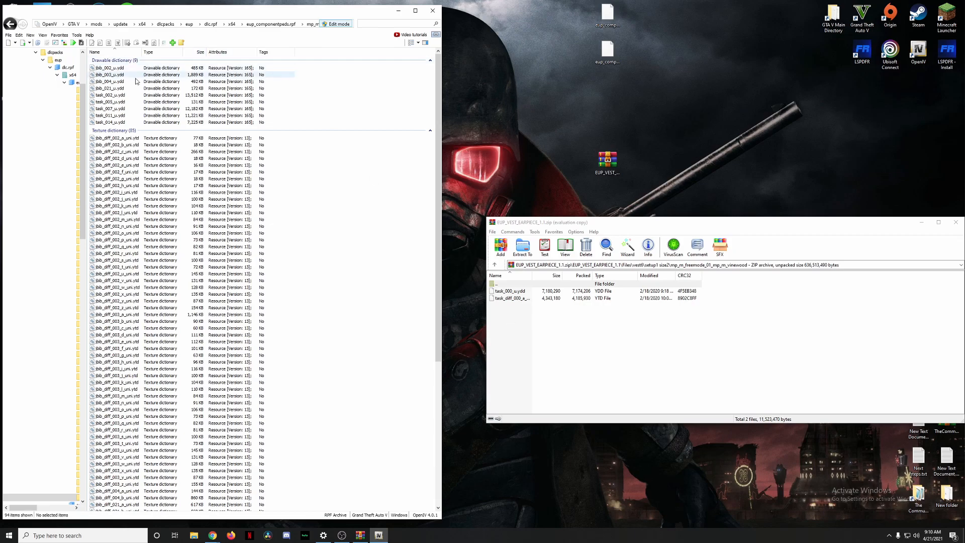
pyautogui.moveTo(512, 308); pyautogui.dragTo(342, 173)
# Return OpenIV to eup_componentpeds.rpf, and view and close the vest7.jpg preview image in the archive's vest7 folder
pyautogui.doubleClick(499, 284)
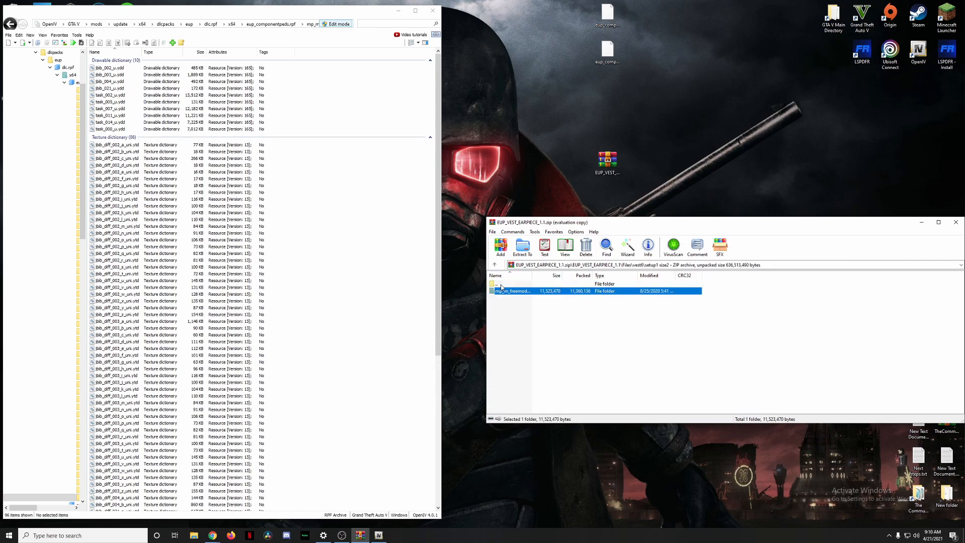
pyautogui.doubleClick(501, 285)
pyautogui.click(263, 25)
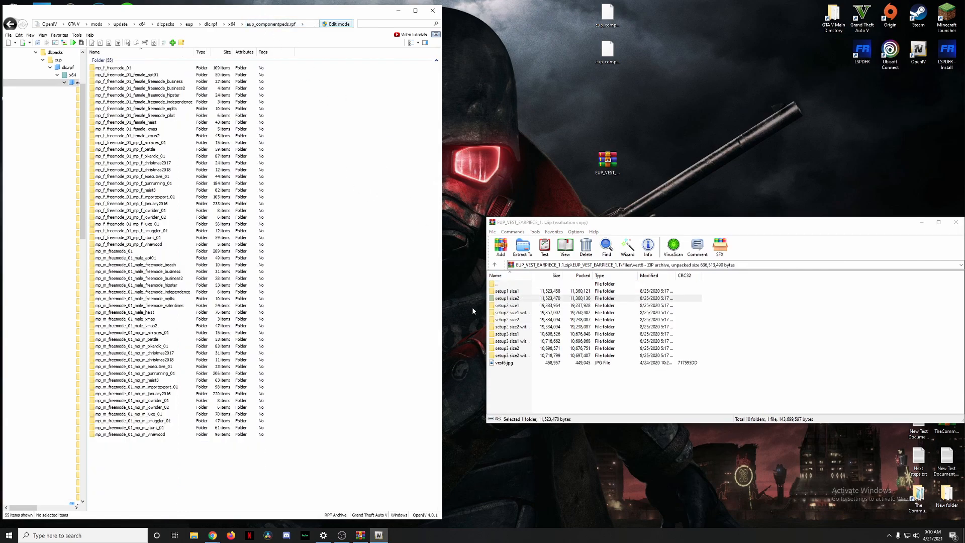
pyautogui.doubleClick(501, 286)
pyautogui.doubleClick(523, 353)
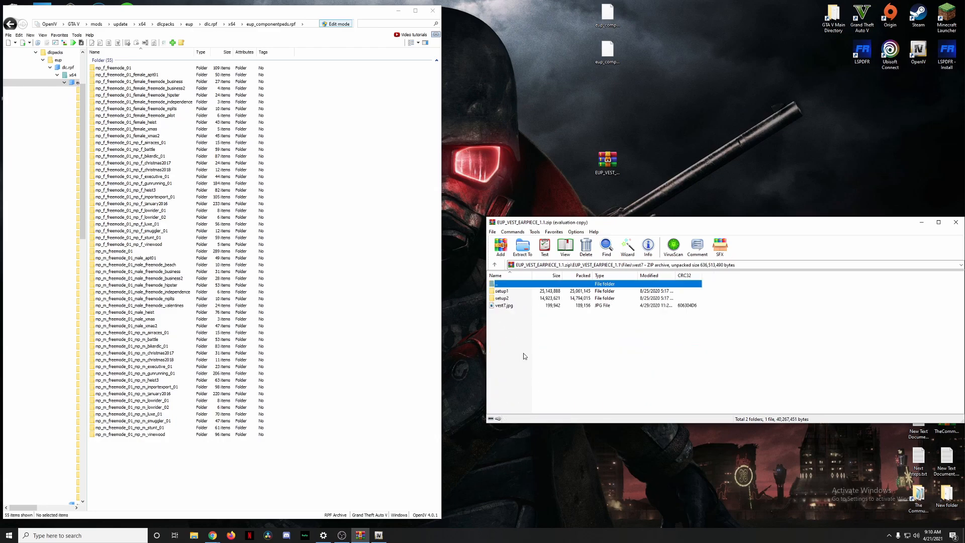
pyautogui.doubleClick(518, 305)
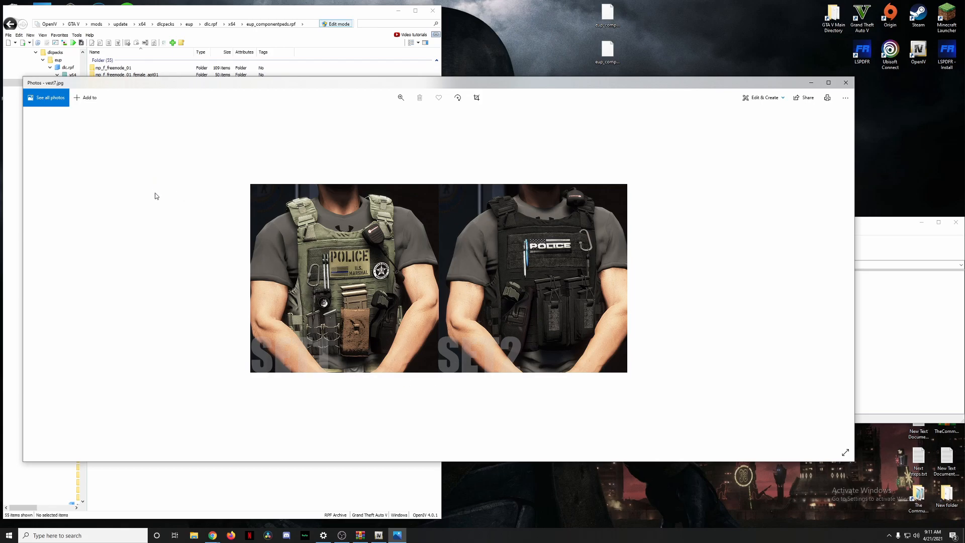
pyautogui.click(852, 83)
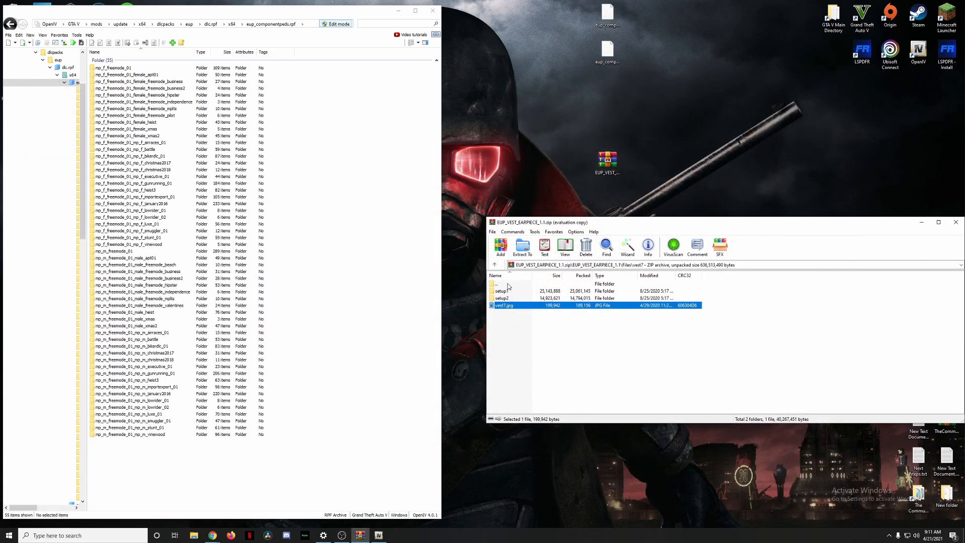
# Open the archive's vest8(Reworked) folder, and view and close its vest8.jpg preview image
pyautogui.doubleClick(508, 284)
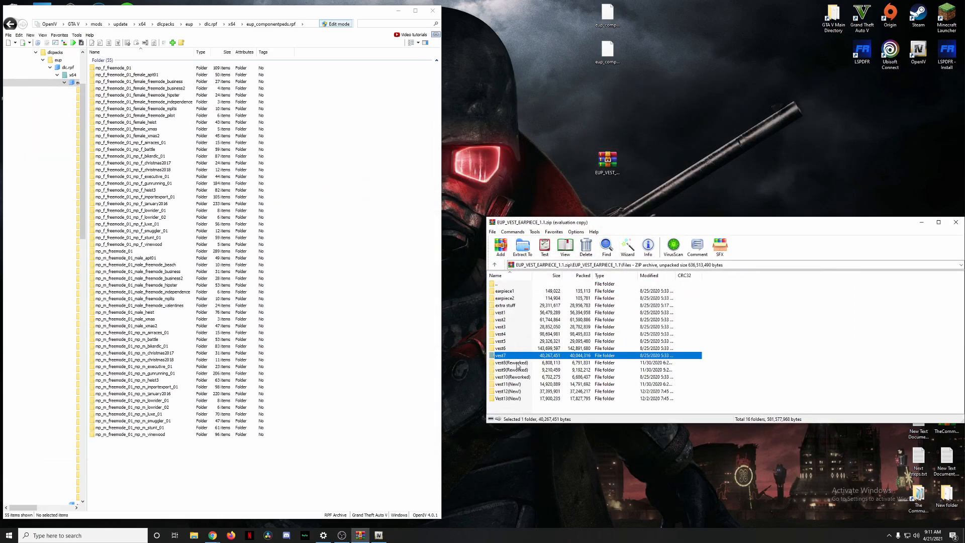
pyautogui.doubleClick(518, 365)
pyautogui.doubleClick(513, 297)
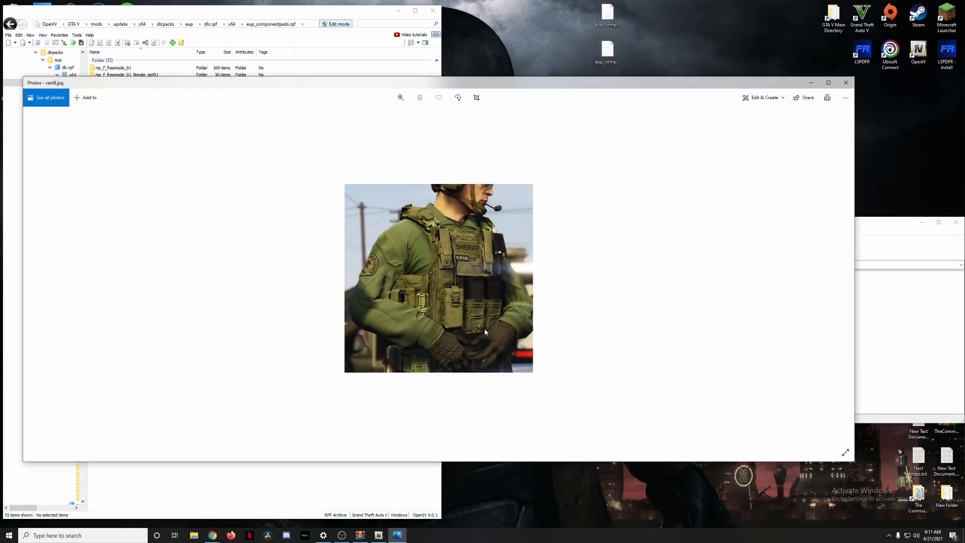
pyautogui.click(845, 82)
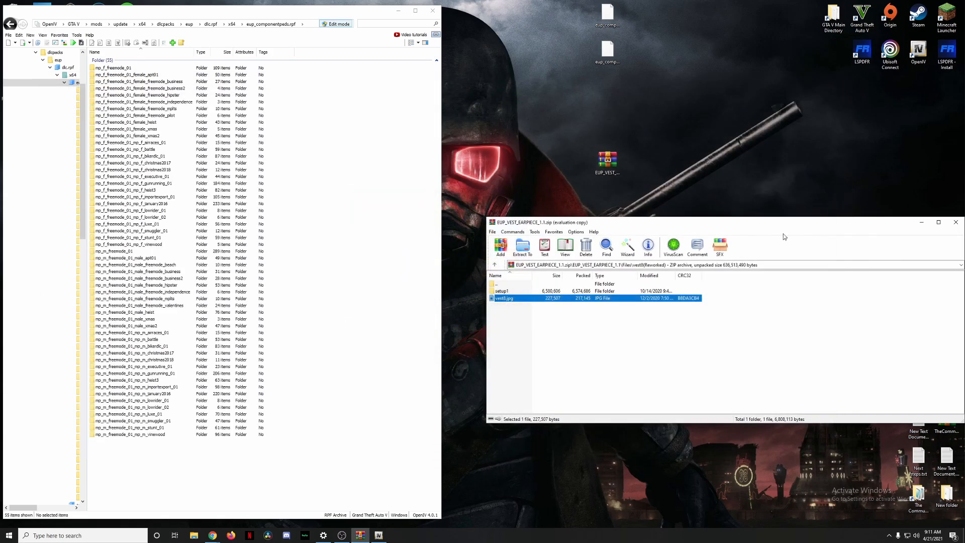
# Open the mp_m_freemode_01_mp_m_january2016 folder in vest8's setup1 and in OpenIV, and select the archive folder's four task files
pyautogui.doubleClick(502, 290)
pyautogui.doubleClick(524, 292)
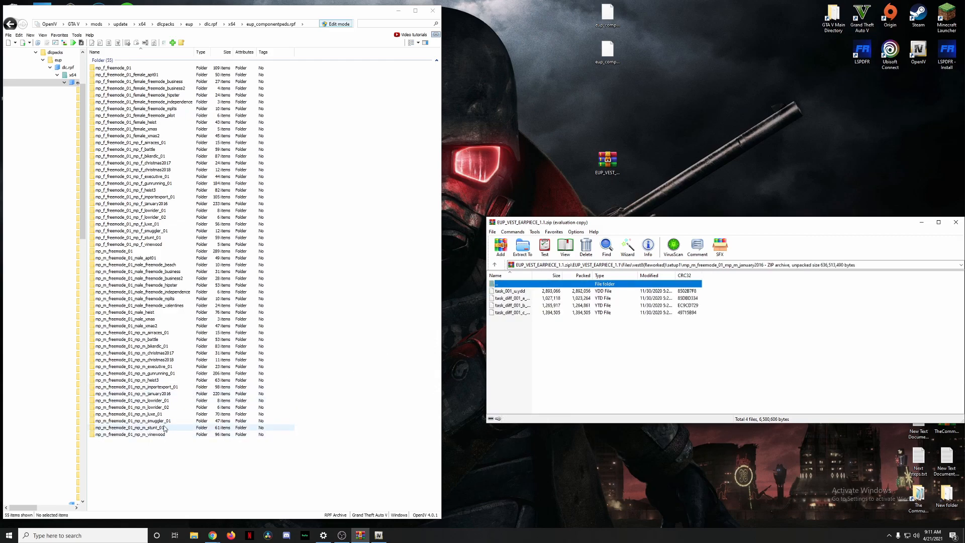
pyautogui.doubleClick(149, 394)
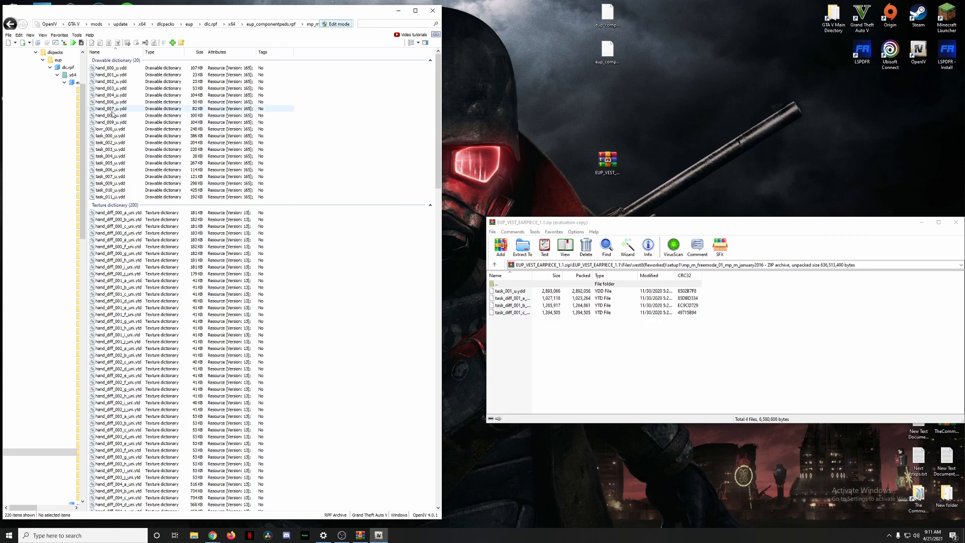
pyautogui.click(495, 330)
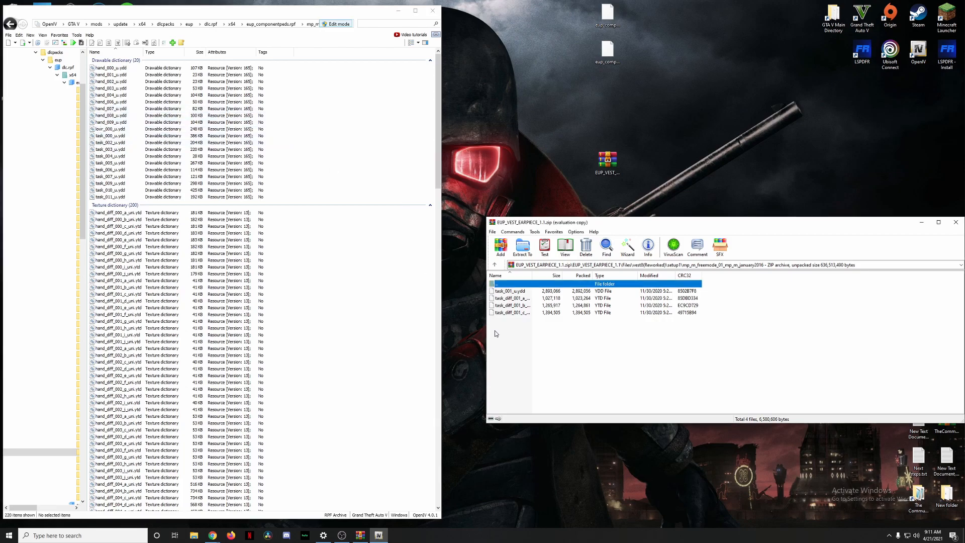
pyautogui.moveTo(503, 330); pyautogui.dragTo(533, 301)
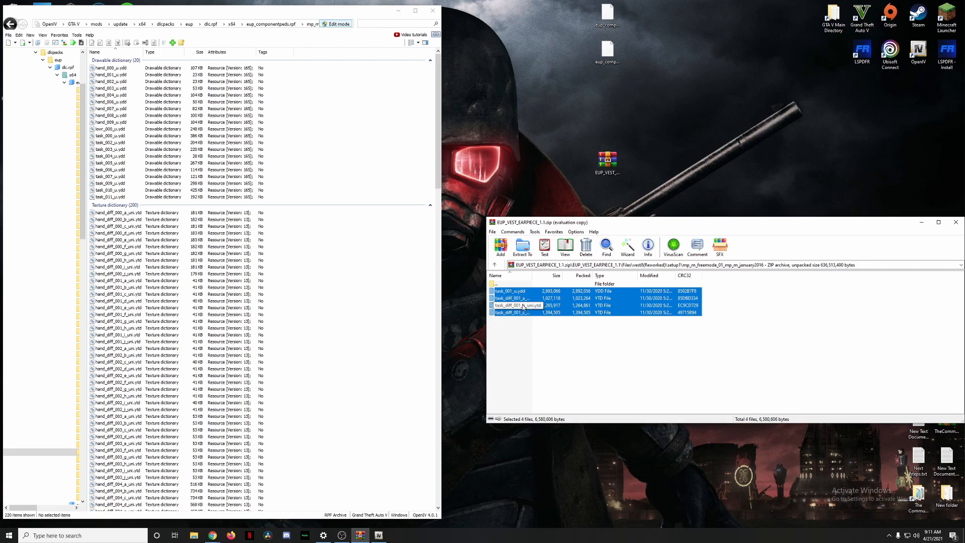
# Go back to the archive's vest8(Reworked) folder, and view and close its vest8.jpg preview image again
pyautogui.press('BackSpace')
pyautogui.press('BackSpace')
pyautogui.doubleClick(512, 298)
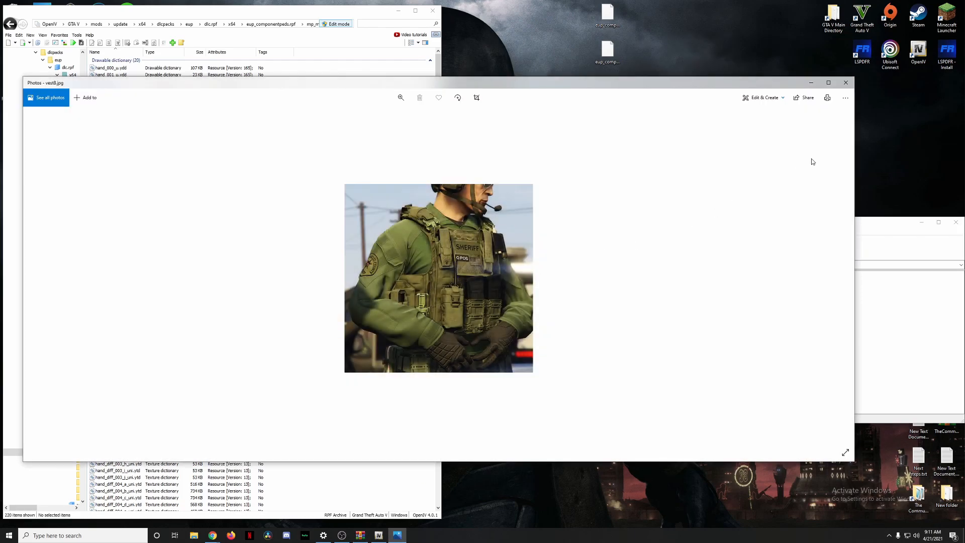
pyautogui.click(845, 83)
# Add task_001_u.ydd and its three textures from vest8's setup1 to OpenIV's mp_m_freemode_01_mp_m_january2016 folder, and preview the added model
pyautogui.doubleClick(502, 291)
pyautogui.doubleClick(503, 291)
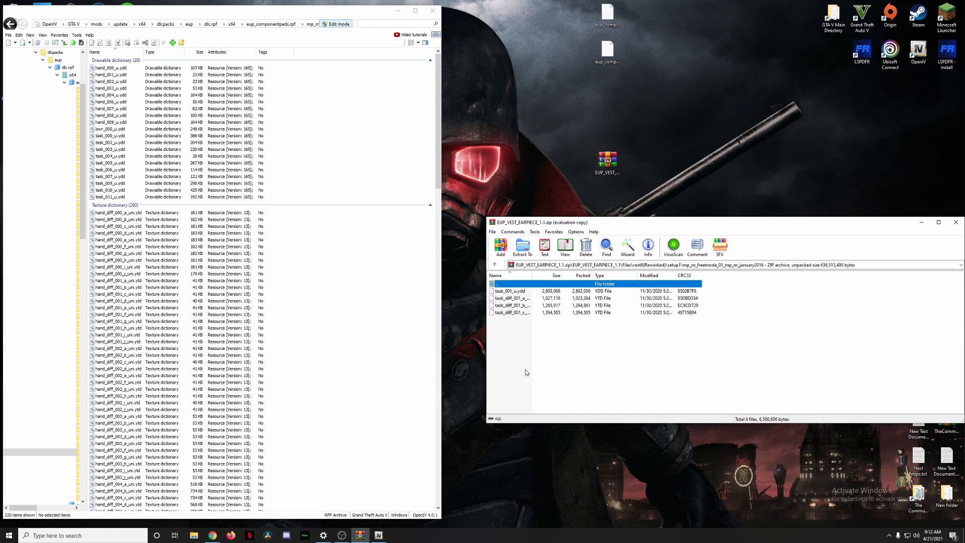
pyautogui.click(517, 333)
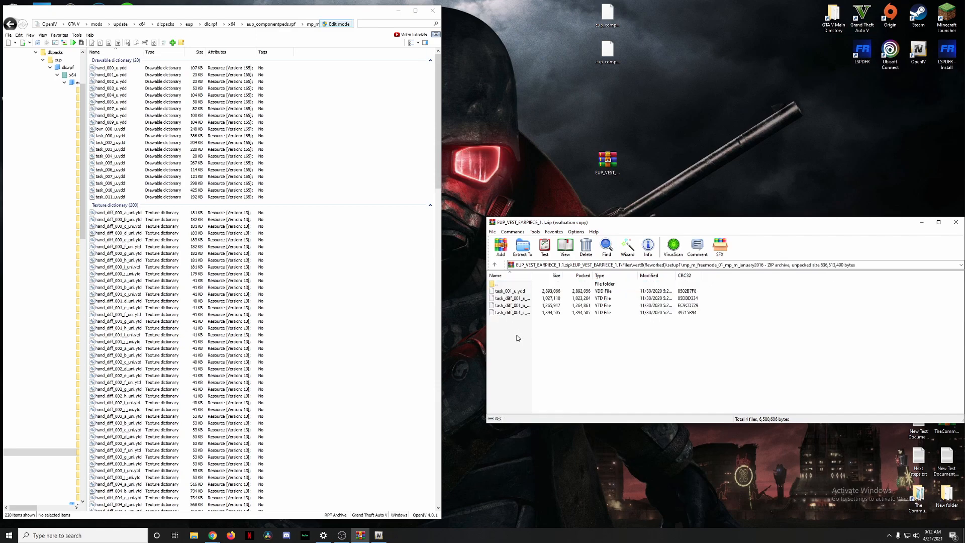
pyautogui.moveTo(511, 335); pyautogui.dragTo(512, 289)
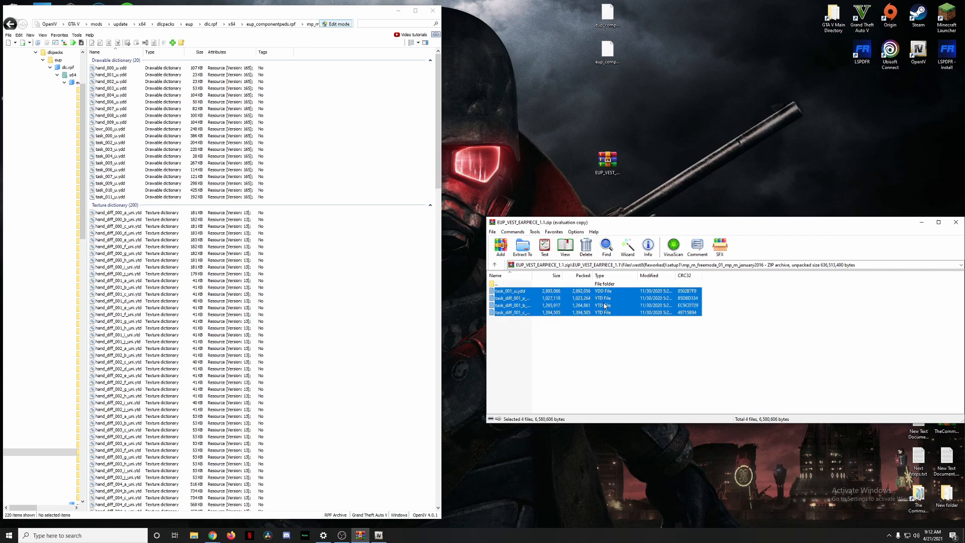
pyautogui.moveTo(406, 231); pyautogui.dragTo(370, 229)
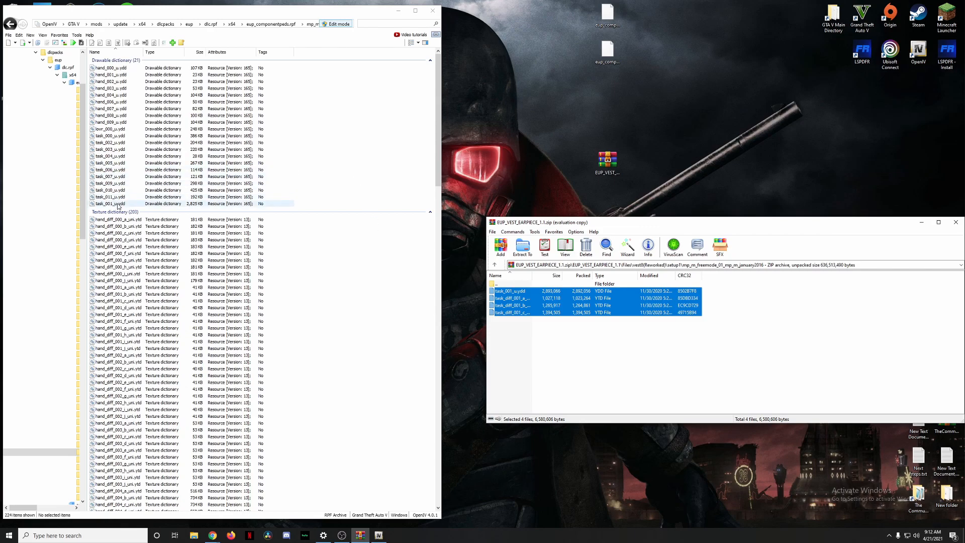
pyautogui.doubleClick(118, 204)
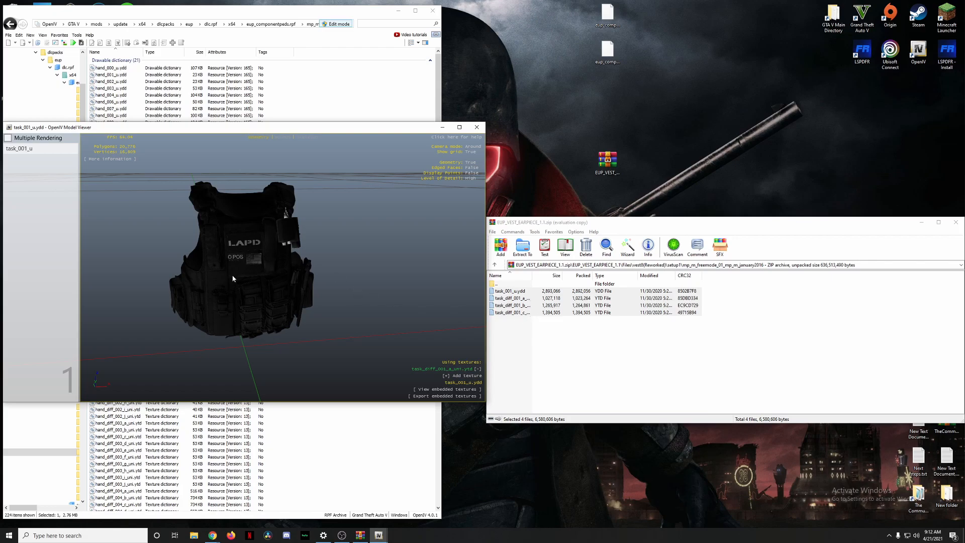
pyautogui.click(477, 127)
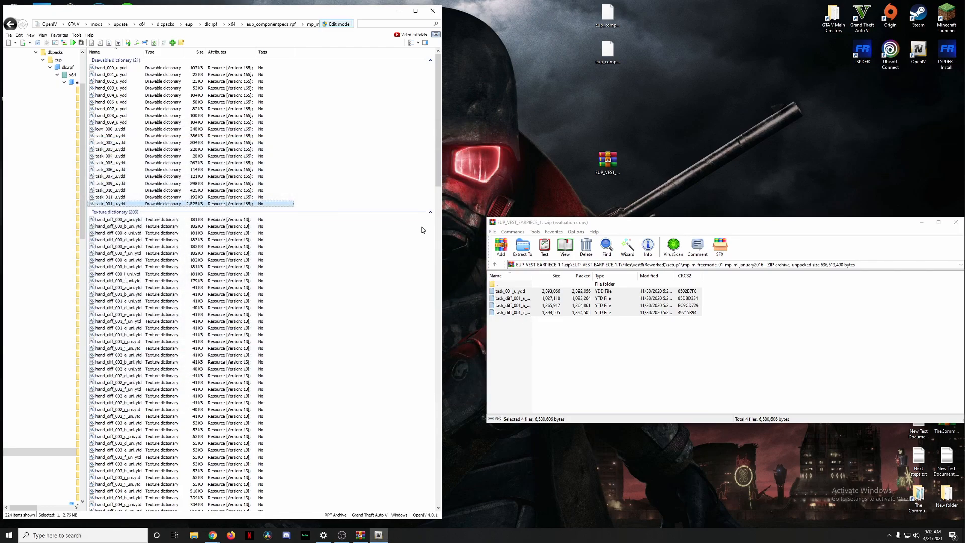
# Return OpenIV to eup_componentpeds.rpf, and view and close the vest9.jpg preview image in the archive's vest9(Reworked) folder
pyautogui.click(273, 26)
pyautogui.doubleClick(511, 285)
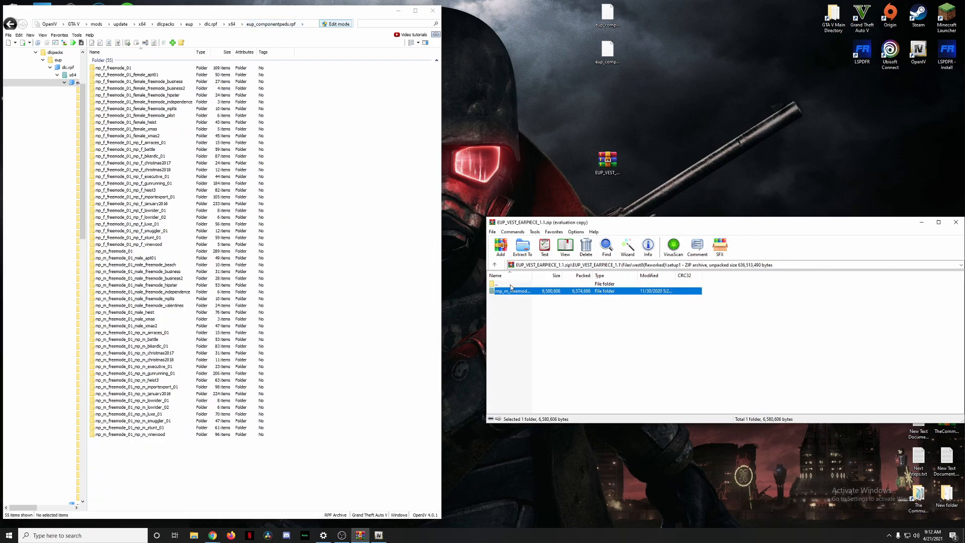
pyautogui.doubleClick(511, 284)
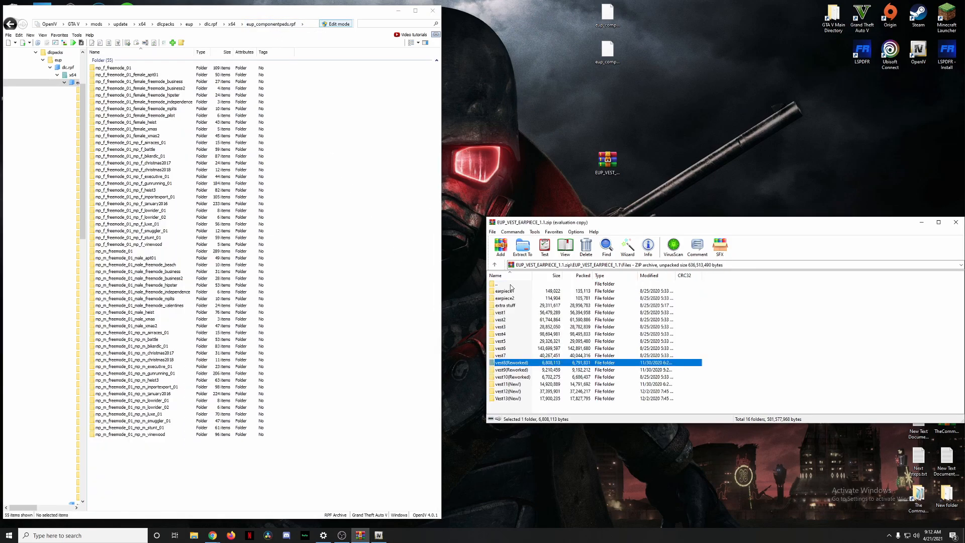
pyautogui.doubleClick(522, 371)
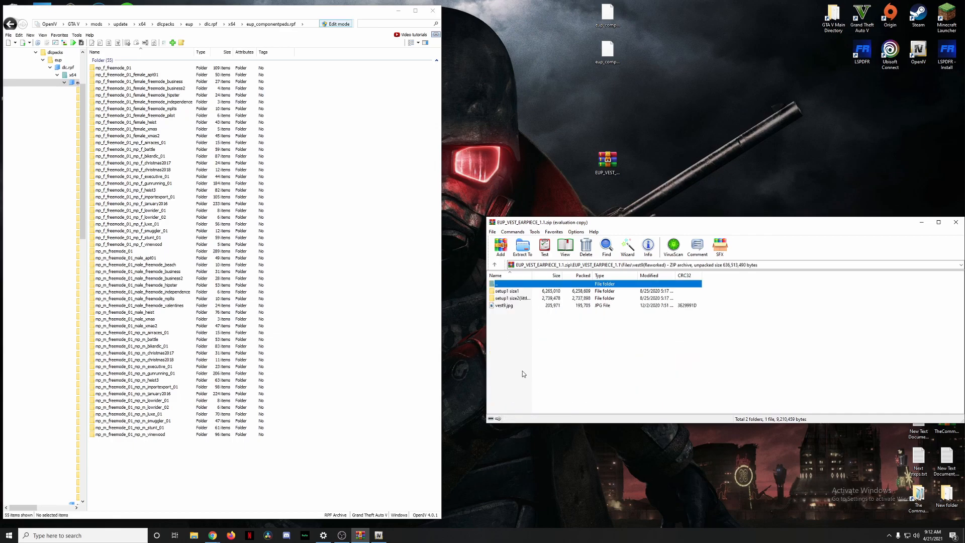
pyautogui.doubleClick(505, 305)
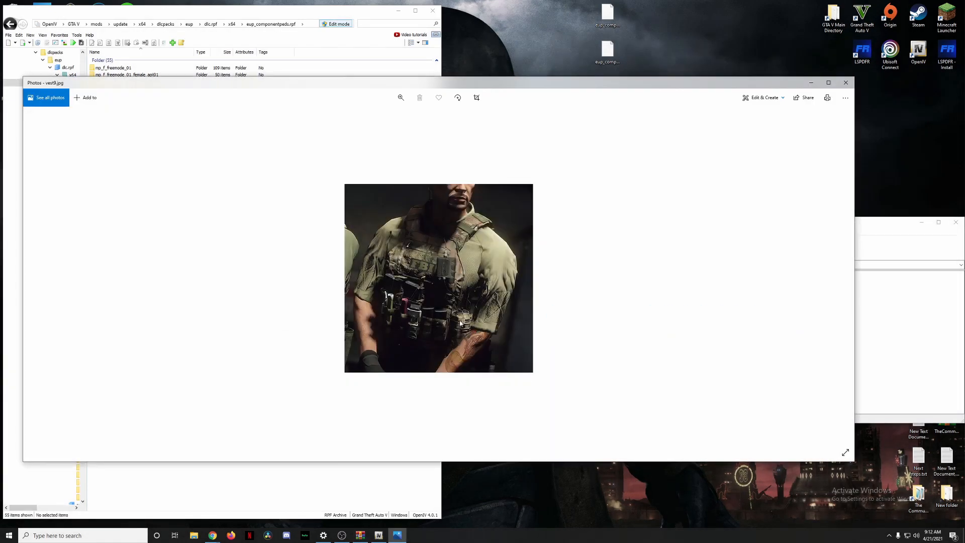
pyautogui.click(846, 83)
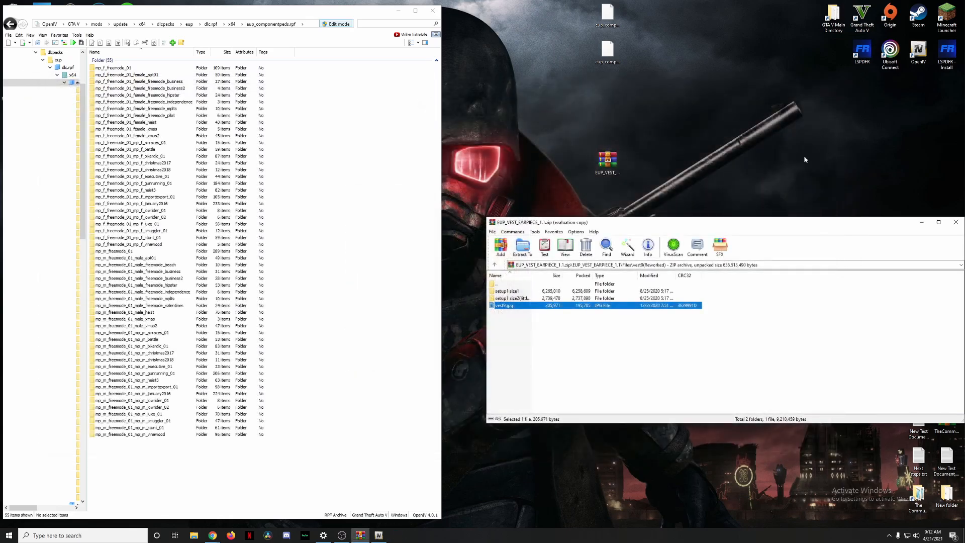
# Add task_005_u.ydd and its three textures from vest9's setup1 size1 folder to OpenIV's mp_m_freemode_01 folder
pyautogui.click(519, 291)
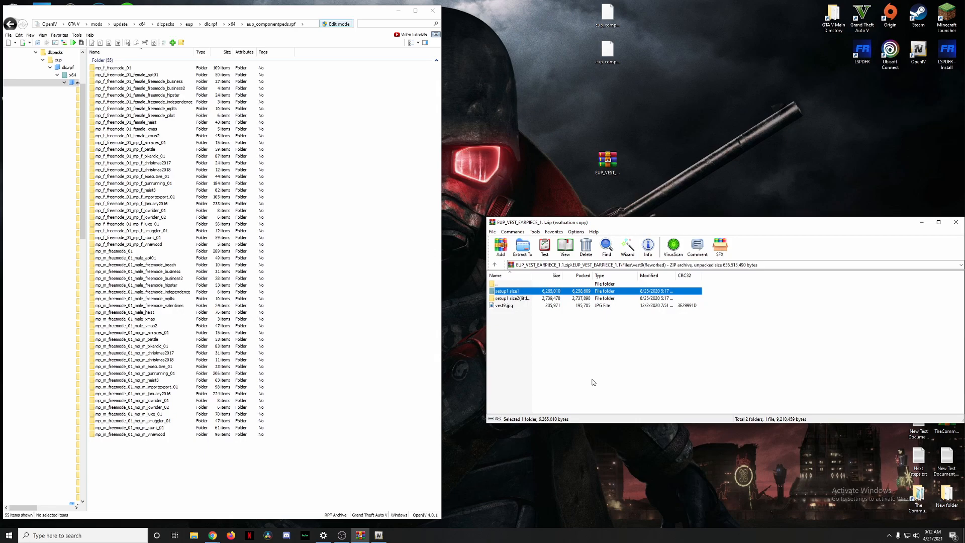
pyautogui.doubleClick(528, 291)
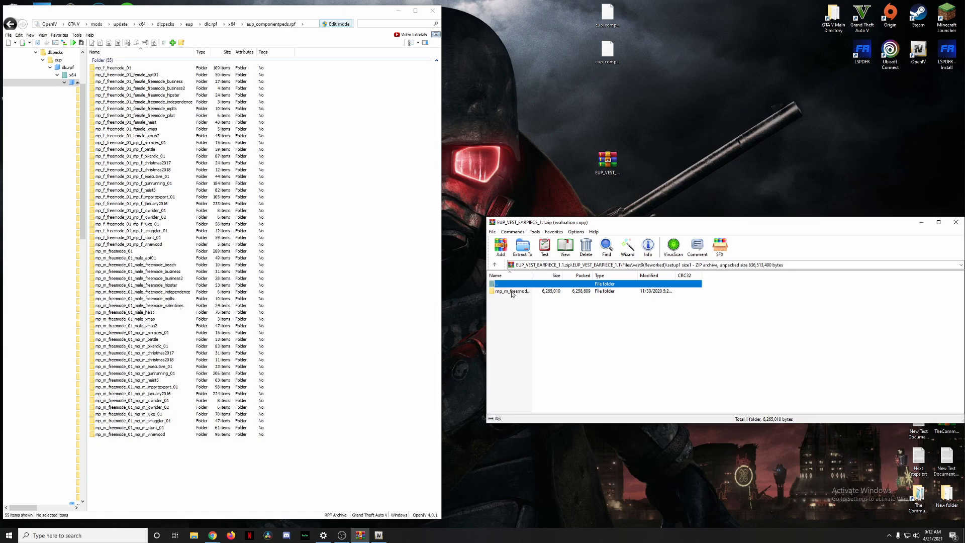
pyautogui.doubleClick(511, 291)
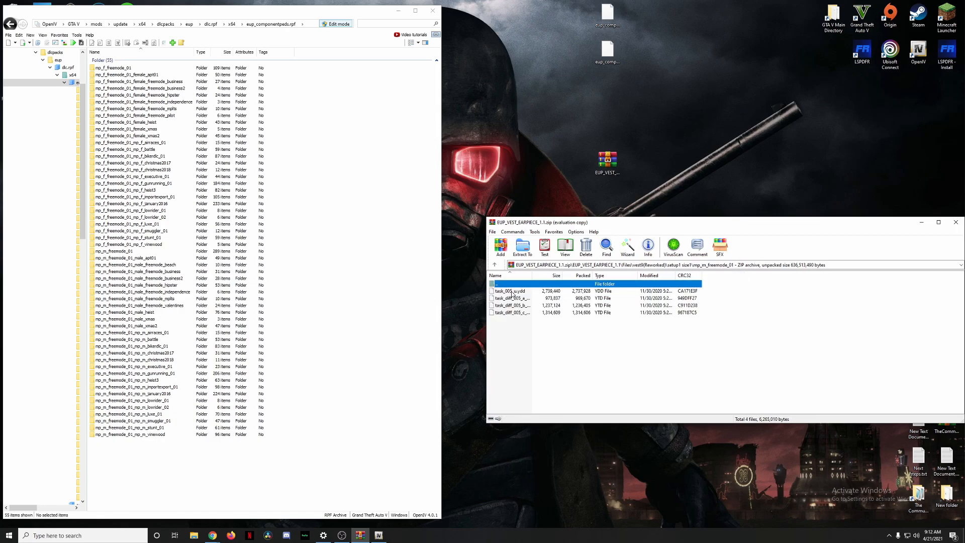
pyautogui.doubleClick(117, 251)
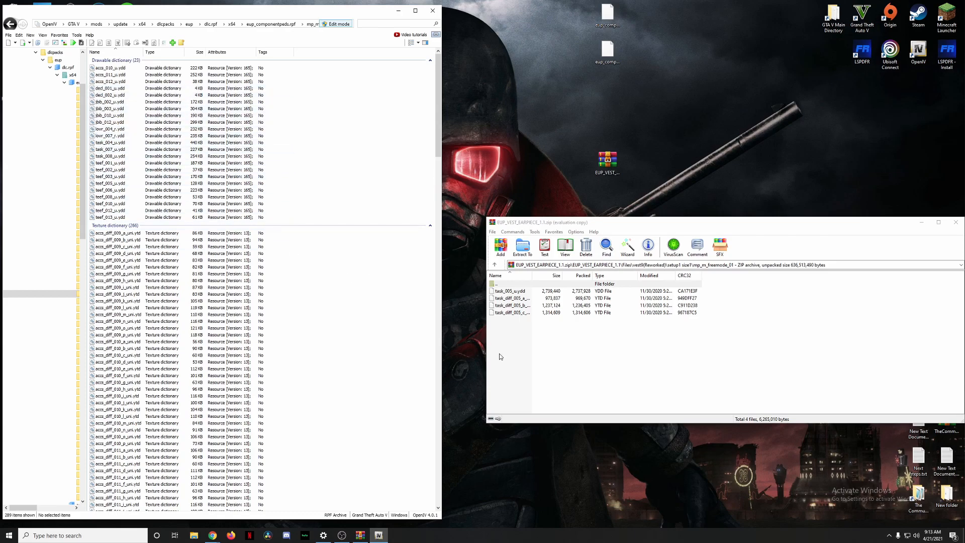
pyautogui.click(508, 318)
pyautogui.moveTo(508, 318); pyautogui.dragTo(552, 303)
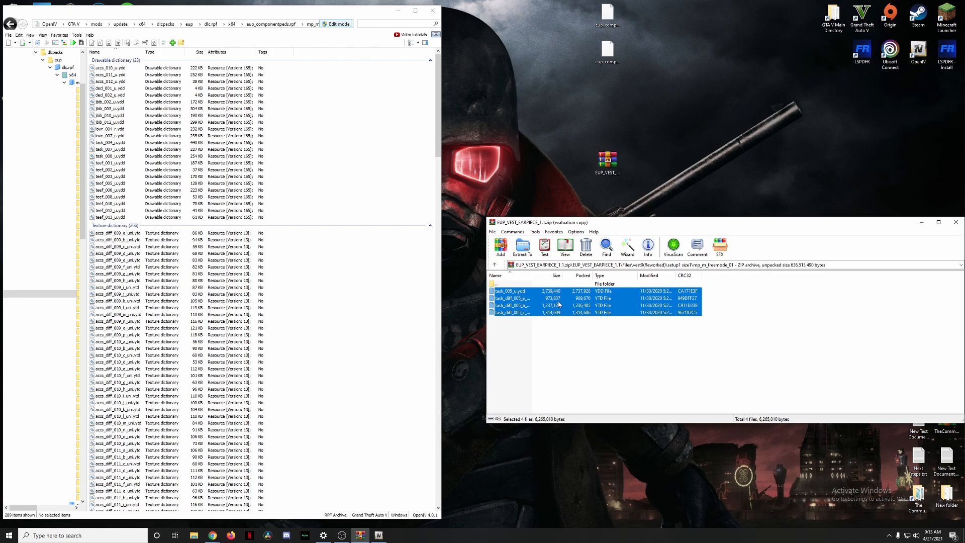
pyautogui.moveTo(512, 270); pyautogui.dragTo(362, 237)
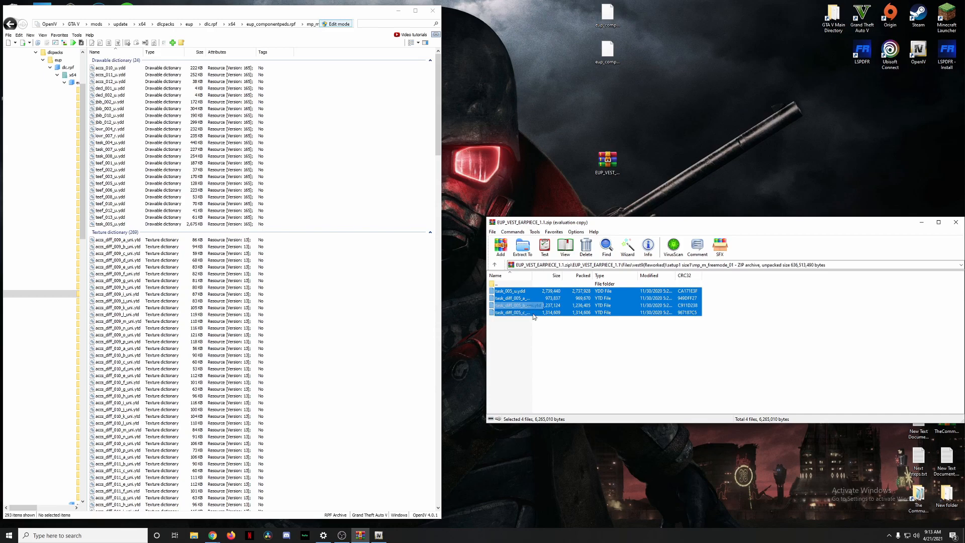
# Return OpenIV to eup_componentpeds.rpf, and view and close the vest10.jpg preview image in the archive's vest10(Reworked) folder
pyautogui.doubleClick(527, 285)
pyautogui.doubleClick(526, 284)
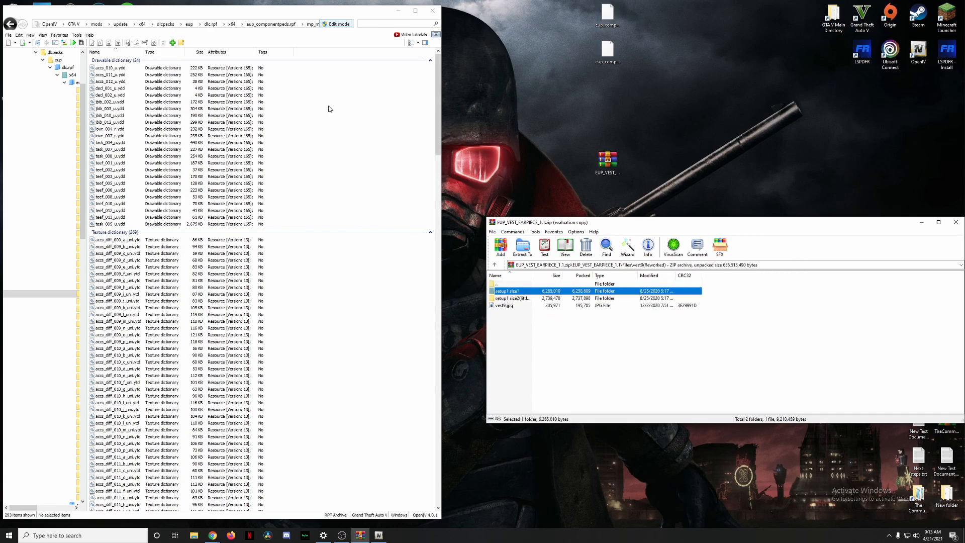
pyautogui.click(274, 25)
pyautogui.doubleClick(515, 284)
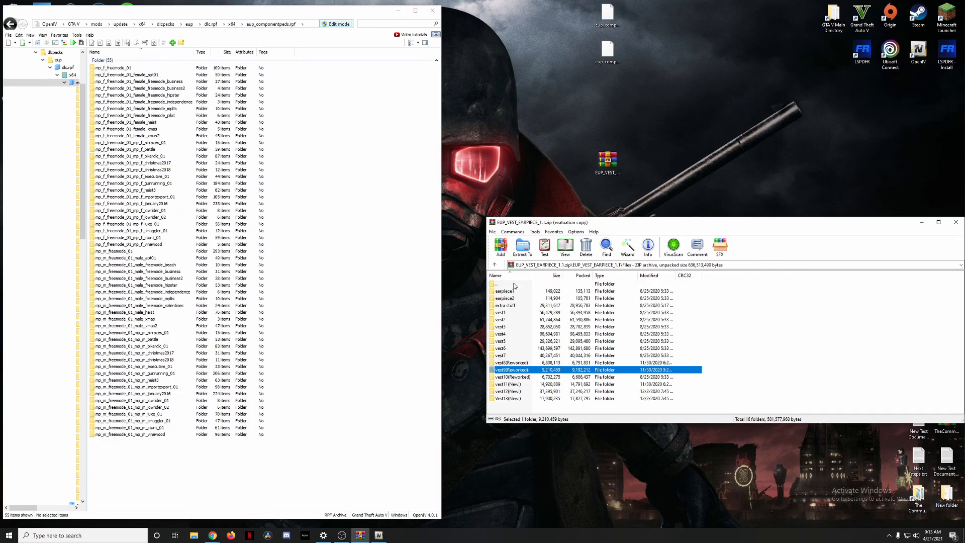
pyautogui.doubleClick(519, 378)
pyautogui.doubleClick(493, 301)
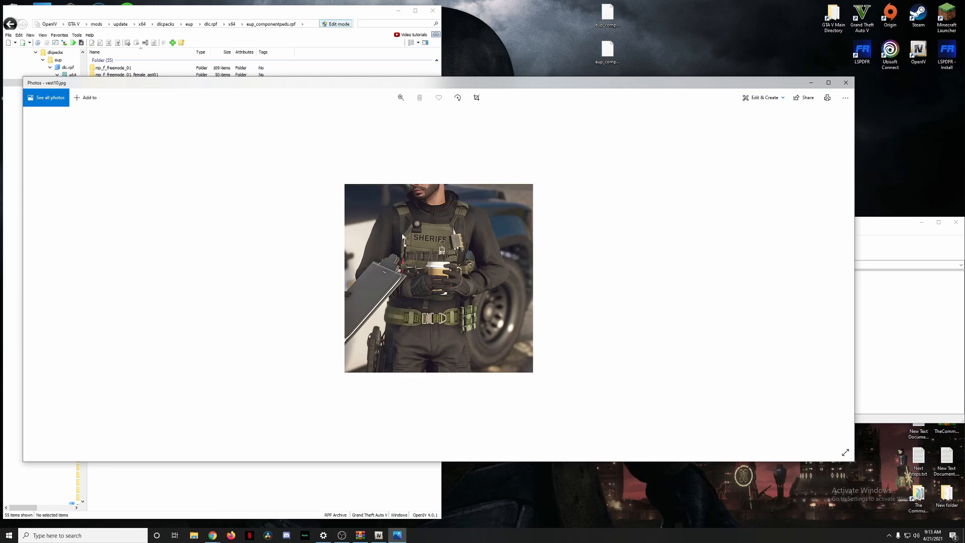
pyautogui.click(845, 82)
# Open the mp_m_freemode_01_male_heist folder in vest10's setup1 folder and the matching folder in OpenIV
pyautogui.doubleClick(521, 292)
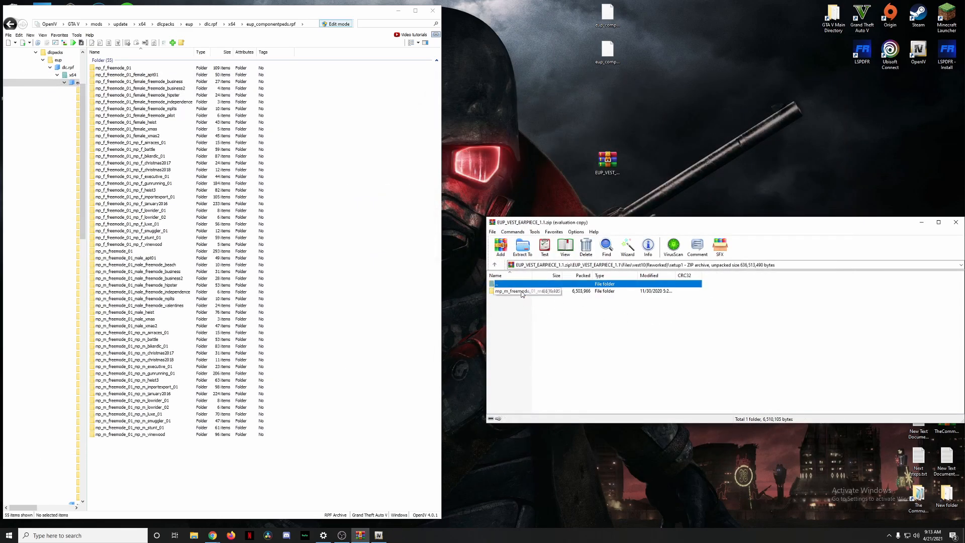
pyautogui.doubleClick(531, 293)
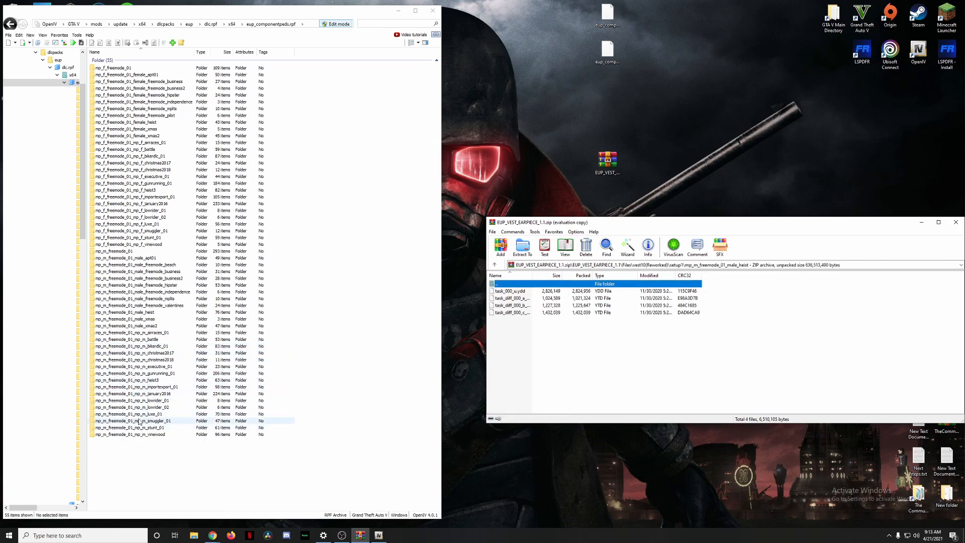
pyautogui.doubleClick(136, 312)
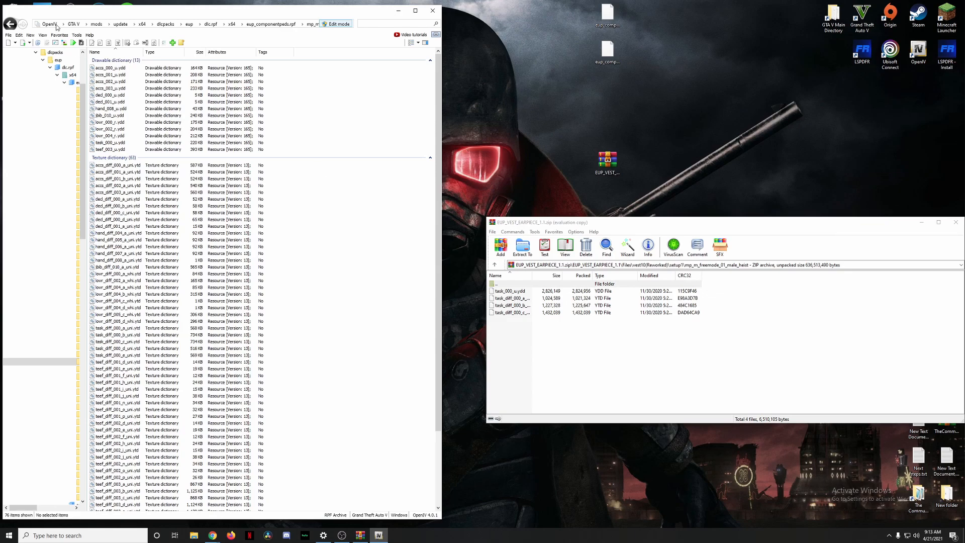
# Preview the existing task_000_u.ydd vest model in OpenIV's male_heist folder from several angles, and close the viewer
pyautogui.click(98, 143)
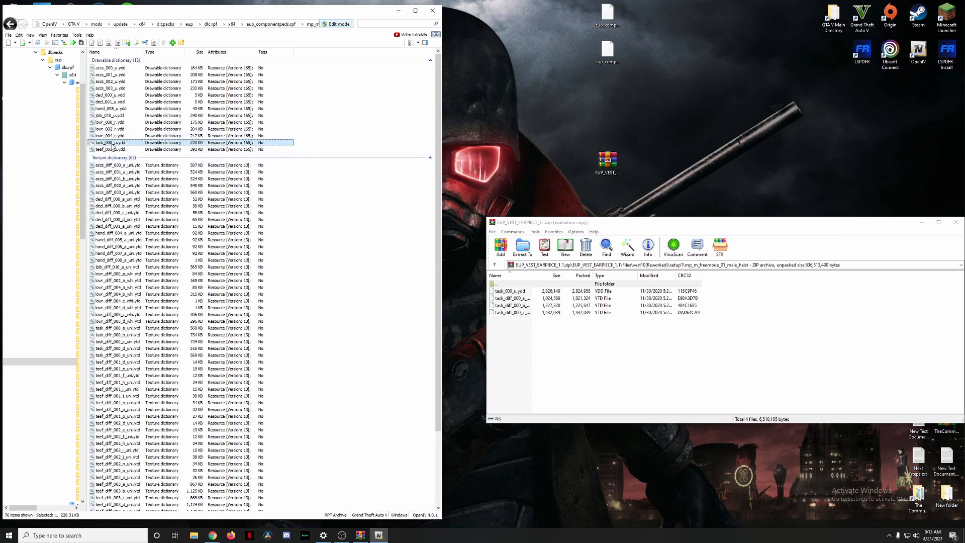
pyautogui.doubleClick(136, 143)
pyautogui.moveTo(246, 322); pyautogui.dragTo(305, 317)
pyautogui.moveTo(190, 299); pyautogui.dragTo(211, 281)
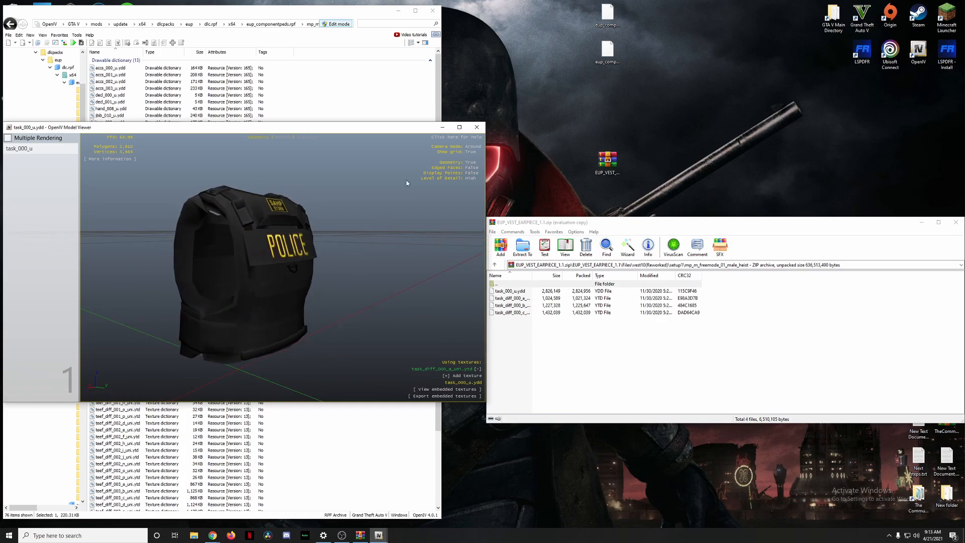
pyautogui.click(477, 128)
# Select the existing task_diff_000_a_uni.ytd texture in OpenIV's mp_m_freemode_01_male_heist folder
pyautogui.scroll(-4, 143, 287)
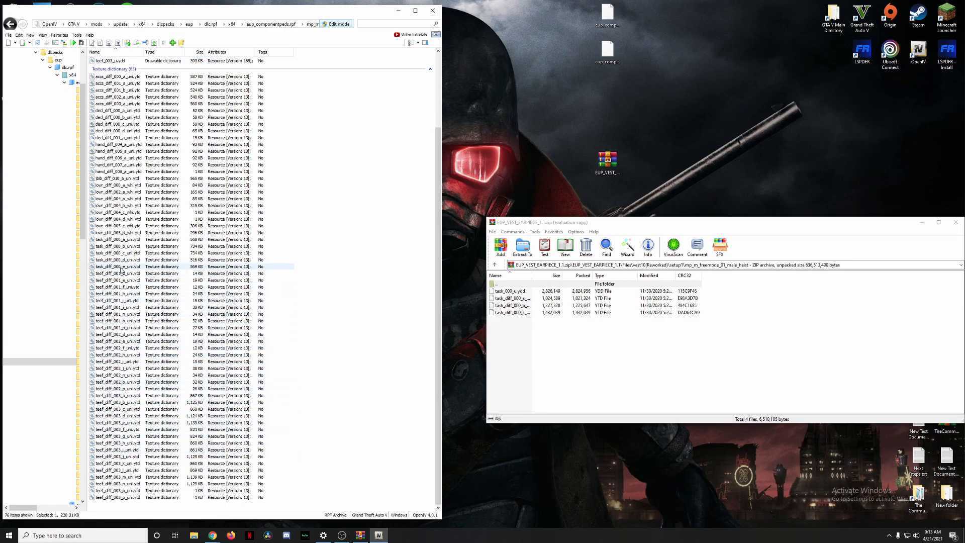
pyautogui.click(122, 240)
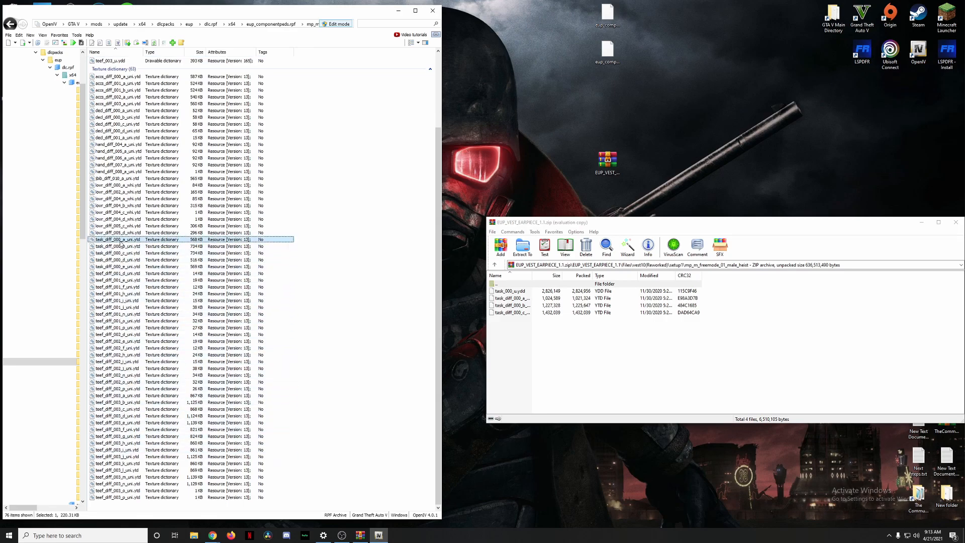
# Compare the archive's vest10.jpg preview with the installed task_000_u.ydd model in OpenIV, closing both views when done
pyautogui.click(126, 268)
pyautogui.scroll(5, 325, 334)
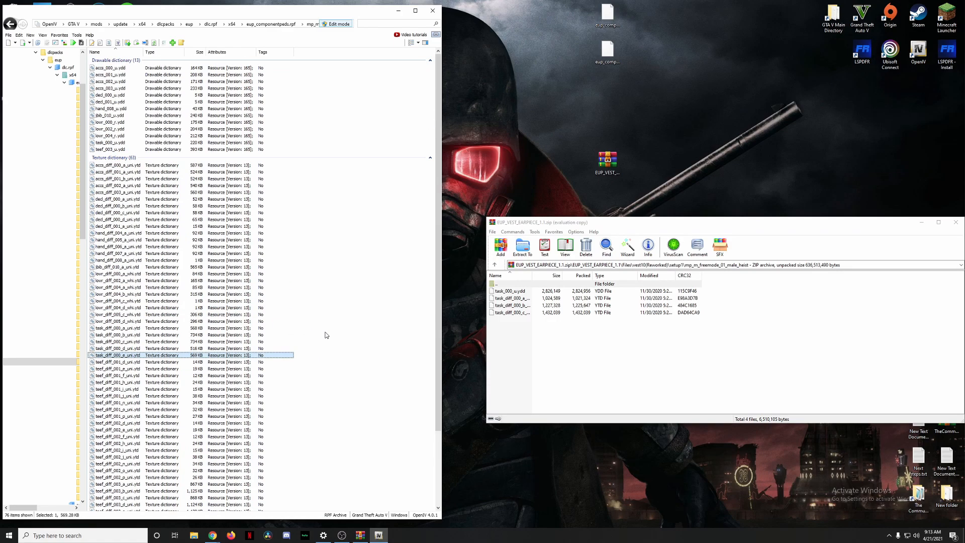
pyautogui.click(130, 144)
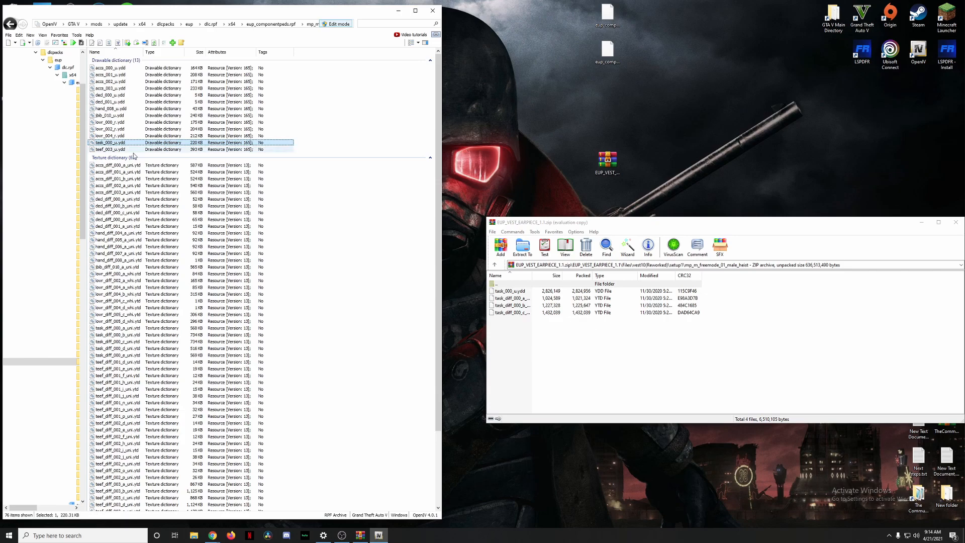
pyautogui.doubleClick(512, 284)
pyautogui.doubleClick(515, 284)
pyautogui.doubleClick(513, 299)
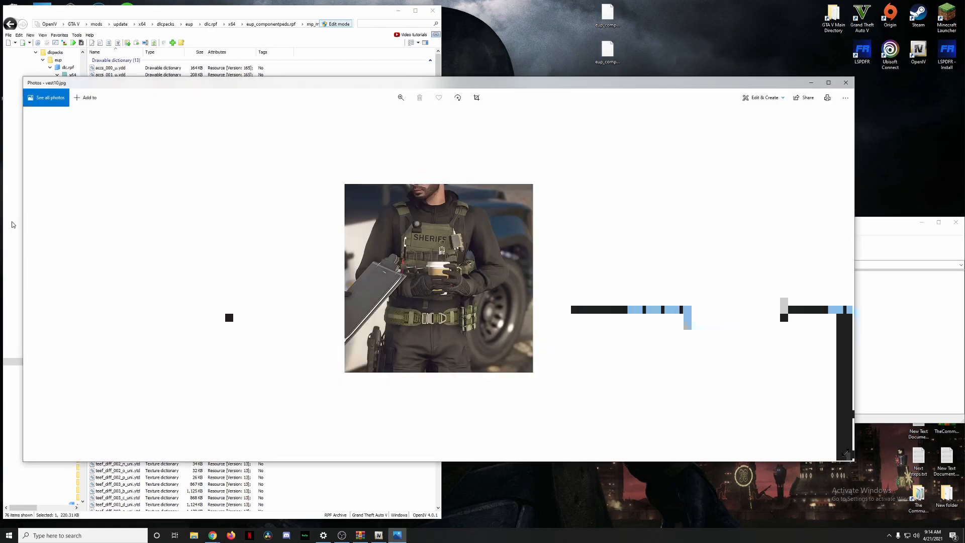
pyautogui.moveTo(331, 230); pyautogui.dragTo(346, 230)
pyautogui.doubleClick(131, 142)
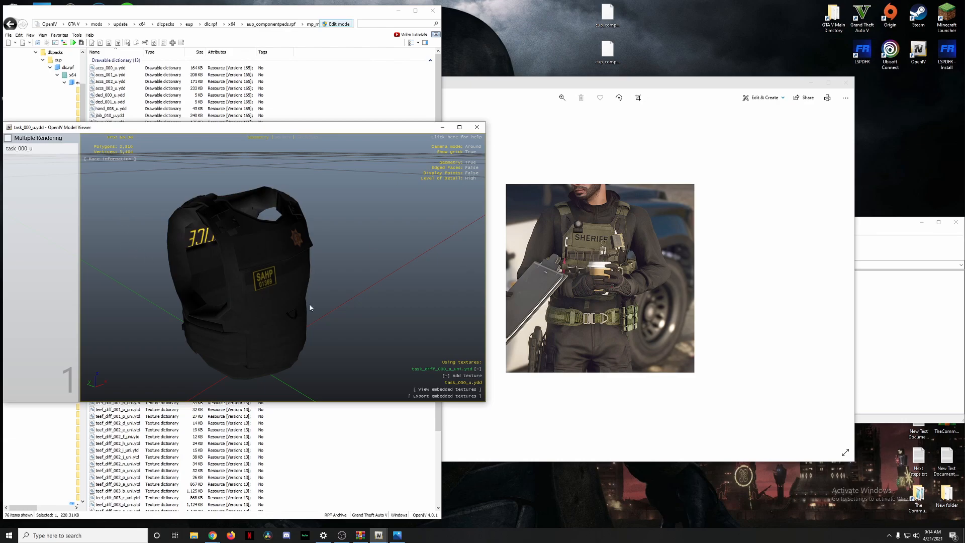
pyautogui.click(476, 127)
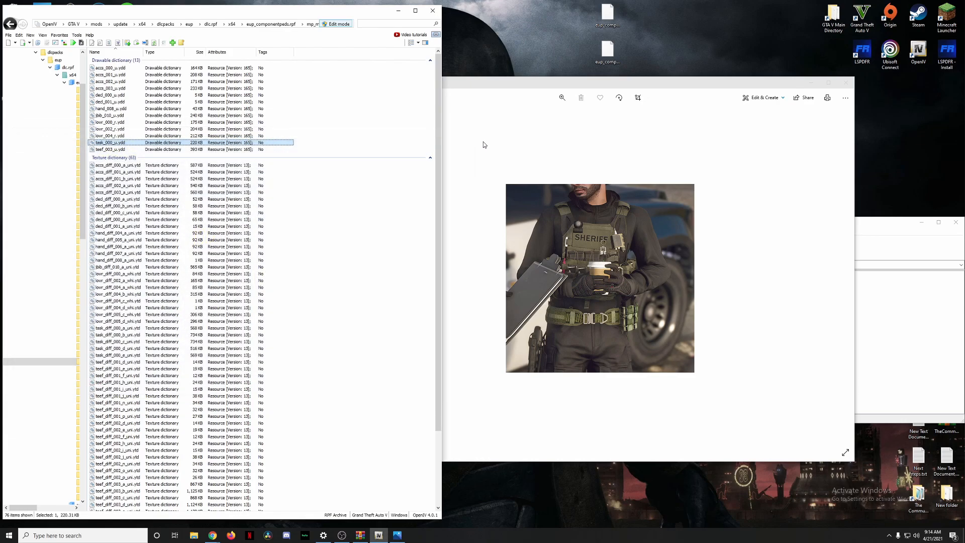
pyautogui.click(846, 83)
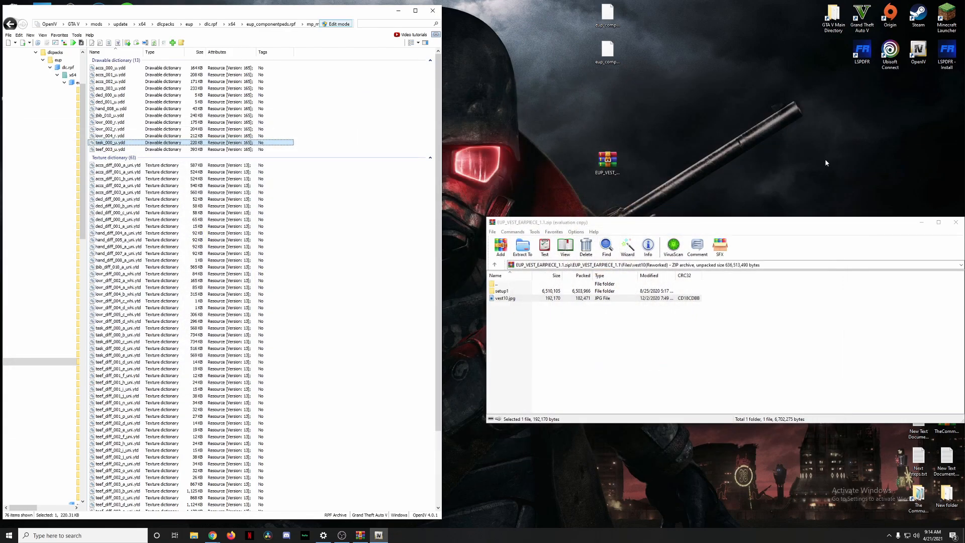
# Return the WinRAR archive to its Files folder and OpenIV to the eup_componentpeds.rpf root
pyautogui.doubleClick(499, 285)
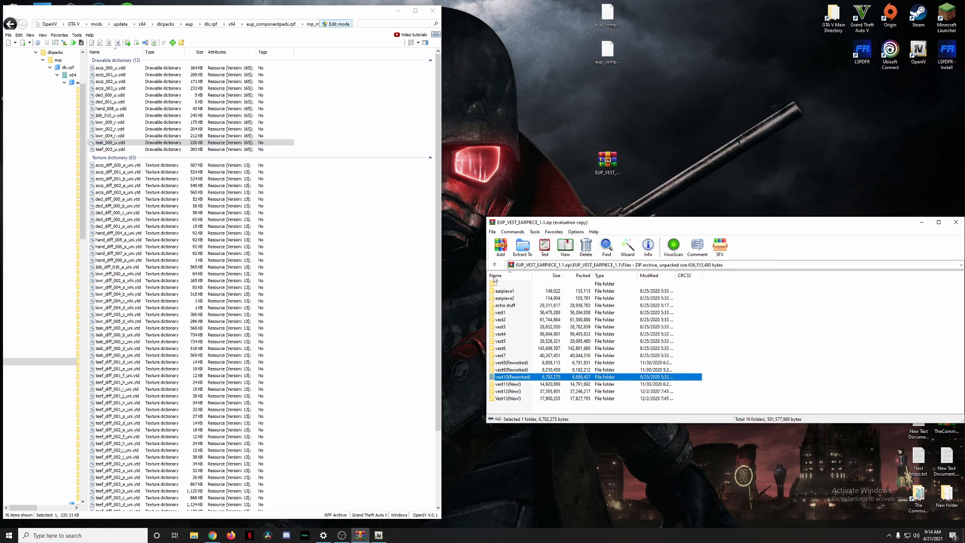
pyautogui.click(274, 24)
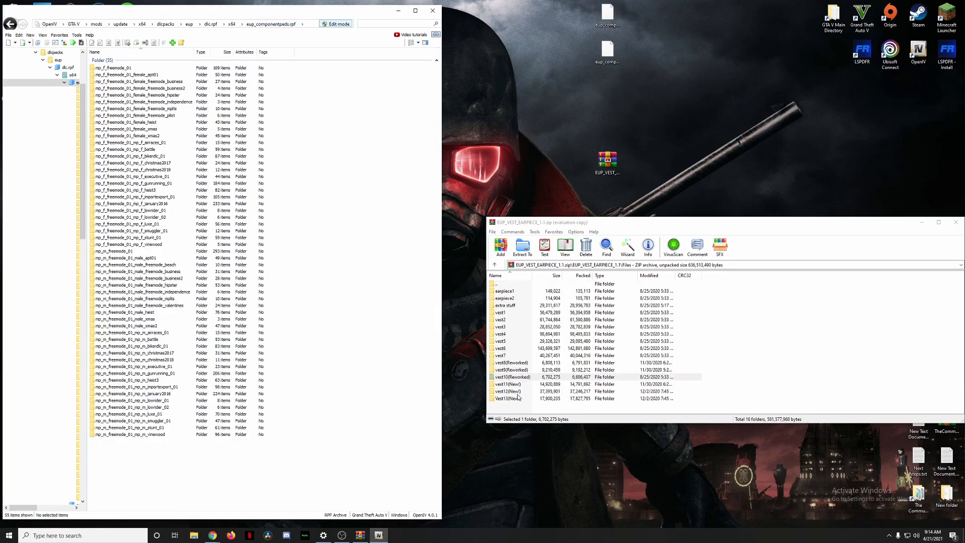
pyautogui.moveTo(510, 406); pyautogui.dragTo(514, 385)
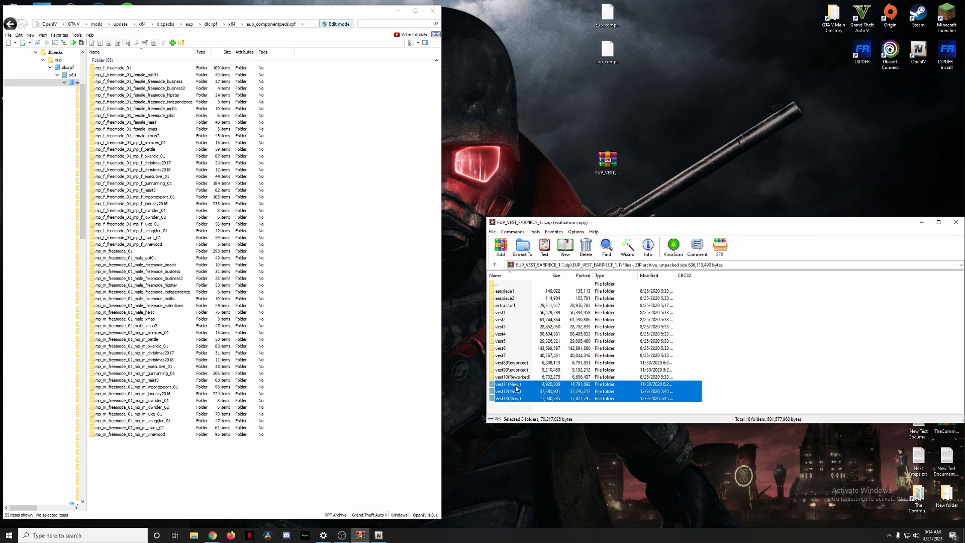
pyautogui.click(775, 378)
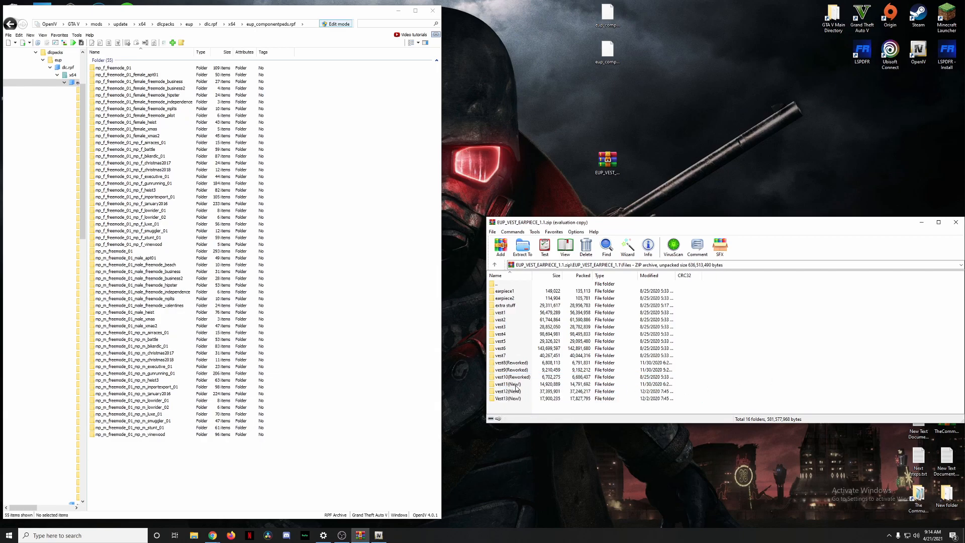
# View the vest11.jpg preview in the archive's vest11(New!) folder and close it
pyautogui.doubleClick(515, 385)
pyautogui.doubleClick(512, 306)
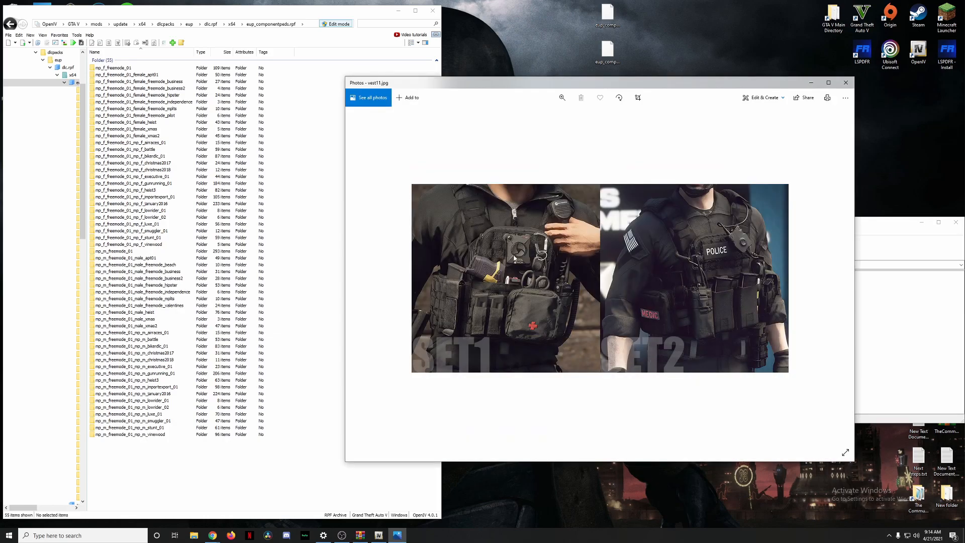
pyautogui.click(845, 83)
# Add the vest11 setup1 files task_004_u.ydd and its texture to OpenIV's mp_m_freemode_01_mp_m_vinewood folder
pyautogui.doubleClick(526, 292)
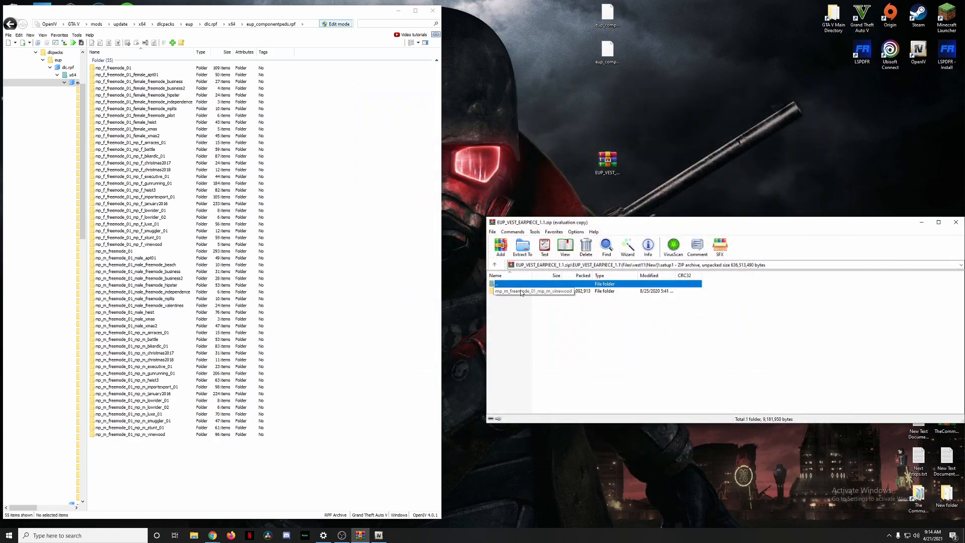
pyautogui.doubleClick(522, 292)
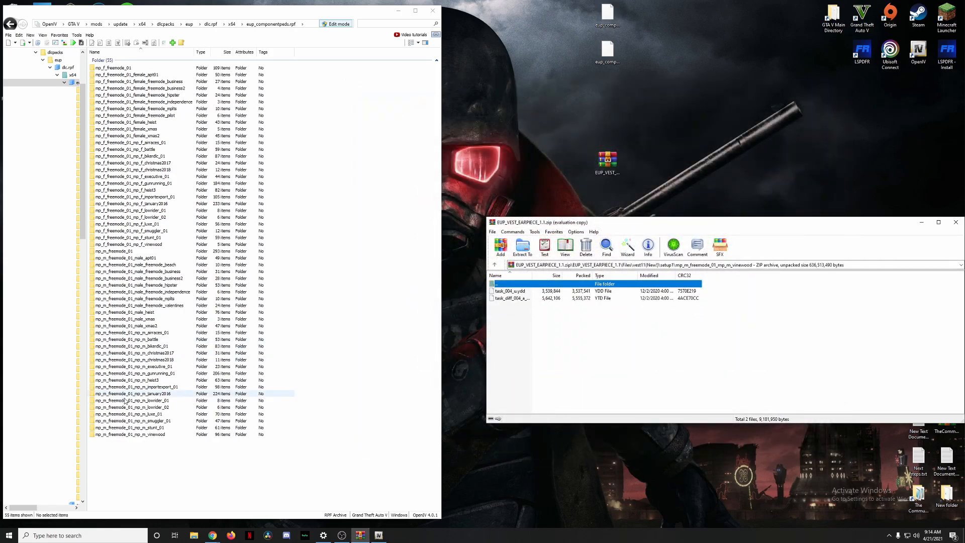
pyautogui.click(140, 435)
pyautogui.doubleClick(140, 435)
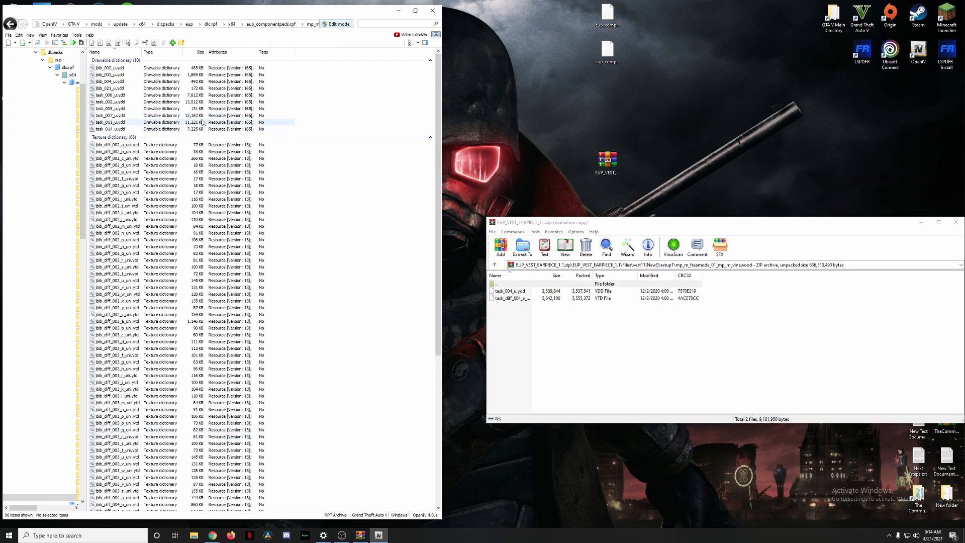
pyautogui.moveTo(511, 308); pyautogui.dragTo(339, 175)
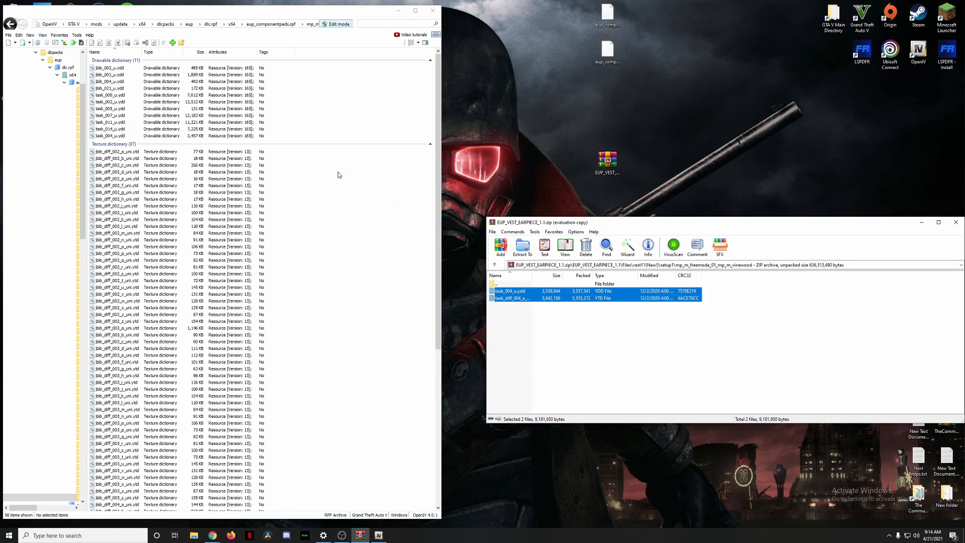
# Inspect the added task_004_u.ydd vest from several angles in the model viewer and close it
pyautogui.doubleClick(200, 136)
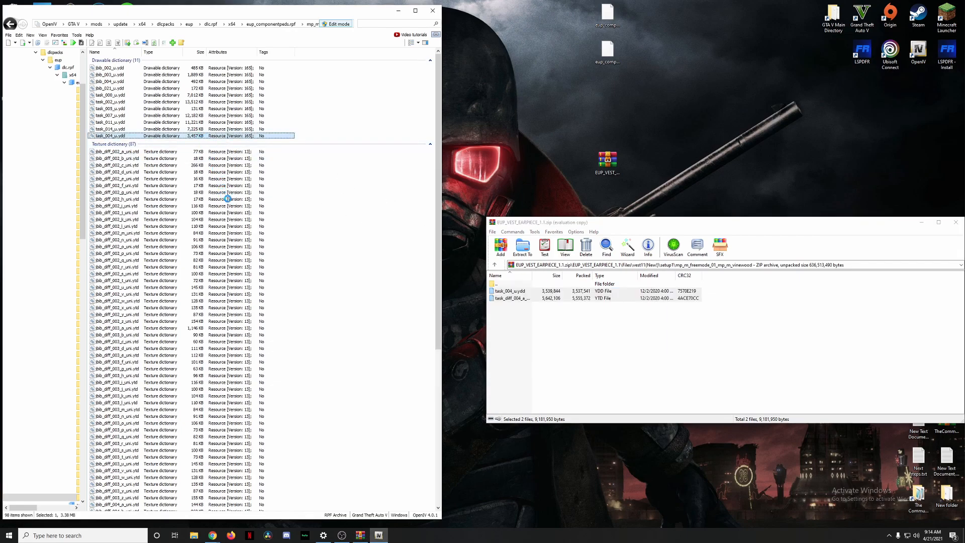
pyautogui.moveTo(253, 244); pyautogui.dragTo(146, 288)
pyautogui.moveTo(248, 297)
pyautogui.mouseDown()
pyautogui.moveTo(176, 280)
pyautogui.moveTo(221, 278)
pyautogui.moveTo(164, 279)
pyautogui.mouseUp()
pyautogui.moveTo(295, 284); pyautogui.dragTo(183, 282)
pyautogui.click(476, 127)
# Go back to eup_componentpeds.rpf in OpenIV and from the vest11 files to the Files folder in the archive
pyautogui.click(275, 25)
pyautogui.doubleClick(498, 284)
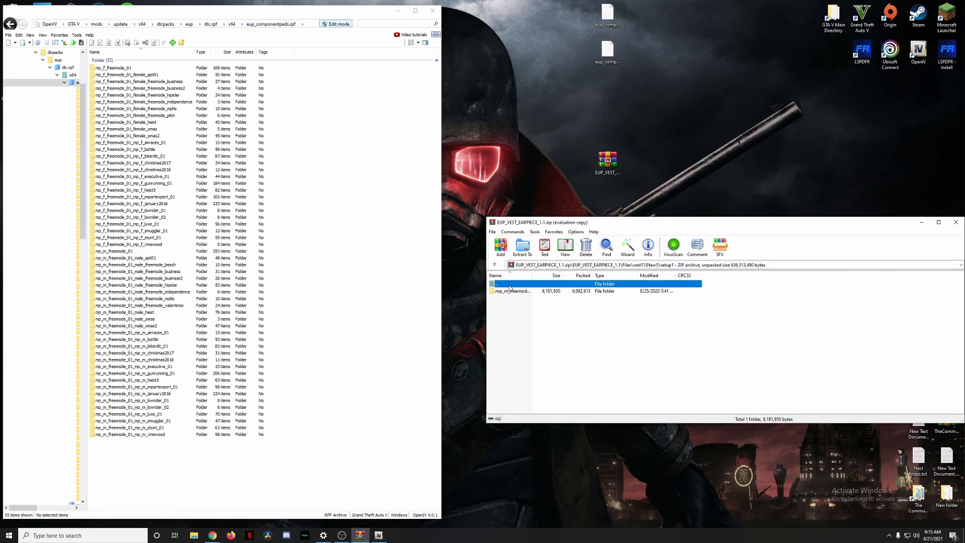
pyautogui.doubleClick(498, 284)
pyautogui.doubleClick(509, 286)
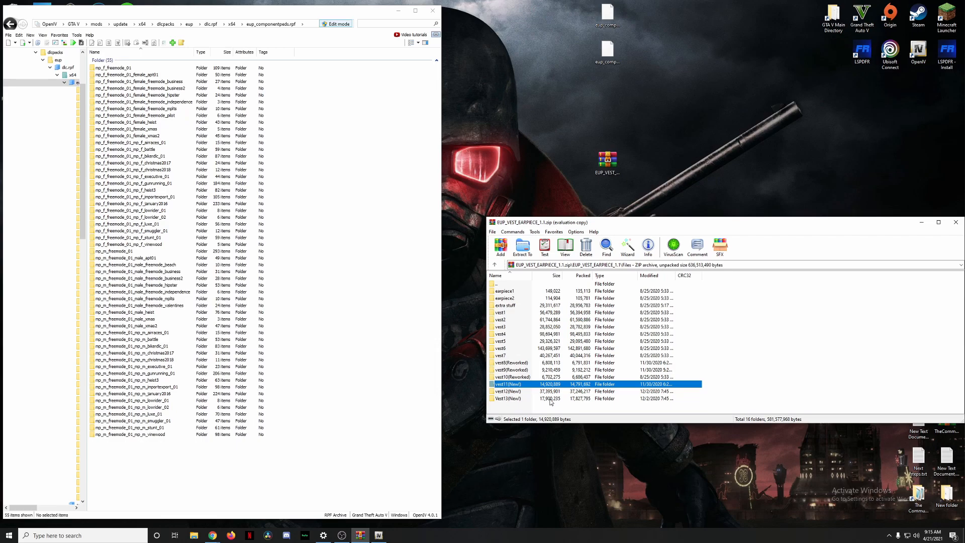
pyautogui.doubleClick(518, 391)
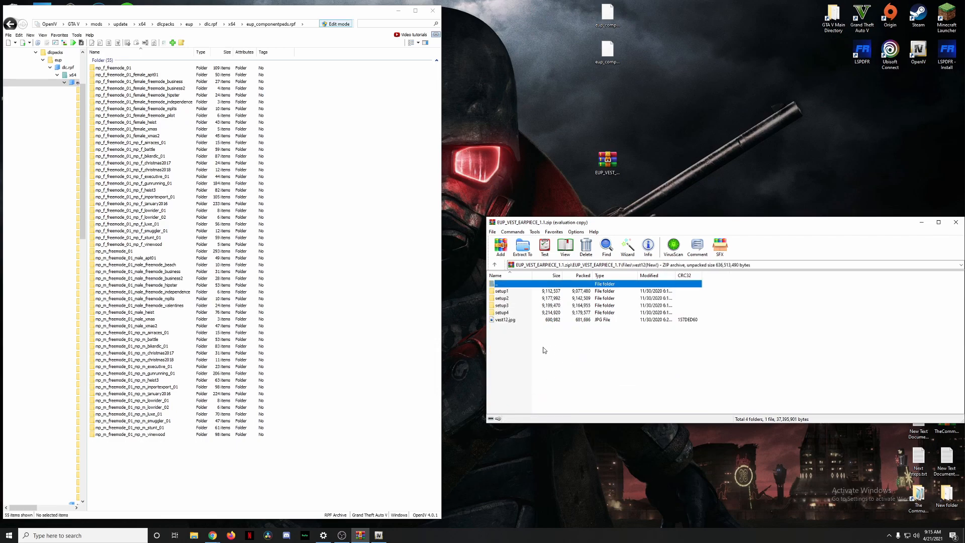
pyautogui.doubleClick(512, 298)
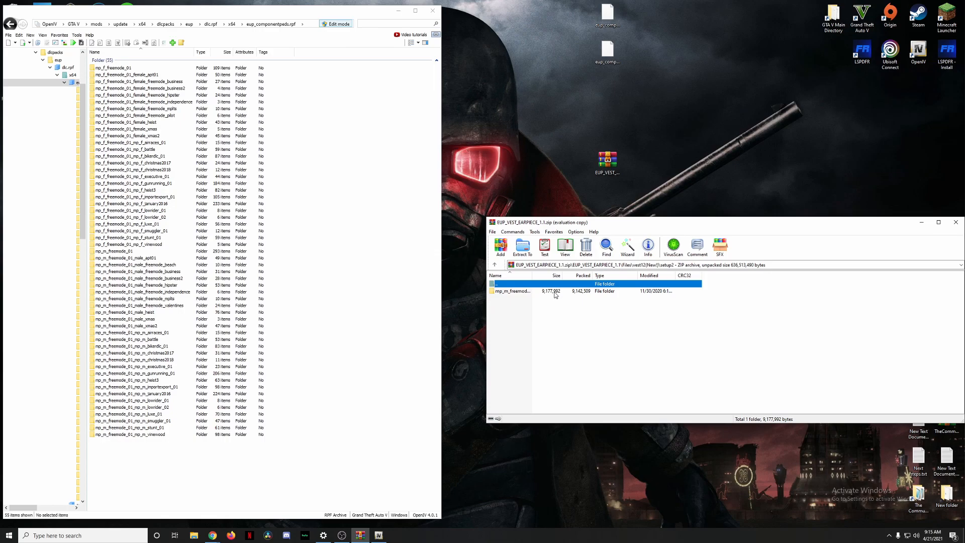
pyautogui.press('BackSpace')
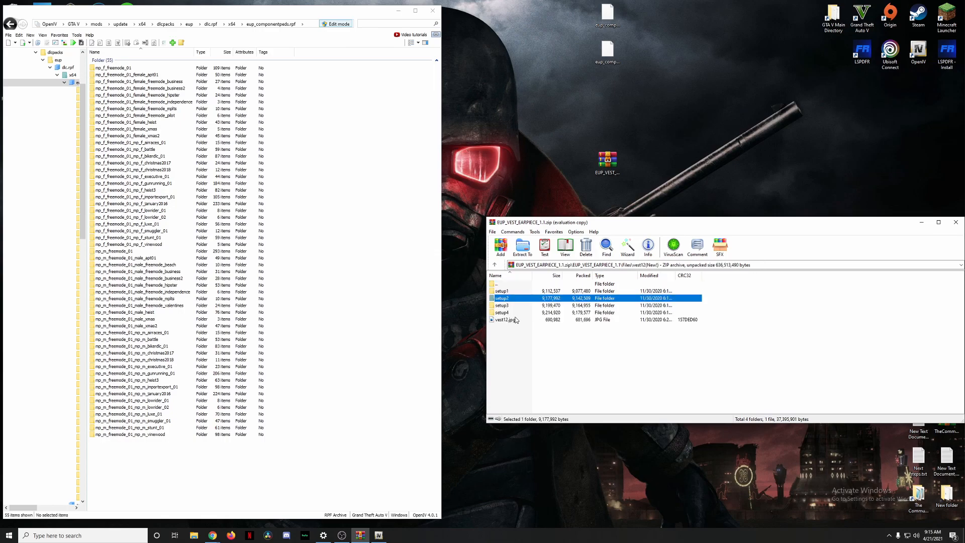
pyautogui.doubleClick(519, 286)
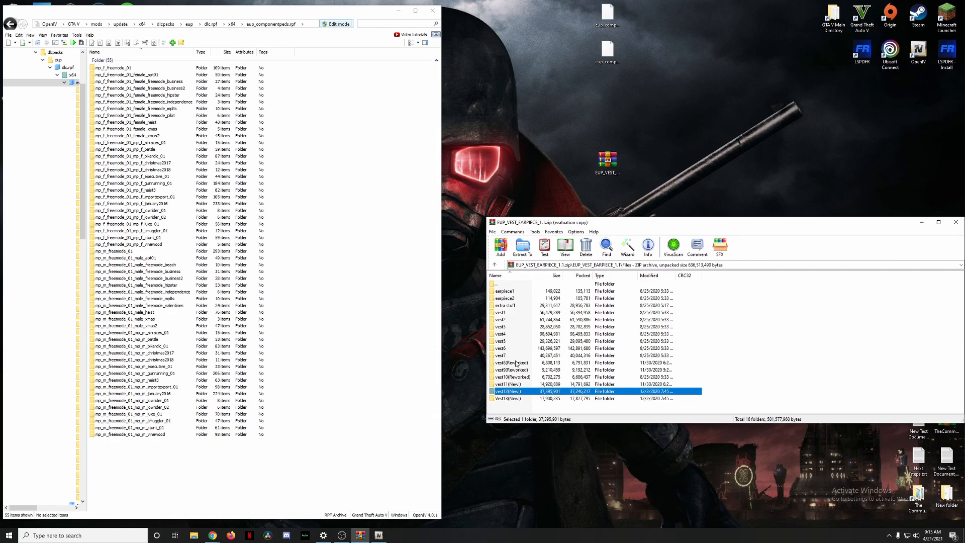
# Open the vest12(New!) folder and examine the four setups in an enlarged vest12.jpg preview
pyautogui.doubleClick(526, 391)
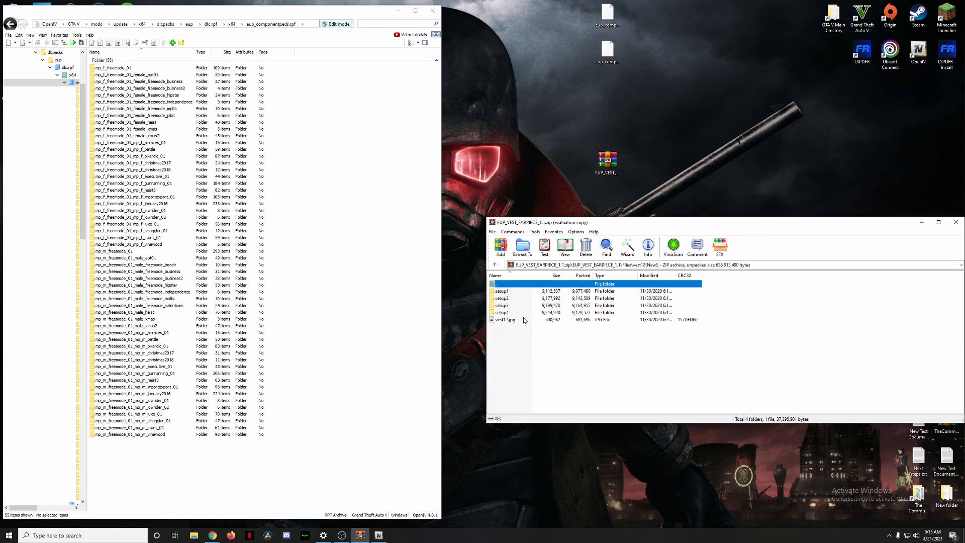
pyautogui.doubleClick(522, 320)
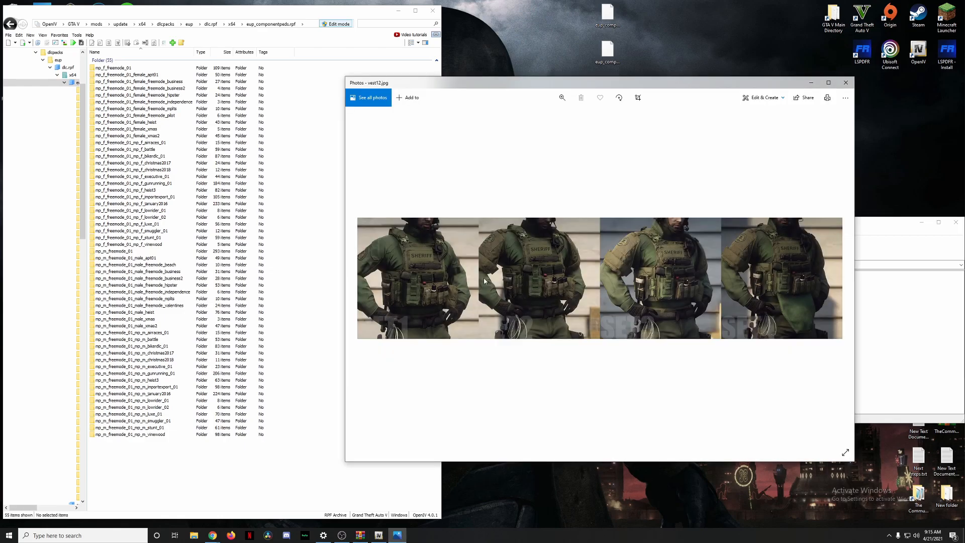
pyautogui.moveTo(346, 275); pyautogui.dragTo(162, 247)
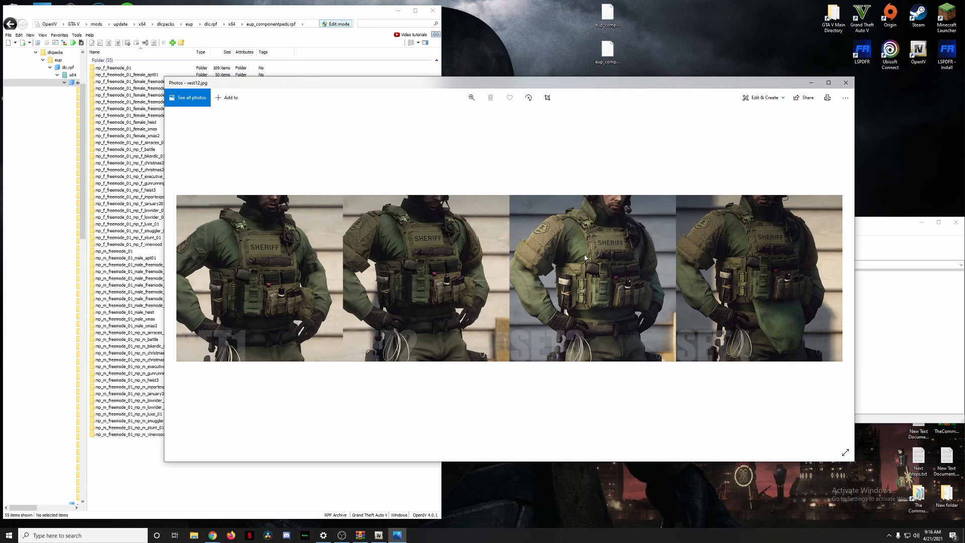
pyautogui.click(846, 83)
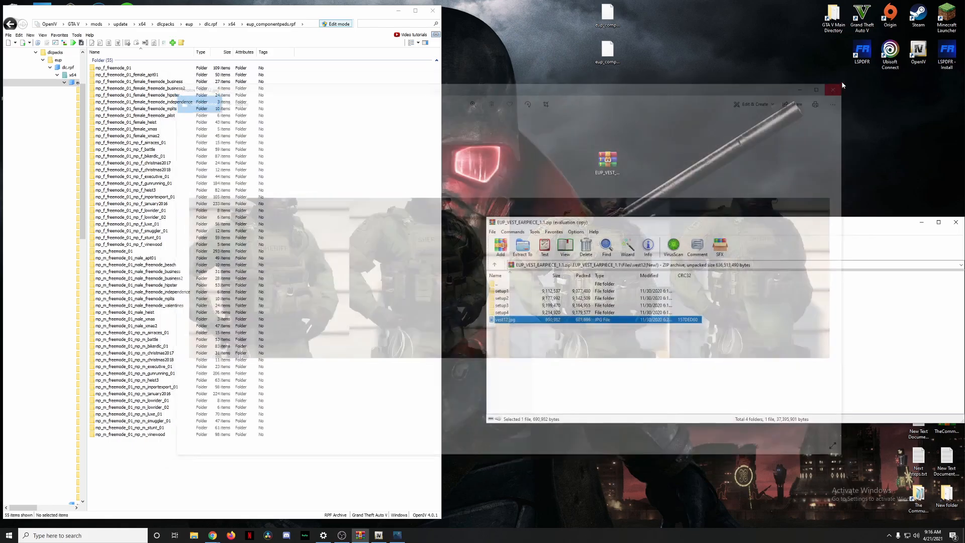
# Extract task_004_u.ydd and the task_diff_004_b texture from vest12's setup3 mp_m_freemode_01_mp_m_clothes_01 folder to the desktop
pyautogui.doubleClick(514, 305)
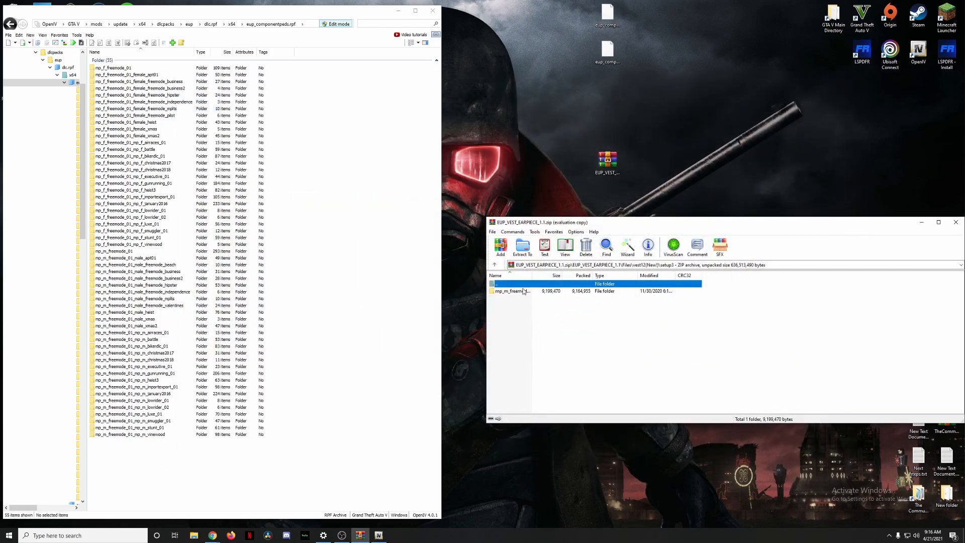
pyautogui.doubleClick(523, 292)
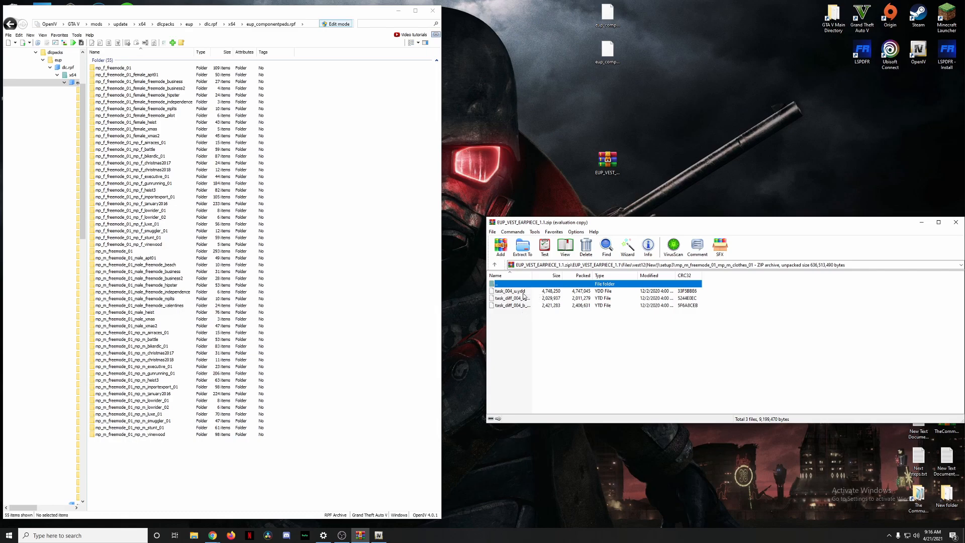
pyautogui.click(522, 291)
pyautogui.moveTo(520, 216); pyautogui.dragTo(503, 144)
pyautogui.click(520, 308)
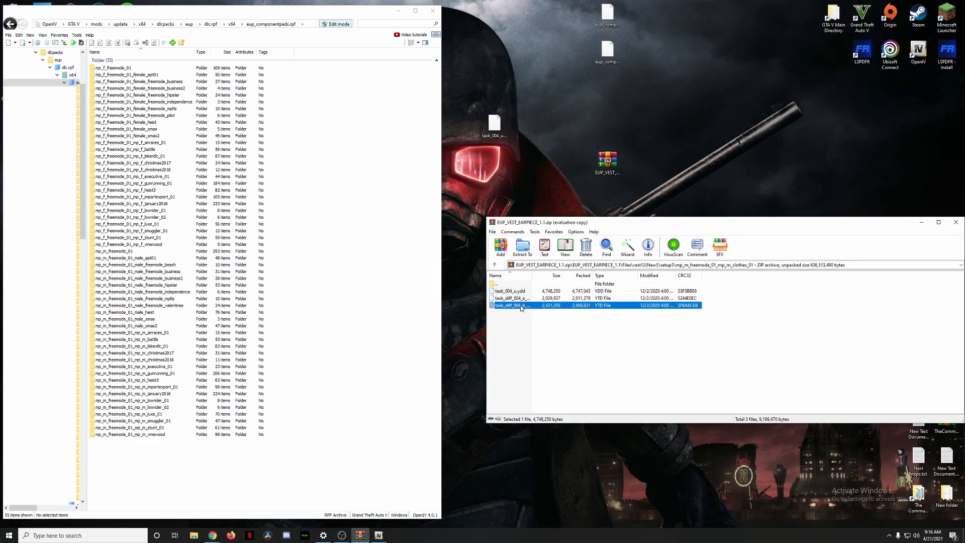
pyautogui.moveTo(521, 308); pyautogui.dragTo(496, 167)
# Return to the archive's Files folder and view the vest7.jpg preview in the vest7 folder
pyautogui.doubleClick(512, 285)
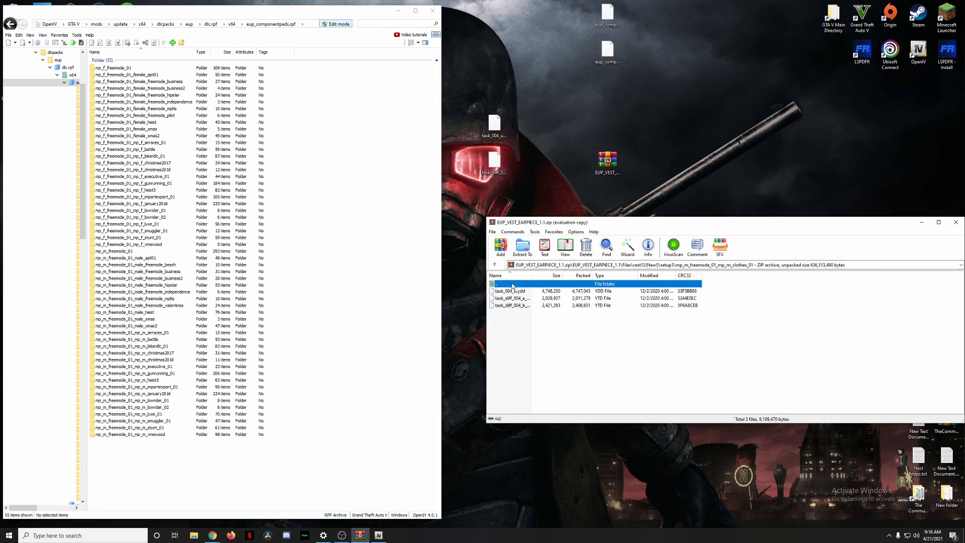
pyautogui.doubleClick(513, 285)
pyautogui.doubleClick(508, 285)
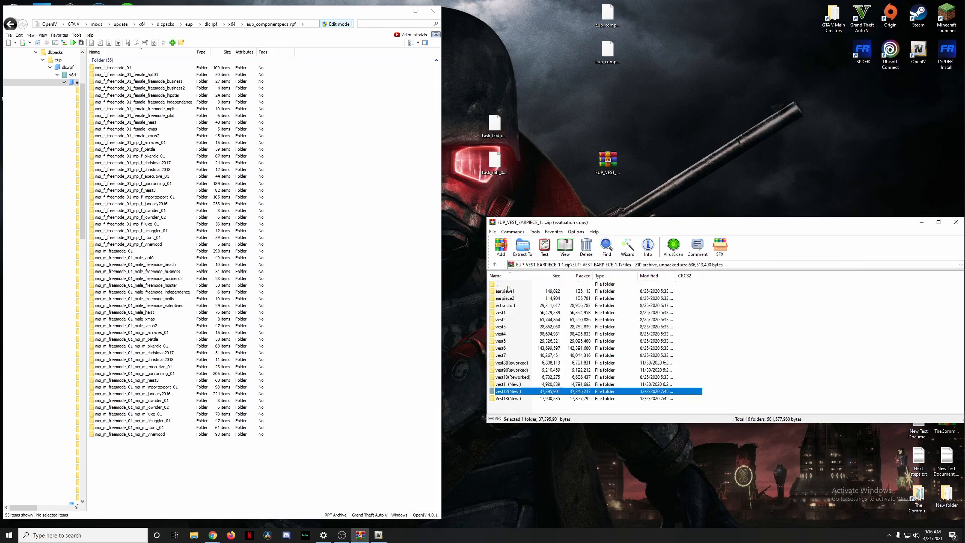
pyautogui.click(513, 356)
pyautogui.doubleClick(514, 355)
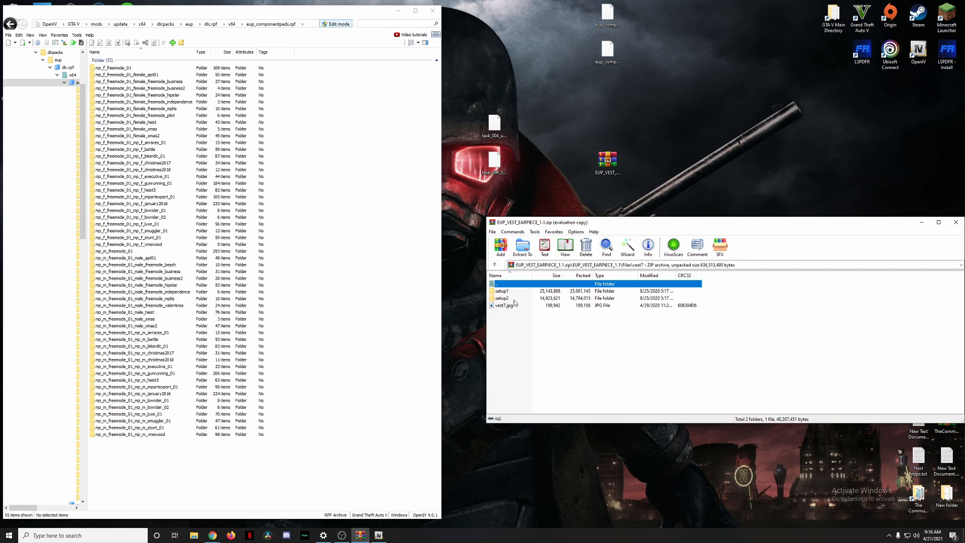
pyautogui.click(514, 300)
pyautogui.doubleClick(514, 306)
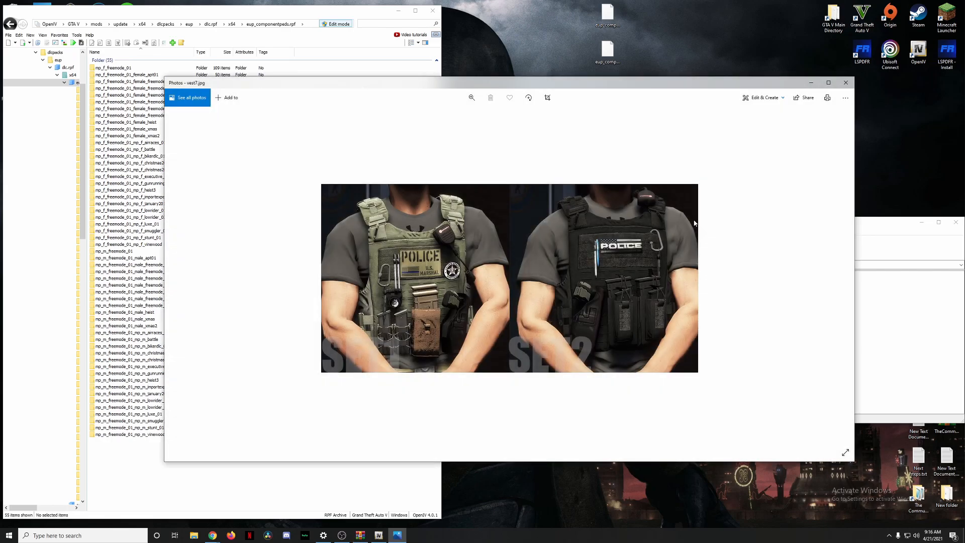
pyautogui.click(844, 83)
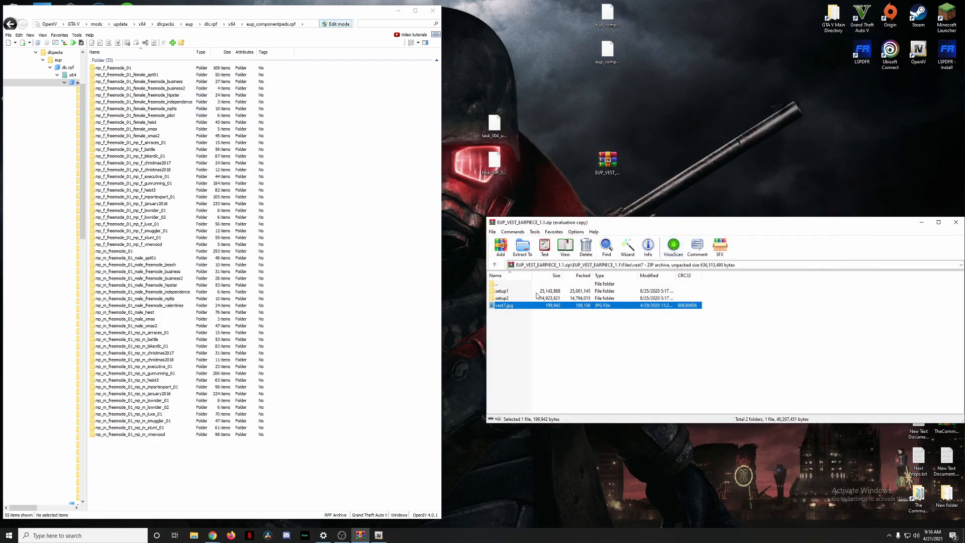
# Open the mp_m_freemode_01_mp_m_heist3 folder of vest7's setup2 in the archive and the matching folder in OpenIV
pyautogui.doubleClick(502, 298)
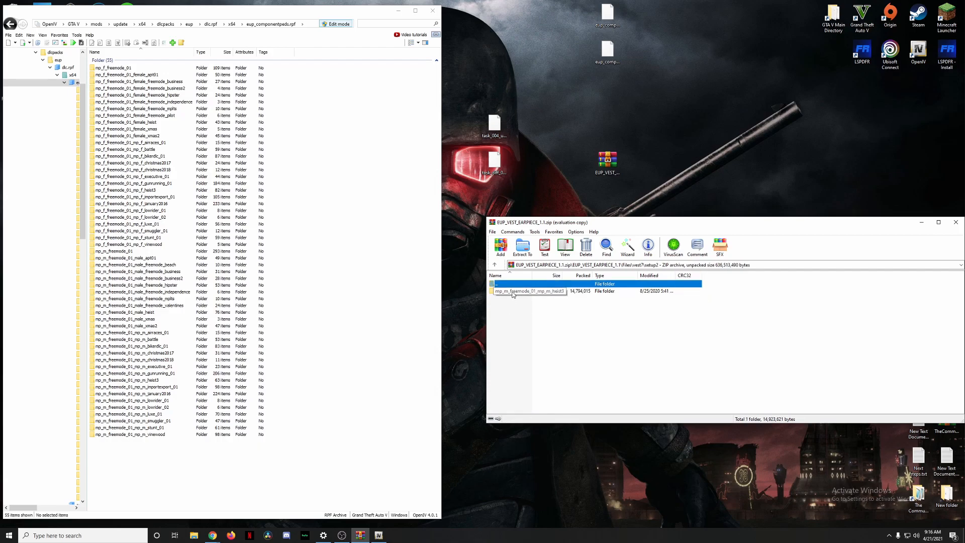
pyautogui.moveTo(513, 295); pyautogui.dragTo(150, 383)
pyautogui.doubleClick(150, 380)
pyautogui.doubleClick(510, 291)
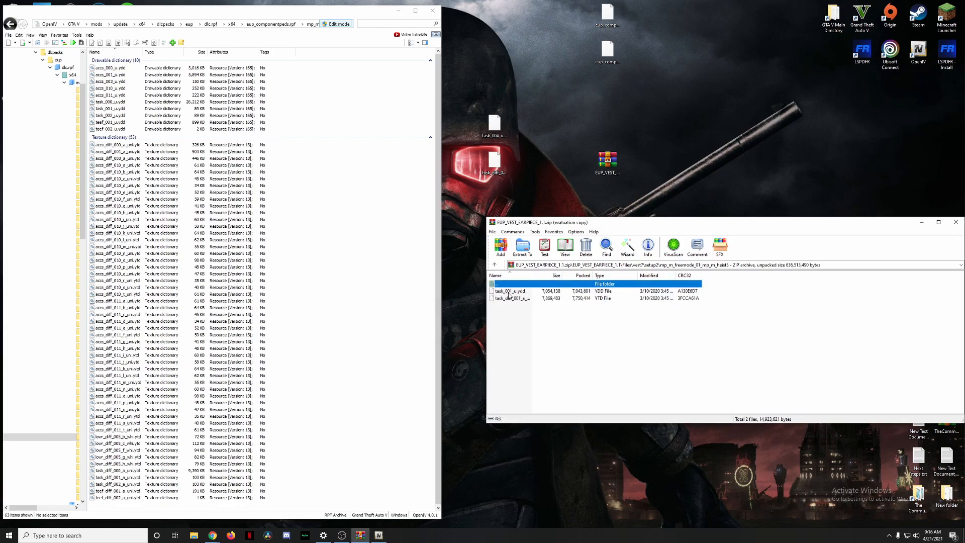
# Rename the extracted task_004_u.ydd on the desktop to task_001_u.ydd
pyautogui.click(496, 126)
pyautogui.rightClick(500, 134)
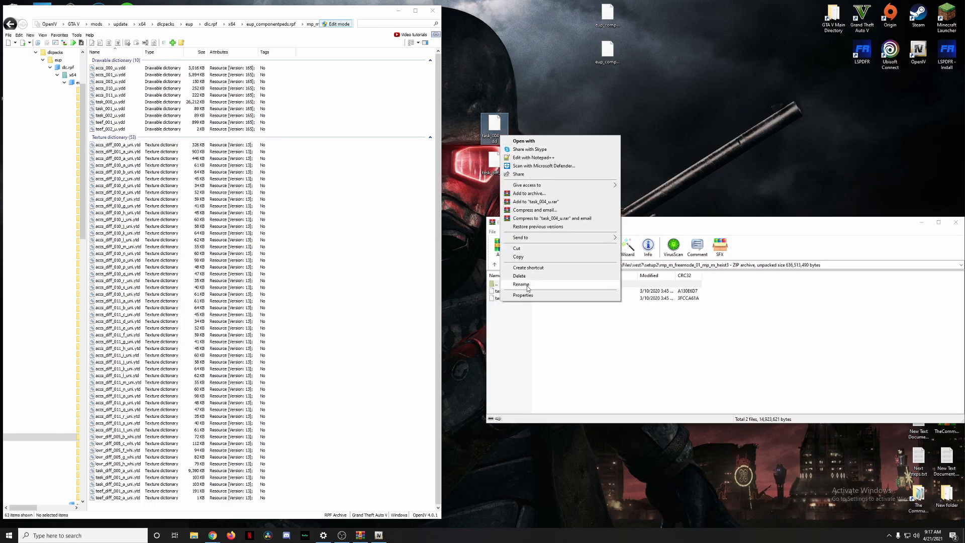
pyautogui.click(525, 284)
pyautogui.click(499, 136)
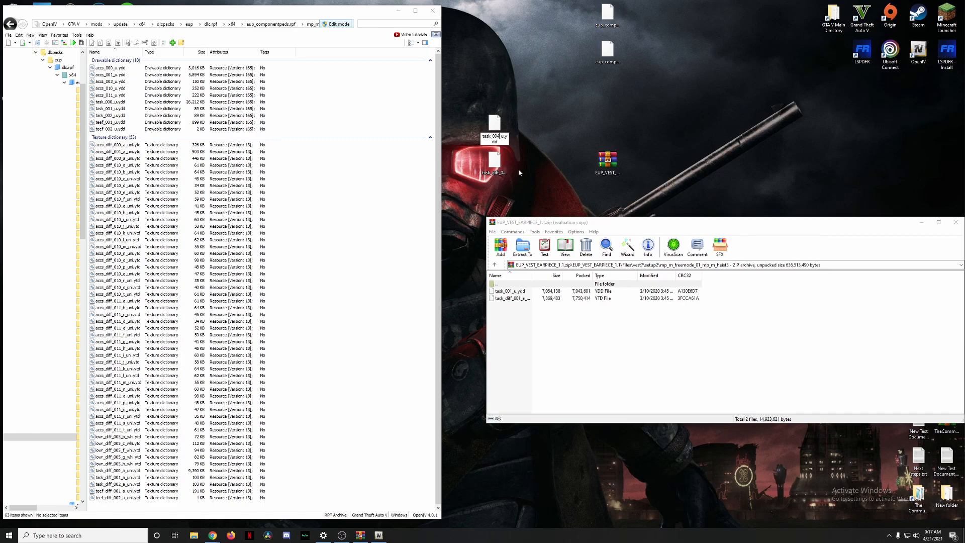
pyautogui.press('BackSpace')
pyautogui.write('1')
# Preview the existing task_001_u, task_000_u and task_002_u models in the heist3 folder to see which slots hold what
pyautogui.click(115, 108)
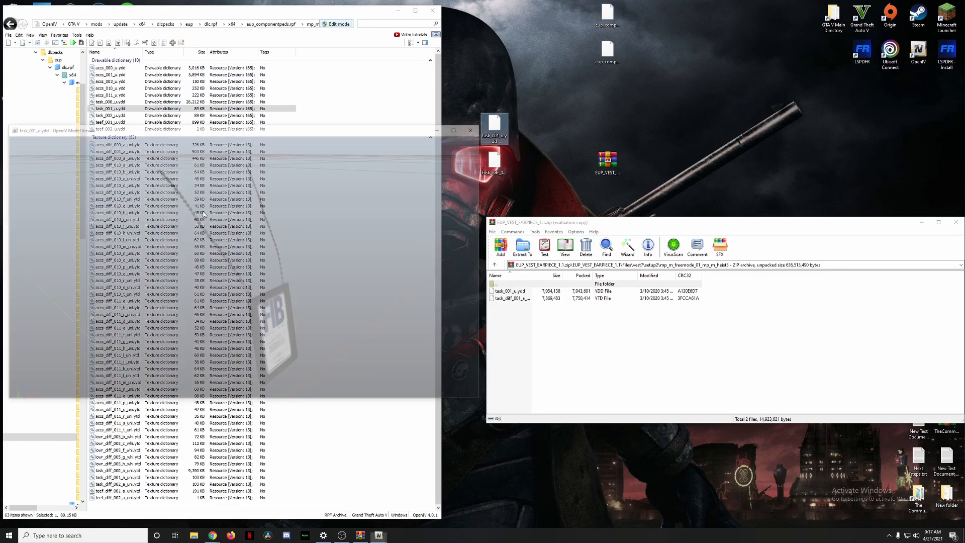
pyautogui.moveTo(199, 255); pyautogui.dragTo(238, 258)
pyautogui.click(478, 128)
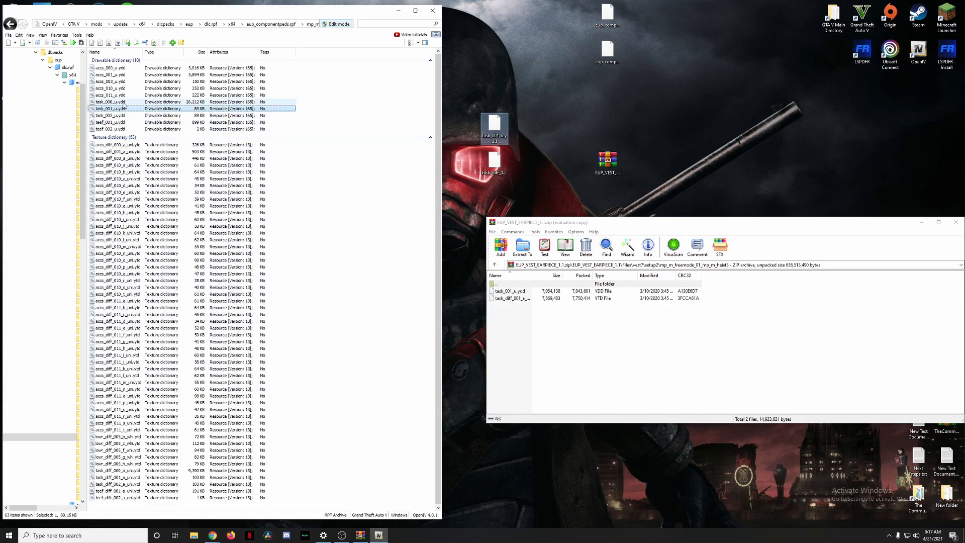
pyautogui.doubleClick(123, 102)
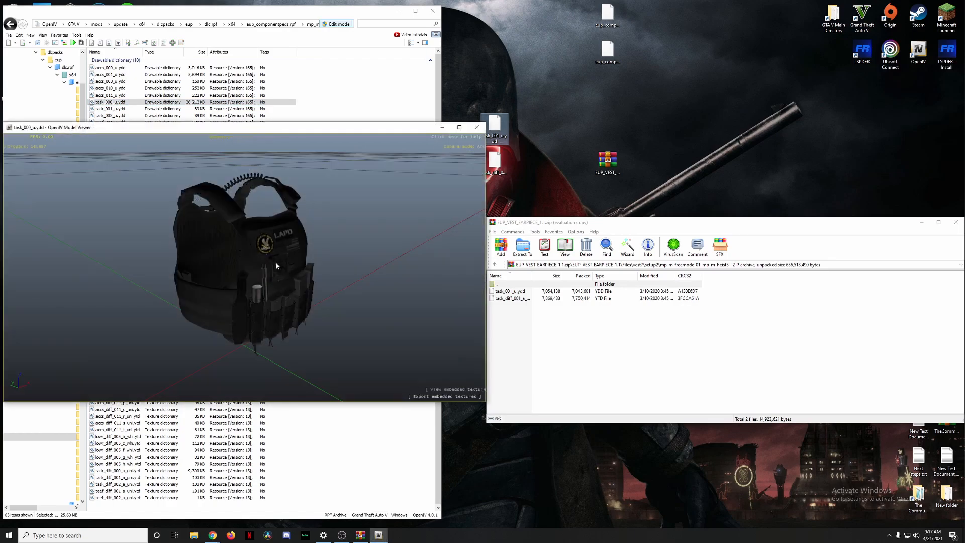
pyautogui.click(463, 129)
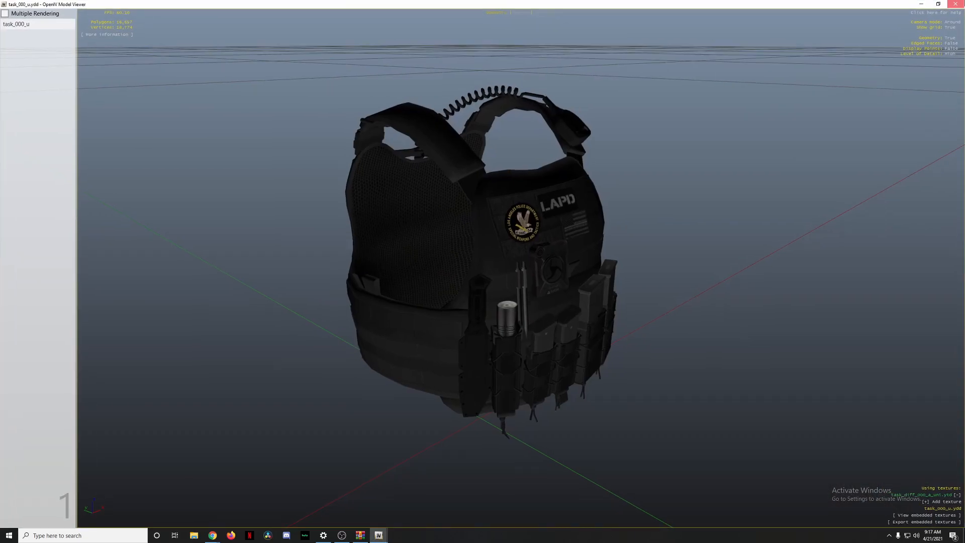
pyautogui.click(956, 4)
pyautogui.click(108, 109)
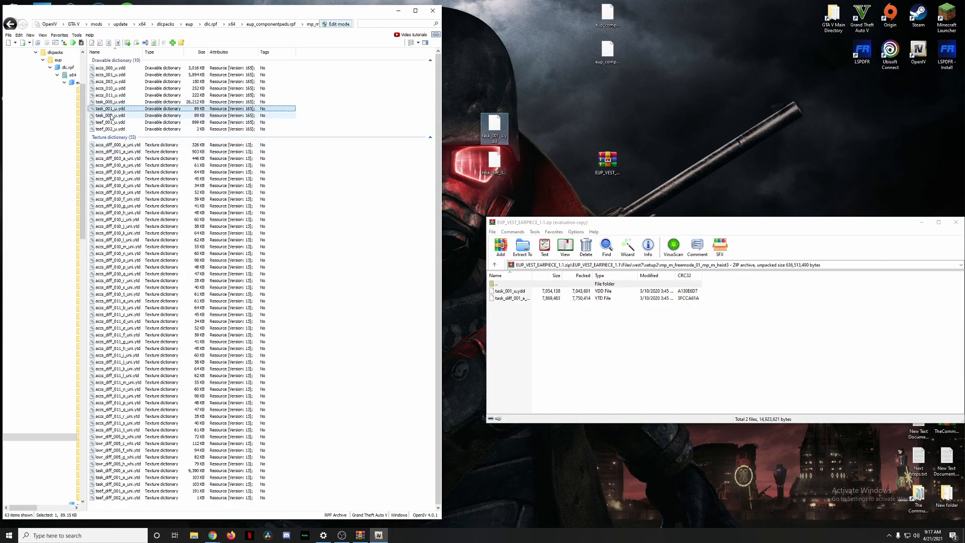
pyautogui.doubleClick(108, 115)
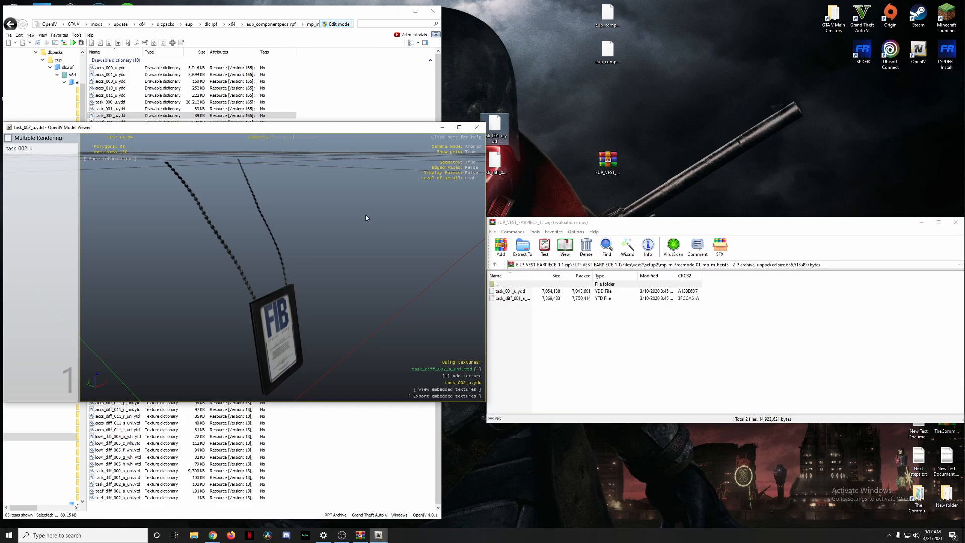
pyautogui.click(476, 127)
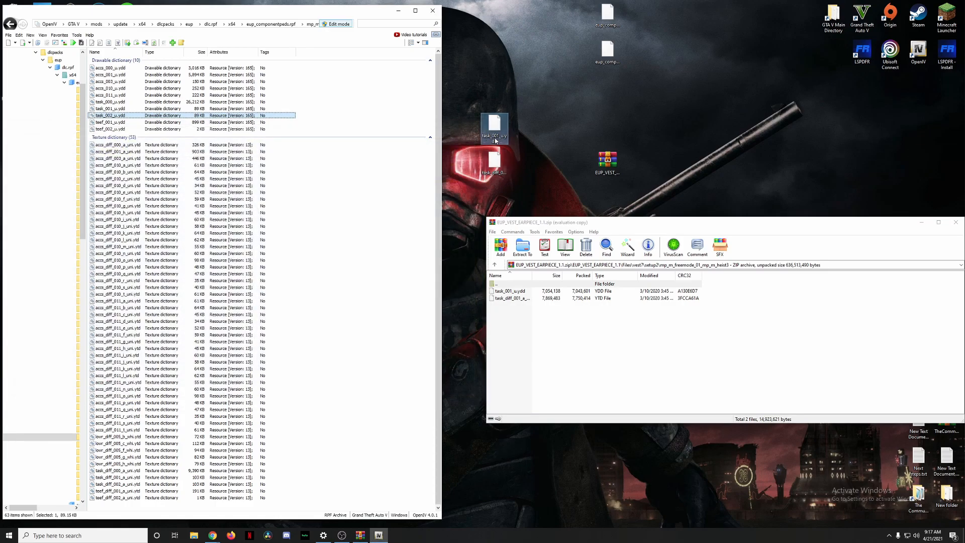
# Rename the extracted texture file on the desktop to task_diff_001_a_uni.ytd
pyautogui.click(497, 140)
pyautogui.click(496, 168)
pyautogui.rightClick(498, 171)
pyautogui.click(552, 311)
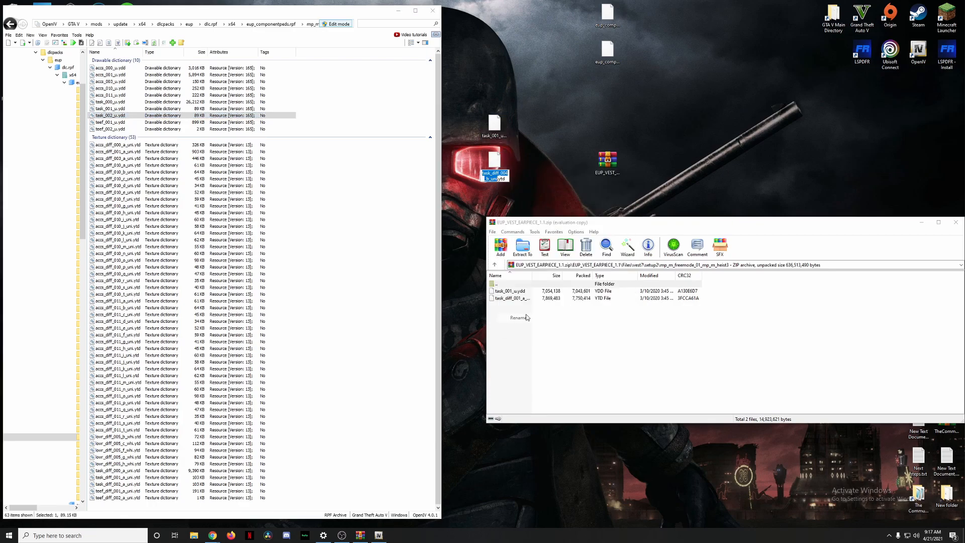
pyautogui.press('BackSpace')
pyautogui.write('1')
pyautogui.press('BackSpace')
pyautogui.write('a')
pyautogui.press('Return')
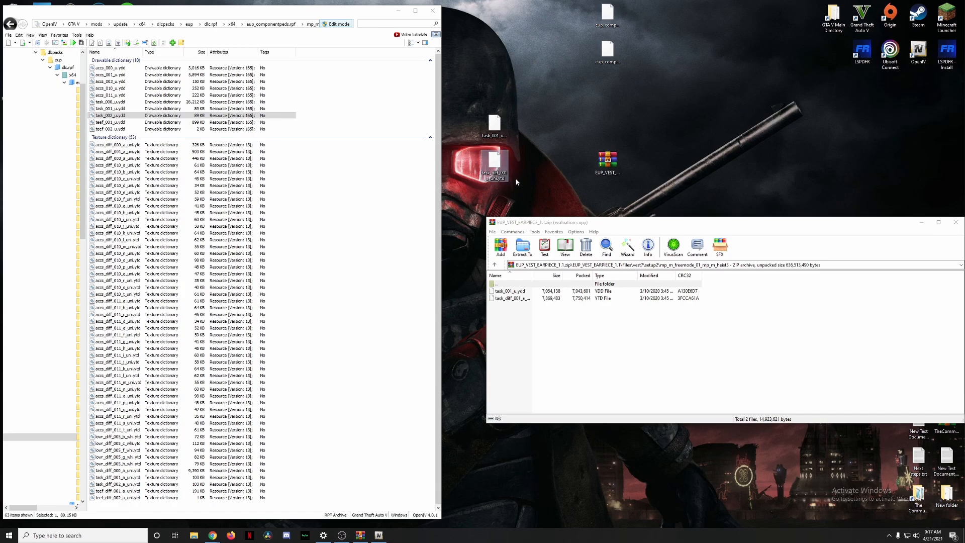
# Add both renamed desktop files to OpenIV's mp_m_freemode_01_mp_m_heist3 folder and preview the replaced task_001_u.ydd model
pyautogui.click(508, 106)
pyautogui.moveTo(525, 113); pyautogui.dragTo(371, 172)
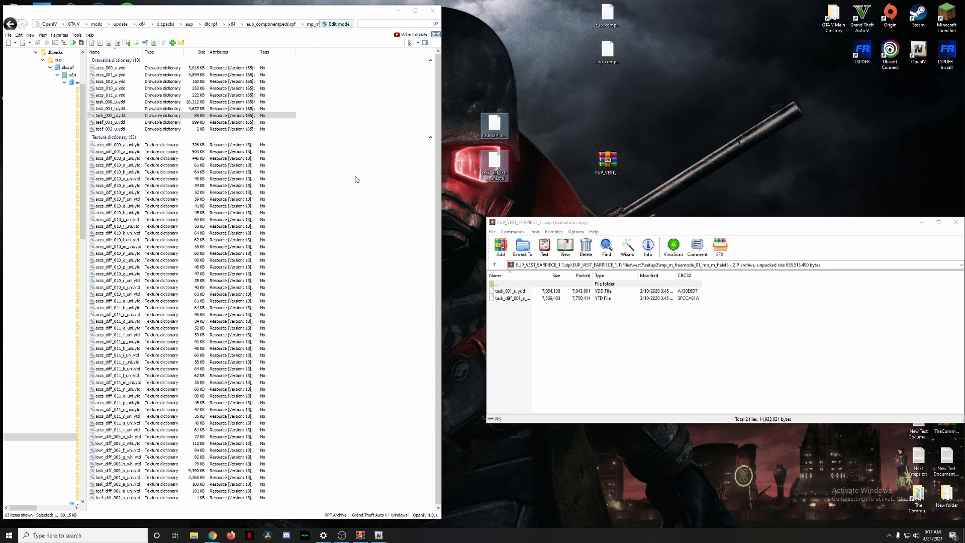
pyautogui.click(120, 108)
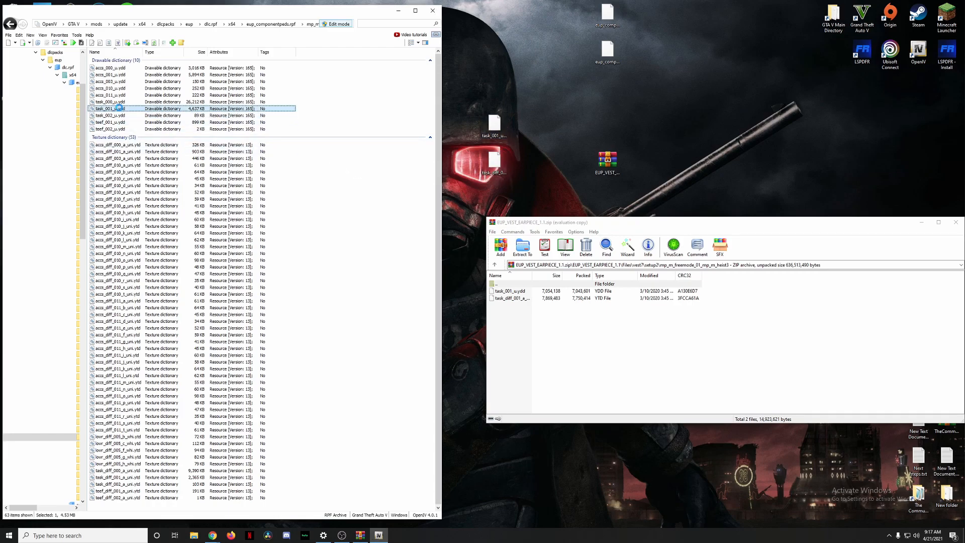
pyautogui.doubleClick(119, 108)
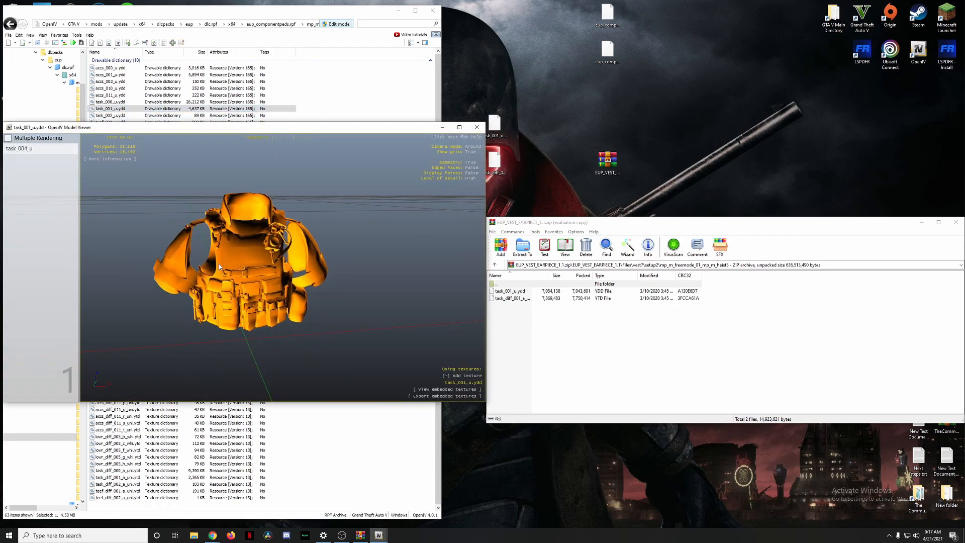
pyautogui.click(477, 127)
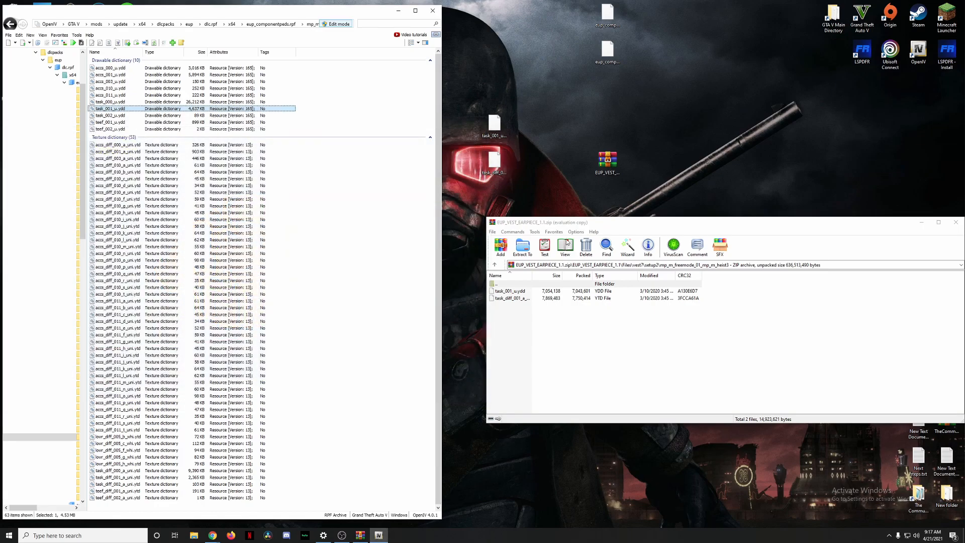
# Return to the vest7 folder in the archive and view the vest7.jpg preview of its setups
pyautogui.click(507, 284)
pyautogui.doubleClick(507, 285)
pyautogui.doubleClick(507, 284)
pyautogui.click(519, 306)
pyautogui.doubleClick(520, 306)
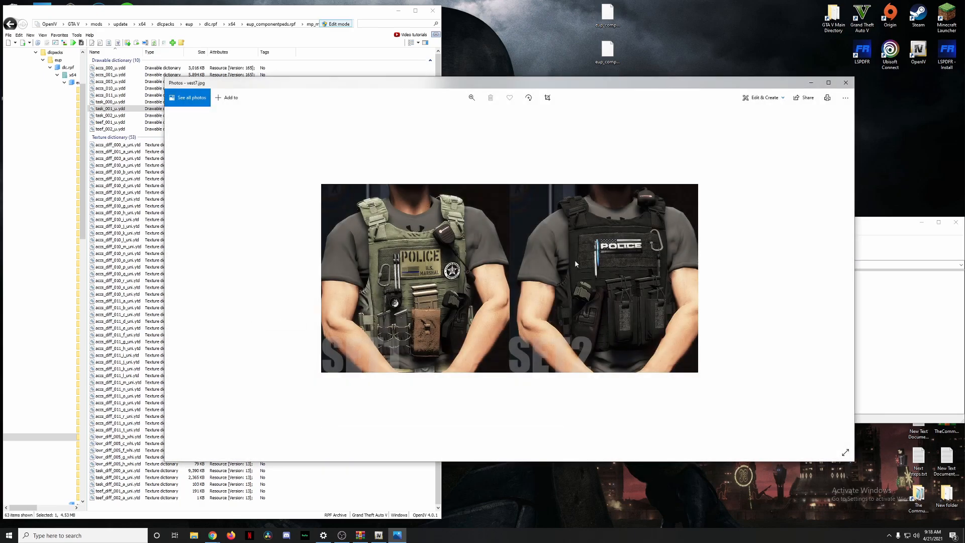
pyautogui.click(845, 82)
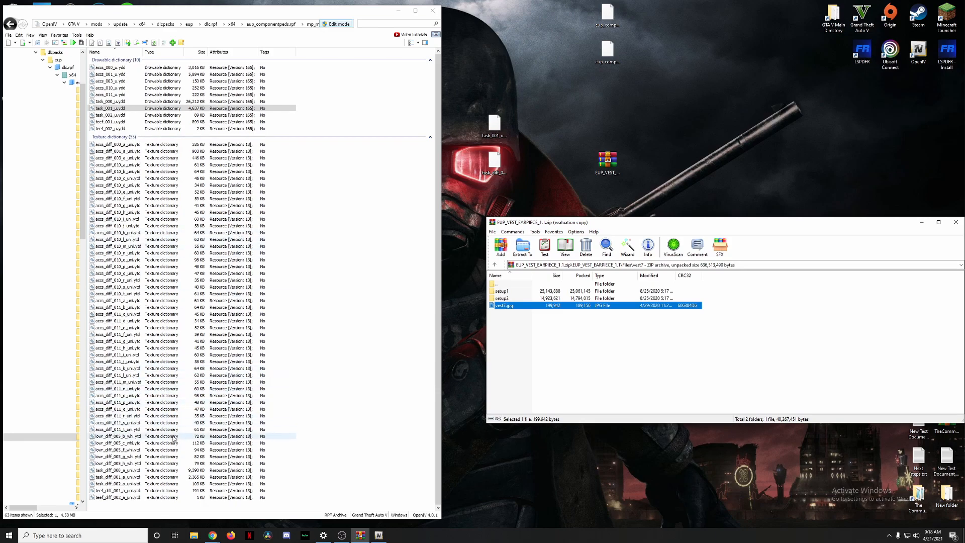
# Rename the texture inside task_diff_001_a_uni.ytd to task_diff_001_a_uni and save the texture dictionary
pyautogui.click(111, 477)
pyautogui.doubleClick(111, 477)
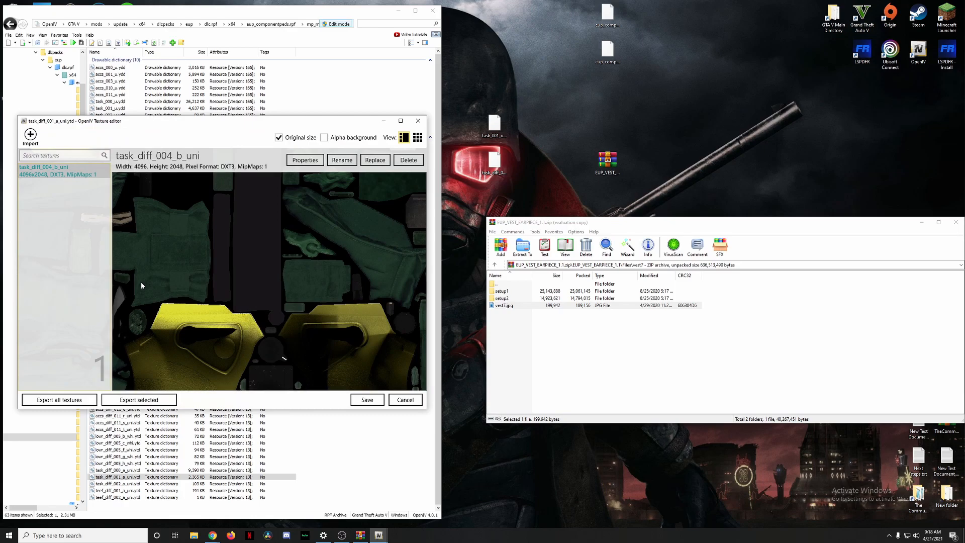
pyautogui.click(337, 161)
pyautogui.click(190, 268)
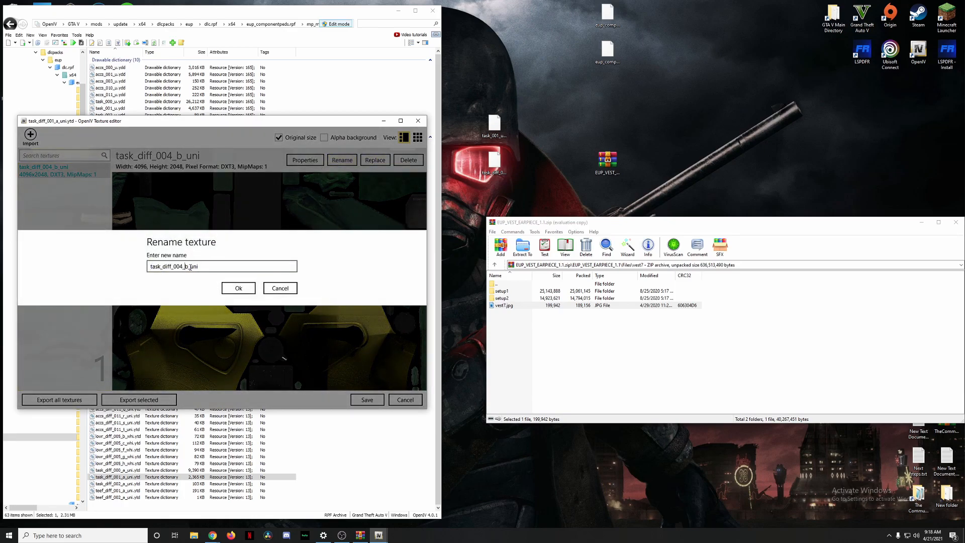
pyautogui.press('BackSpace')
pyautogui.write('a')
pyautogui.press('Left')
pyautogui.press('Left')
pyautogui.press('BackSpace')
pyautogui.write('1')
pyautogui.click(240, 289)
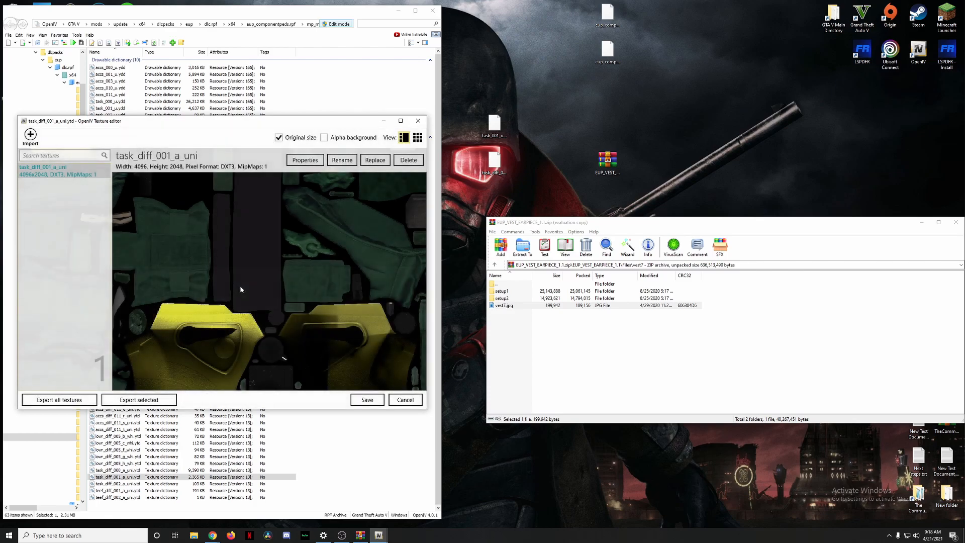
pyautogui.click(364, 400)
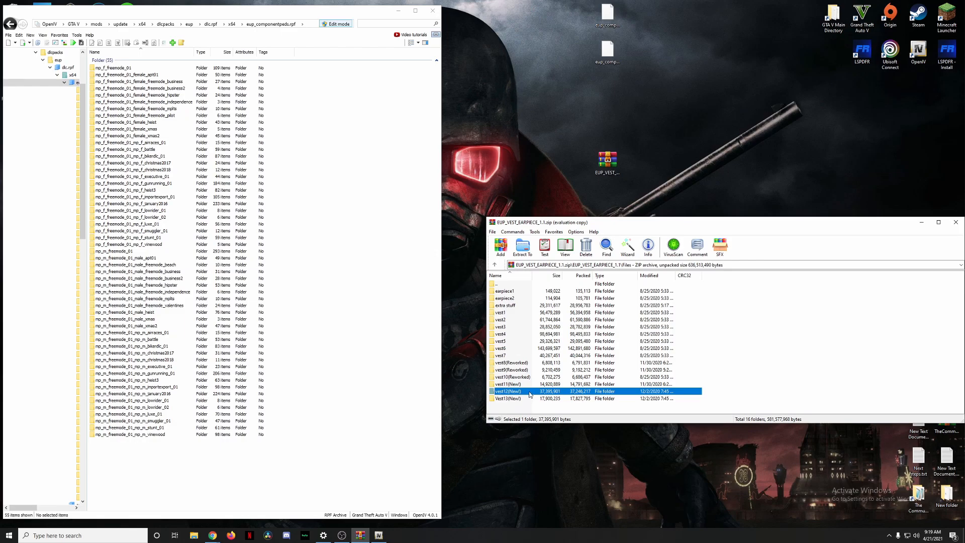
# Open the vest12(New!) folder in the archive and view the vest12.jpg preview
pyautogui.doubleClick(529, 392)
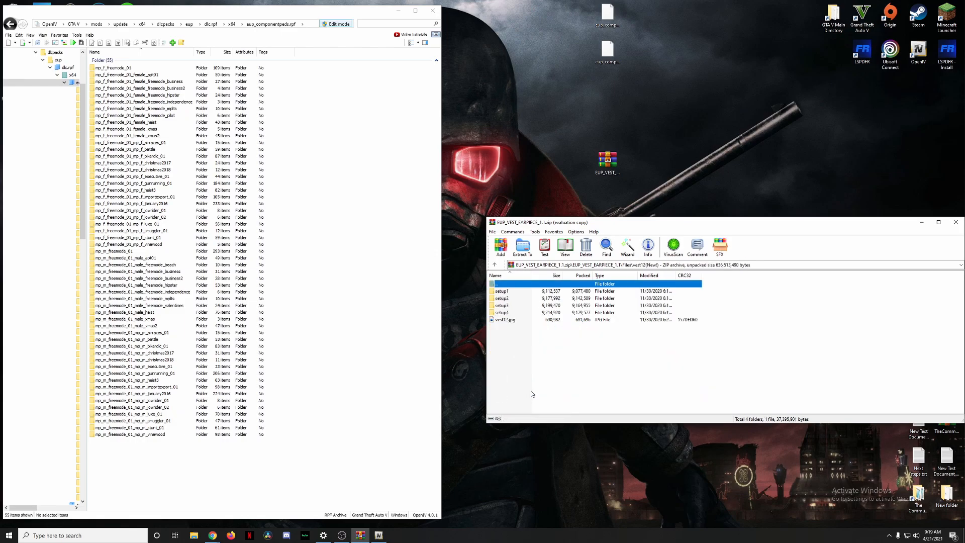
pyautogui.doubleClick(505, 319)
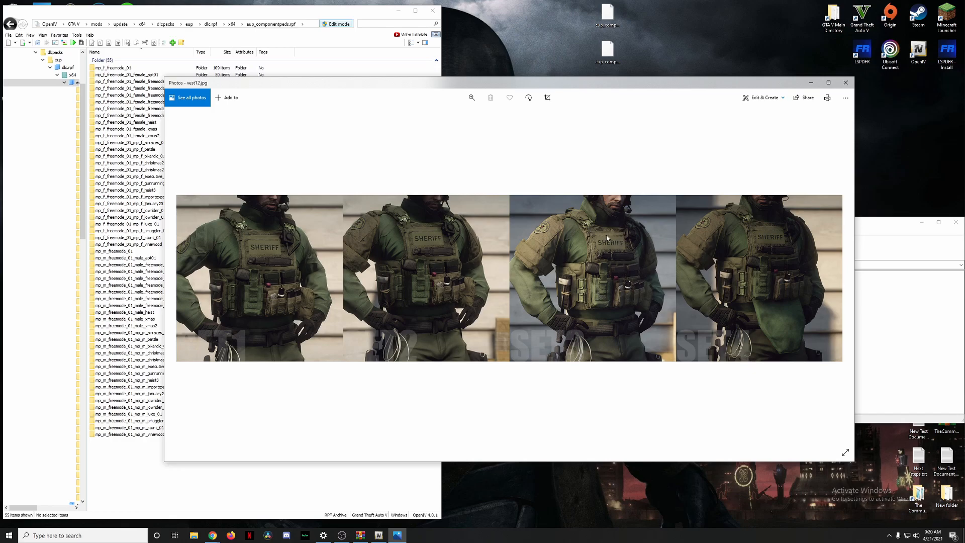
pyautogui.click(845, 82)
# Extract task_004_u.ydd and the task_diff_004_a texture from setup3's mp_m_freemode_01_mp_m_clothes_01 folder to the desktop
pyautogui.doubleClick(513, 305)
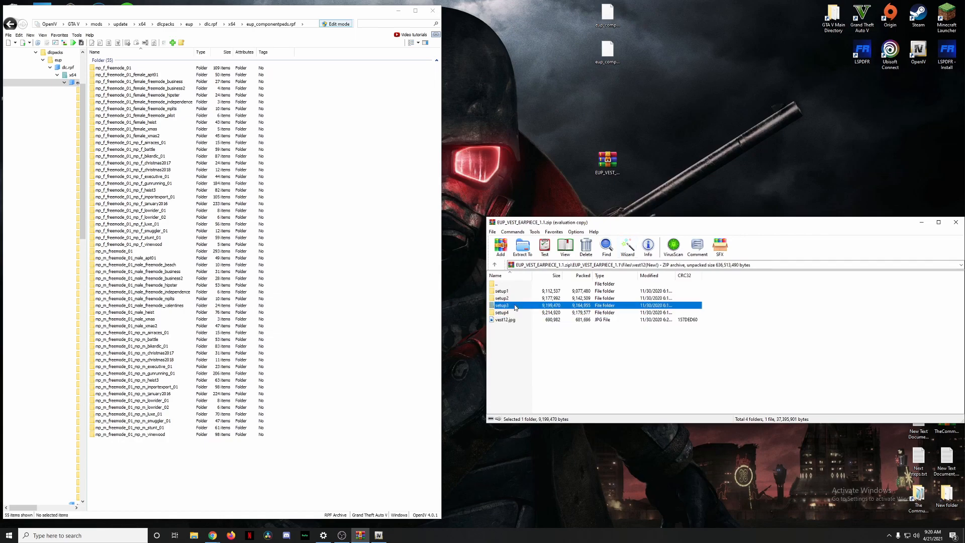
pyautogui.doubleClick(521, 291)
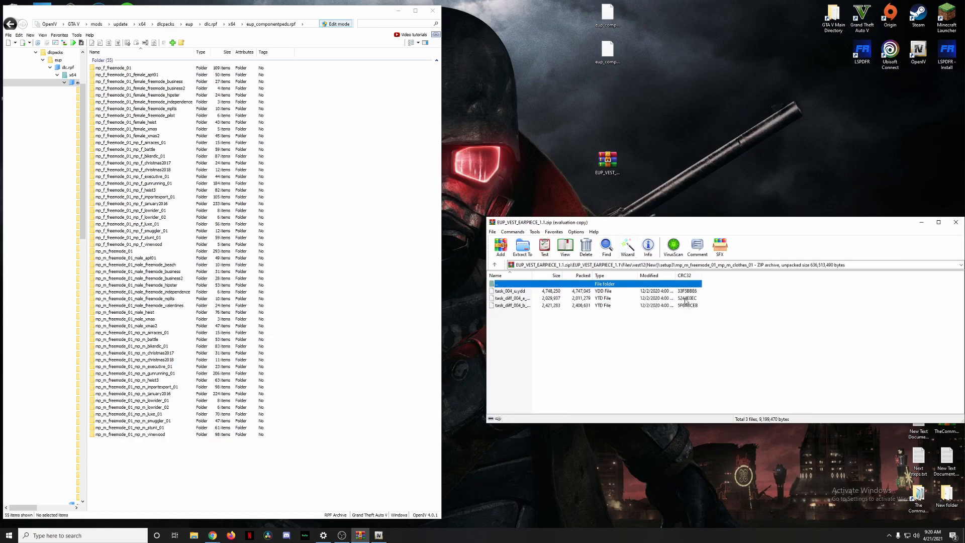
pyautogui.click(516, 305)
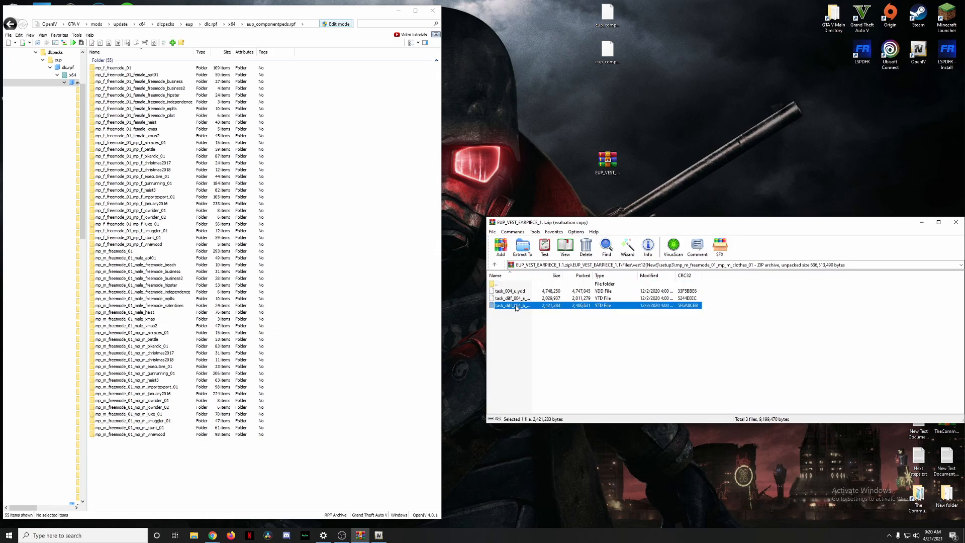
pyautogui.moveTo(721, 290); pyautogui.dragTo(702, 296)
pyautogui.moveTo(528, 299); pyautogui.dragTo(515, 152)
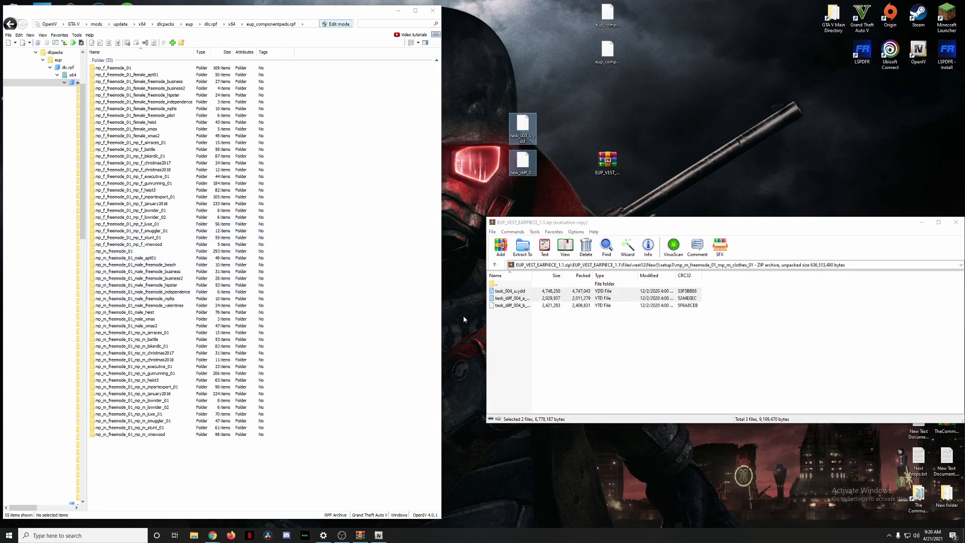
# Go back to the archive's Files folder and open vest7's setup2 down to its mp_m_freemode_01_mp_m_heist3 folder
pyautogui.doubleClick(504, 284)
pyautogui.doubleClick(505, 285)
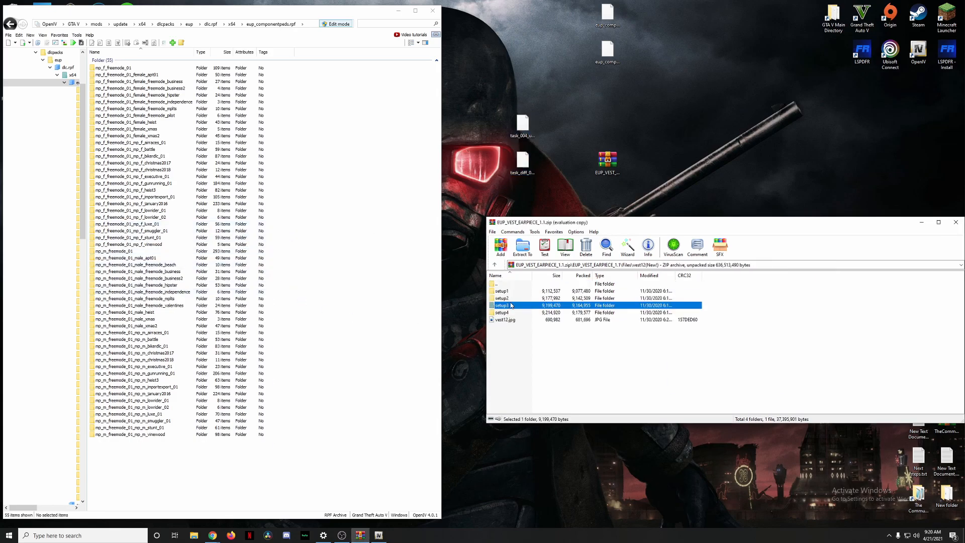
pyautogui.doubleClick(509, 285)
pyautogui.doubleClick(510, 356)
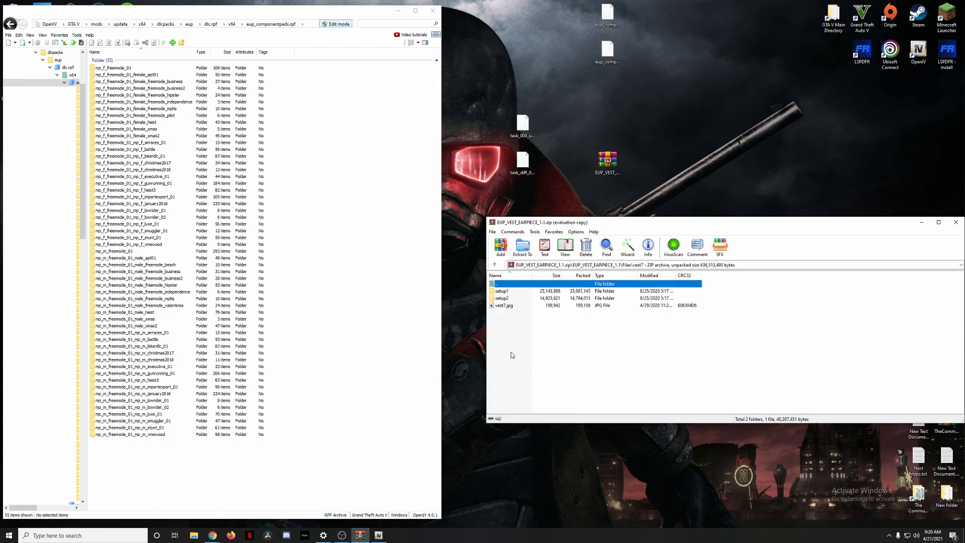
pyautogui.doubleClick(513, 298)
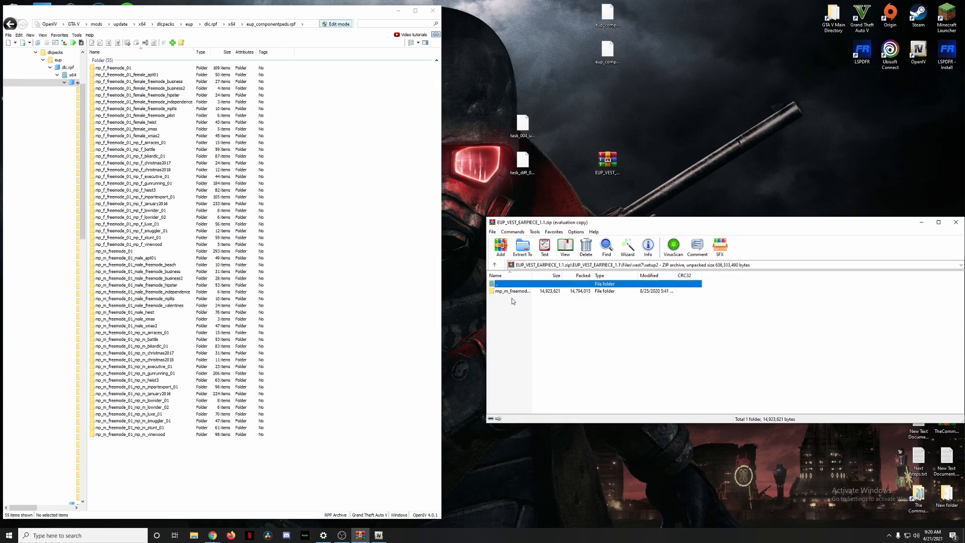
pyautogui.click(541, 292)
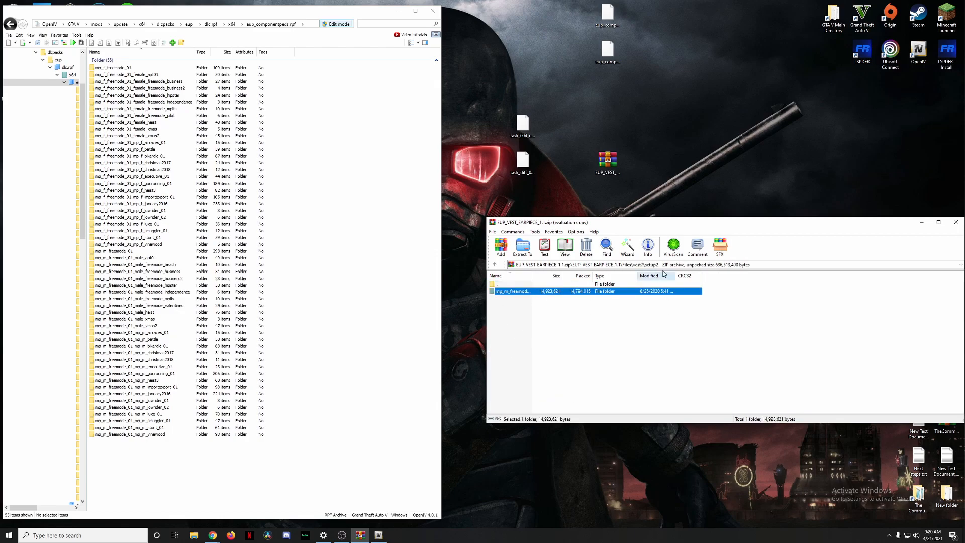
pyautogui.doubleClick(574, 291)
# Open the mp_m_freemode_01_mp_m_heist3 folder in OpenIV and preview its task_001_u.ydd model
pyautogui.doubleClick(178, 380)
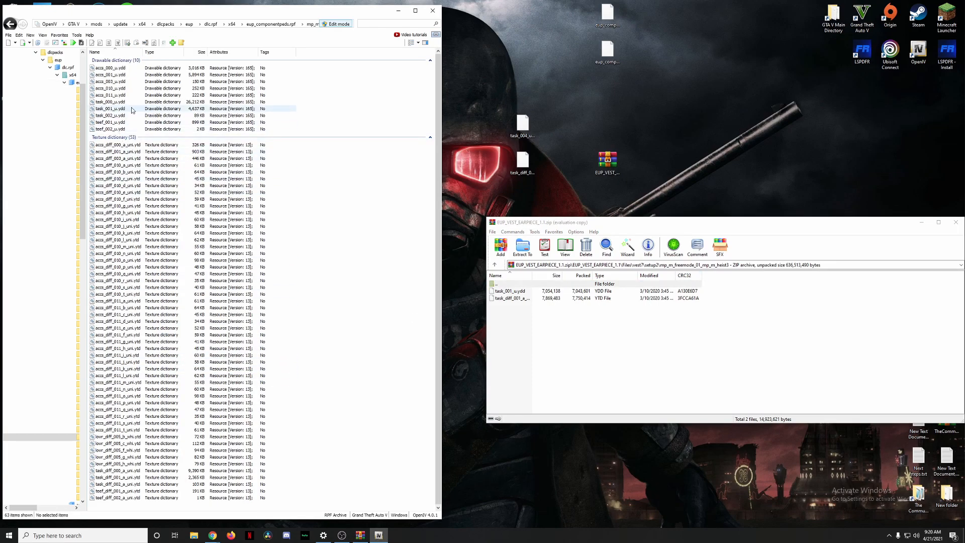
pyautogui.click(112, 109)
pyautogui.doubleClick(112, 109)
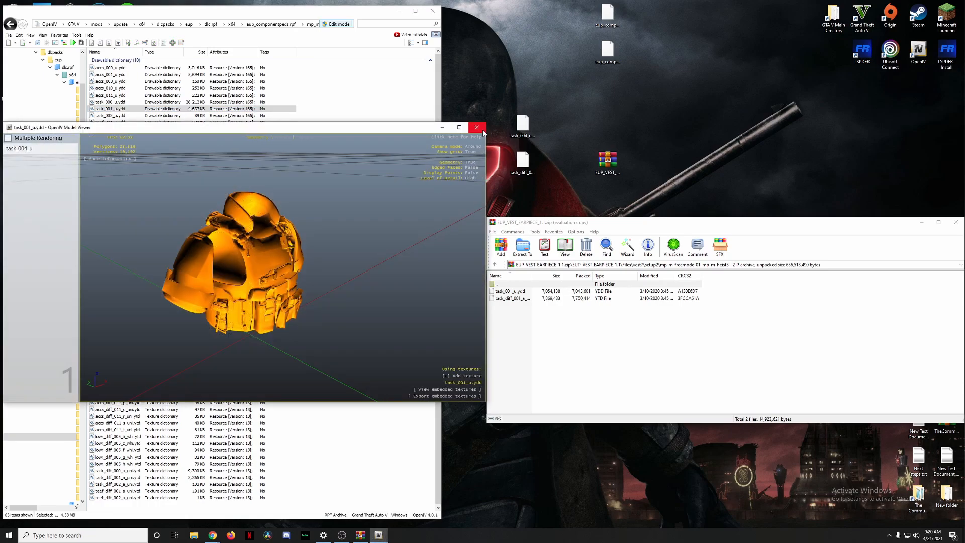
# Close the task_001_u.ydd preview and preview the task_002_u.ydd model from the open OpenIV folder
pyautogui.click(477, 127)
pyautogui.doubleClick(120, 116)
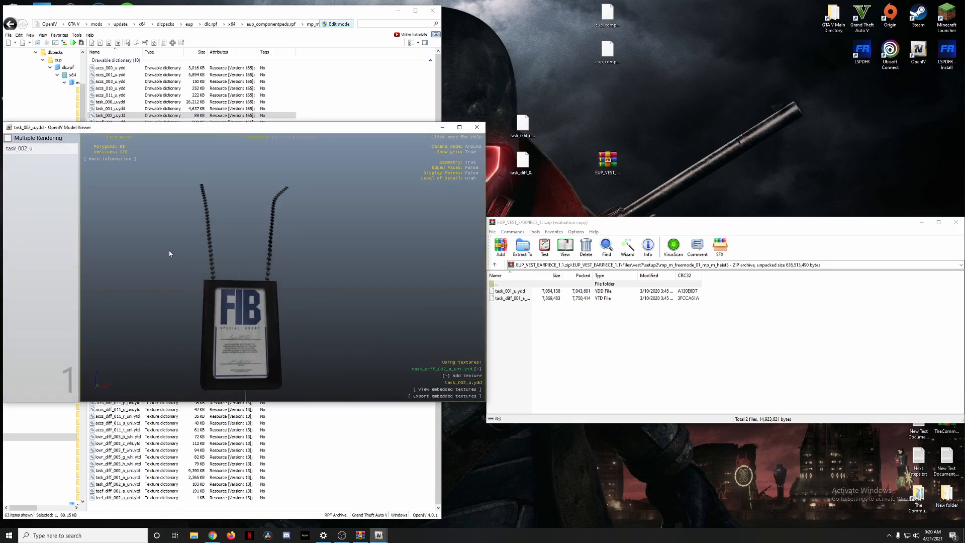
pyautogui.click(473, 128)
# Rename the task_004_u.ydd model file on the desktop as task_002_u.ydd
pyautogui.click(522, 132)
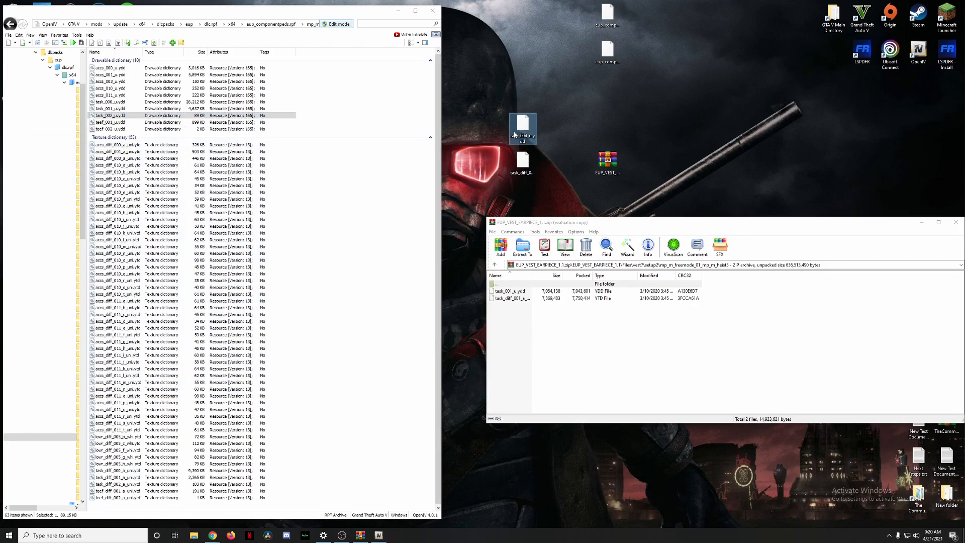
pyautogui.rightClick(524, 135)
pyautogui.click(545, 284)
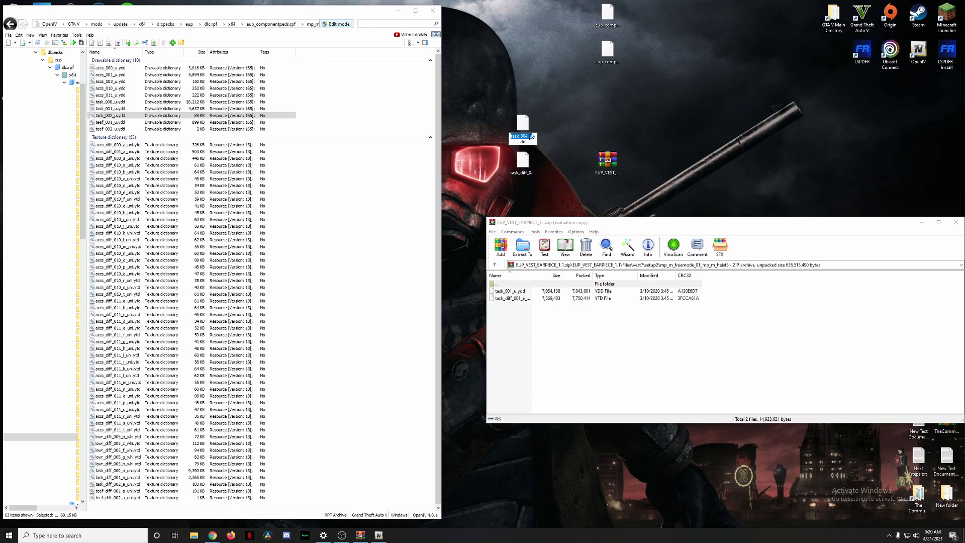
pyautogui.press('BackSpace')
pyautogui.write('2')
pyautogui.press('Return')
# Rename the desktop texture task_diff_004_a_uni.ytd as task_diff_002_a_uni.ytd and add both renamed files to the open OpenIV folder
pyautogui.click(522, 161)
pyautogui.rightClick(525, 163)
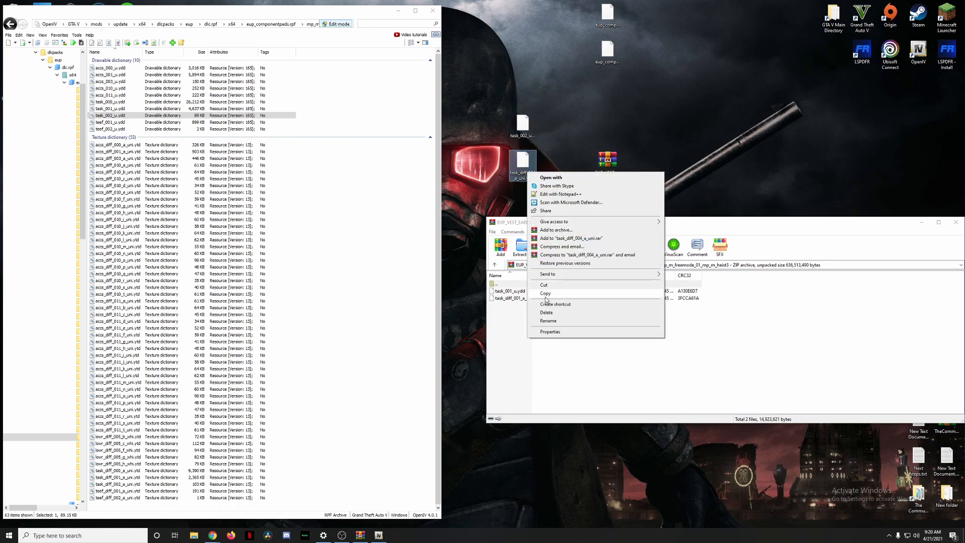
pyautogui.click(546, 296)
pyautogui.click(535, 173)
pyautogui.press('BackSpace')
pyautogui.write('2')
pyautogui.press('Return')
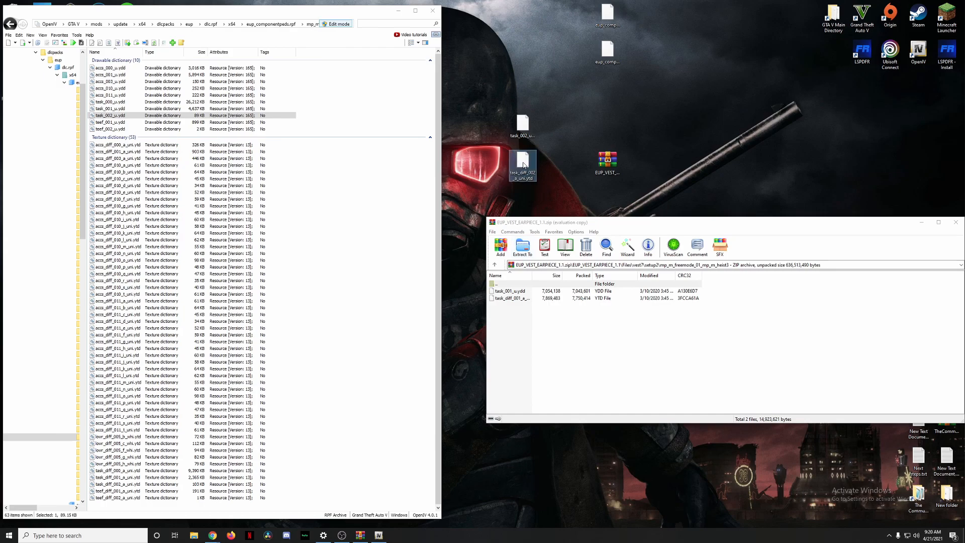
pyautogui.keyDown('ctrl'); pyautogui.click(523, 124); pyautogui.keyUp('ctrl')
pyautogui.moveTo(522, 123); pyautogui.dragTo(351, 185)
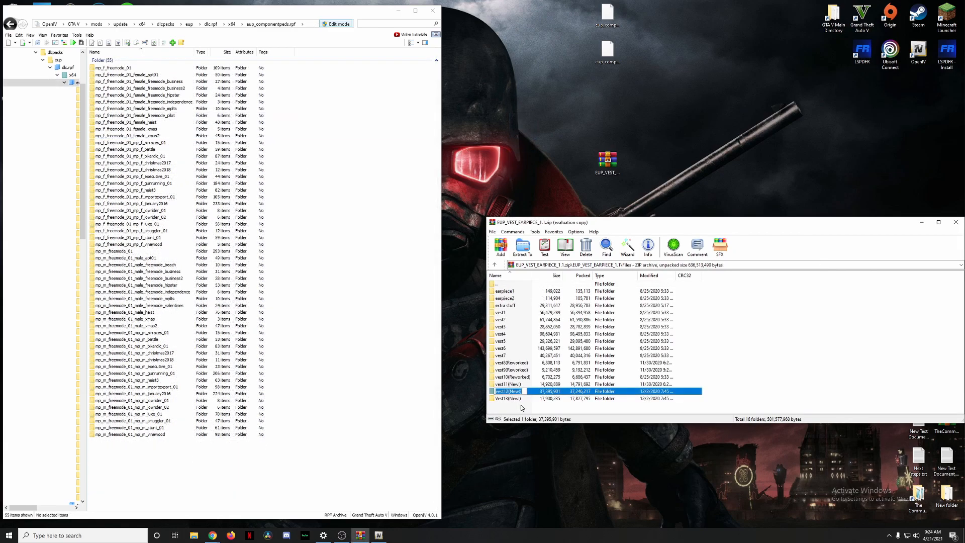
# Open the Vest13(New!) folder in the archive and view the vest13.jpg preview
pyautogui.click(525, 399)
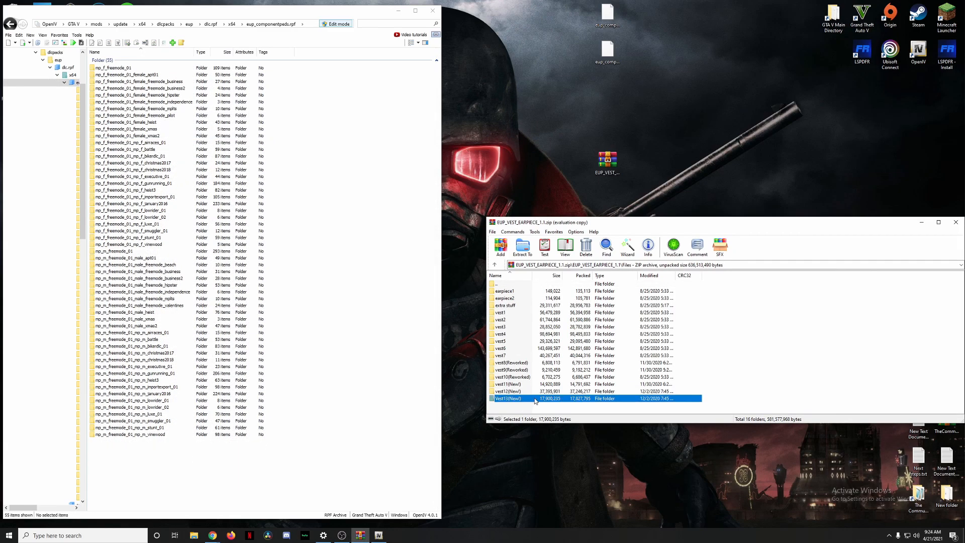
pyautogui.doubleClick(536, 399)
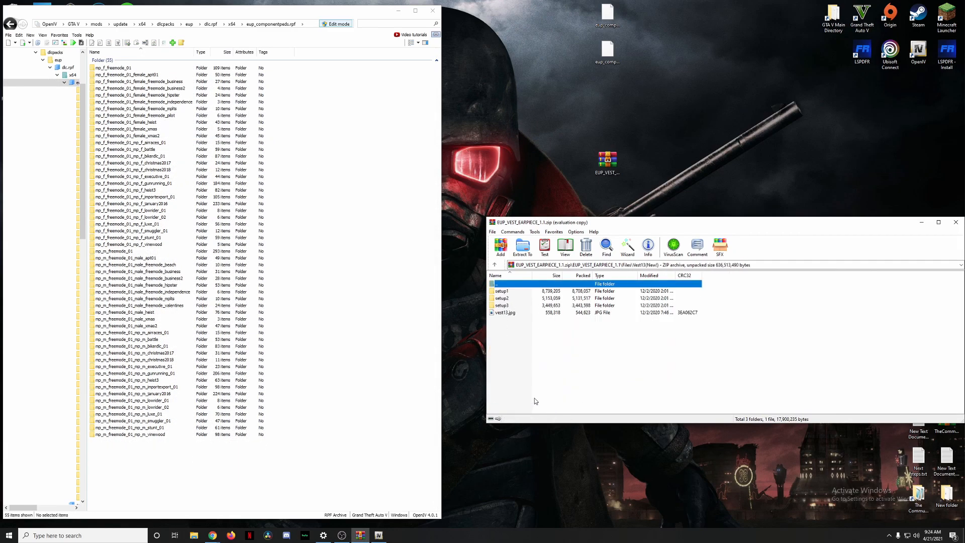
pyautogui.doubleClick(503, 312)
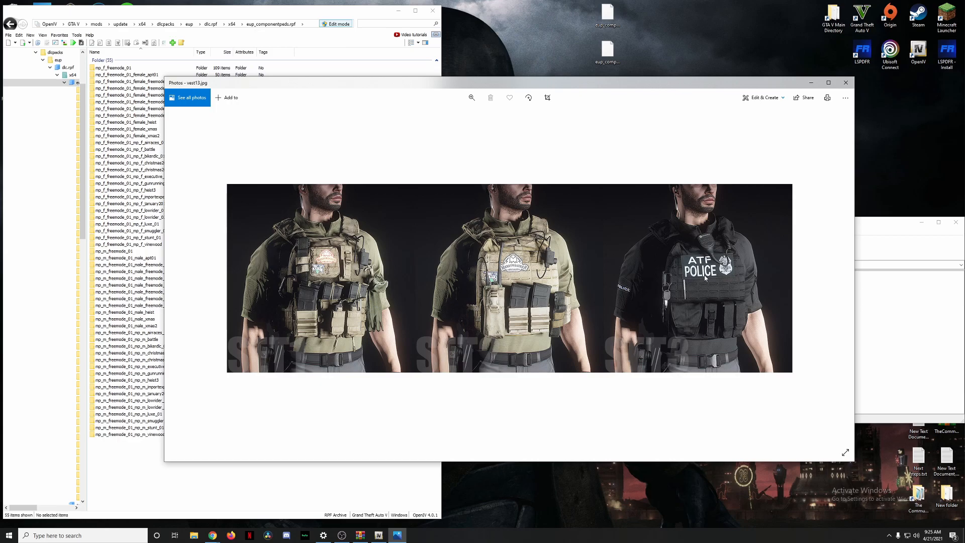
pyautogui.click(845, 82)
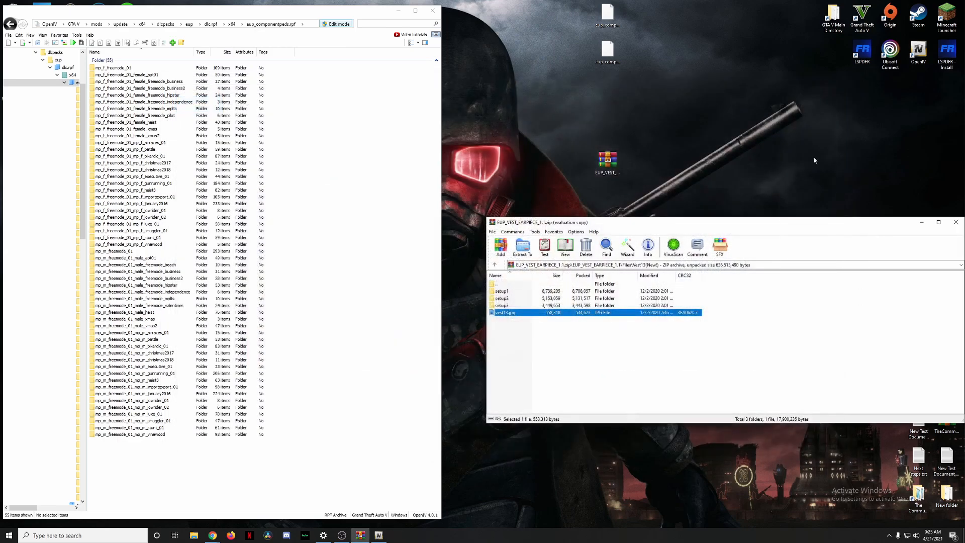
# Extract task_008_u.ydd and the task_diff_008_a texture from setup3's mp_m_freemode_01_mp_m_clothes_01 folder to the desktop
pyautogui.doubleClick(504, 305)
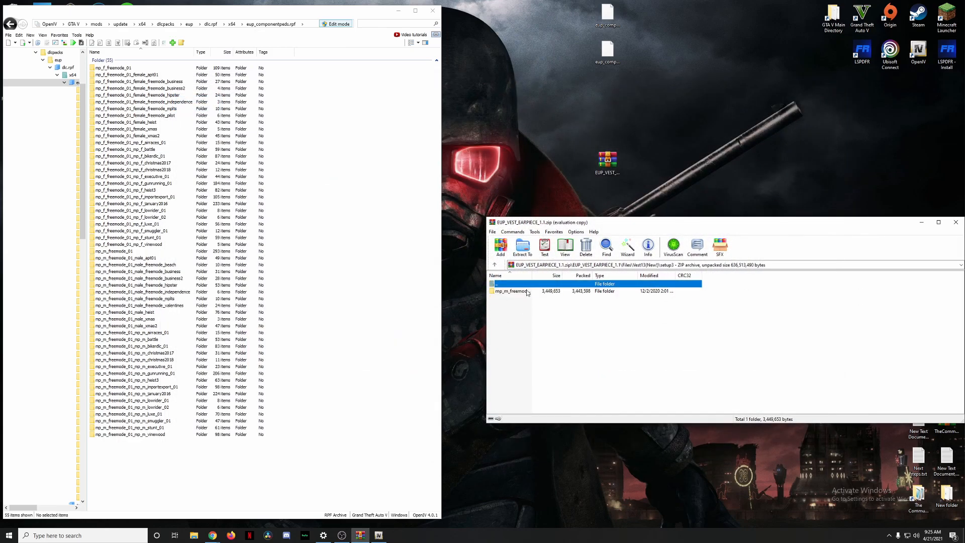
pyautogui.click(527, 292)
pyautogui.doubleClick(554, 294)
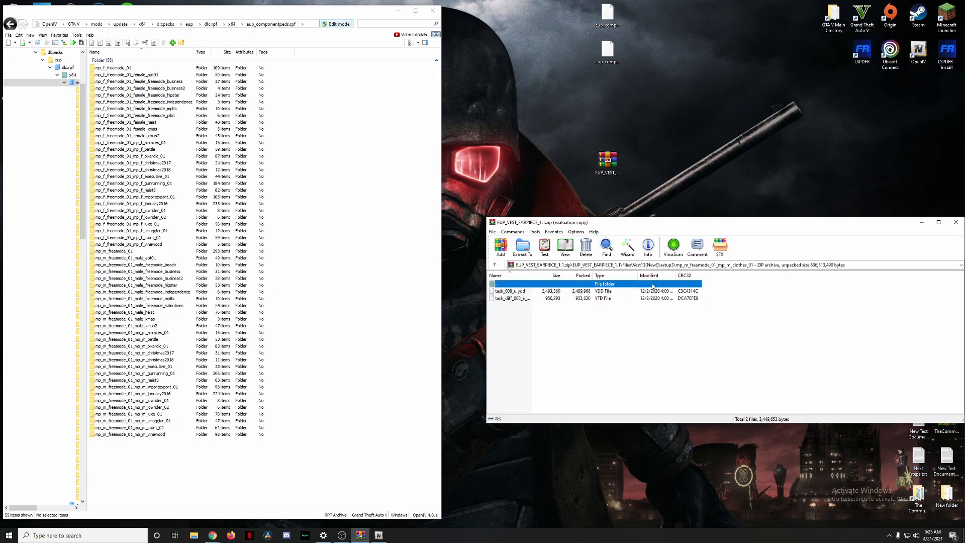
pyautogui.click(723, 267)
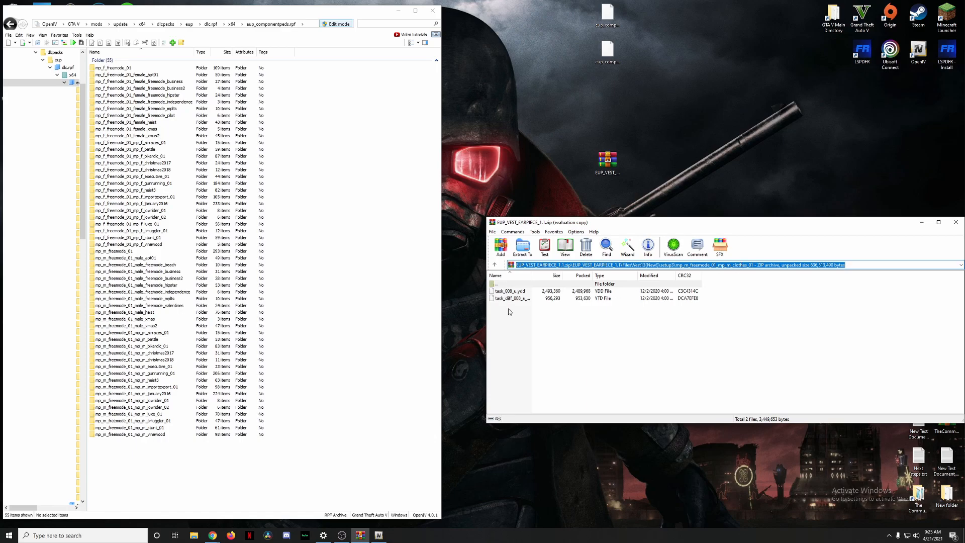
pyautogui.moveTo(507, 309); pyautogui.dragTo(506, 154)
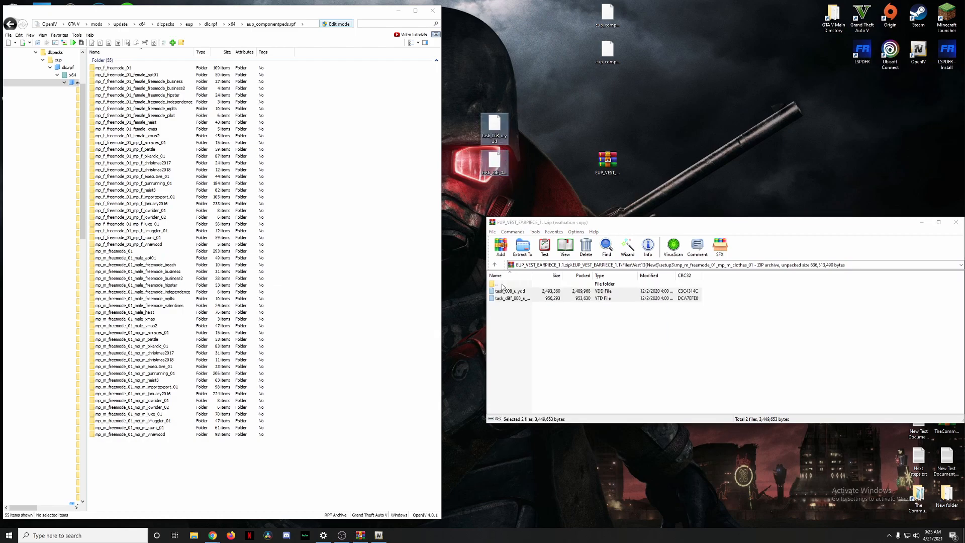
# Go back to the archive's Files folder, open vest4 and view the vest4.jpg preview
pyautogui.doubleClick(503, 284)
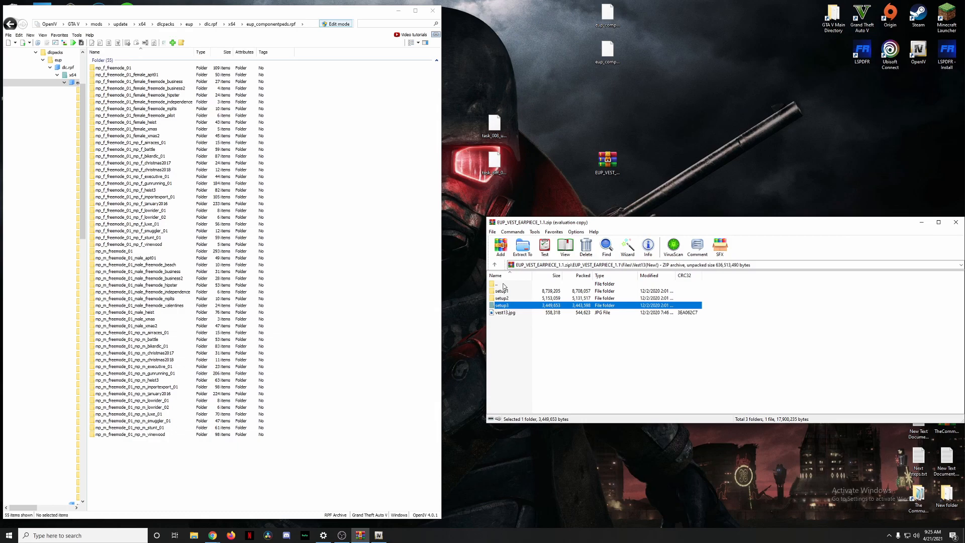
pyautogui.doubleClick(503, 285)
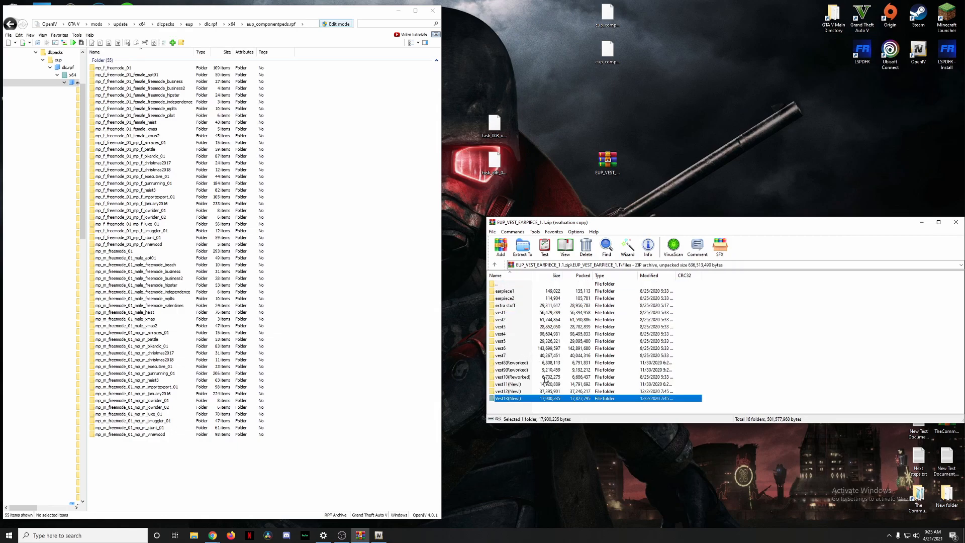
pyautogui.doubleClick(513, 334)
pyautogui.doubleClick(511, 312)
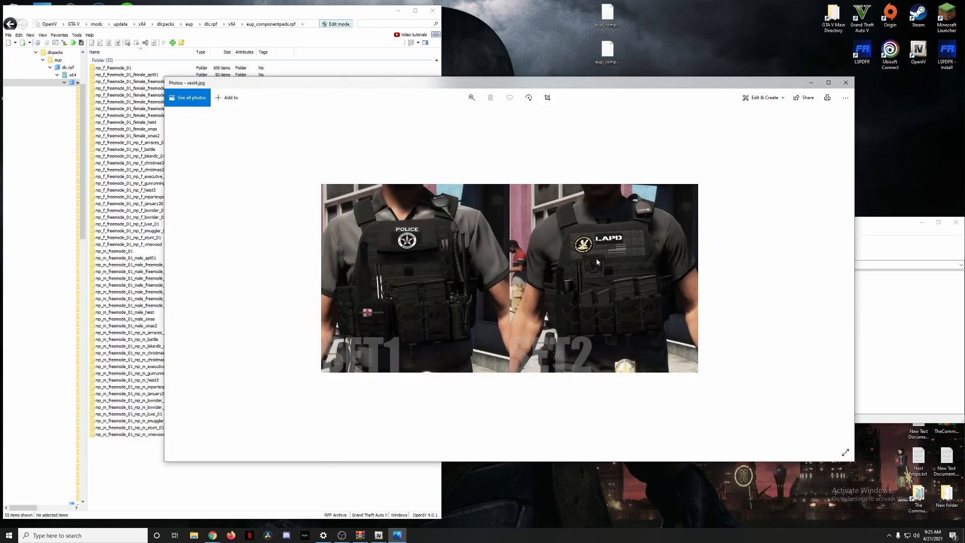
pyautogui.click(846, 82)
# Check the component folders in vest4's setup2 and setup1 size2, and open the mp_m_freemode_01_mp_m_vinewood folder in OpenIV
pyautogui.doubleClick(518, 304)
pyautogui.doubleClick(518, 293)
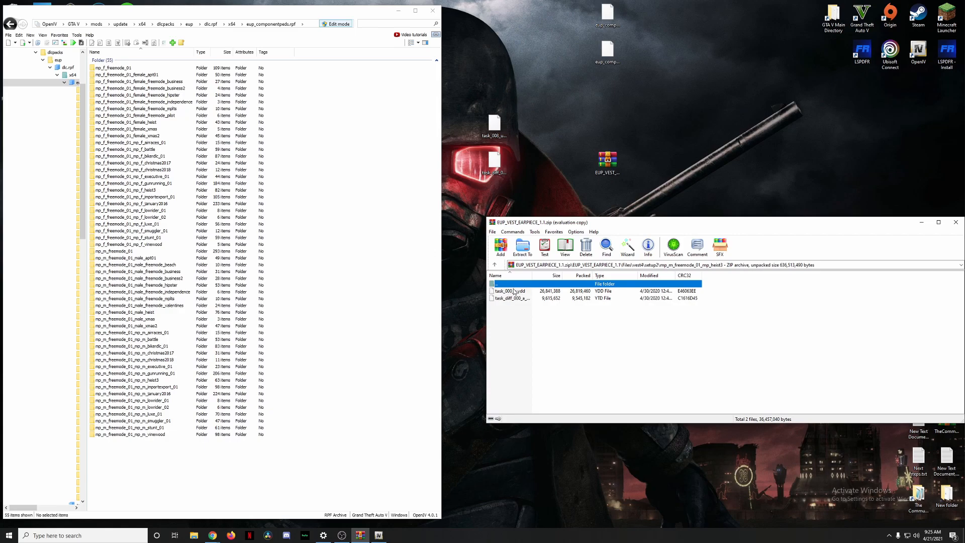
pyautogui.doubleClick(515, 284)
pyautogui.doubleClick(515, 285)
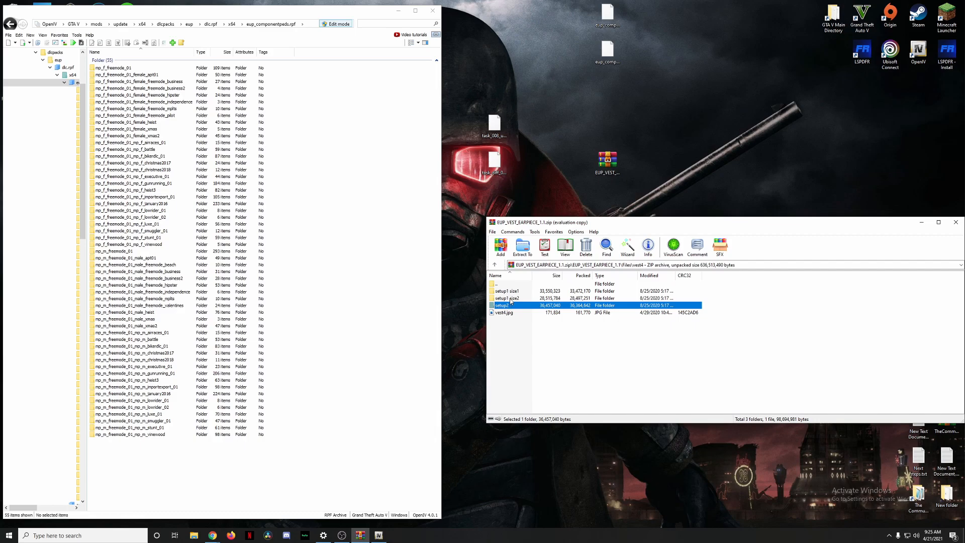
pyautogui.doubleClick(510, 298)
pyautogui.doubleClick(509, 292)
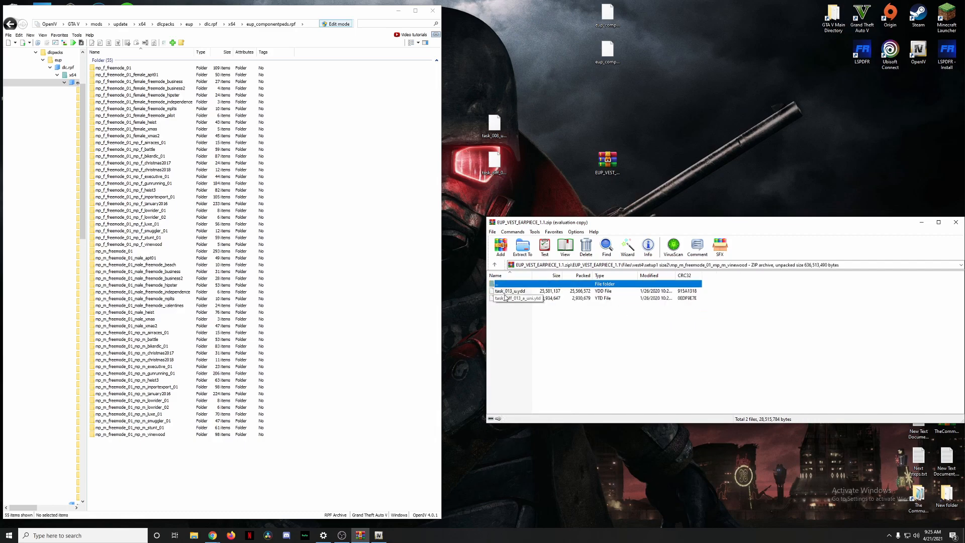
pyautogui.doubleClick(151, 434)
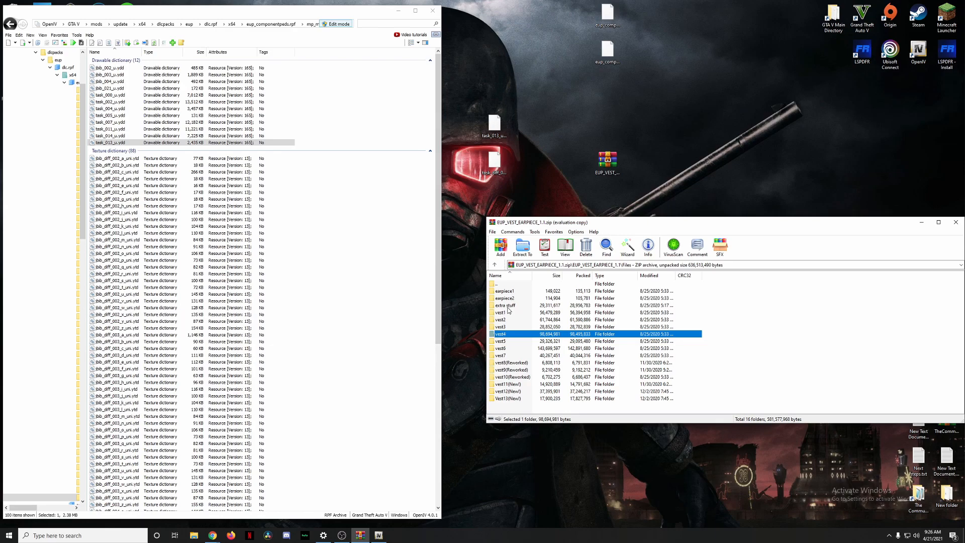
# Return OpenIV to eup_componentpeds.rpf and examine the "for ves11 setup1" folder in the archive's Textures folder
pyautogui.click(264, 24)
pyautogui.doubleClick(510, 284)
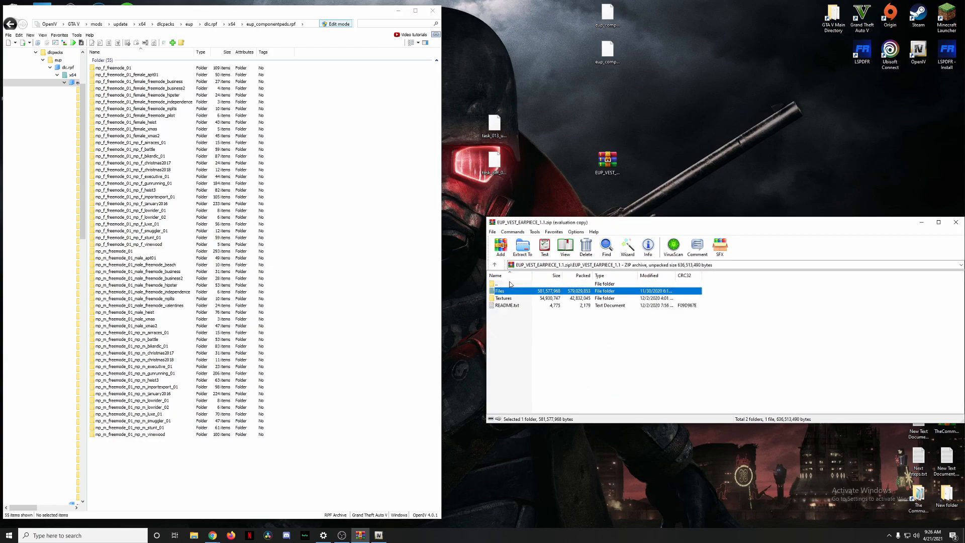
pyautogui.doubleClick(513, 300)
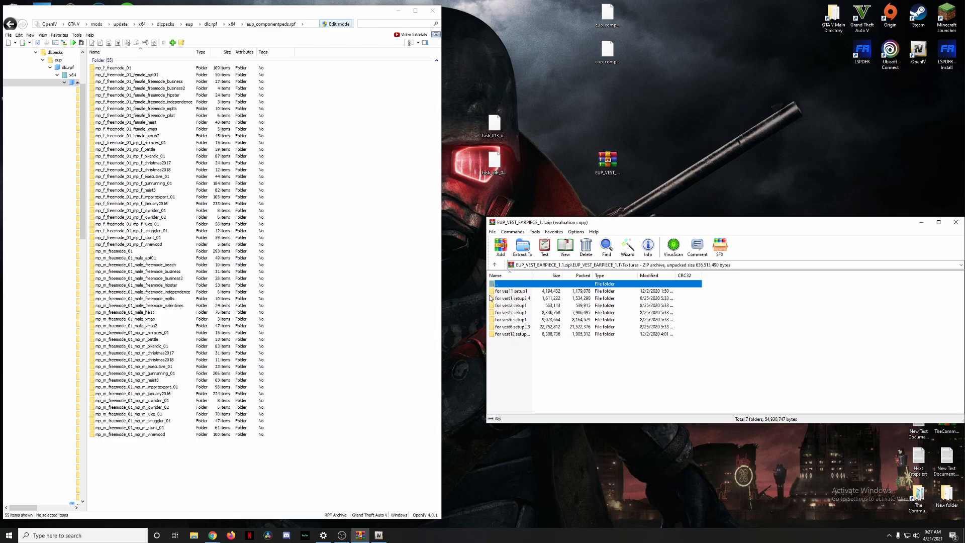
pyautogui.click(516, 291)
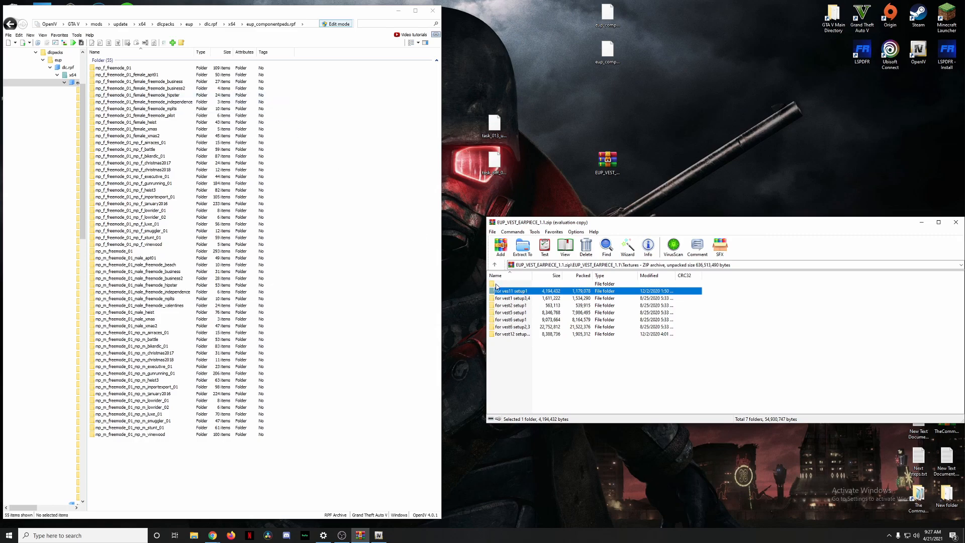
pyautogui.doubleClick(509, 293)
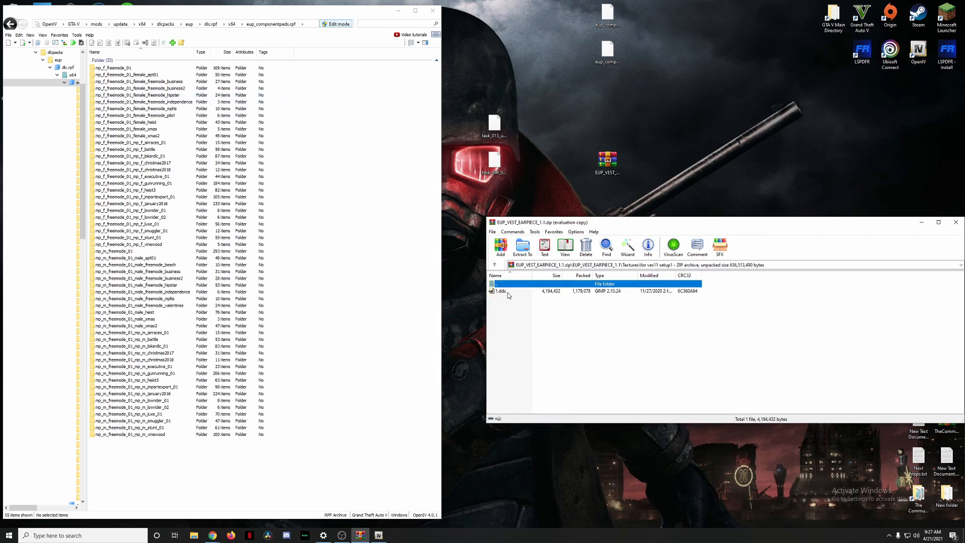
pyautogui.doubleClick(507, 285)
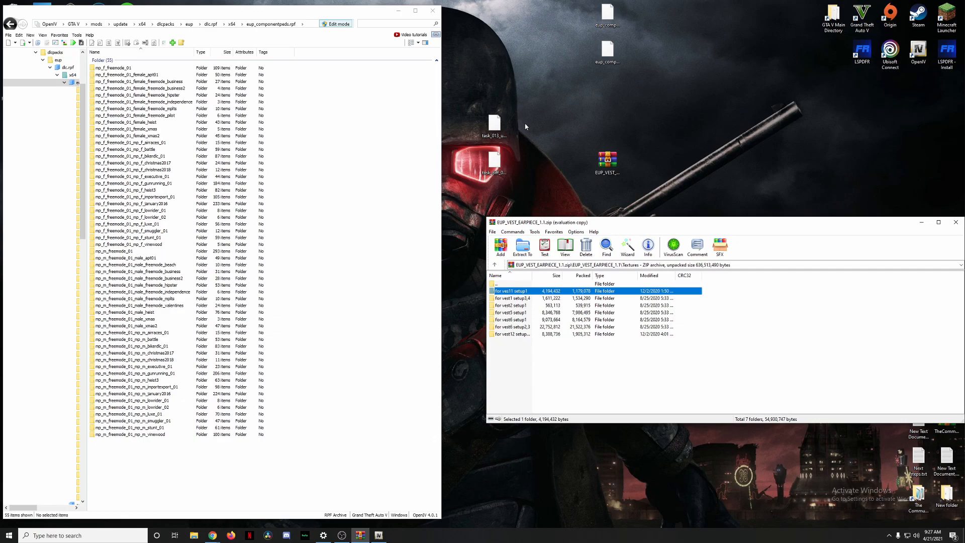
# Delete the task_013 model and texture files from the desktop
pyautogui.moveTo(525, 127); pyautogui.dragTo(485, 171)
pyautogui.rightClick(493, 159)
pyautogui.click(519, 272)
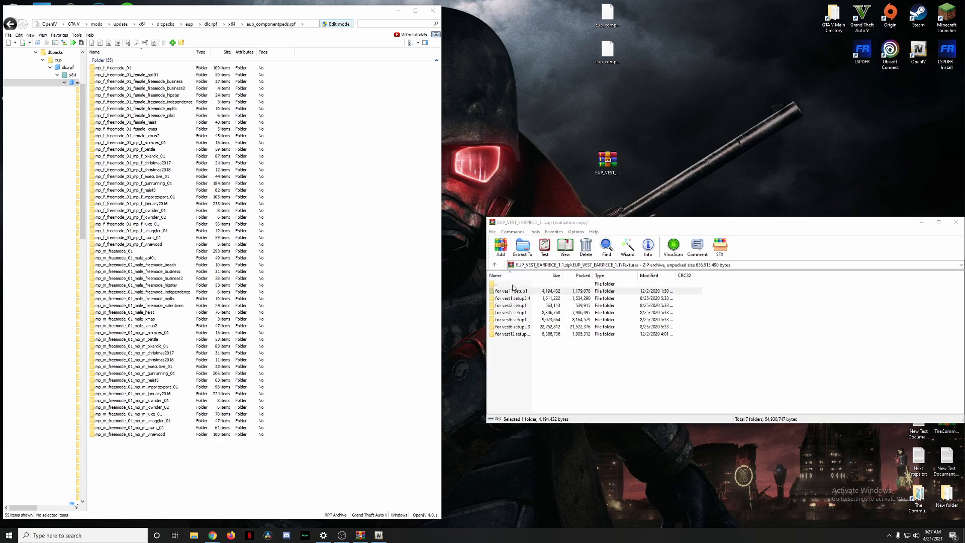
# Open vest11(New!) in the archive's Files folder, check its setup2 folder and view the vest11.jpg preview
pyautogui.doubleClick(512, 284)
pyautogui.doubleClick(510, 291)
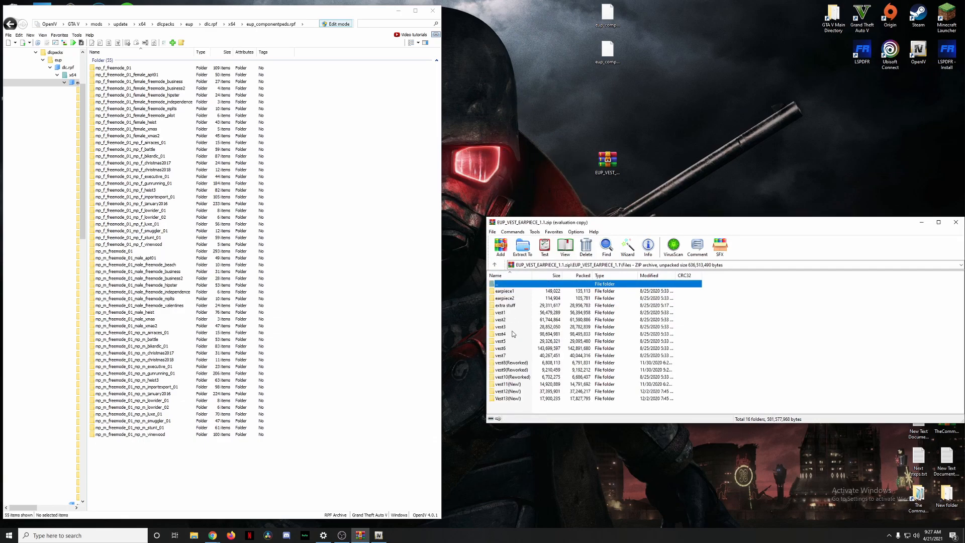
pyautogui.doubleClick(516, 385)
pyautogui.doubleClick(509, 299)
pyautogui.doubleClick(510, 285)
pyautogui.doubleClick(510, 306)
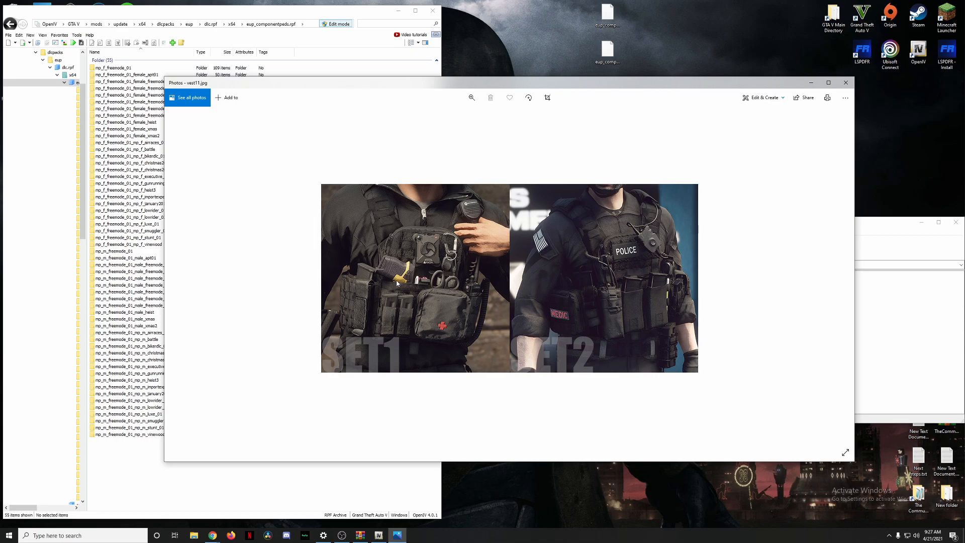
pyautogui.click(846, 82)
# Return to the archive's Textures folder and look through its "for ves11 setup1" and "for vest1 setup3,4" folders
pyautogui.doubleClick(501, 284)
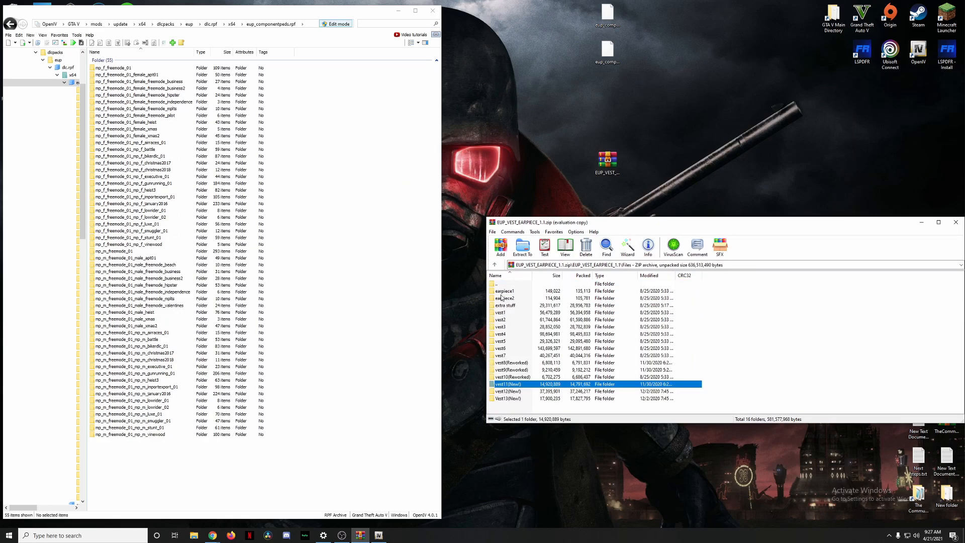
pyautogui.doubleClick(500, 284)
pyautogui.doubleClick(503, 298)
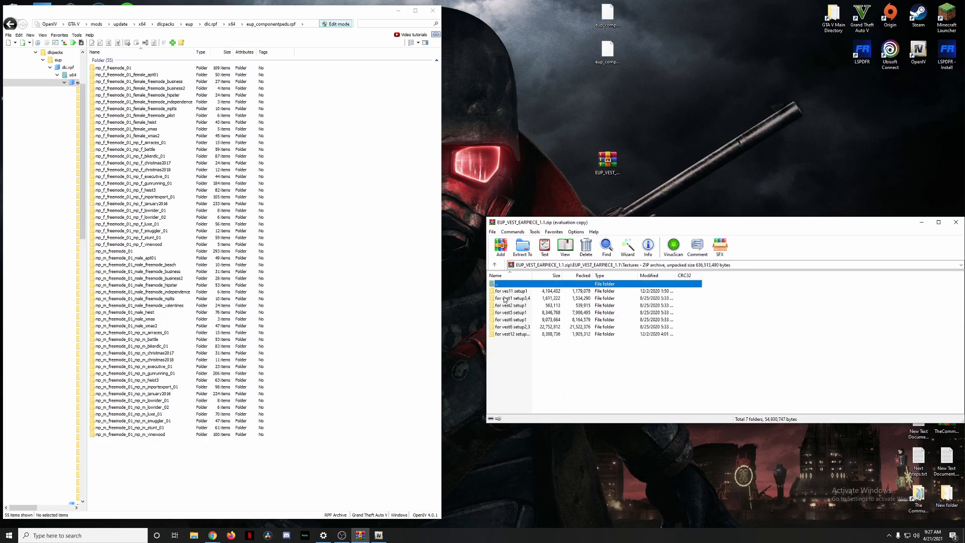
pyautogui.doubleClick(504, 292)
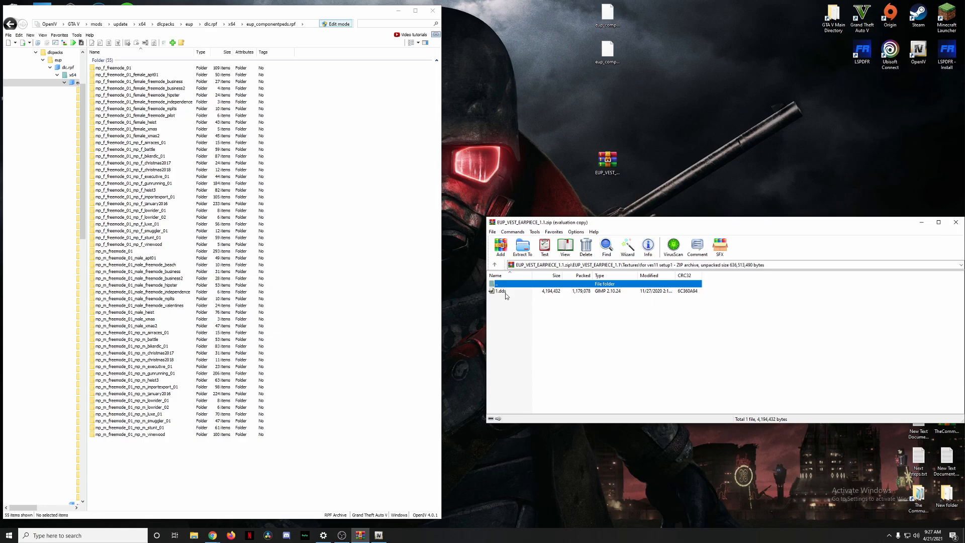
pyautogui.press('BackSpace')
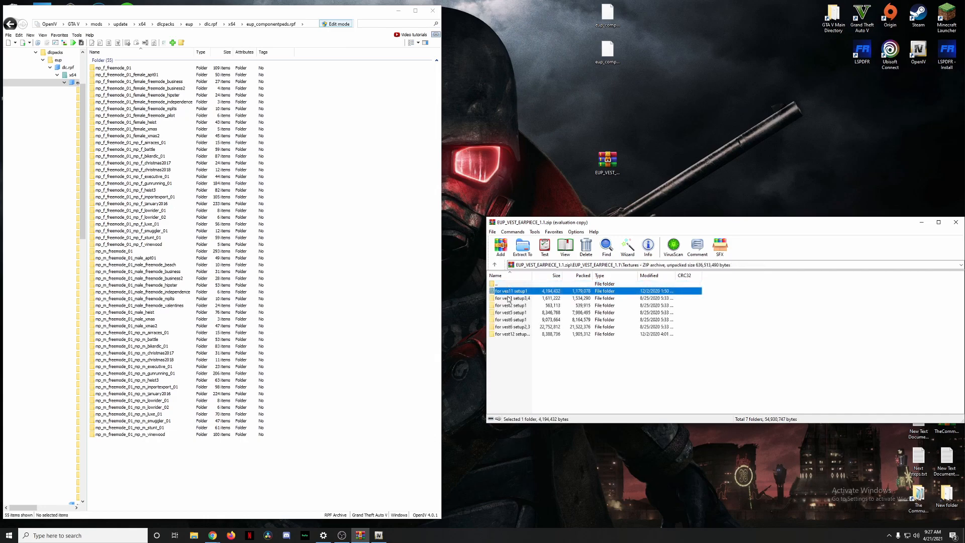
pyautogui.click(510, 298)
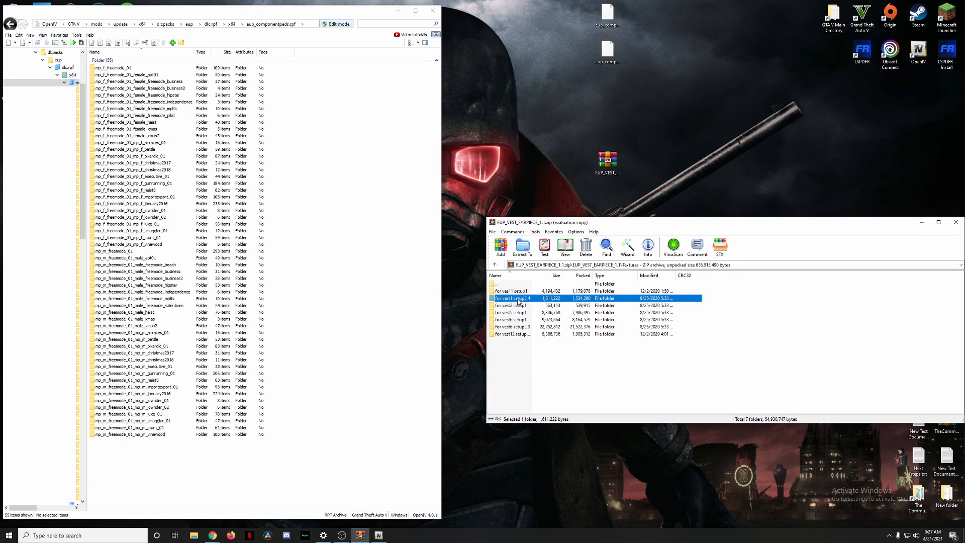
pyautogui.doubleClick(510, 300)
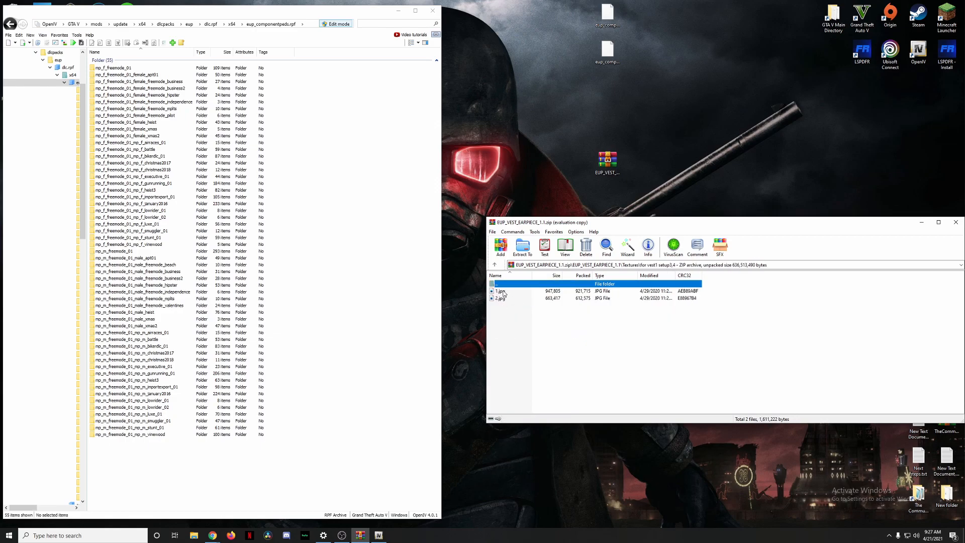
# Preview the textures 1.jpg and 2.jpg in the archive's "for vest1 setup3,4" folder
pyautogui.doubleClick(505, 292)
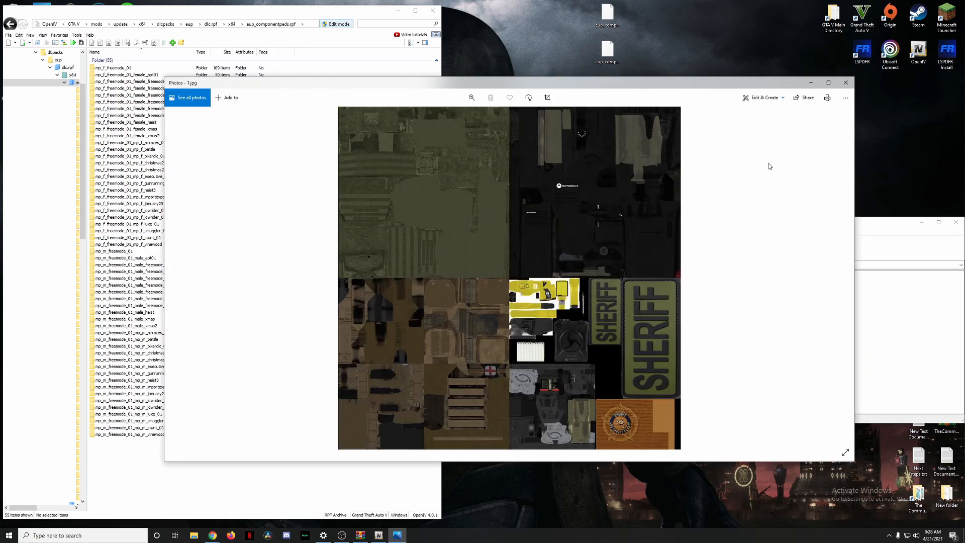
pyautogui.click(845, 82)
pyautogui.doubleClick(518, 300)
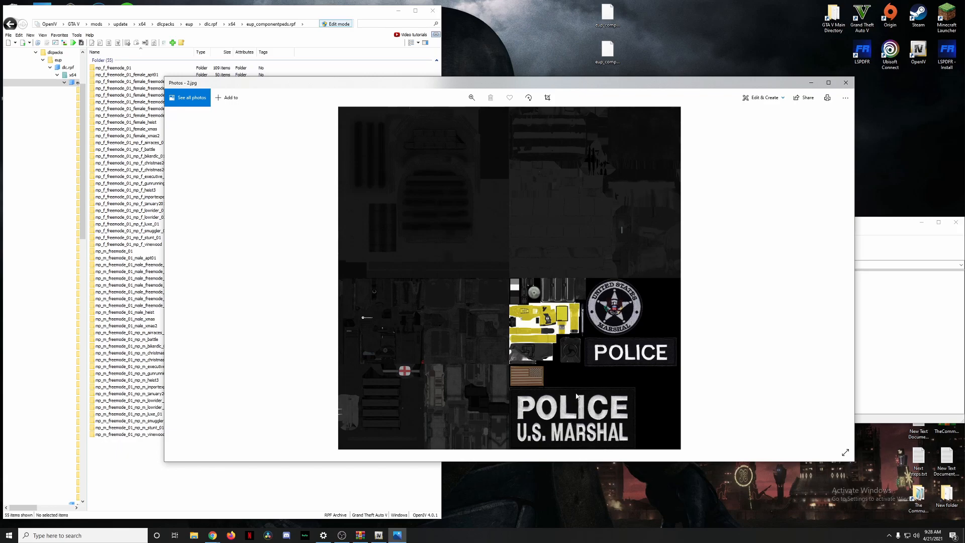
pyautogui.click(846, 83)
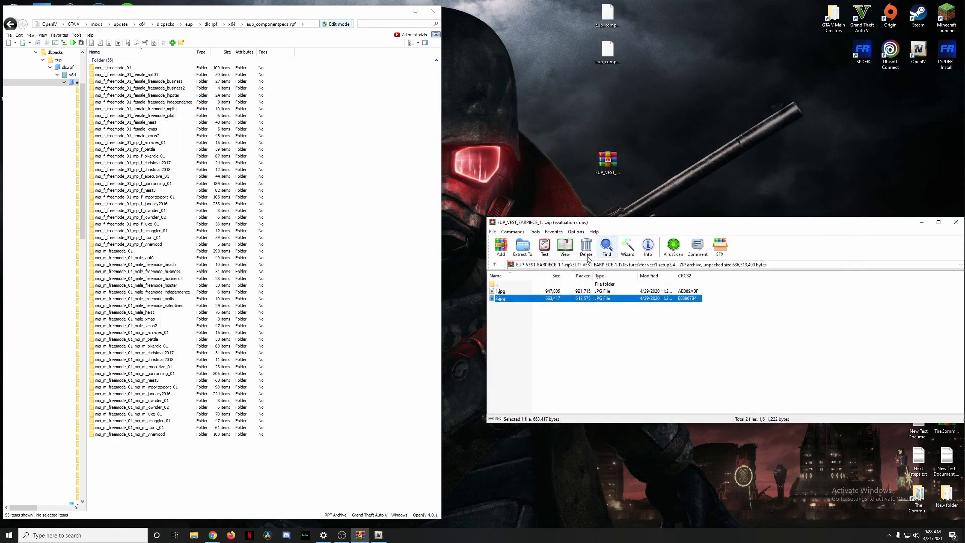
# Check 1.jpg from the "for vest1 setup3,4" folder again and extract it to the desktop
pyautogui.doubleClick(512, 292)
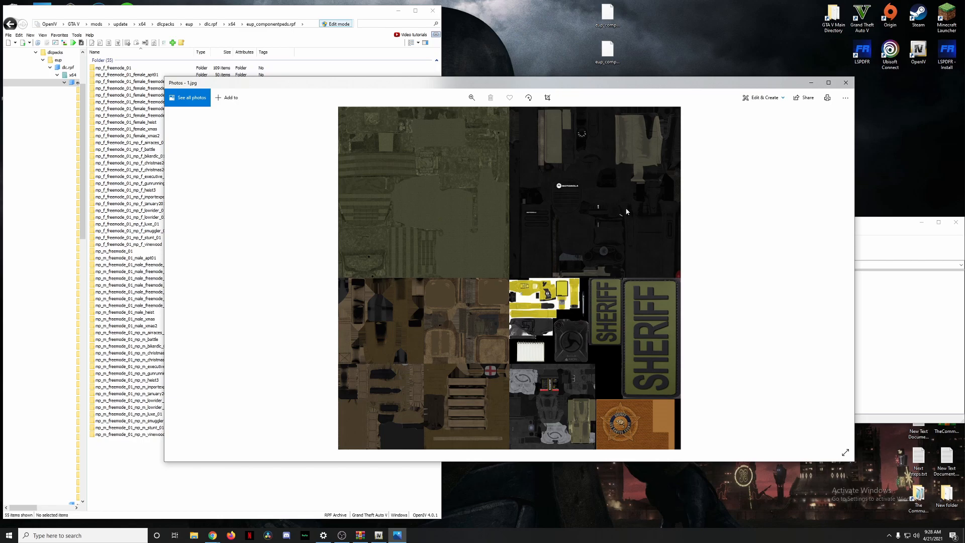
pyautogui.click(846, 83)
pyautogui.moveTo(519, 293); pyautogui.dragTo(516, 123)
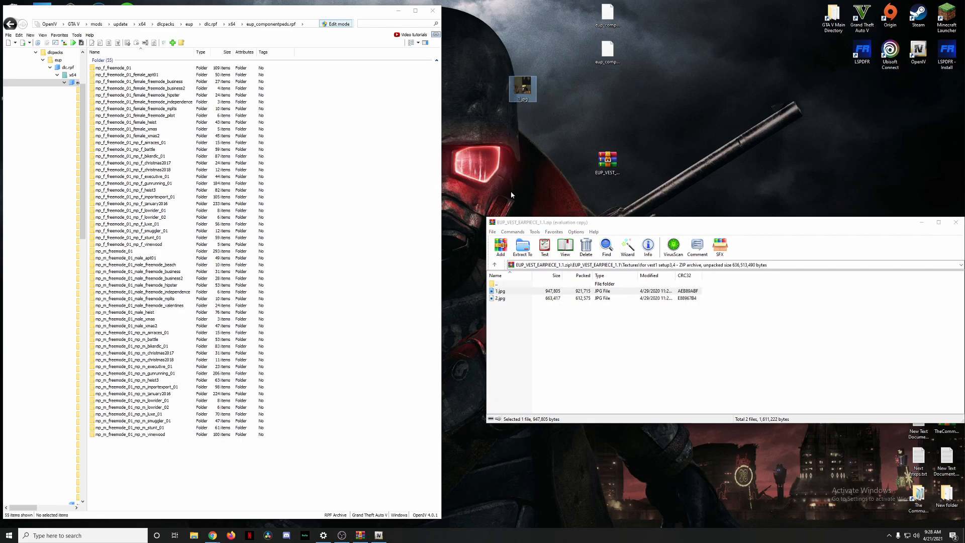
# In the archive's Files folder, open the mp_m_freemode_01_mp_m_vinewood folder inside vest1's setup3
pyautogui.doubleClick(502, 284)
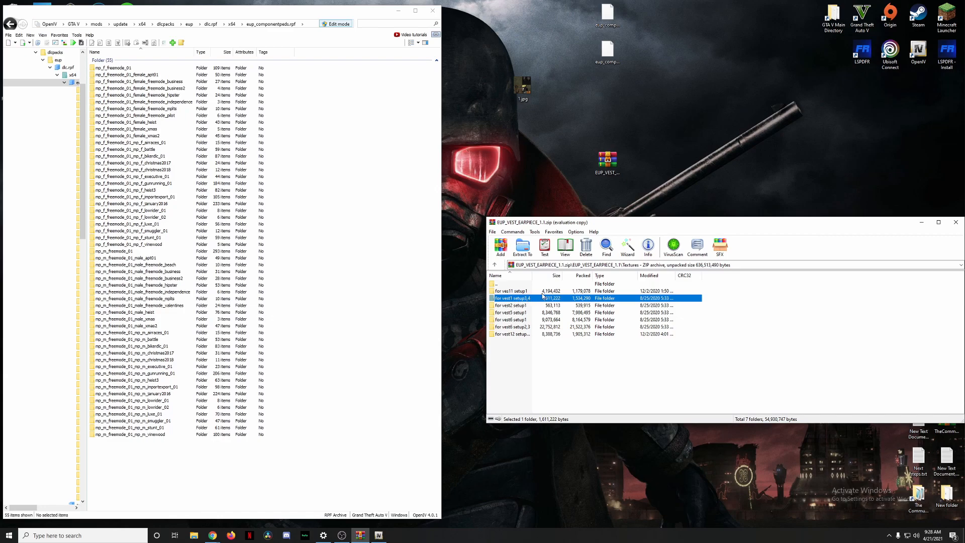
pyautogui.doubleClick(521, 285)
pyautogui.doubleClick(513, 292)
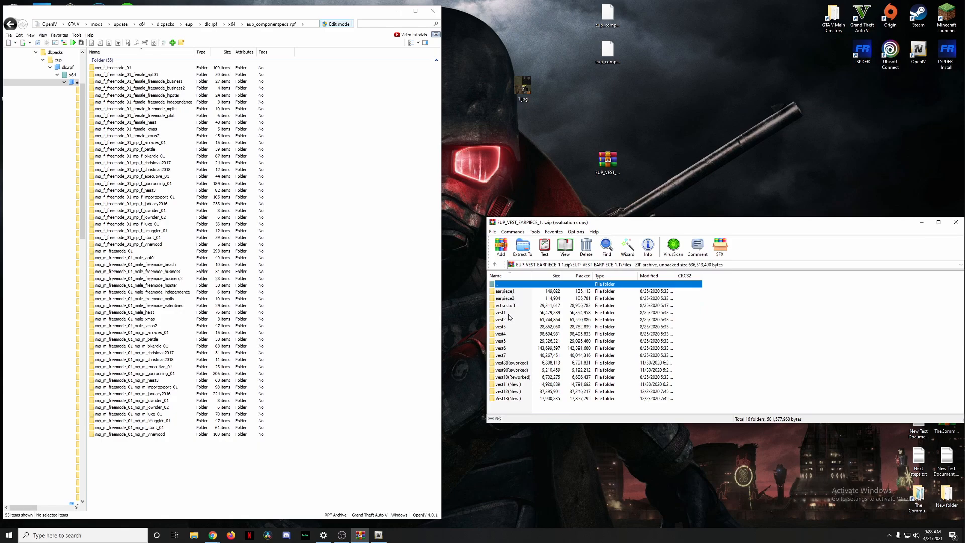
pyautogui.doubleClick(508, 314)
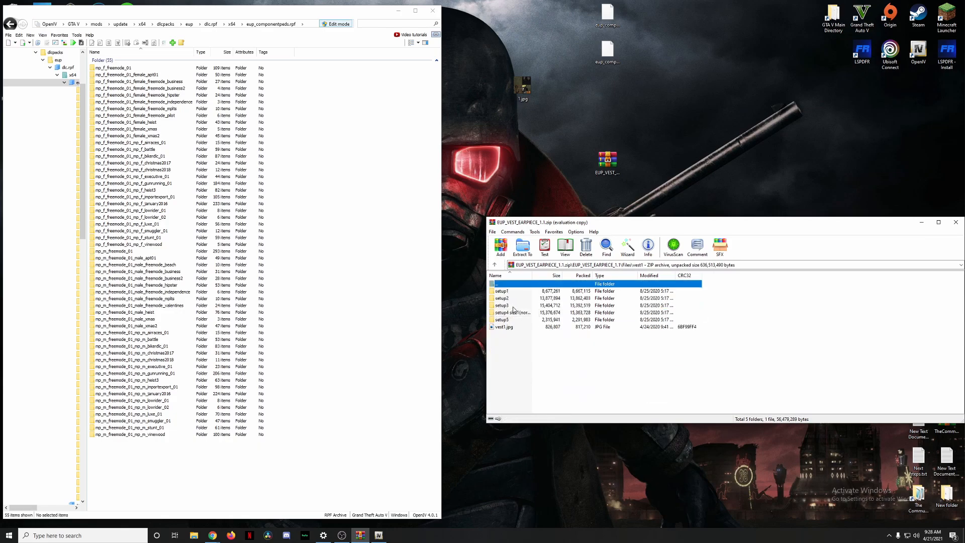
pyautogui.doubleClick(514, 306)
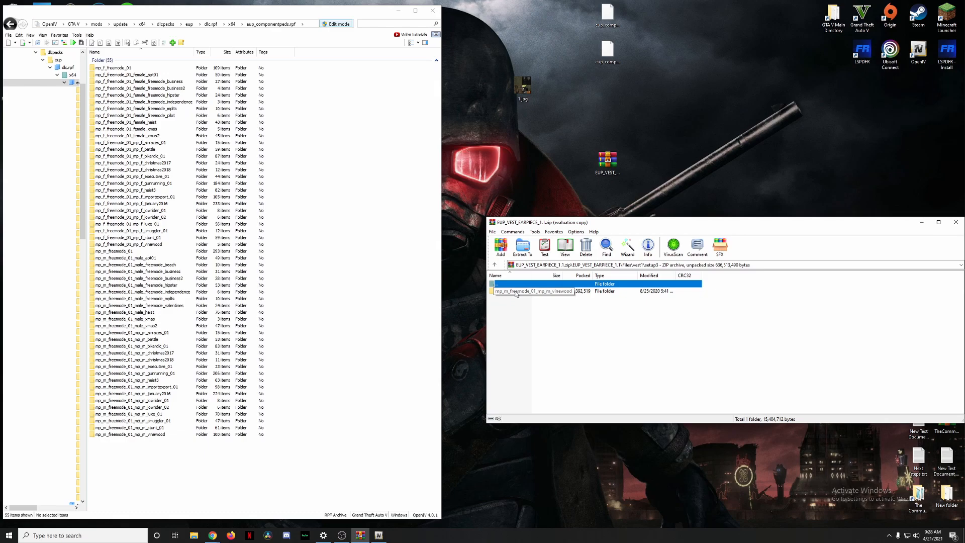
pyautogui.doubleClick(515, 292)
# Open mp_m_freemode_01_mp_m_vinewood in OpenIV and inspect the task_002_u.ydd vest model from different angles
pyautogui.doubleClick(143, 434)
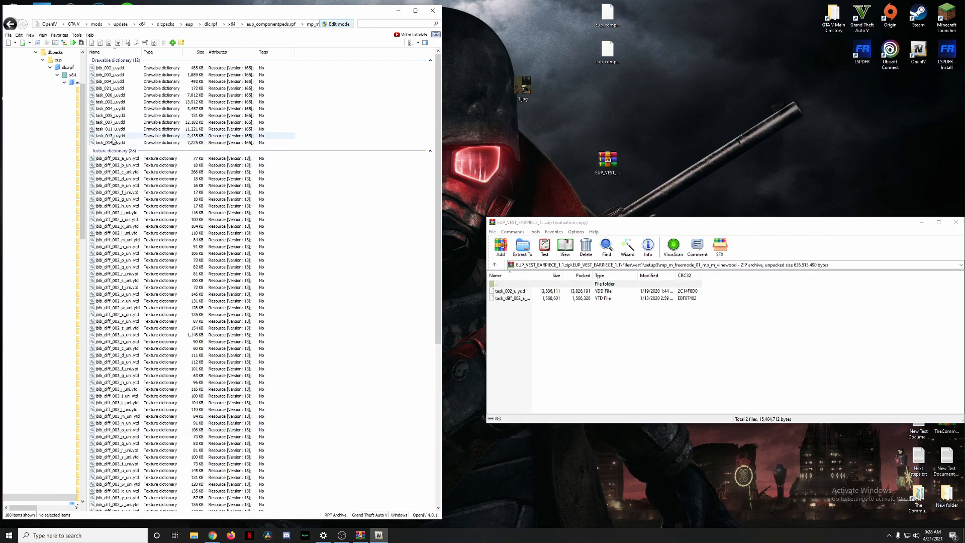
pyautogui.doubleClick(113, 102)
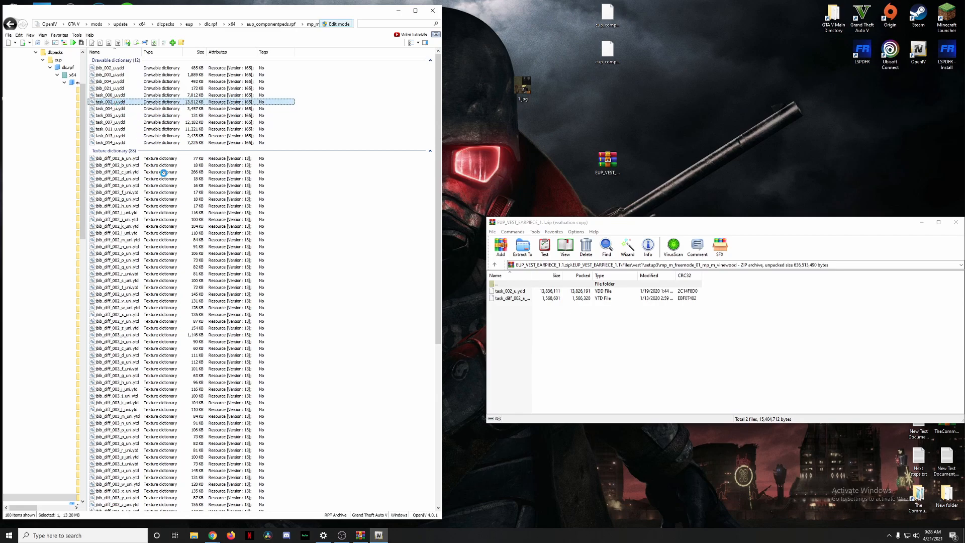
pyautogui.moveTo(288, 301); pyautogui.dragTo(251, 294)
pyautogui.moveTo(278, 265); pyautogui.dragTo(237, 266)
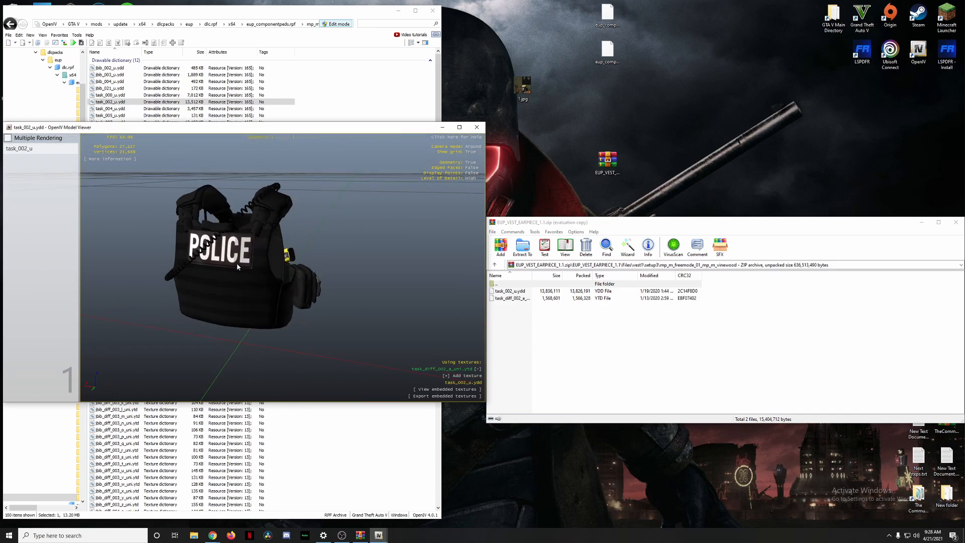
pyautogui.click(476, 127)
# Filter the folder to the 002 files and open task_diff_002_a_uni.ytd in the texture editor
pyautogui.scroll(-10, 301, 226)
pyautogui.click(382, 23)
pyautogui.write('0')
pyautogui.click(330, 230)
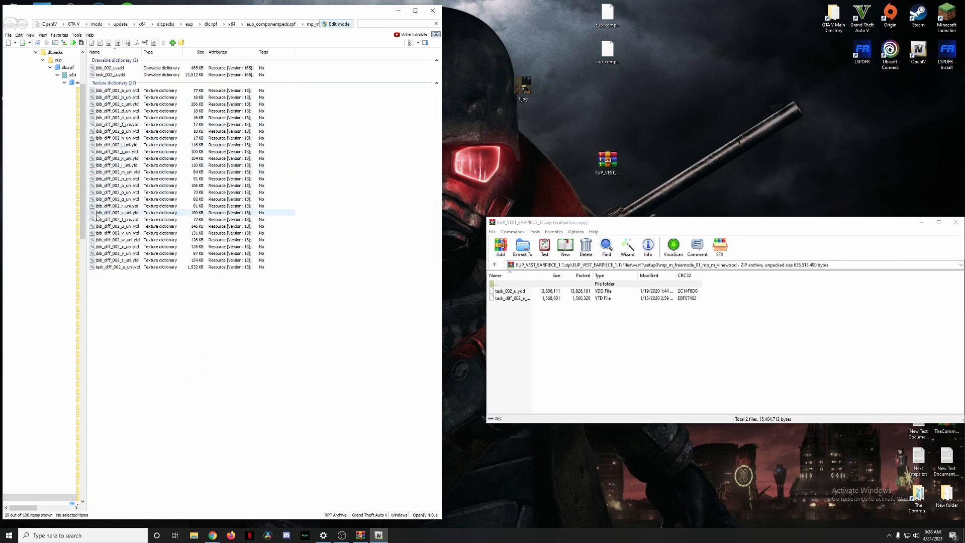
pyautogui.click(107, 267)
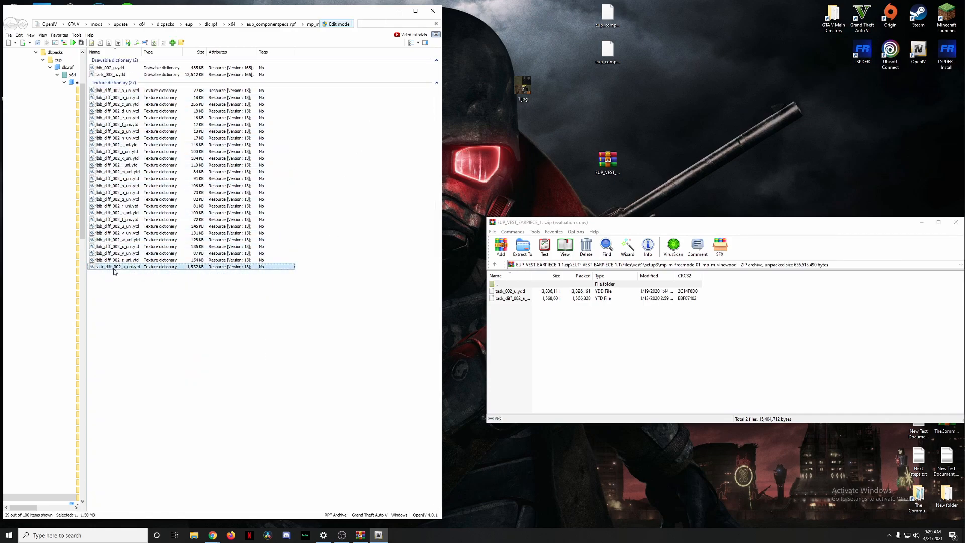
pyautogui.doubleClick(116, 267)
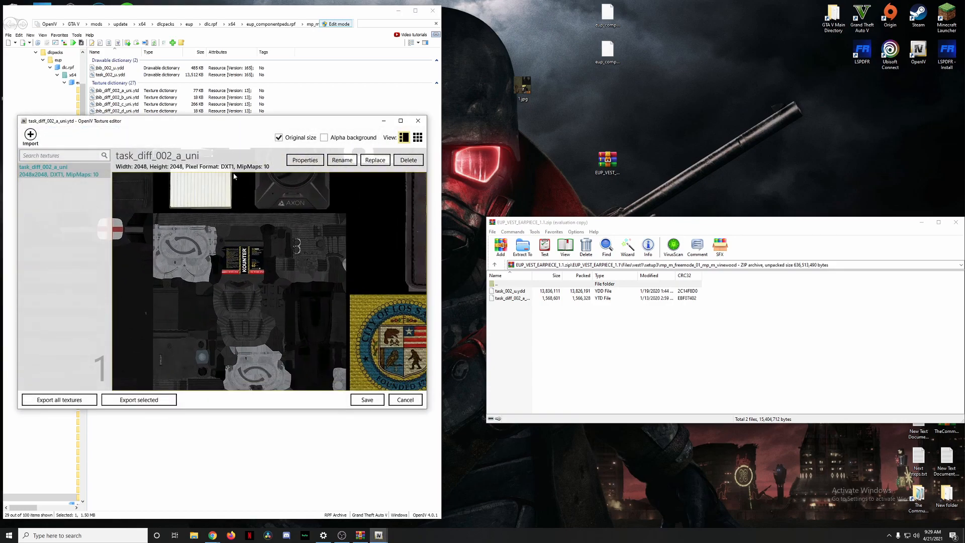
pyautogui.moveTo(273, 240); pyautogui.dragTo(203, 304)
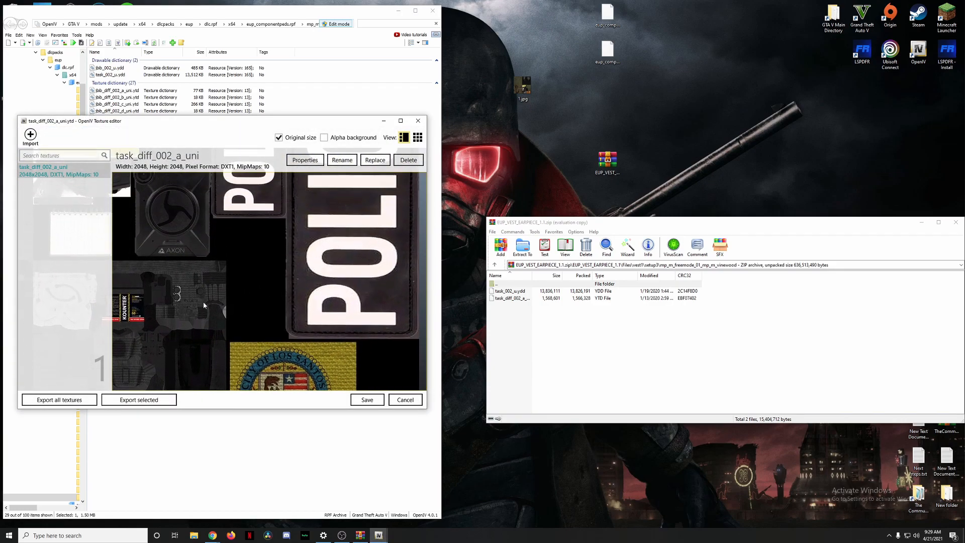
# Replace the task_diff_002_a_uni texture with 1.jpg from the desktop and save the texture dictionary
pyautogui.click(376, 160)
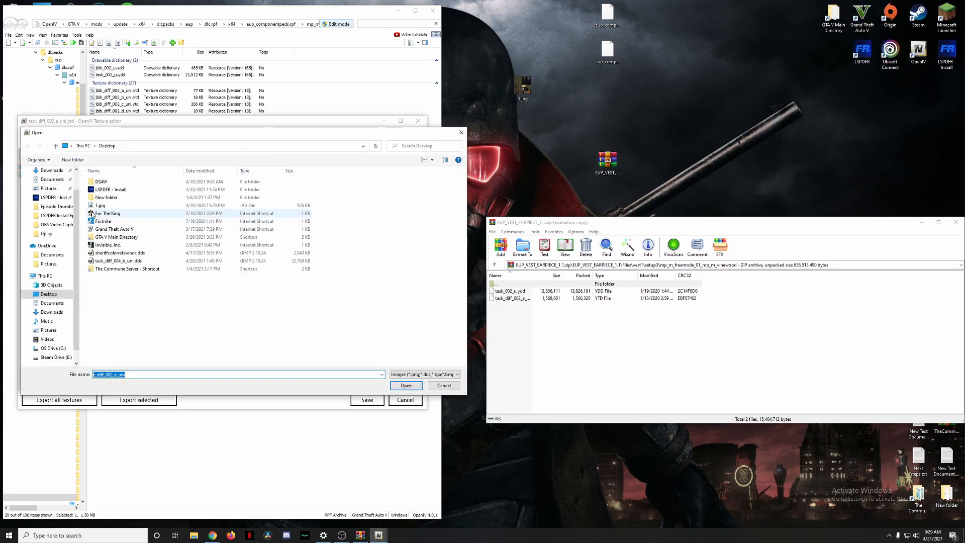
pyautogui.click(107, 206)
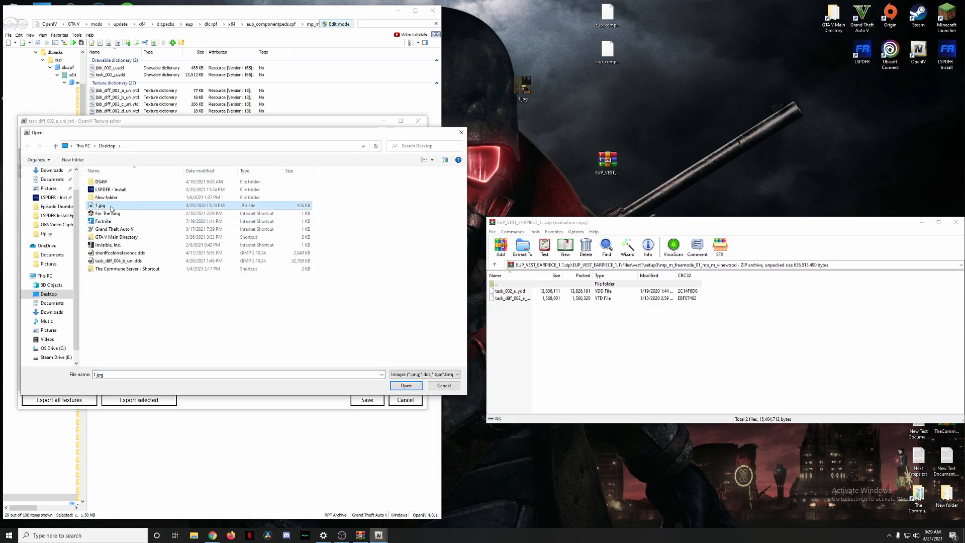
pyautogui.doubleClick(111, 206)
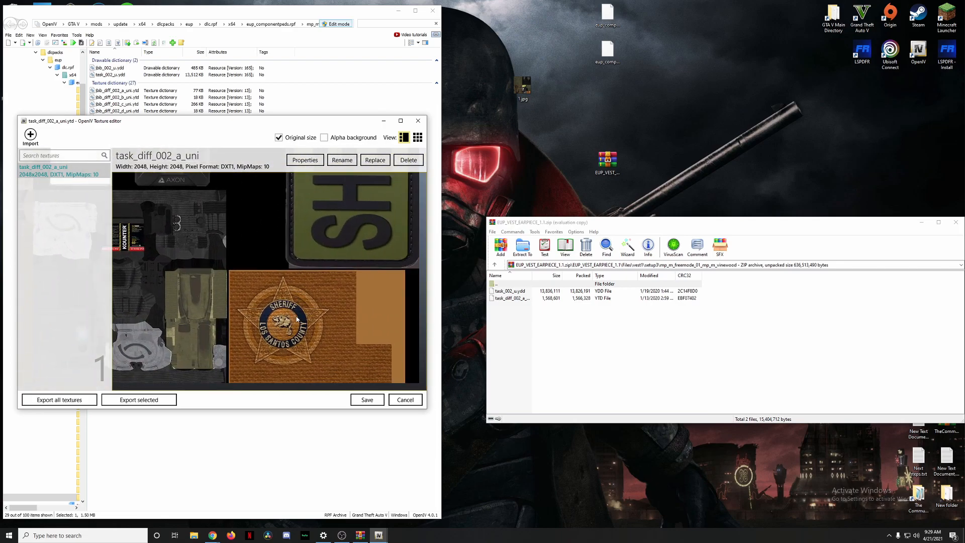
pyautogui.click(368, 400)
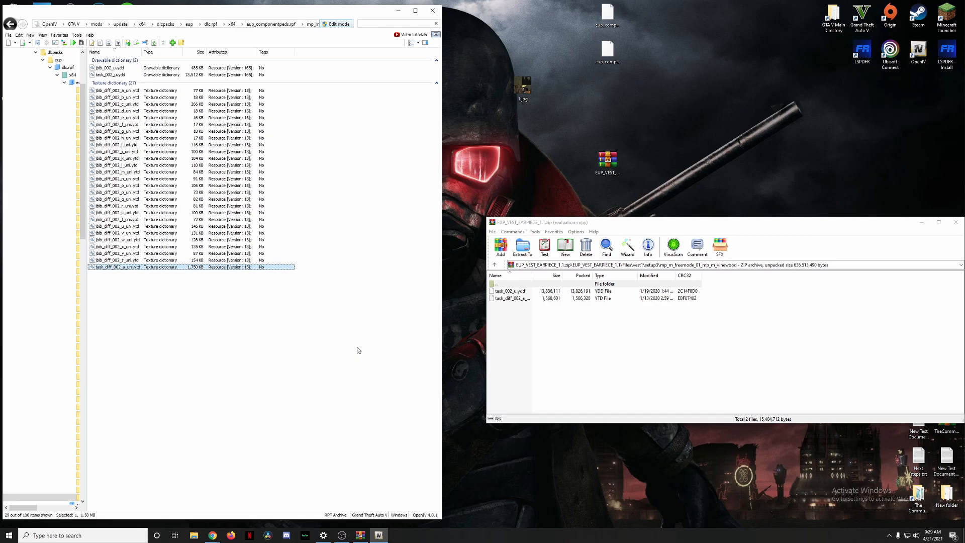
# Return to the archive's Textures folder and check the contents of "for vest2 setup1"
pyautogui.doubleClick(492, 285)
pyautogui.doubleClick(496, 285)
pyautogui.doubleClick(497, 284)
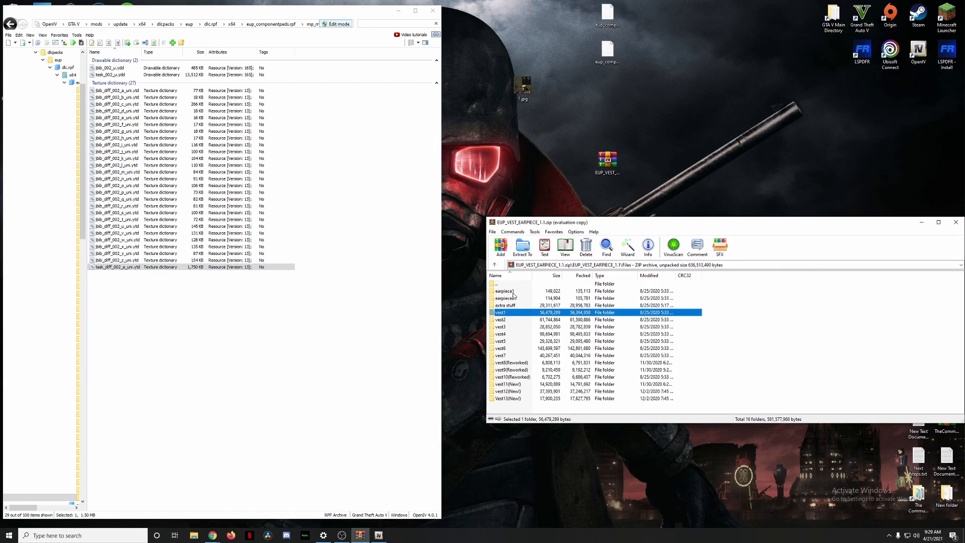
pyautogui.doubleClick(513, 284)
pyautogui.doubleClick(511, 299)
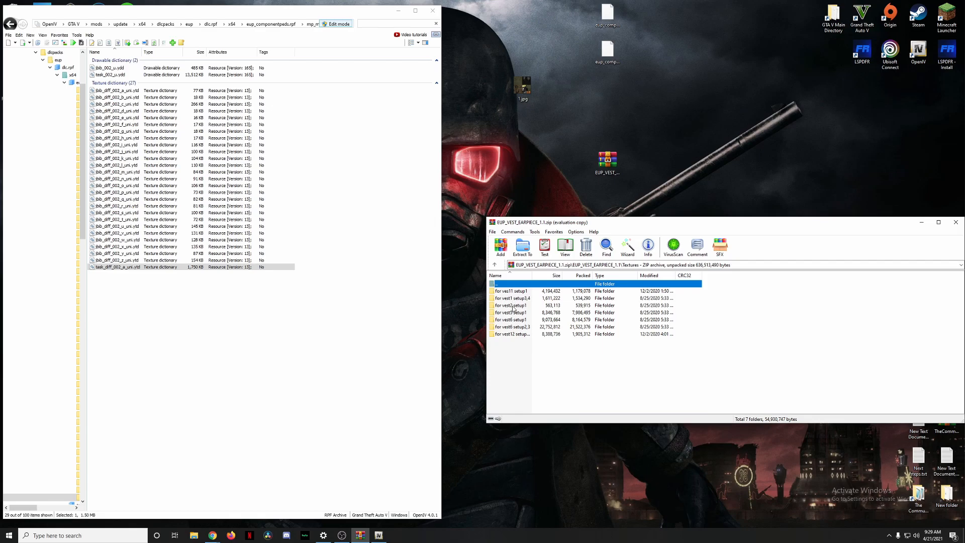
pyautogui.doubleClick(513, 306)
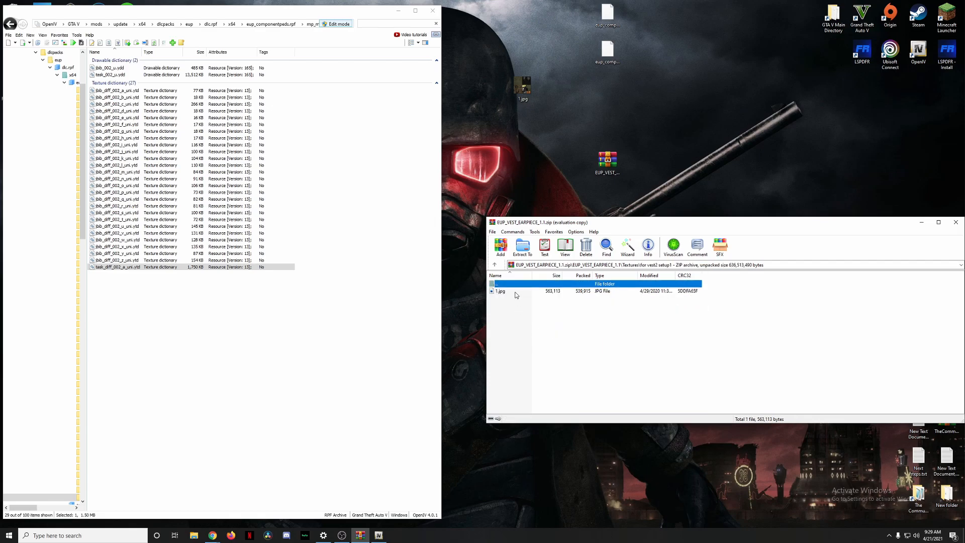
# Open vest2 in the archive's Files folder and view the vest2.jpg preview
pyautogui.doubleClick(513, 285)
pyautogui.doubleClick(513, 285)
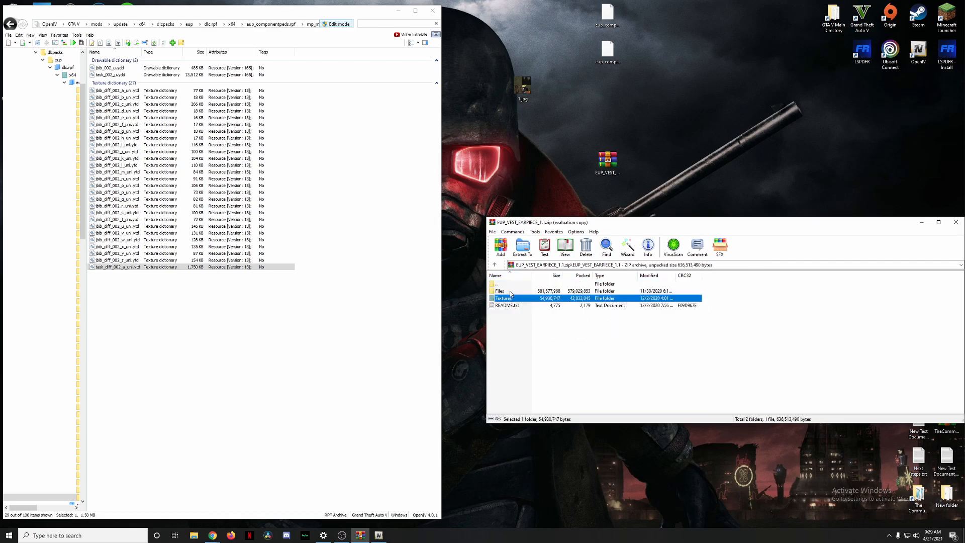
pyautogui.doubleClick(510, 291)
pyautogui.doubleClick(512, 320)
pyautogui.doubleClick(510, 327)
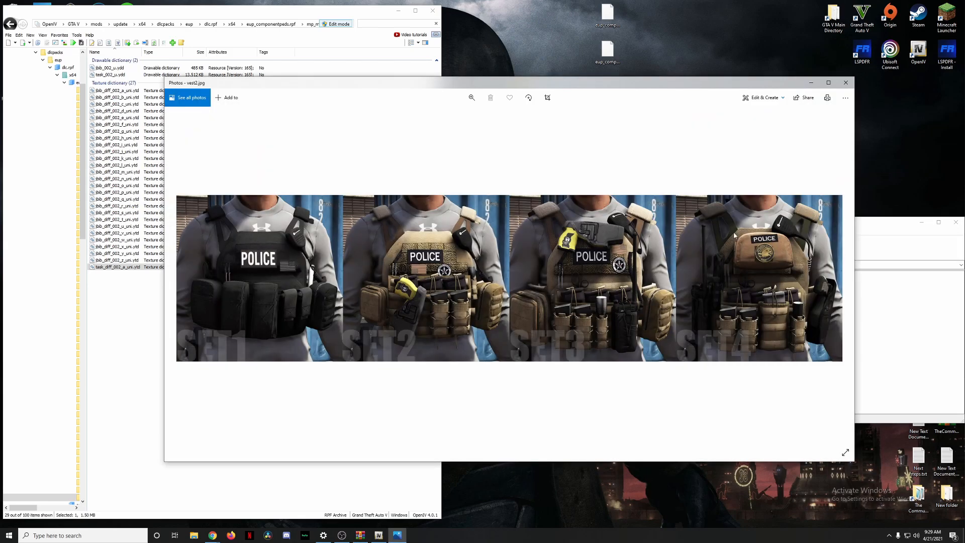
pyautogui.click(845, 82)
# Go back to the archive's Textures folder and open "for vest5 setup1"
pyautogui.click(519, 286)
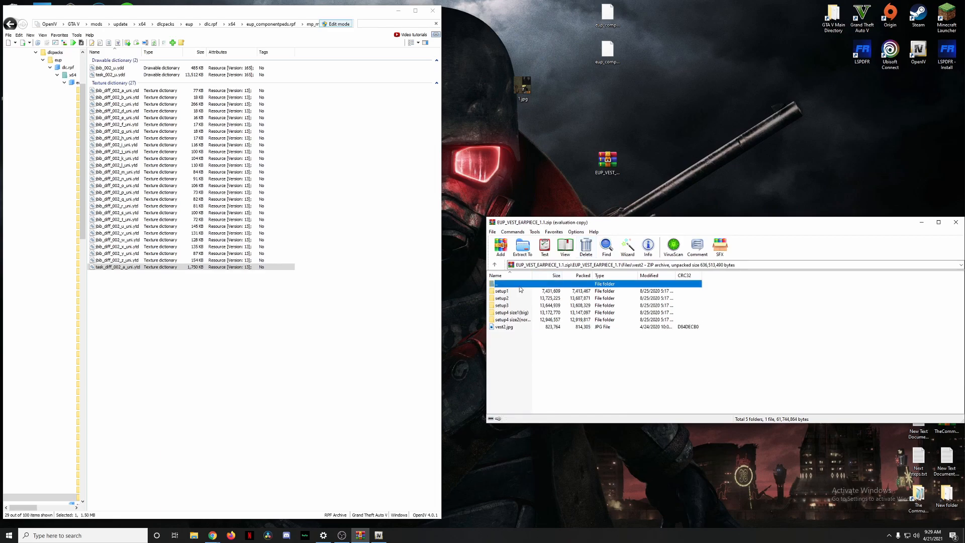
pyautogui.doubleClick(498, 284)
pyautogui.doubleClick(506, 298)
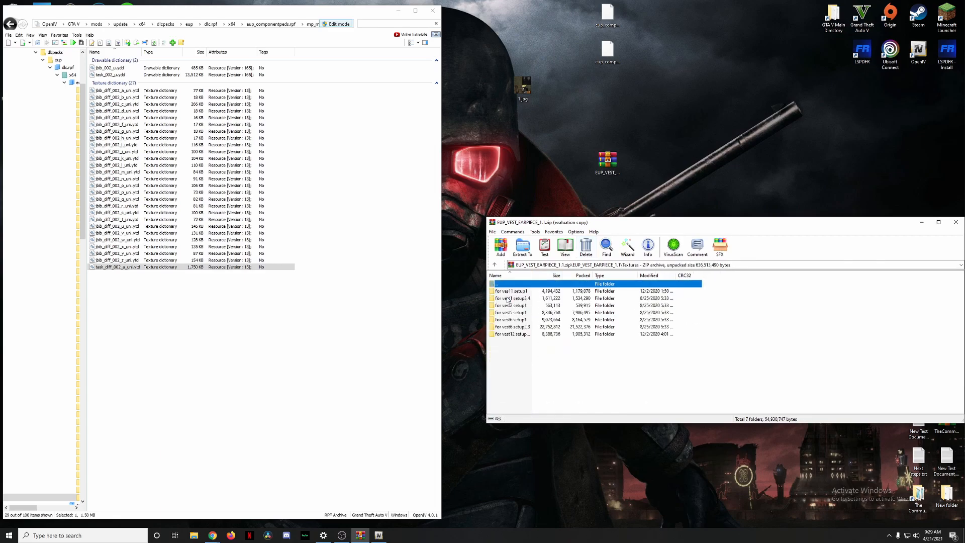
pyautogui.doubleClick(511, 314)
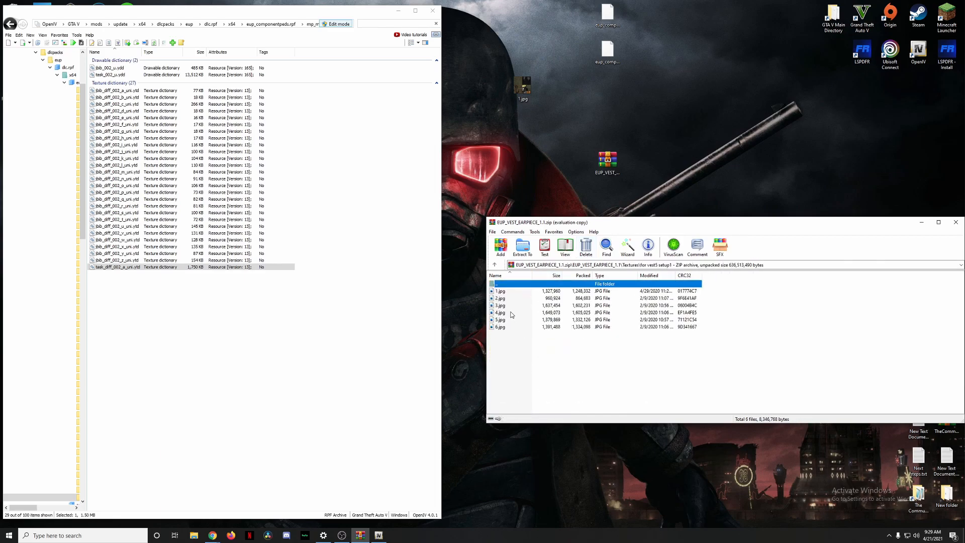
# Open vest5 in the archive's Files folder and view the vest5.jpg preview
pyautogui.doubleClick(508, 285)
pyautogui.doubleClick(507, 285)
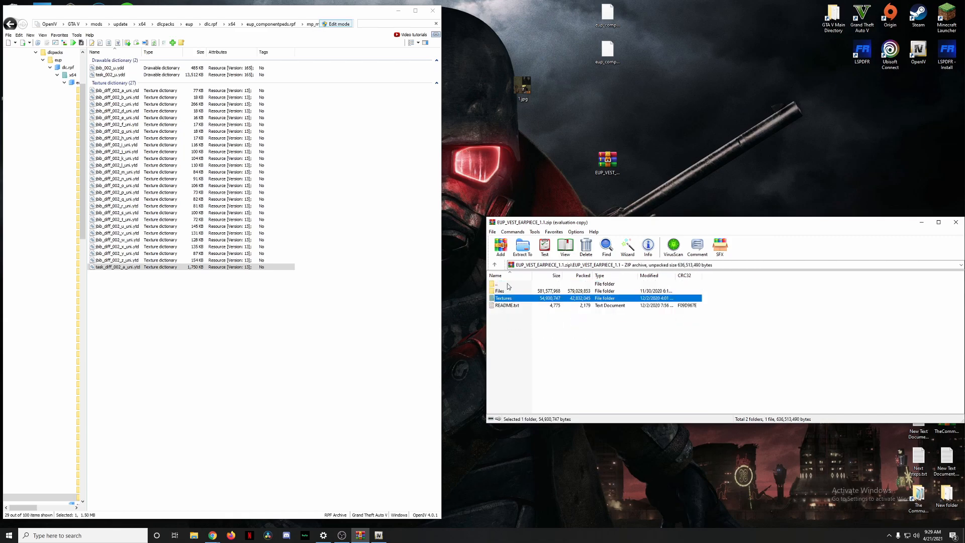
pyautogui.doubleClick(510, 290)
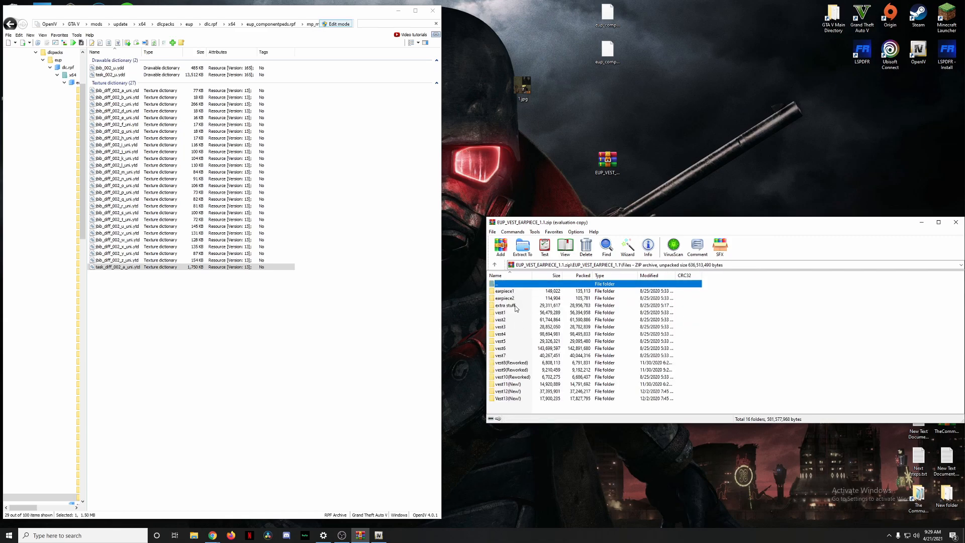
pyautogui.doubleClick(514, 340)
pyautogui.click(512, 305)
pyautogui.doubleClick(512, 305)
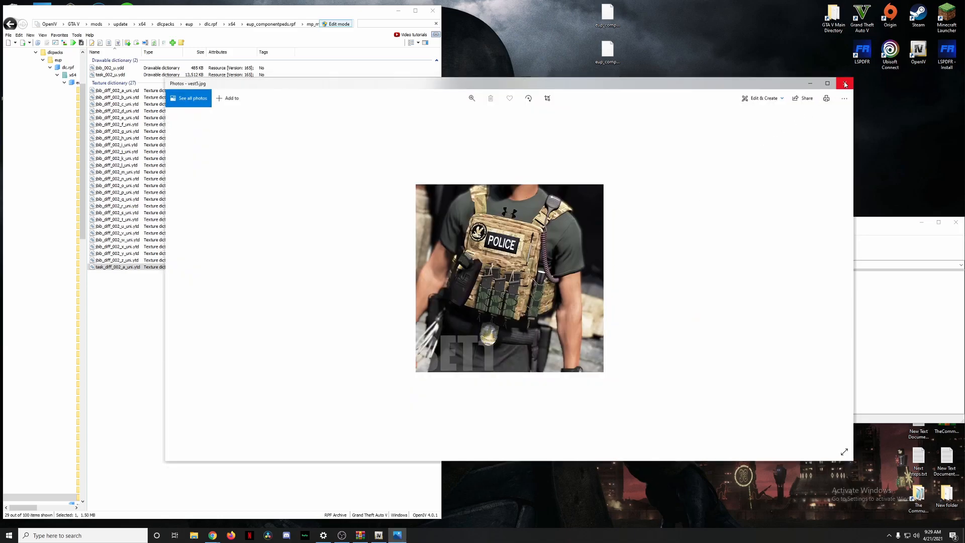
pyautogui.click(845, 82)
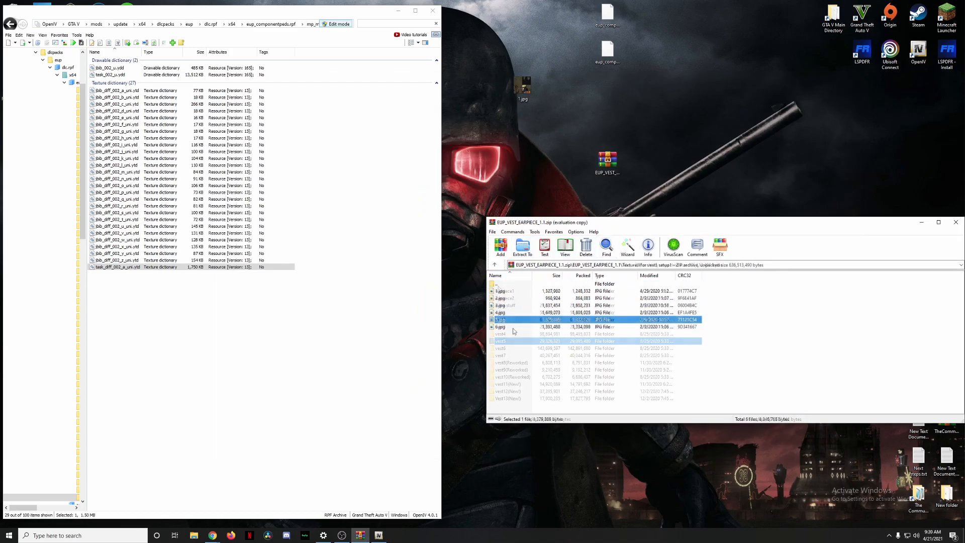
# Preview 6.jpg in the "for vest5 setup1" textures folder and extract it to the desktop
pyautogui.doubleClick(514, 331)
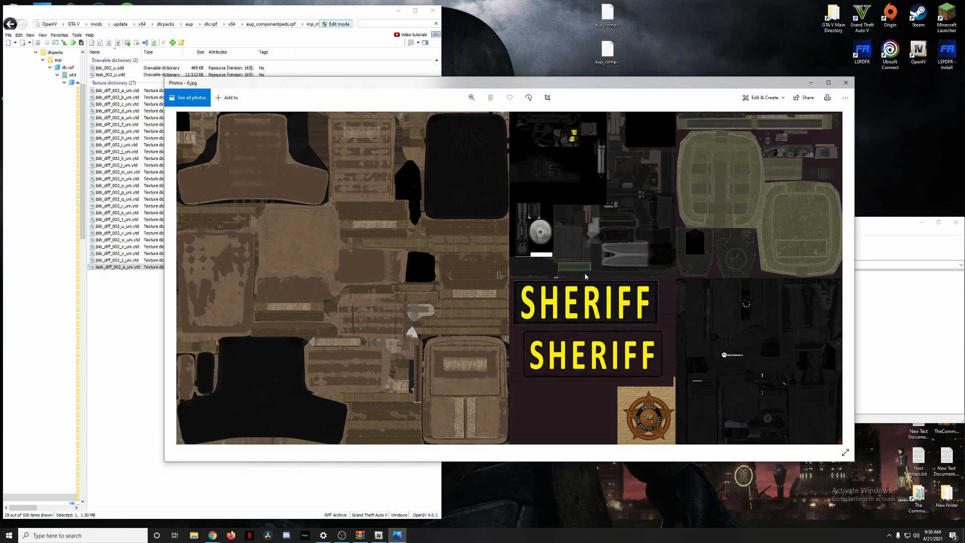
pyautogui.hotkey('alt', 'F4')
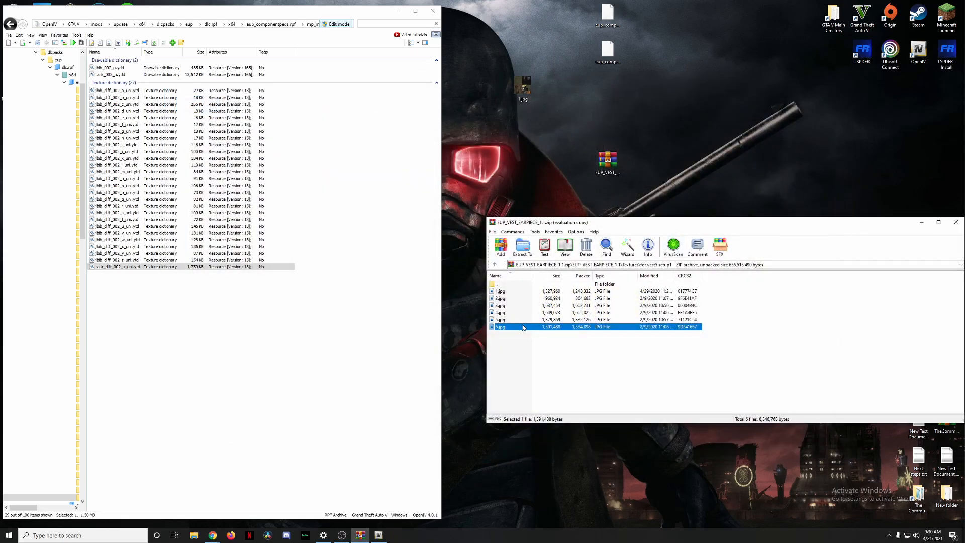
pyautogui.moveTo(519, 330); pyautogui.dragTo(525, 133)
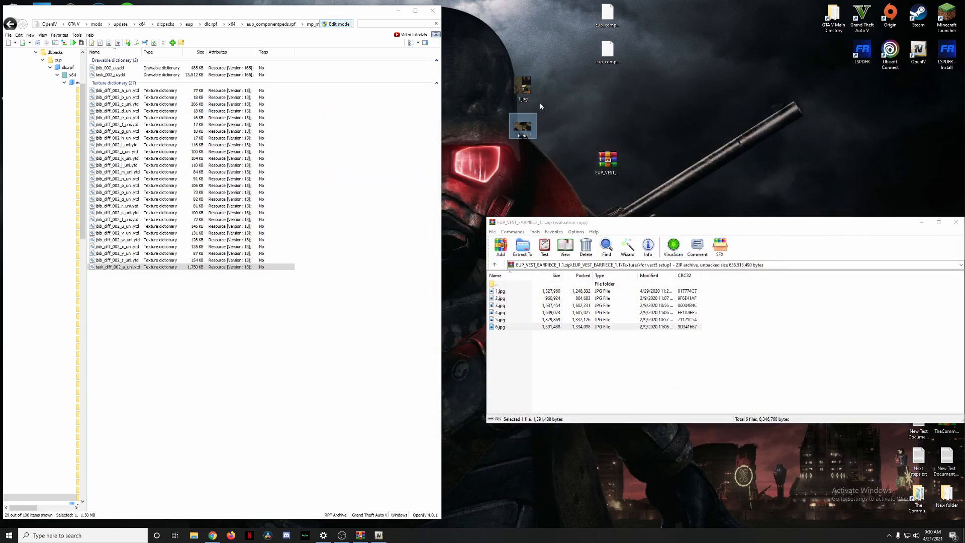
# Delete 1.jpg from the desktop
pyautogui.rightClick(526, 91)
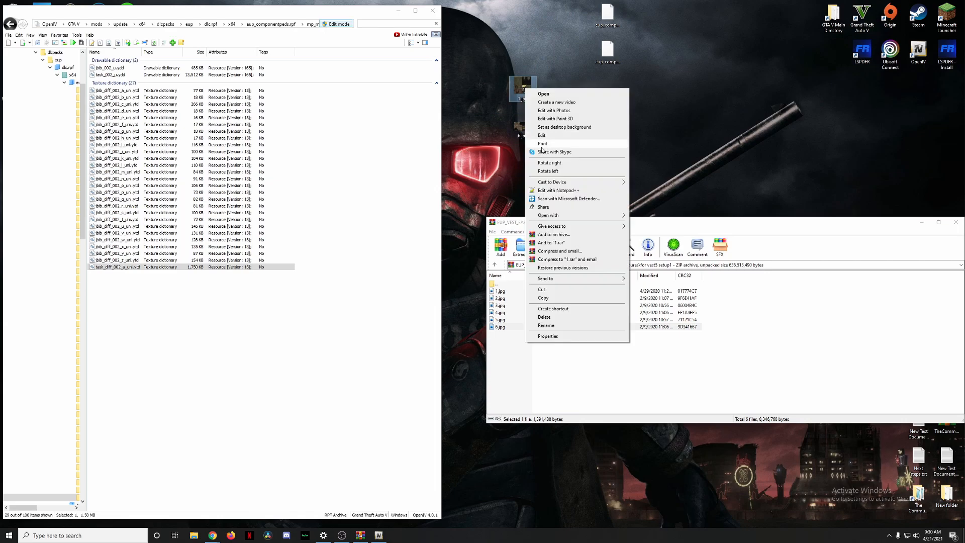
pyautogui.click(545, 317)
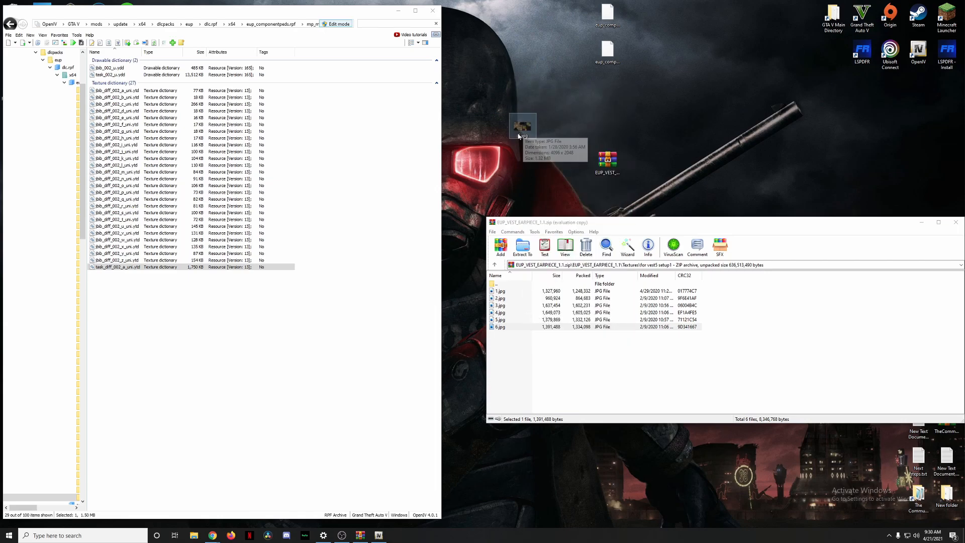
# View vest5.jpg in the archive's Files/vest5 folder and check which component folder setup1 size1 contains
pyautogui.doubleClick(500, 284)
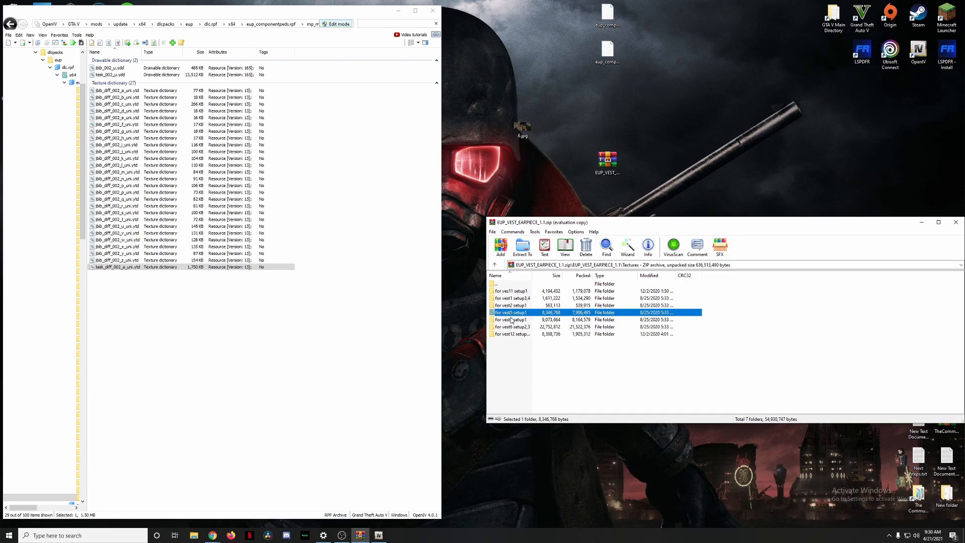
pyautogui.doubleClick(500, 284)
pyautogui.doubleClick(504, 291)
pyautogui.doubleClick(501, 342)
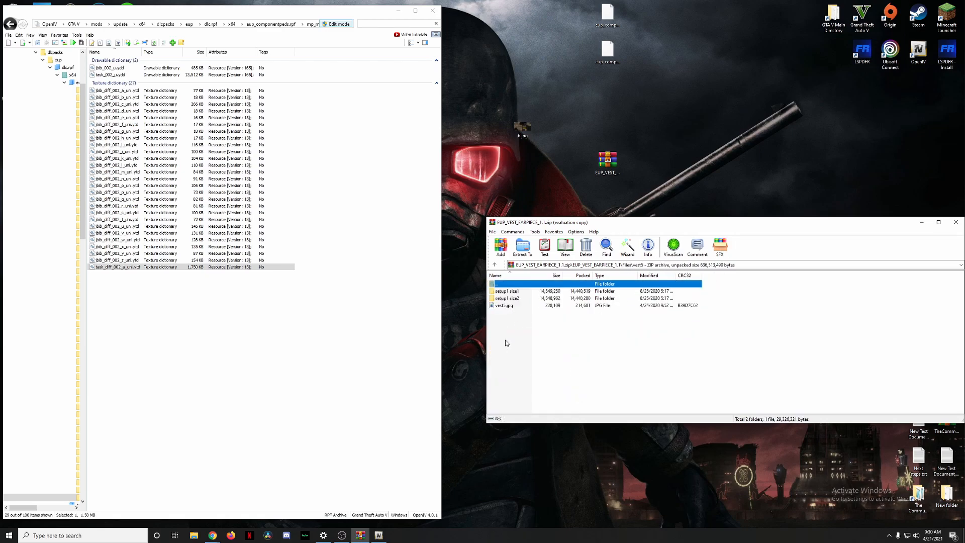
pyautogui.doubleClick(509, 307)
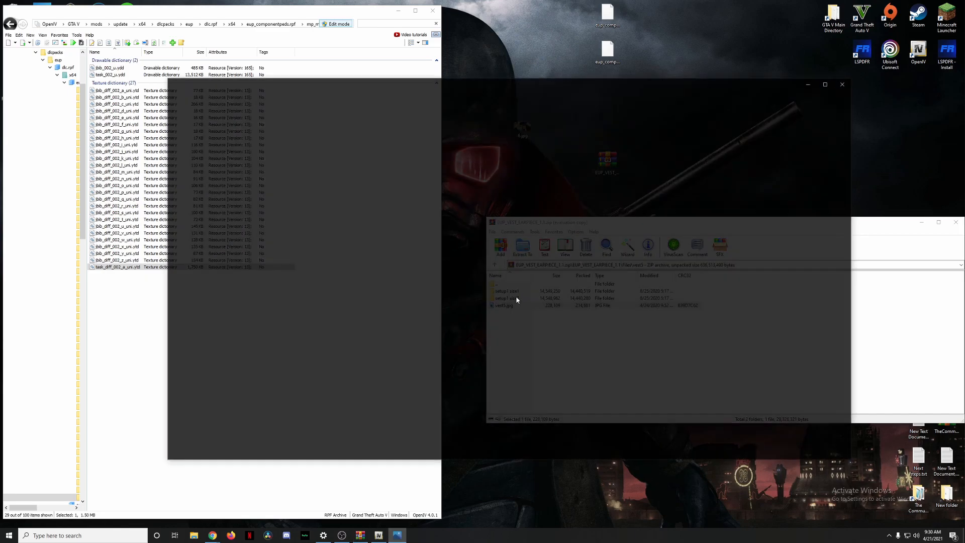
pyautogui.hotkey('alt', 'F4')
pyautogui.doubleClick(514, 291)
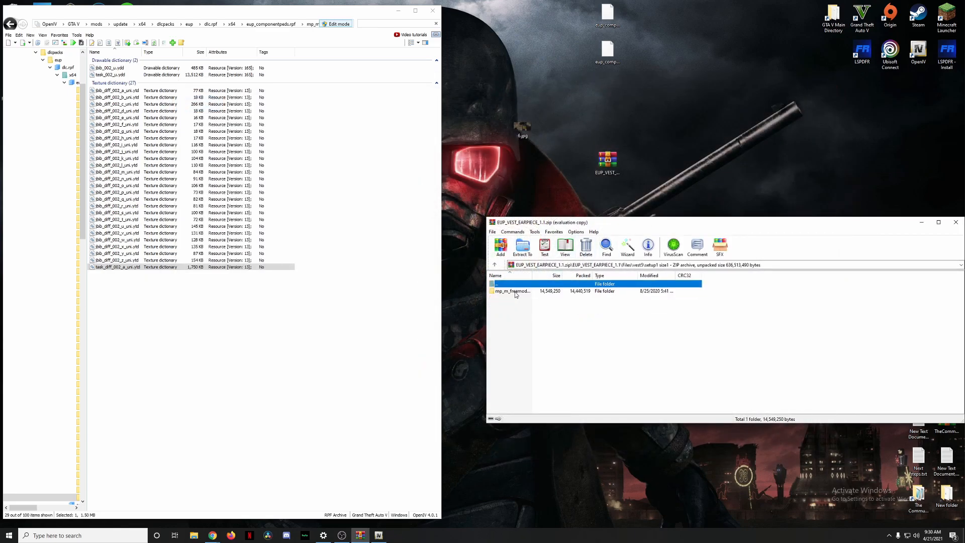
pyautogui.doubleClick(516, 290)
pyautogui.doubleClick(515, 285)
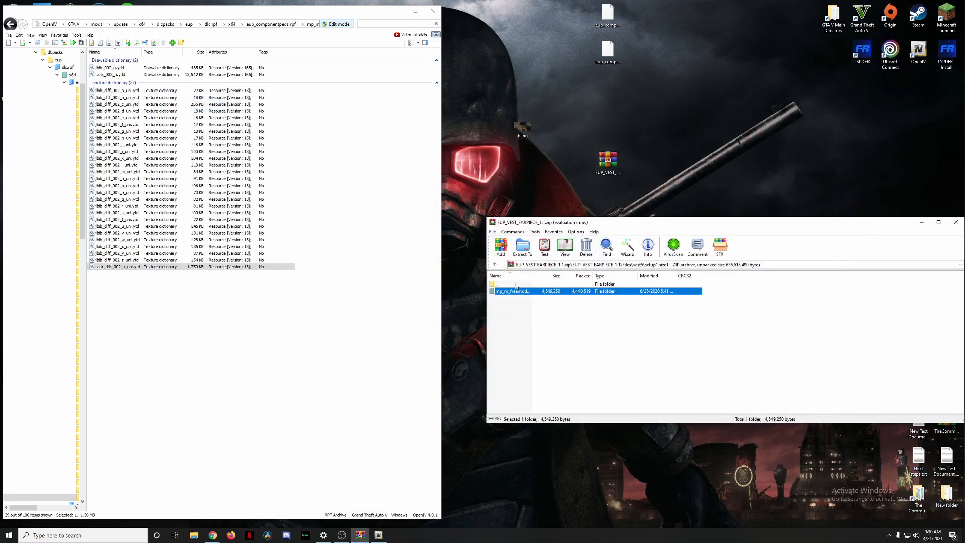
# Open mp_m_freemode_01_mp_m_vinewood in eup_componentpeds.rpf and view the task_014_u.ydd vest model from several angles
pyautogui.click(261, 21)
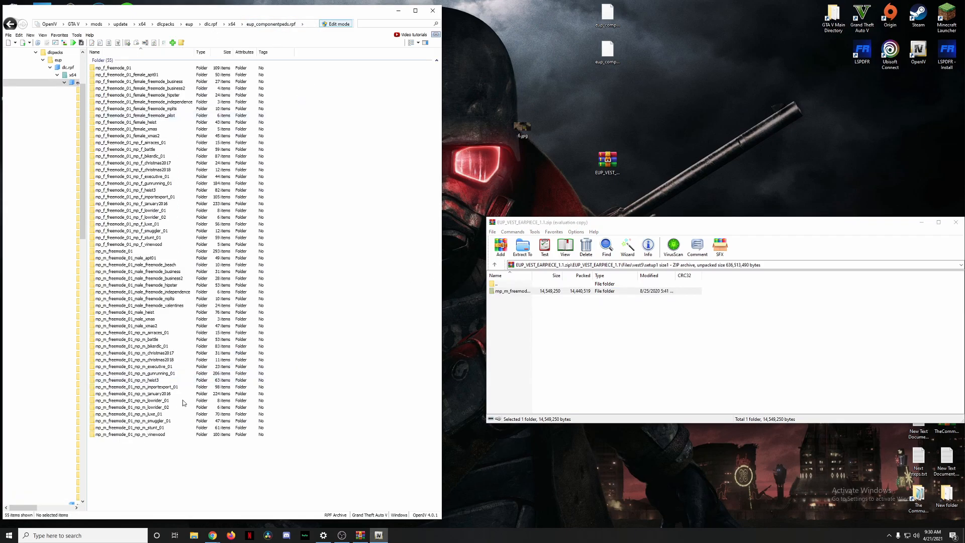
pyautogui.doubleClick(161, 434)
pyautogui.doubleClick(126, 143)
pyautogui.moveTo(198, 278); pyautogui.dragTo(262, 264)
pyautogui.moveTo(254, 259); pyautogui.dragTo(292, 251)
pyautogui.click(477, 126)
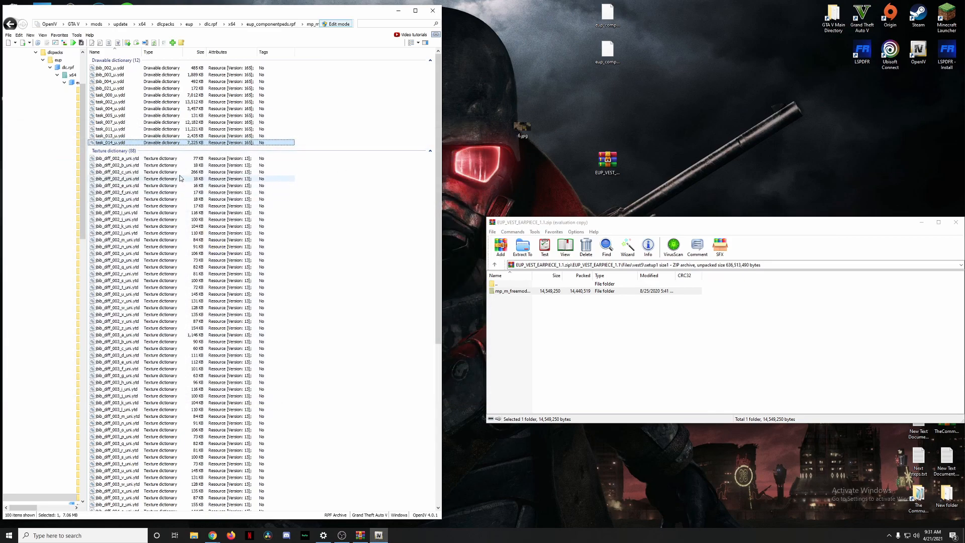
# Replace the texture in task_diff_014_a_uni.ytd with 6.jpg from the desktop and save it
pyautogui.scroll(-12, 201, 302)
pyautogui.doubleClick(103, 498)
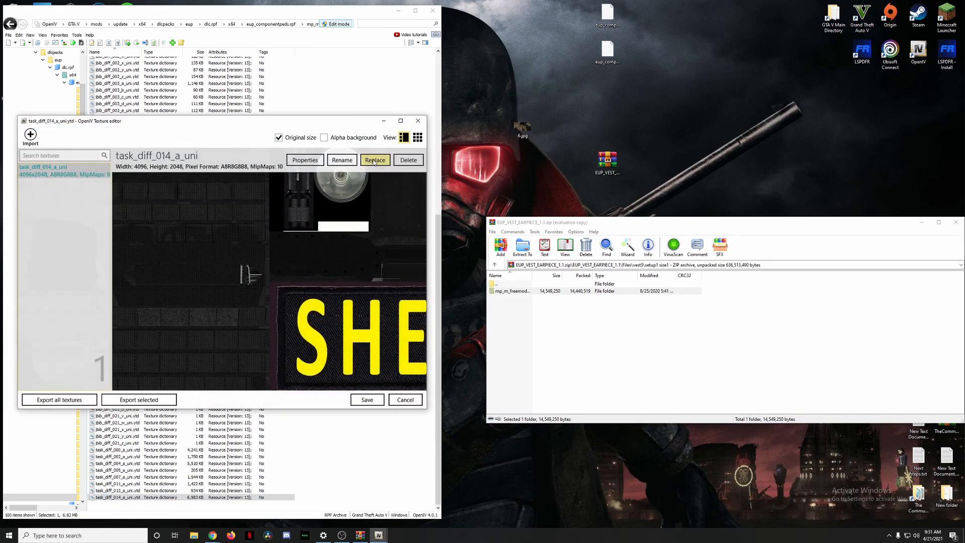
pyautogui.click(375, 160)
pyautogui.doubleClick(107, 207)
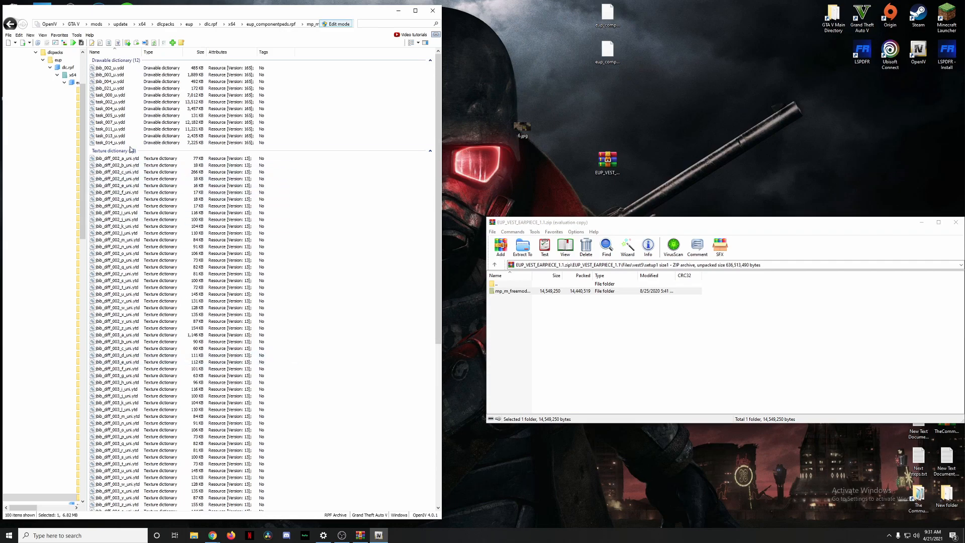
# Check the retextured task_014_u.ydd vest from the front and back in the model viewer
pyautogui.doubleClick(128, 142)
pyautogui.moveTo(301, 272); pyautogui.dragTo(199, 295)
pyautogui.moveTo(299, 295); pyautogui.dragTo(168, 297)
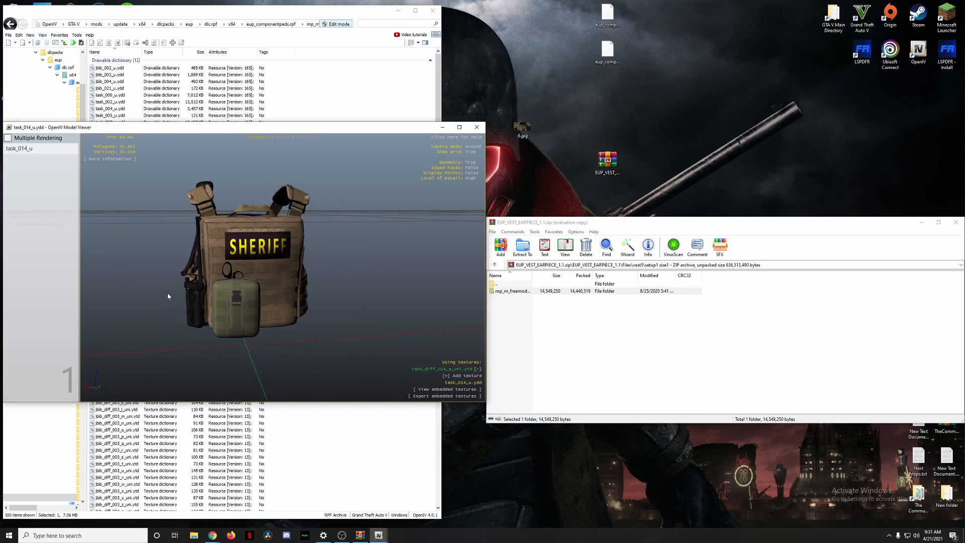
pyautogui.click(476, 127)
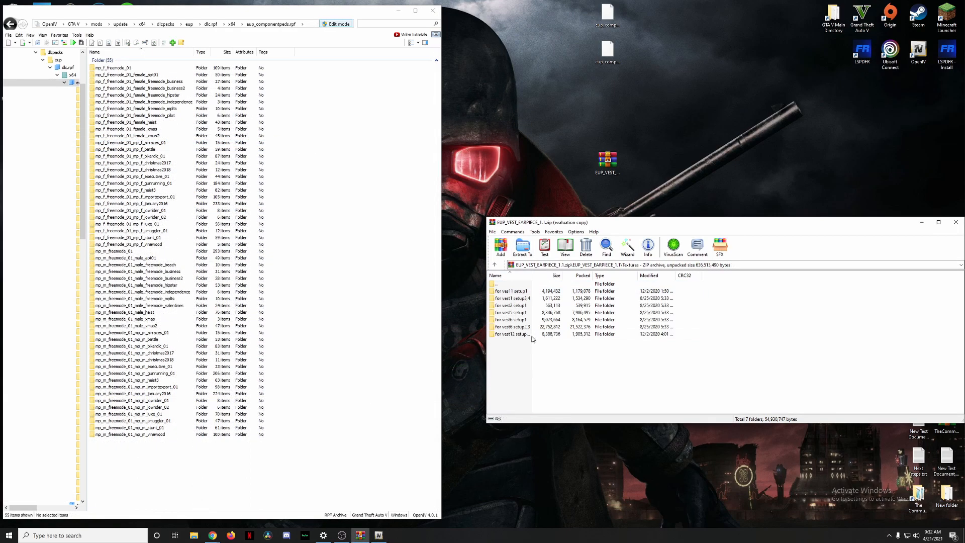
# Extract lspd.dds from the archive's "for vest12 setup1-4" textures folder to the desktop
pyautogui.doubleClick(538, 334)
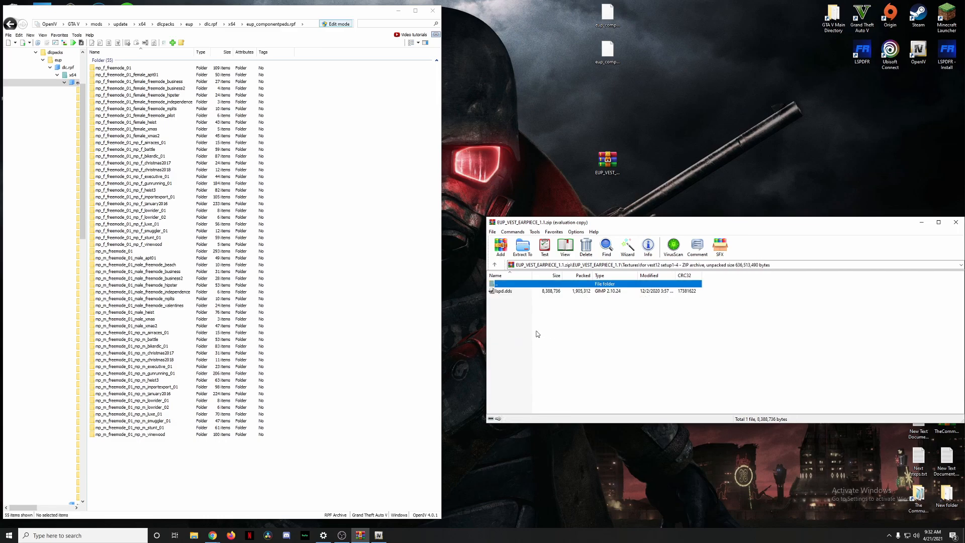
pyautogui.moveTo(504, 294); pyautogui.dragTo(506, 123)
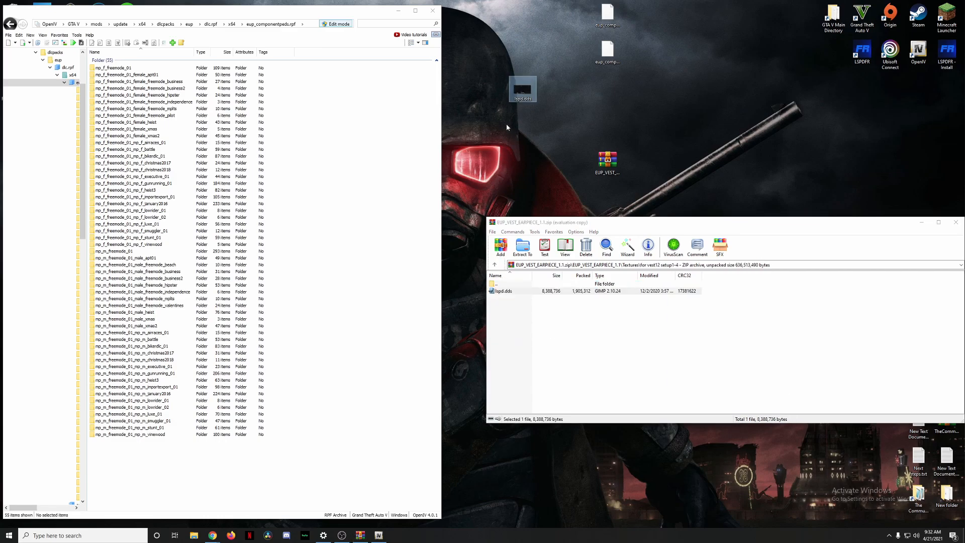
# Browse the archive's Files folder to vest7, setup2 and open its mp_m_freemode_01_mp_m_heist3 folder
pyautogui.click(508, 284)
pyautogui.doubleClick(500, 284)
pyautogui.doubleClick(498, 284)
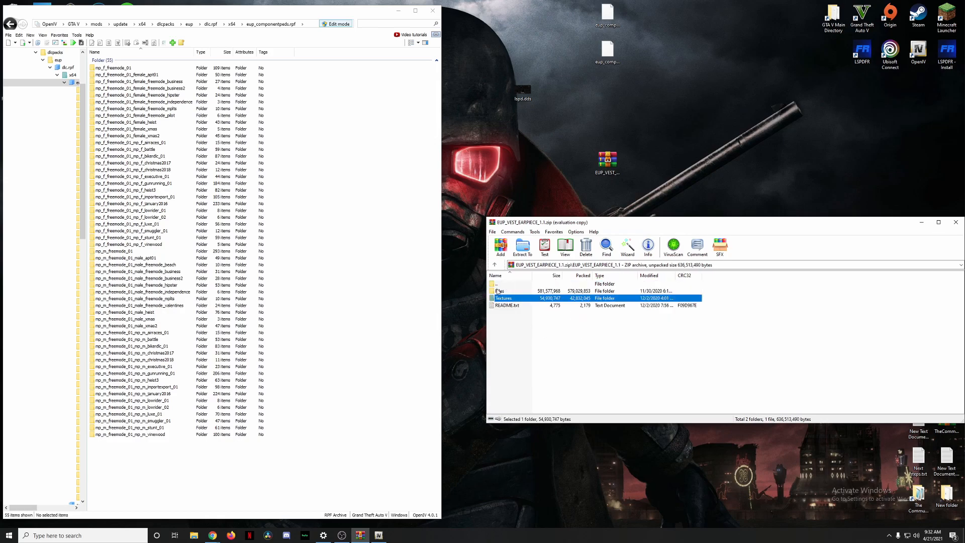
pyautogui.doubleClick(499, 291)
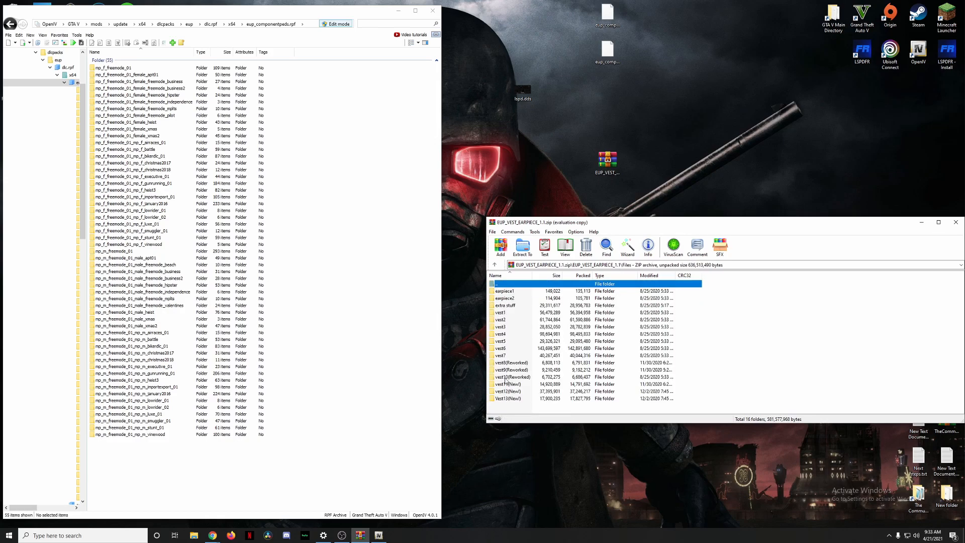
pyautogui.doubleClick(503, 355)
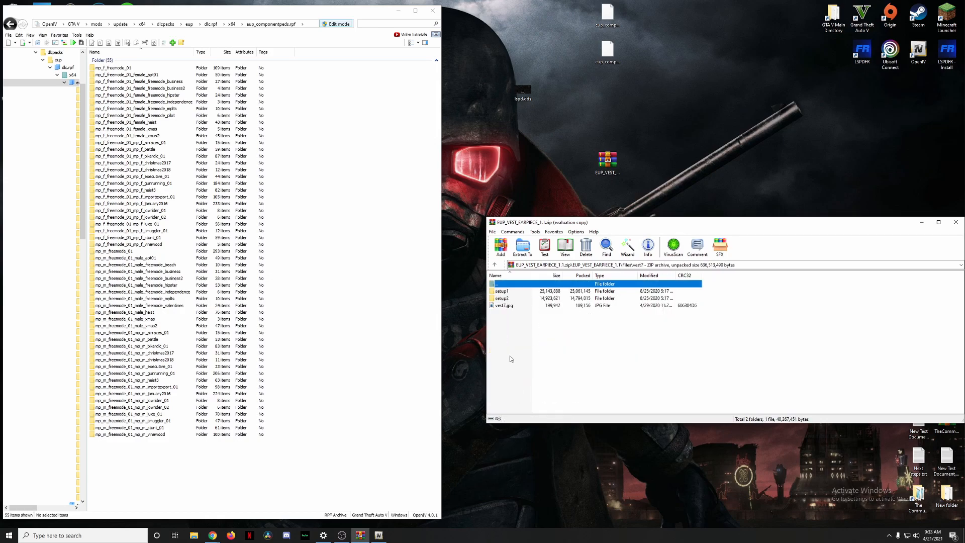
pyautogui.doubleClick(515, 298)
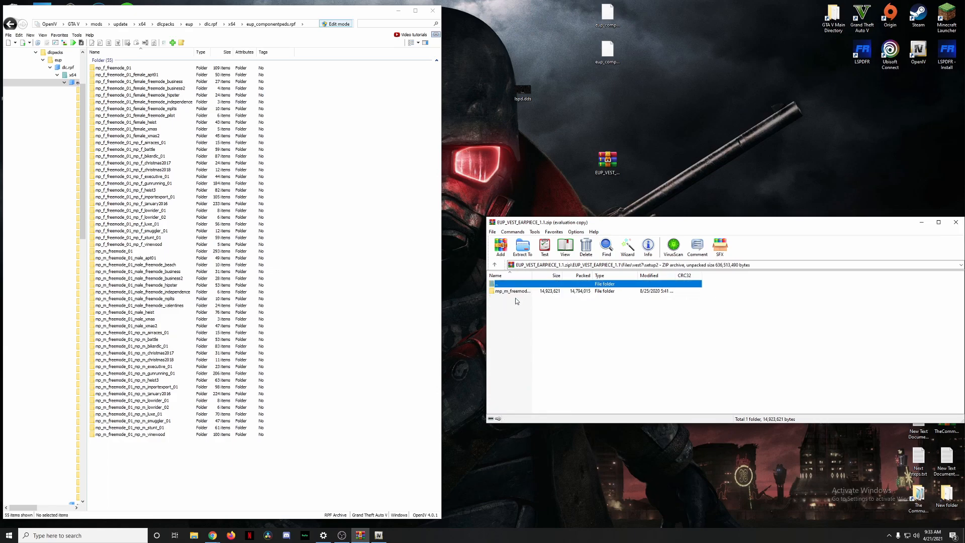
pyautogui.click(514, 295)
pyautogui.doubleClick(514, 291)
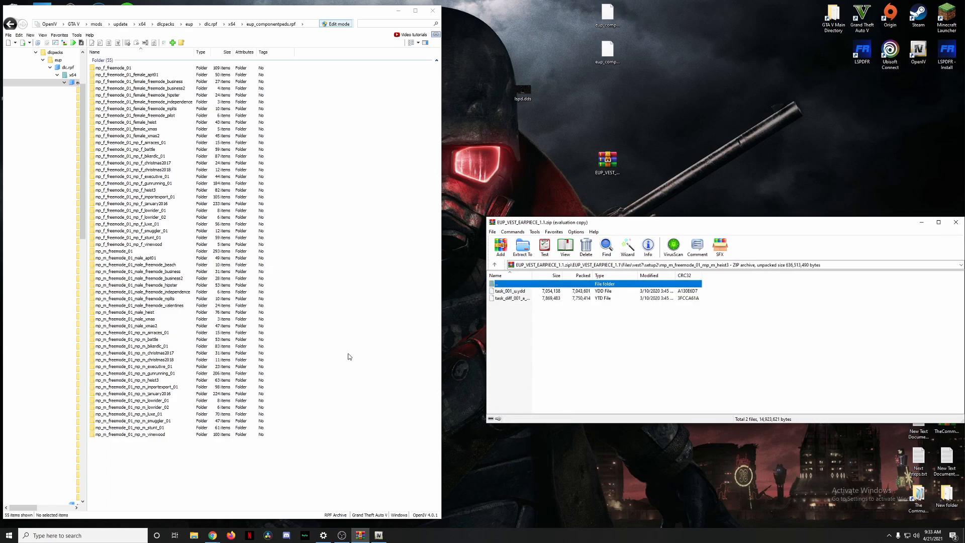
# Replace the SWAT vest texture in mp_m_freemode_01_mp_m_heist3's task_diff_002_a_uni.ytd with lspd.dds and save it
pyautogui.doubleClick(153, 381)
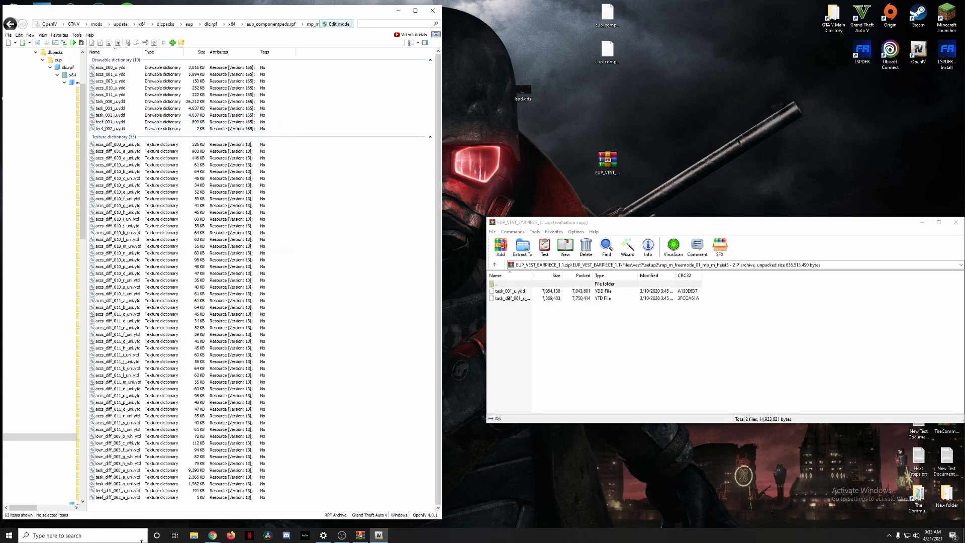
pyautogui.doubleClick(117, 485)
pyautogui.moveTo(223, 170); pyautogui.dragTo(392, 167)
pyautogui.moveTo(151, 333); pyautogui.dragTo(284, 340)
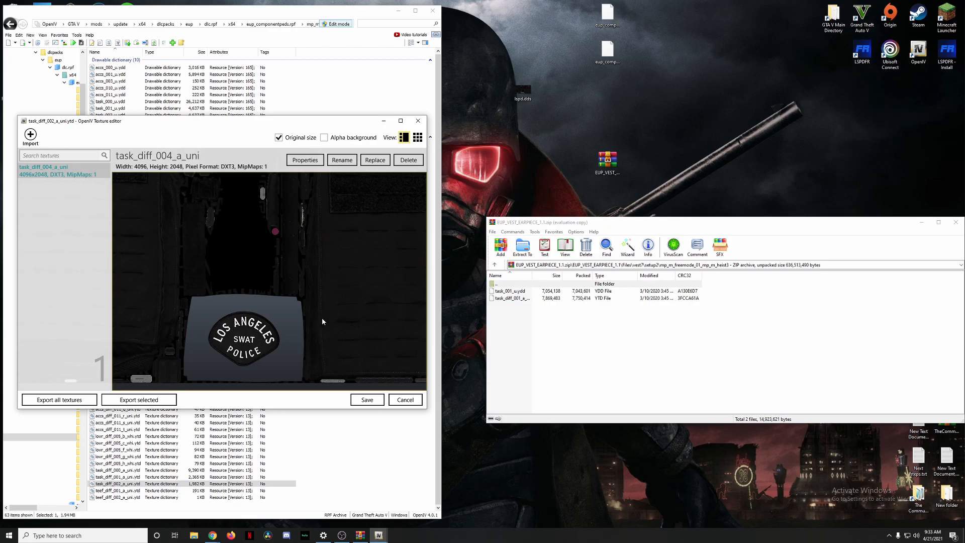
pyautogui.click(374, 160)
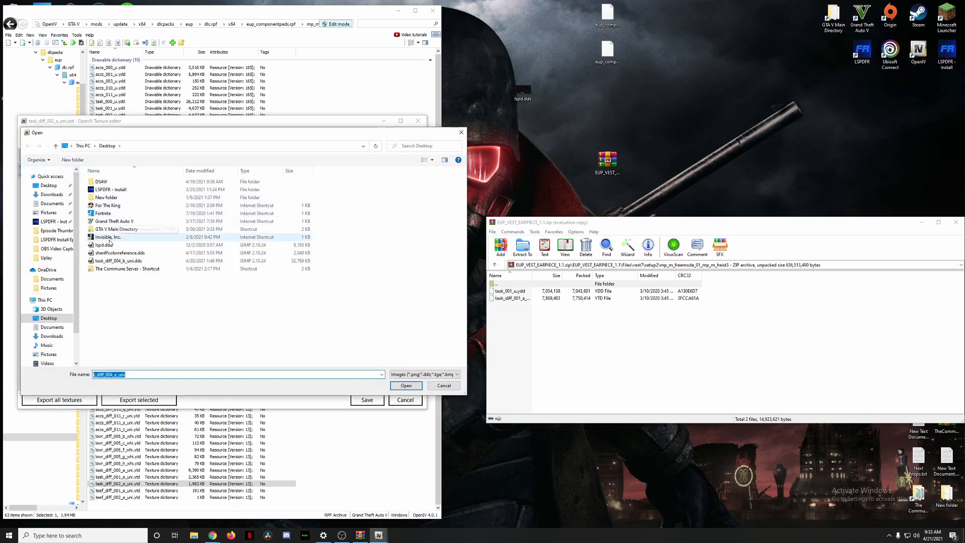
pyautogui.click(151, 245)
pyautogui.click(406, 385)
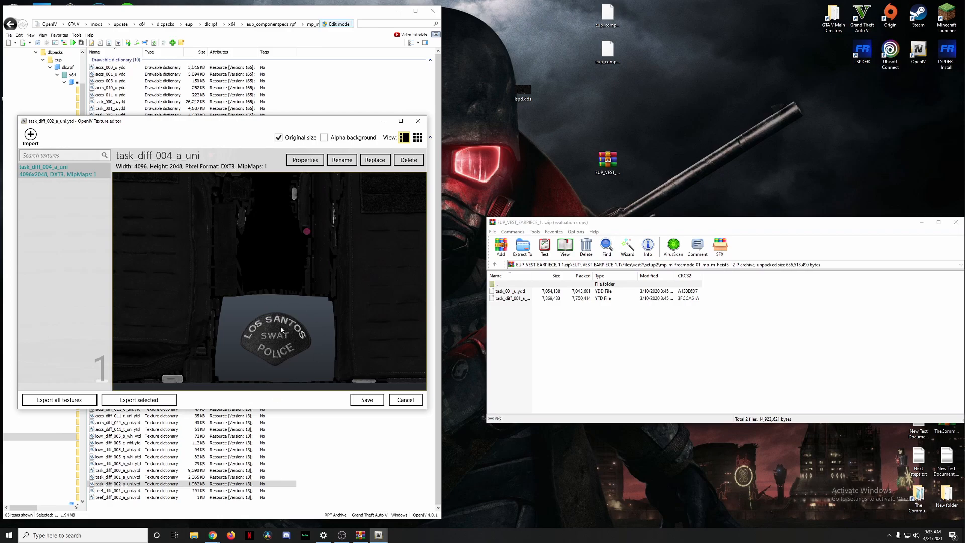
pyautogui.click(361, 400)
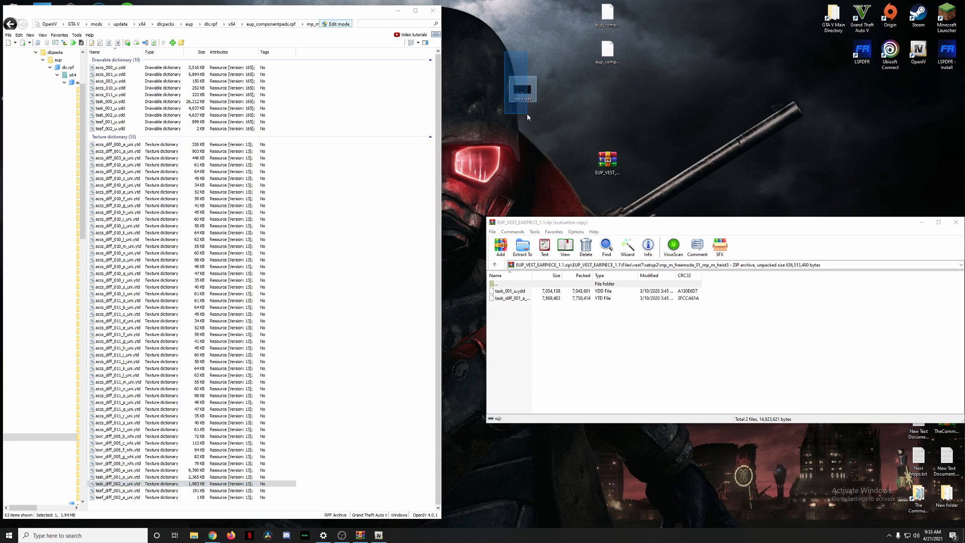
# Delete lspd.dds from the desktop
pyautogui.rightClick(520, 83)
pyautogui.click(555, 241)
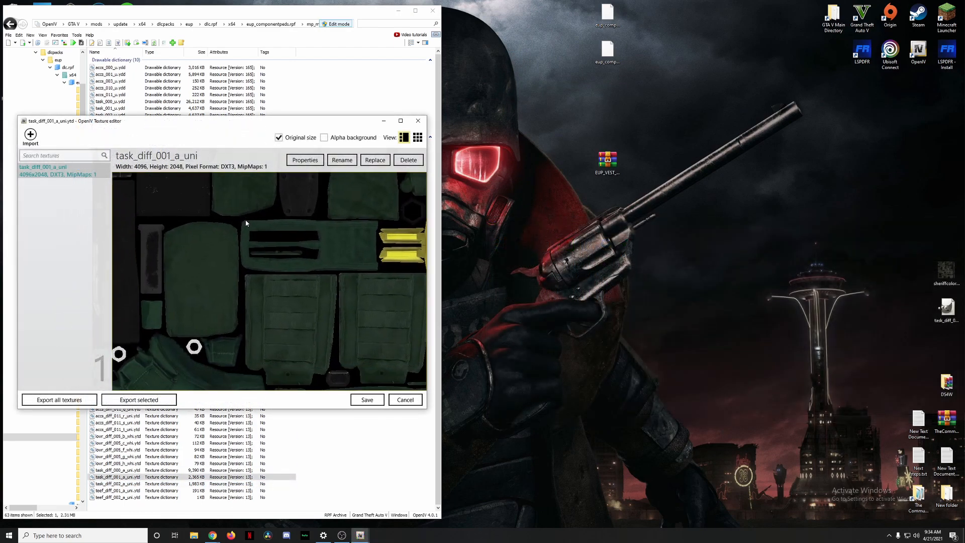
# Examine the green vest texture in task_diff_001_a_uni.ytd, including its lettered panel
pyautogui.scroll(-1, 247, 175)
pyautogui.scroll(-1, 248, 175)
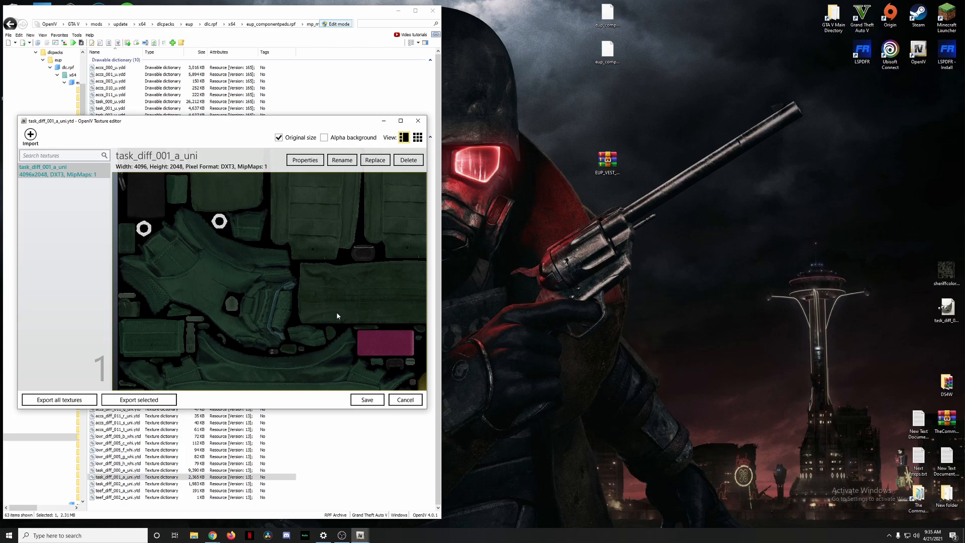
pyautogui.click(410, 402)
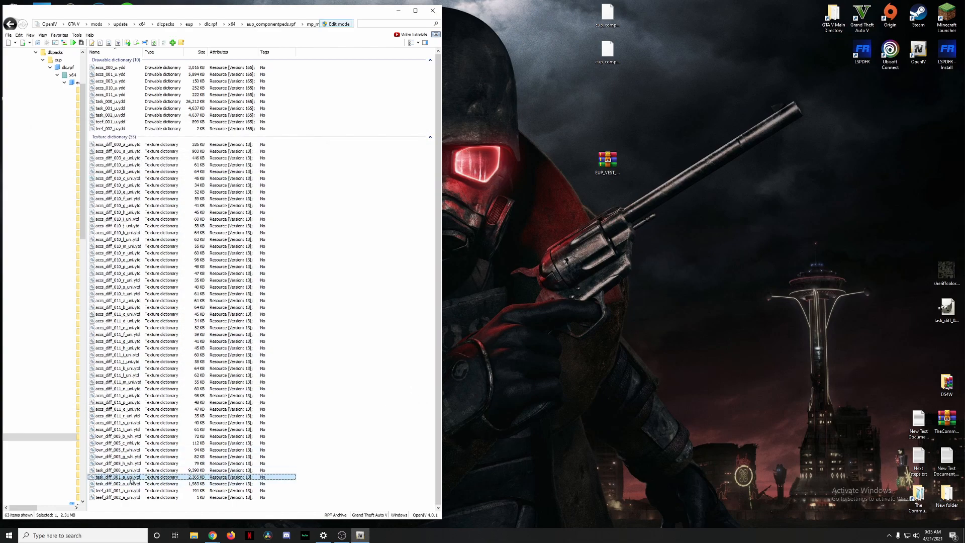
pyautogui.moveTo(131, 478)
pyautogui.mouseDown()
pyautogui.moveTo(241, 392)
pyautogui.moveTo(602, 285)
pyautogui.moveTo(743, 279)
pyautogui.moveTo(752, 304)
pyautogui.moveTo(155, 482)
pyautogui.moveTo(136, 478)
pyautogui.mouseUp()
pyautogui.doubleClick(160, 478)
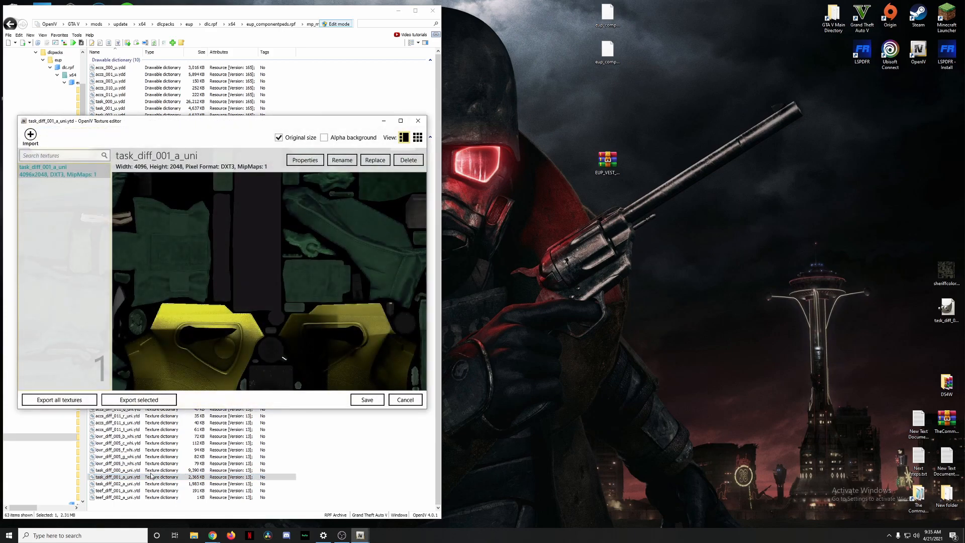
pyautogui.scroll(6, 252, 254)
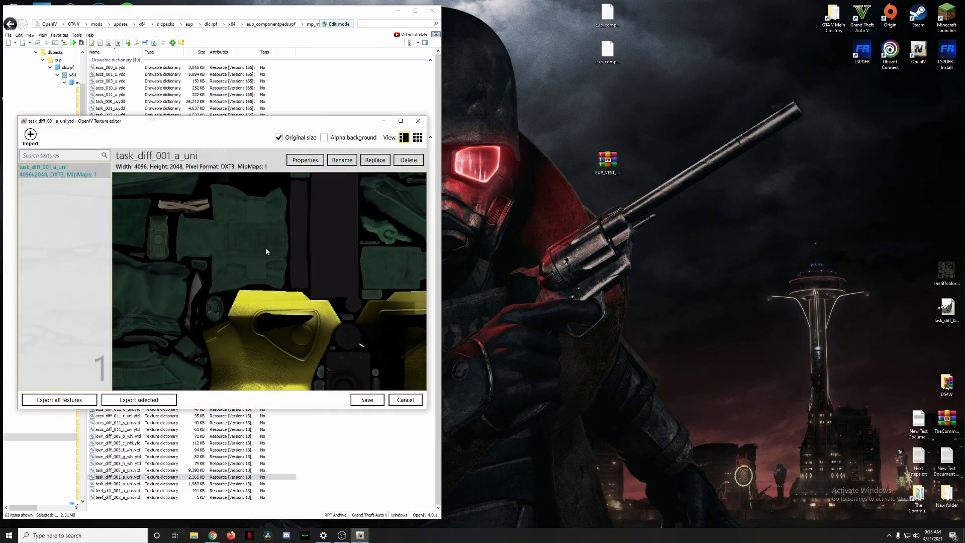
pyautogui.moveTo(301, 370); pyautogui.dragTo(261, 276)
pyautogui.moveTo(339, 274); pyautogui.dragTo(304, 296)
pyautogui.moveTo(392, 297); pyautogui.dragTo(282, 293)
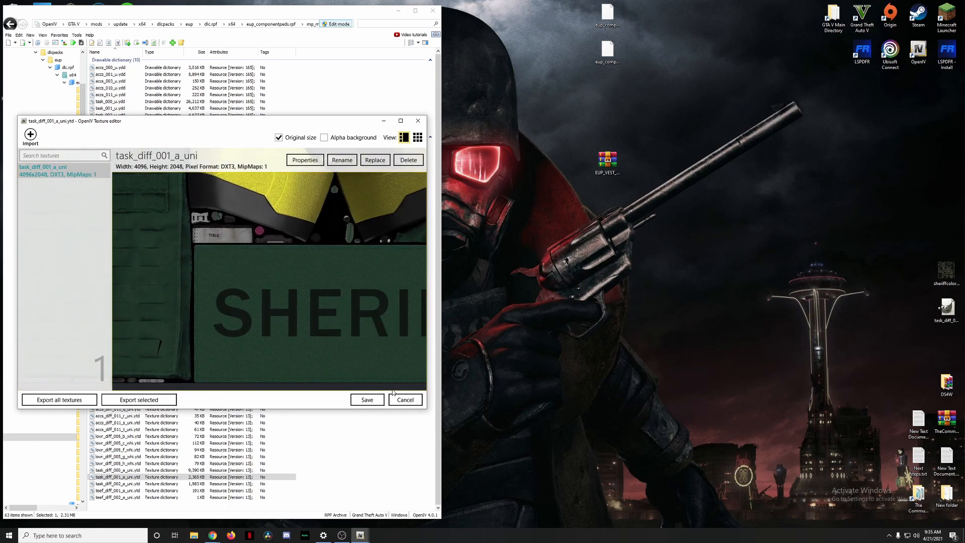
# Replace the task_diff_001_a_uni texture with task_diff_004_b_uni.dds from the desktop and look over the replaced artwork
pyautogui.click(945, 310)
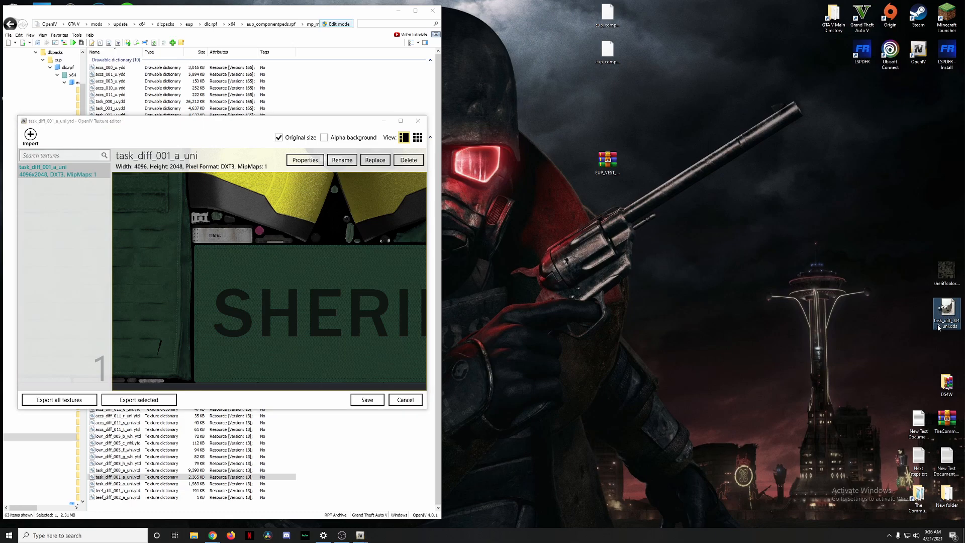
pyautogui.click(378, 163)
pyautogui.click(168, 254)
pyautogui.click(406, 385)
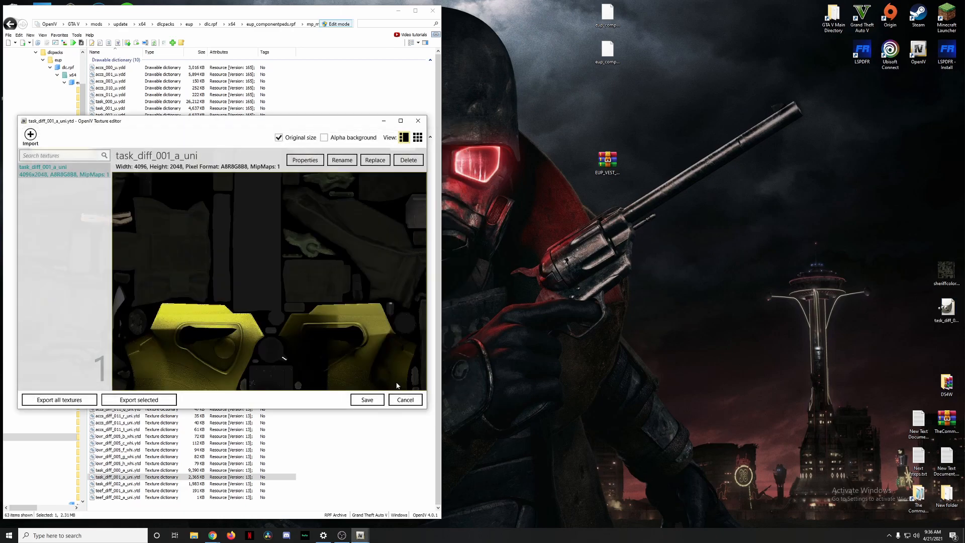
pyautogui.moveTo(210, 308); pyautogui.dragTo(270, 351)
pyautogui.moveTo(225, 246); pyautogui.dragTo(291, 339)
pyautogui.moveTo(298, 244); pyautogui.dragTo(295, 304)
pyautogui.moveTo(312, 257); pyautogui.dragTo(290, 322)
pyautogui.moveTo(332, 233); pyautogui.dragTo(304, 303)
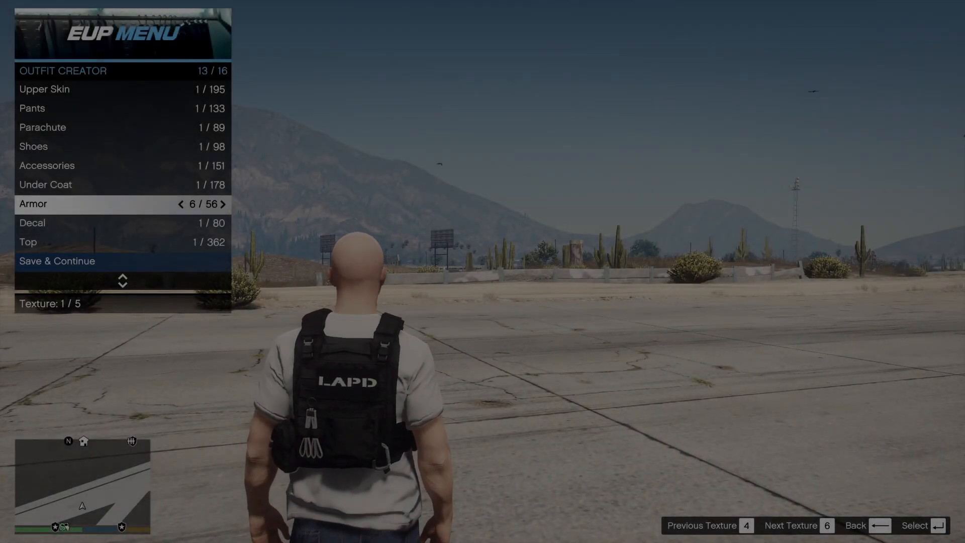
# Switch to GTA V's EUP Menu outfit creator and show the next texture of armor 6
pyautogui.press('6')
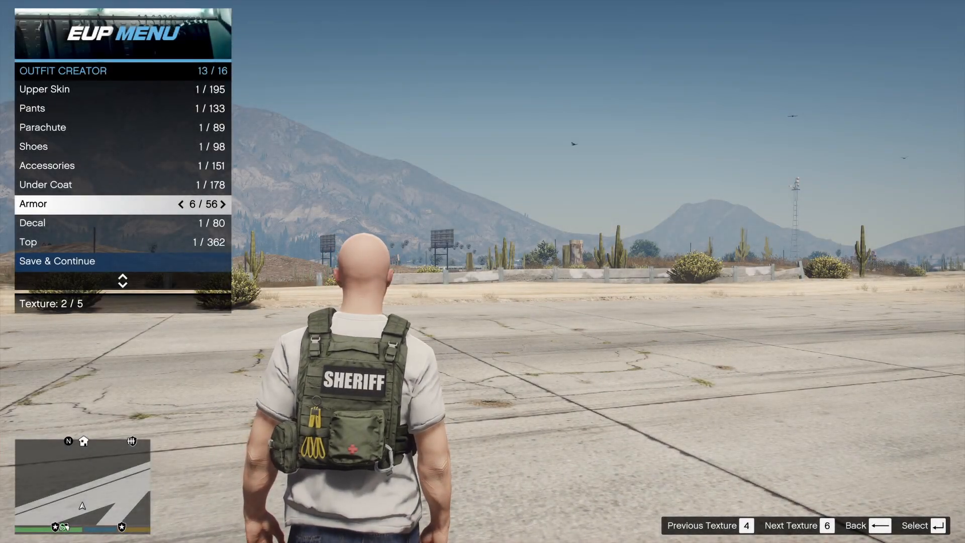
# Show the third texture of armor 6 and advance the armor selection to 18
pyautogui.press('6')
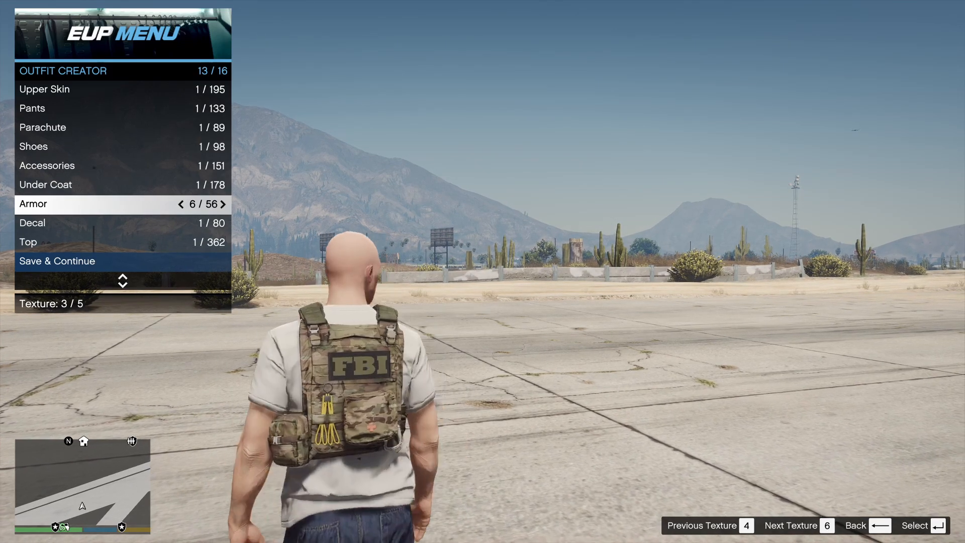
pyautogui.press('6')
pyautogui.press('Right')
pyautogui.press('Right')
pyautogui.press('Right')
pyautogui.press('Right')
pyautogui.press('Right')
pyautogui.press('Right')
pyautogui.press('Right')
pyautogui.press('Right')
pyautogui.press('Right')
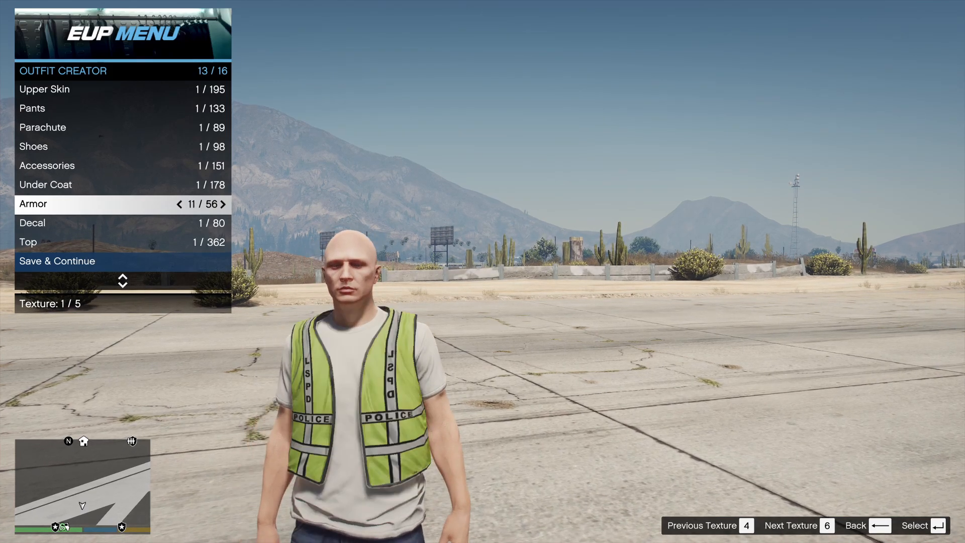
pyautogui.press('Right')
pyautogui.press('Right')
pyautogui.press('Right')
pyautogui.press('Right')
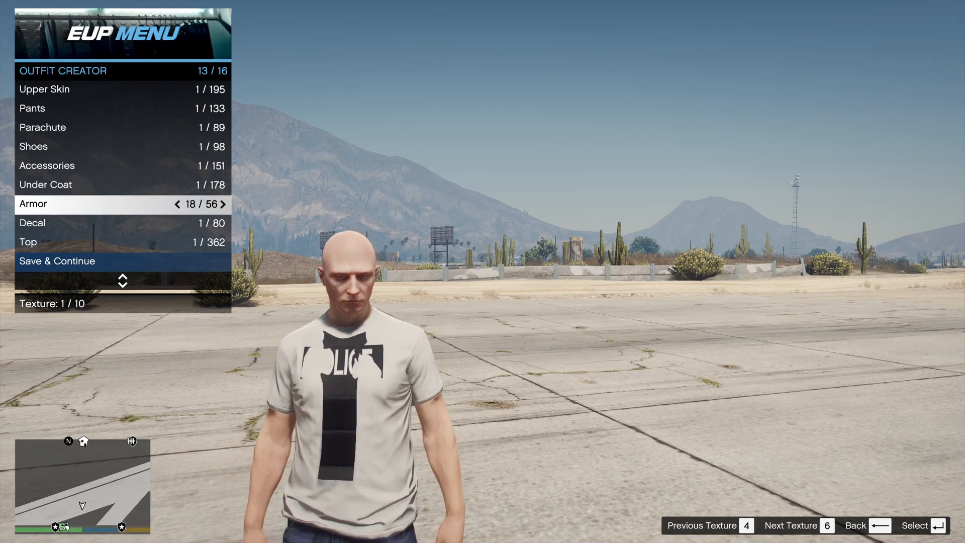
# Inspect the first three textures of armor 19 on the character from front and back
pyautogui.press('w')
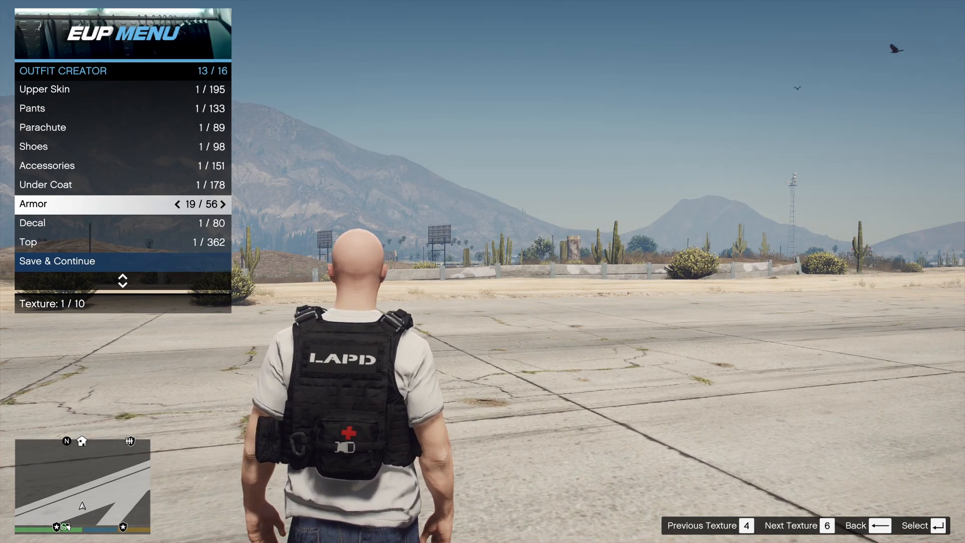
pyautogui.press('s')
pyautogui.press('6')
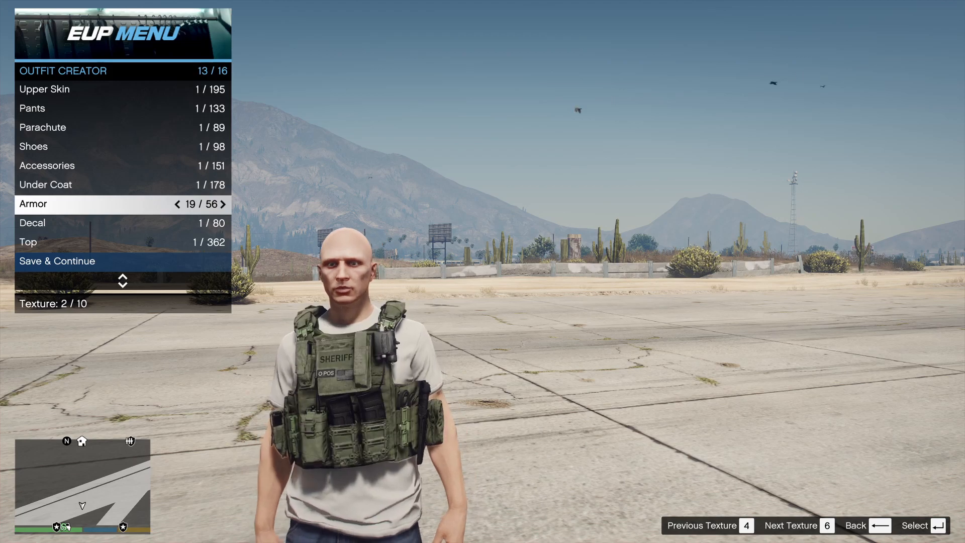
pyautogui.press('a')
pyautogui.press('w')
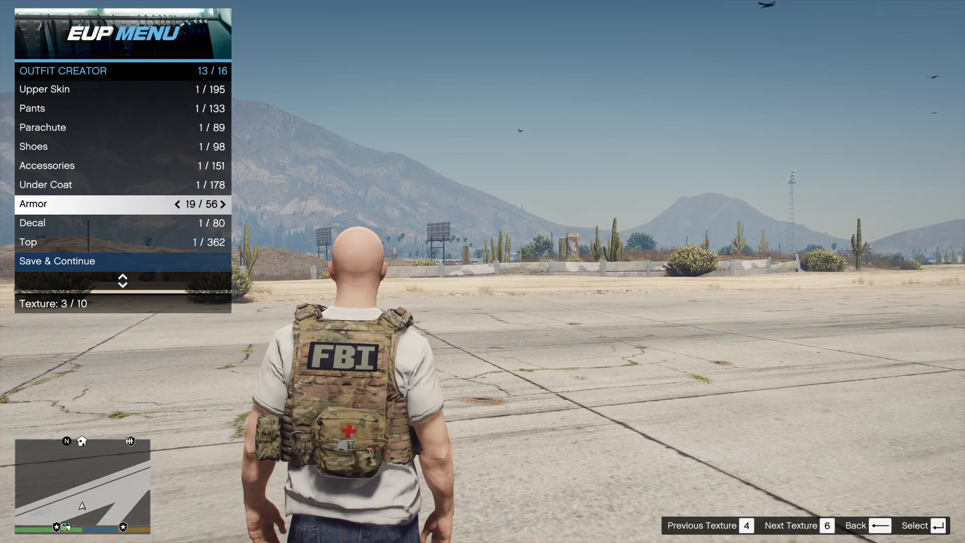
pyautogui.press('s')
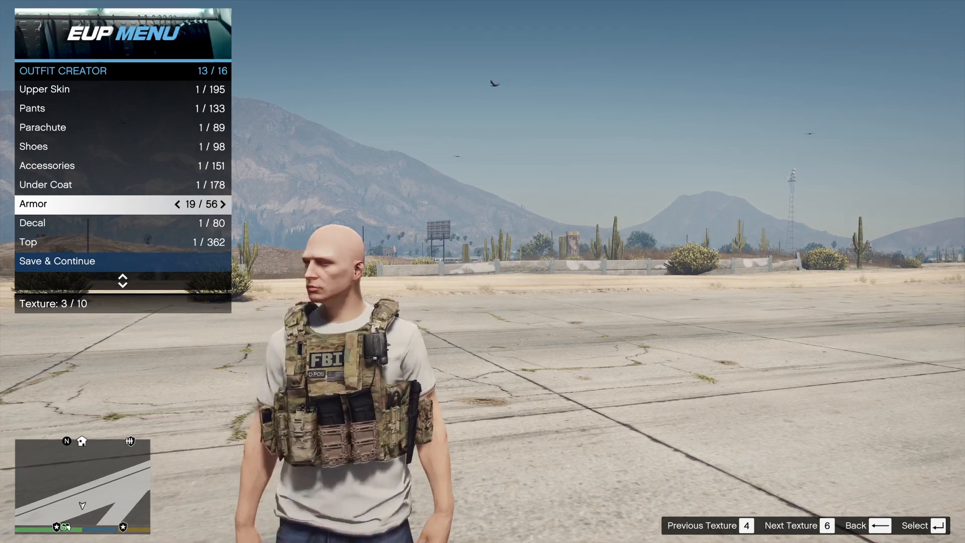
# Advance the armor selection to 39 and turn the character to inspect the vest
pyautogui.press('Right')
pyautogui.press('Right')
pyautogui.press('Right')
pyautogui.press('Right')
pyautogui.press('Right')
pyautogui.press('Right')
pyautogui.press('Right')
pyautogui.press('Right')
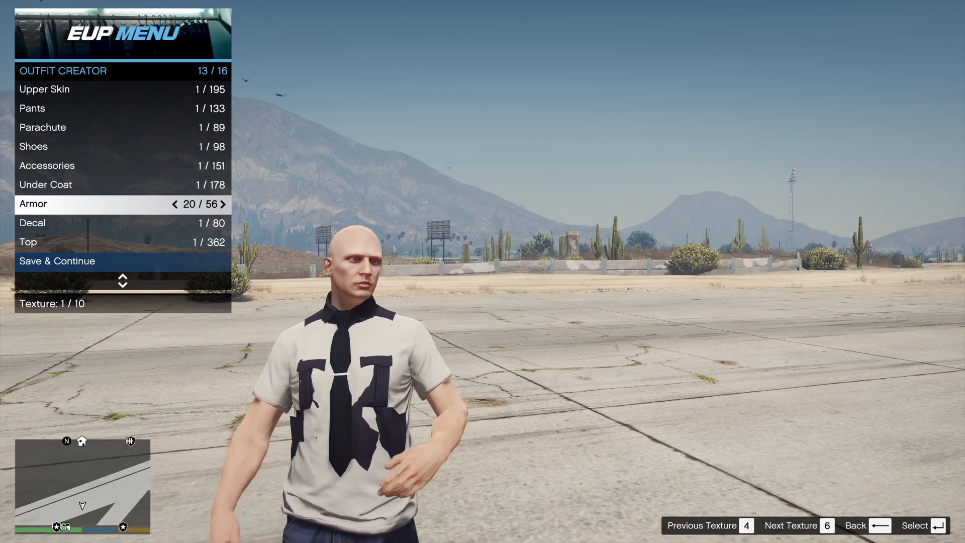
pyautogui.press('Right')
pyautogui.press('Right')
pyautogui.press('Right')
pyautogui.press('Right')
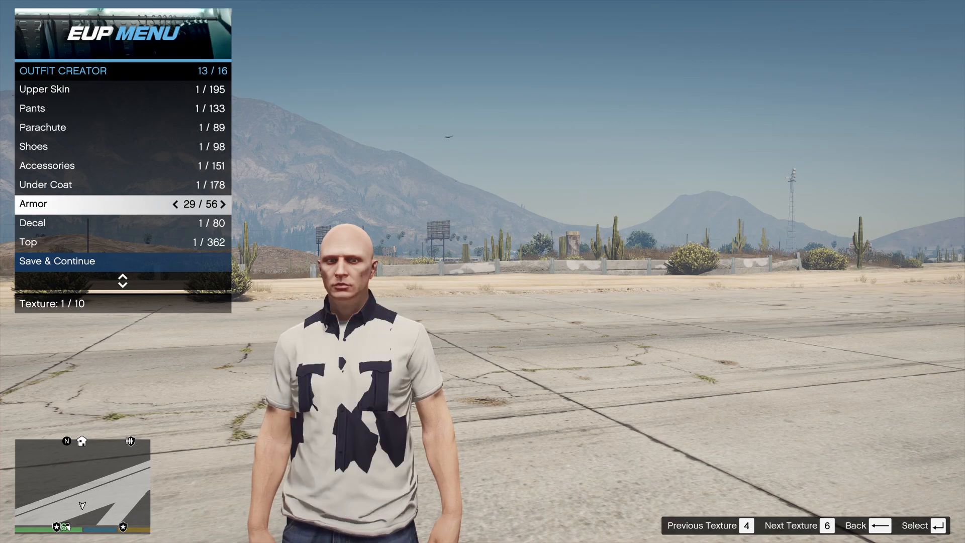
pyautogui.press('Right')
pyautogui.press('Right')
pyautogui.press('Right')
pyautogui.press('Right')
pyautogui.press('Right')
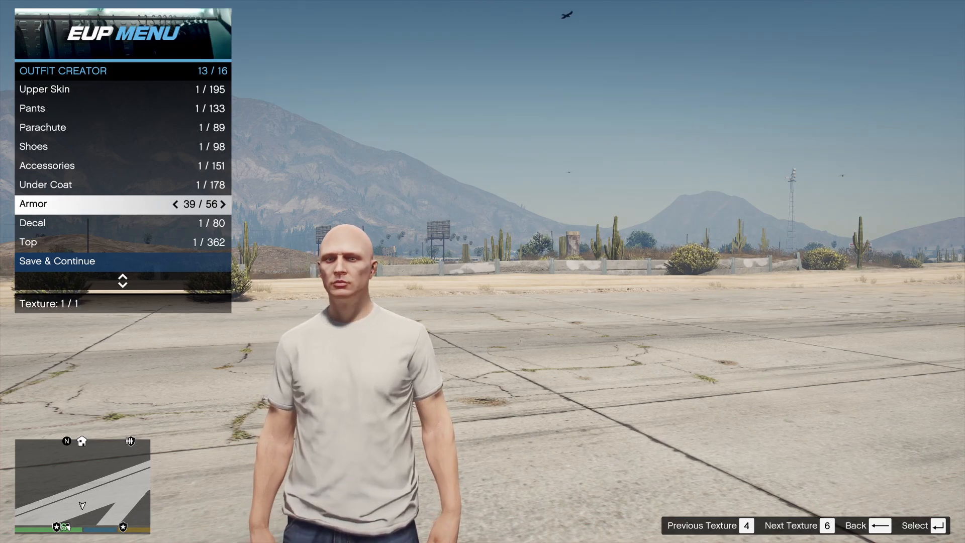
pyautogui.press('w')
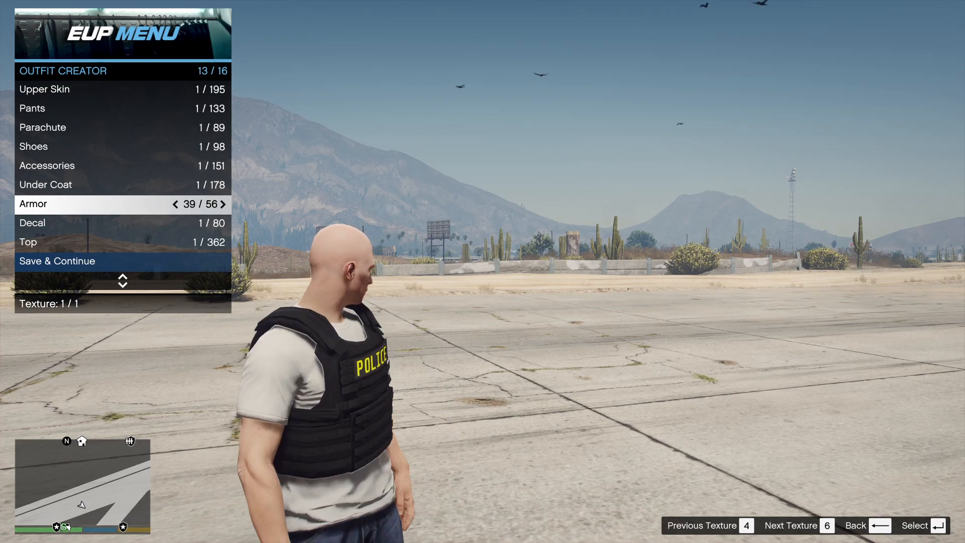
# Switch to armor 41 and inspect the vest from back and front
pyautogui.press('Right')
pyautogui.press('Right')
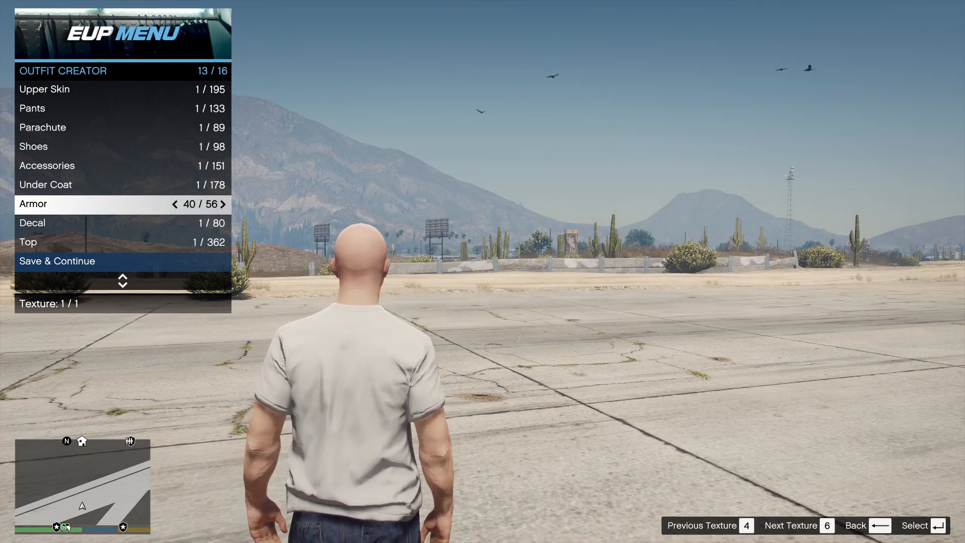
pyautogui.press('Left')
pyautogui.press('Left')
pyautogui.press('Right')
pyautogui.press('Right')
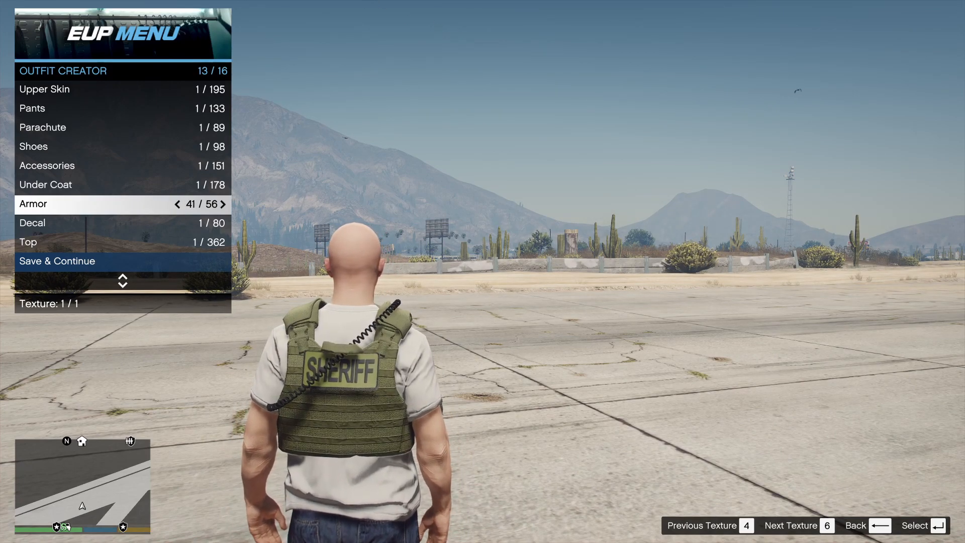
pyautogui.press('s')
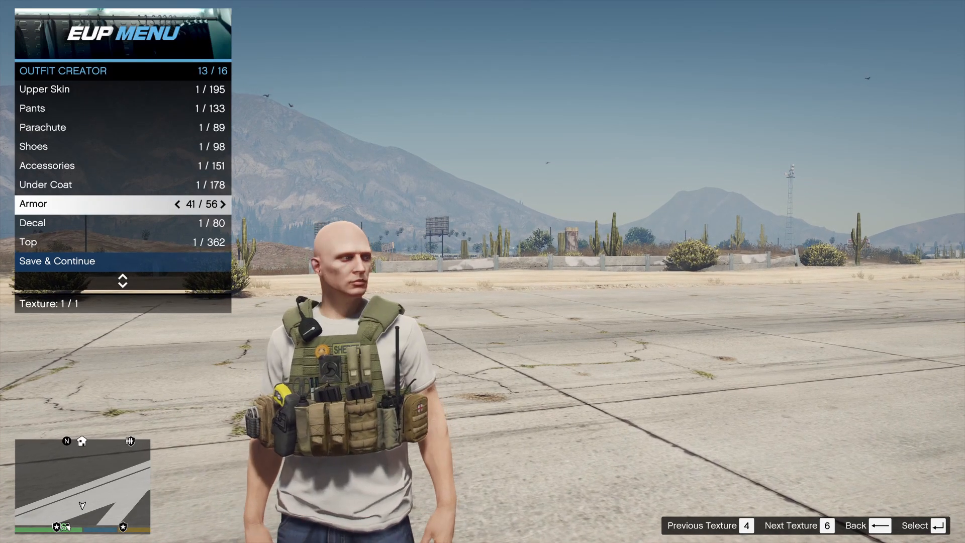
# Browse armors 42 to 52, turning the character to check vests from front and back
pyautogui.press('Right')
pyautogui.press('Right')
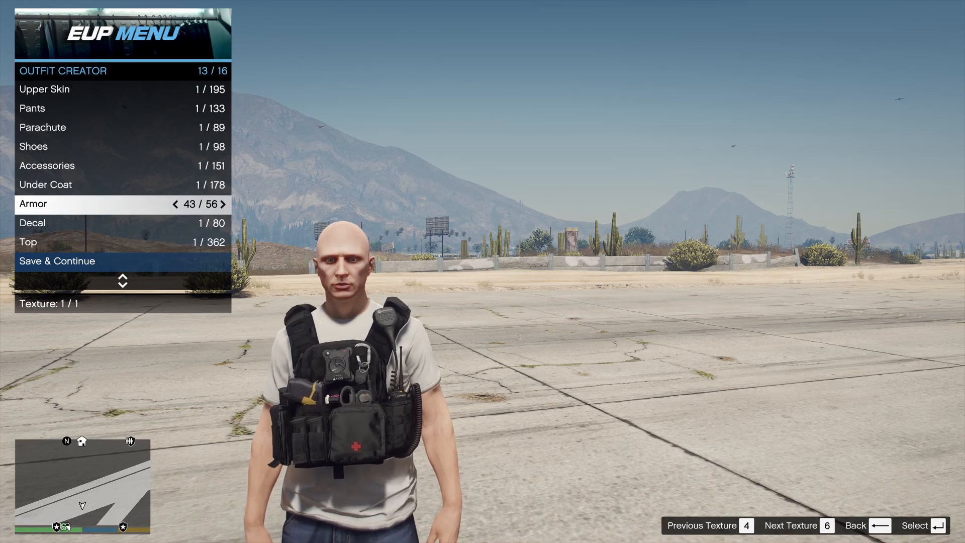
pyautogui.press('w')
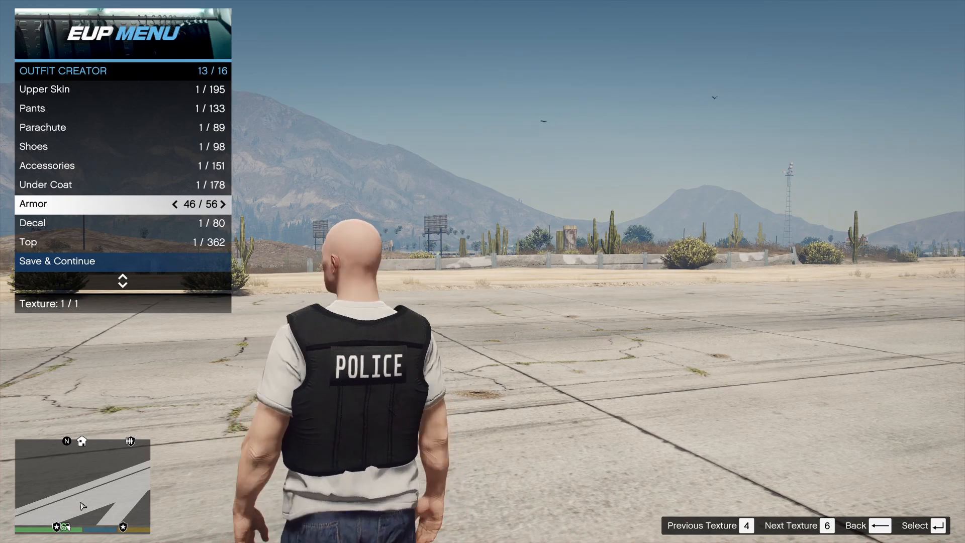
pyautogui.press('s')
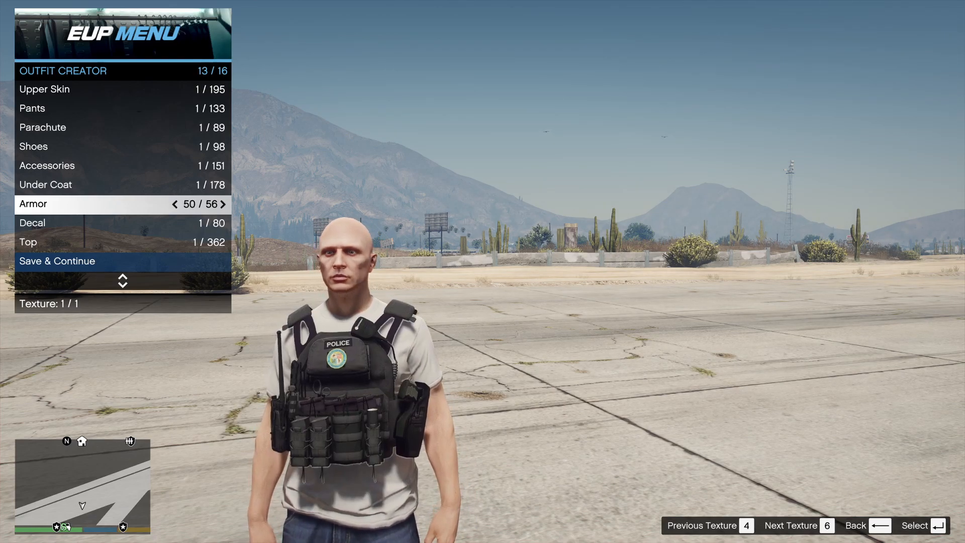
pyautogui.press('w')
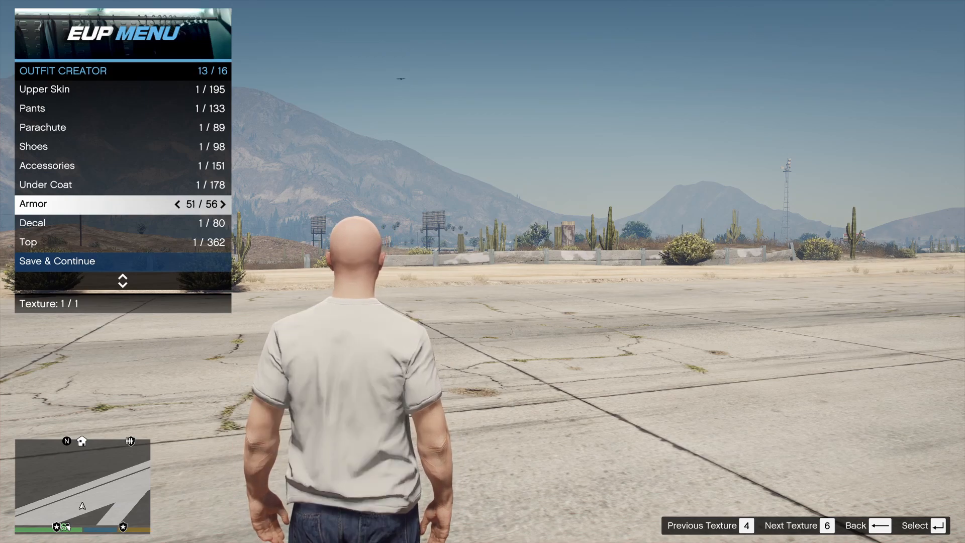
pyautogui.press('s')
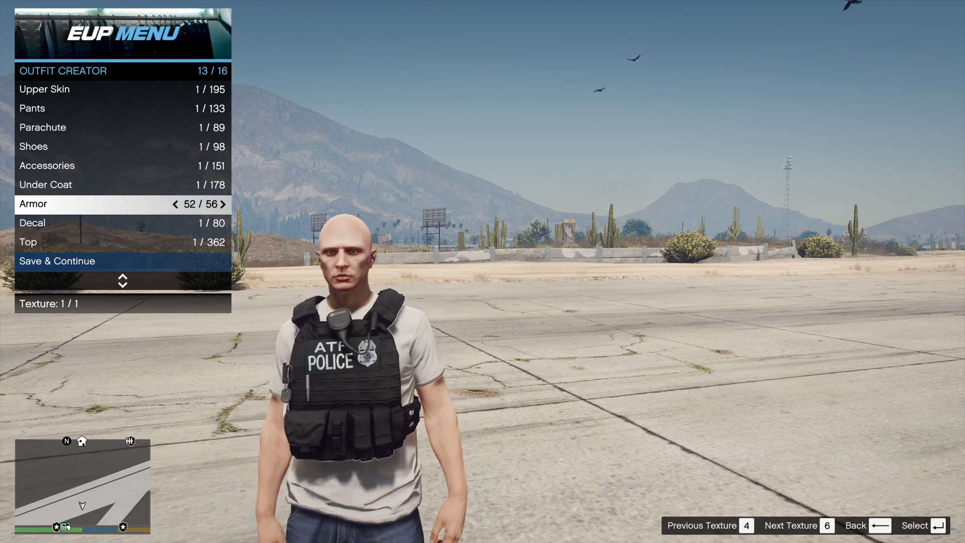
# Browse the remaining armors 53 to 56 and check the vests from front and back
pyautogui.press('Right')
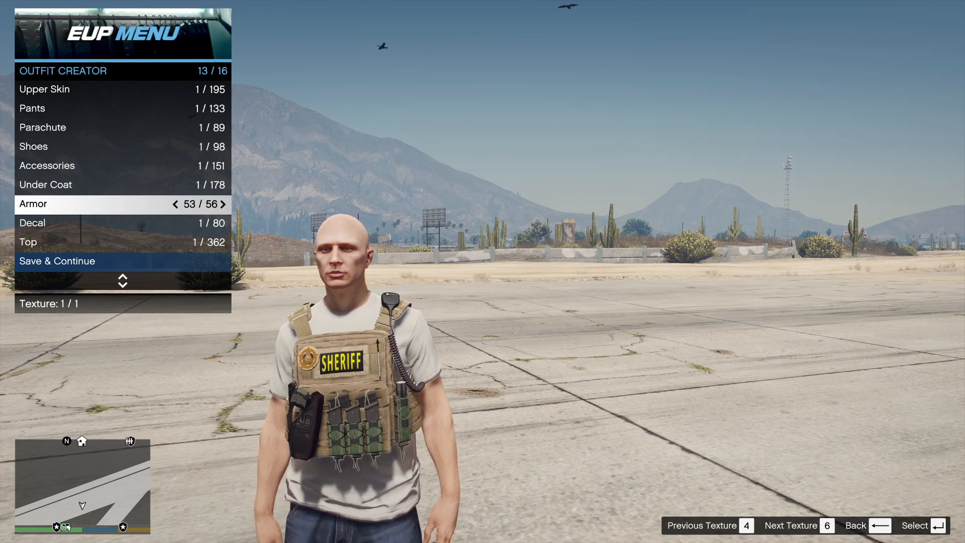
pyautogui.press('w')
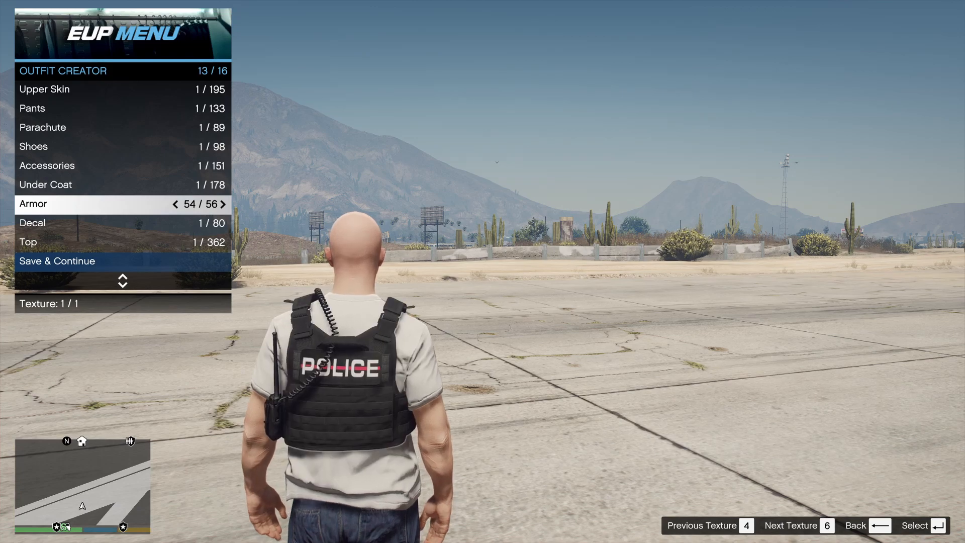
pyautogui.press('s')
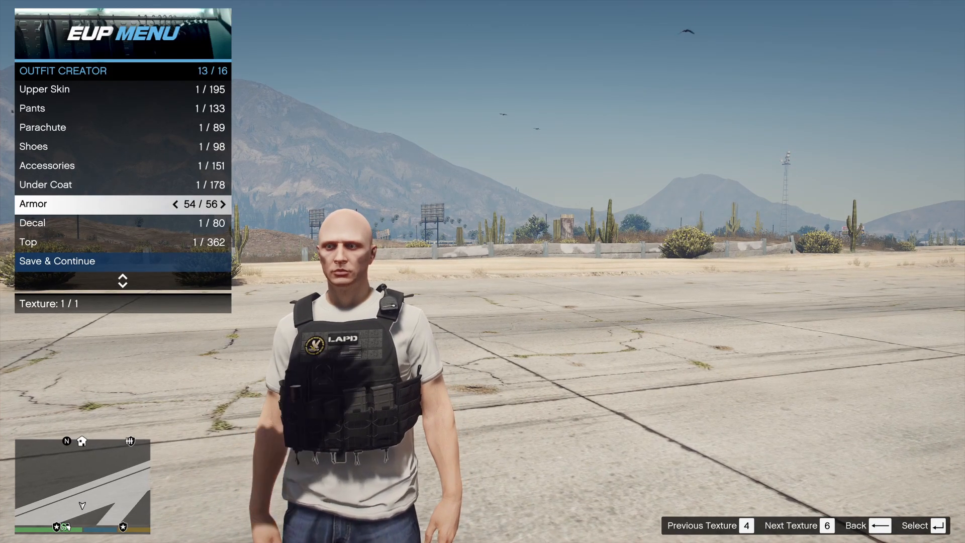
pyautogui.press('Right')
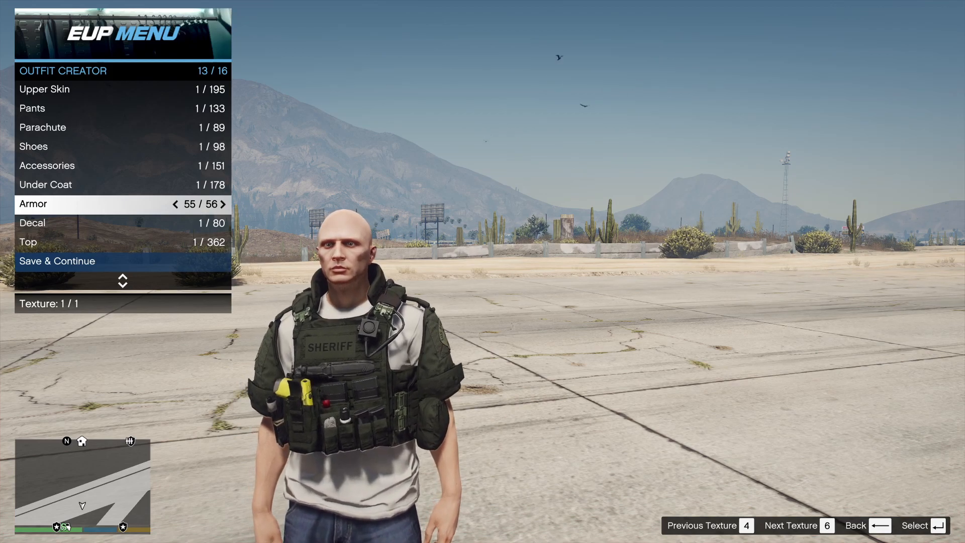
pyautogui.press('w')
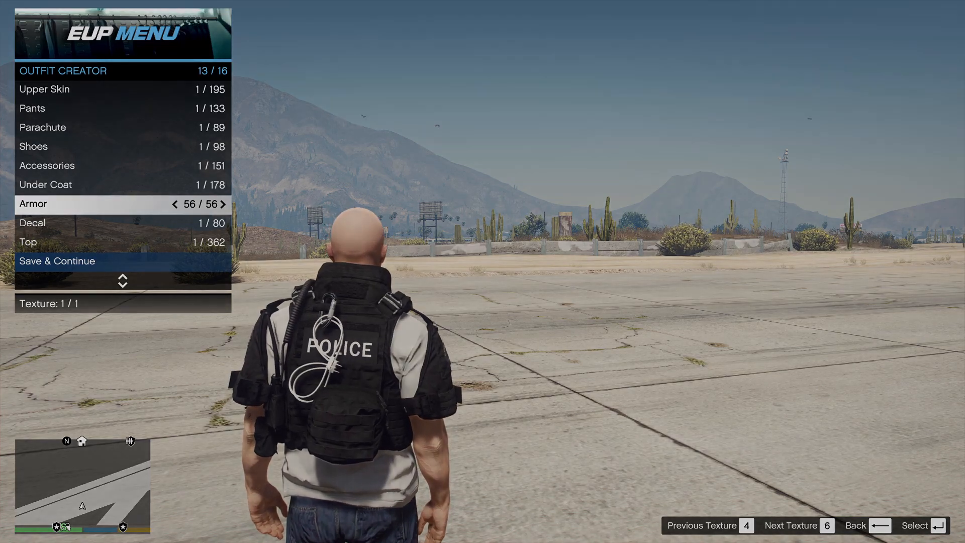
pyautogui.press('s')
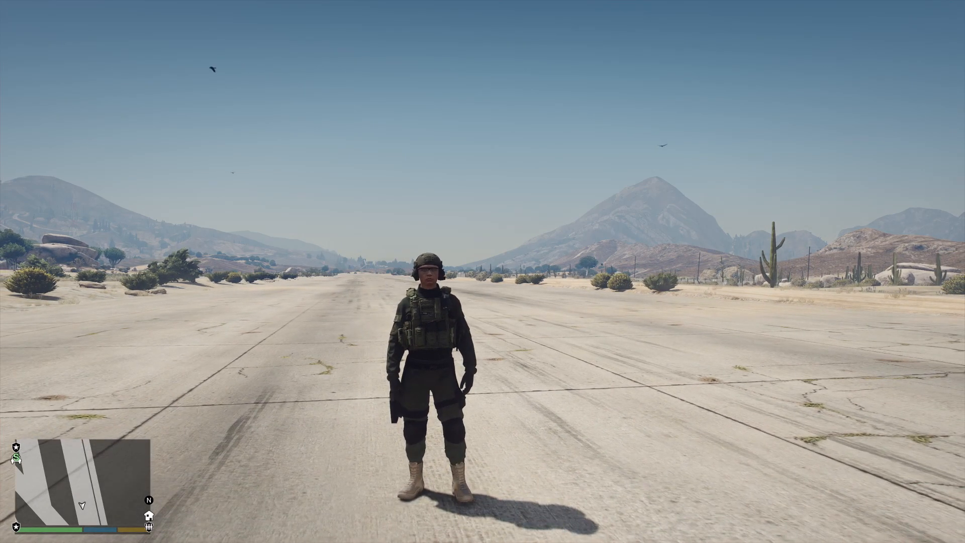
# Add the Carbine Rifle to the character from the trainer's Weapons Menu 2, close the trainer and adjust the camera view
pyautogui.press('F3')
pyautogui.press('KP_2')
pyautogui.press('KP_5')
pyautogui.press('KP_8')
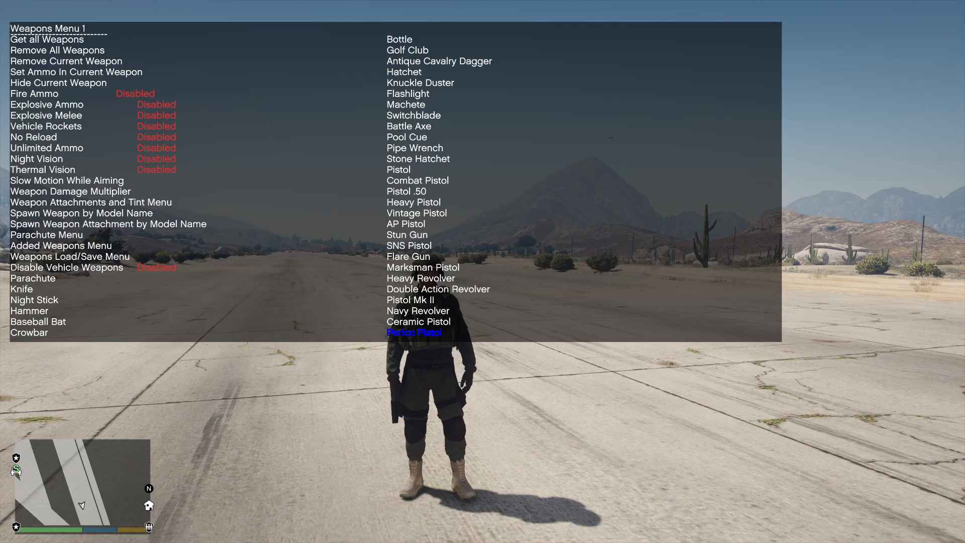
pyautogui.press('KP_6')
pyautogui.press('KP_2')
pyautogui.press('KP_2')
pyautogui.press('KP_2')
pyautogui.press('KP_2')
pyautogui.press('KP_2')
pyautogui.press('KP_2')
pyautogui.press('KP_2')
pyautogui.press('KP_2')
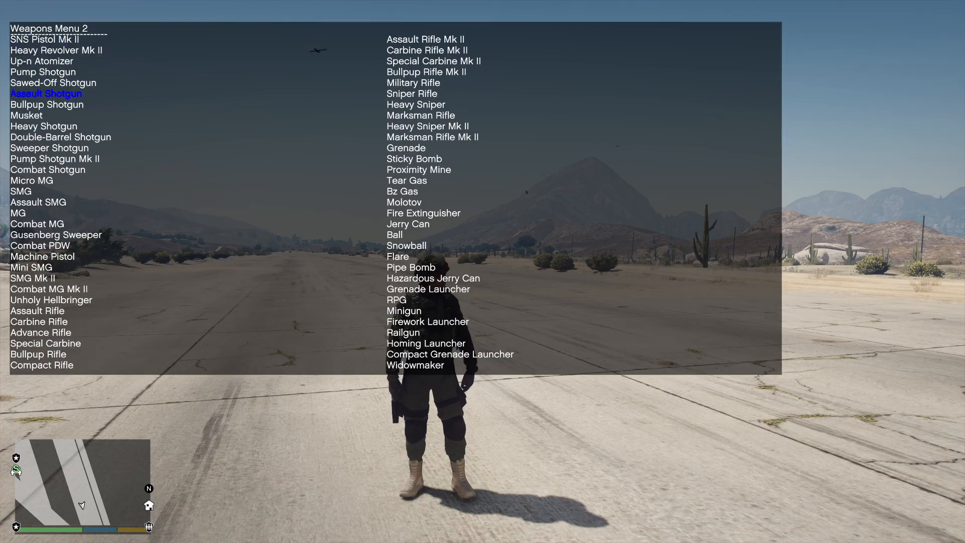
pyautogui.press('KP_2')
pyautogui.press('KP_2')
pyautogui.press('KP_2')
pyautogui.press('KP_2')
pyautogui.press('KP_2')
pyautogui.press('KP_2')
pyautogui.press('KP_2')
pyautogui.press('KP_2')
pyautogui.press('KP_2')
pyautogui.press('KP_2')
pyautogui.press('KP_2')
pyautogui.press('KP_2')
pyautogui.press('KP_2')
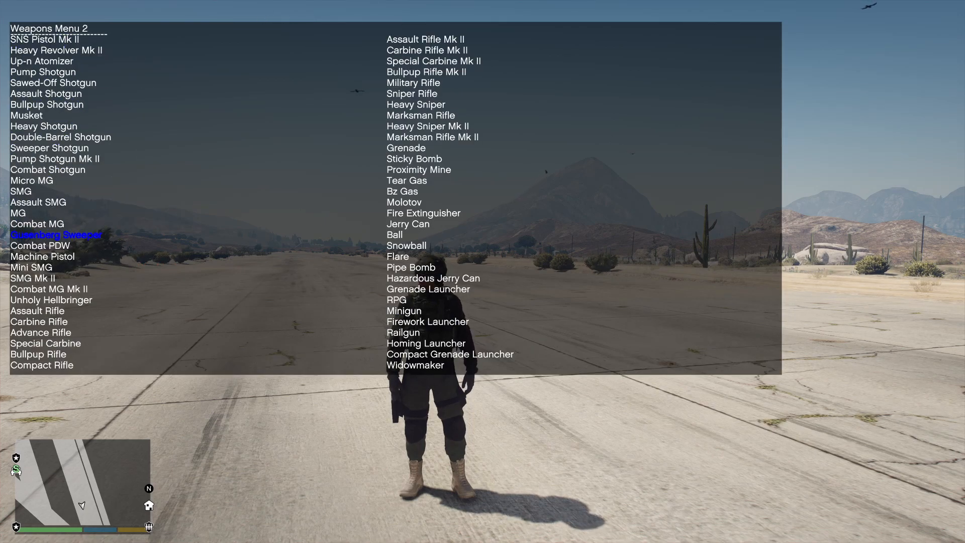
pyautogui.press('KP_2')
pyautogui.press('KP_2')
pyautogui.press('KP_2')
pyautogui.press('KP_2')
pyautogui.press('KP_2')
pyautogui.press('KP_5')
pyautogui.press('KP_0')
pyautogui.press('KP_0')
pyautogui.press('v')
pyautogui.press('v')
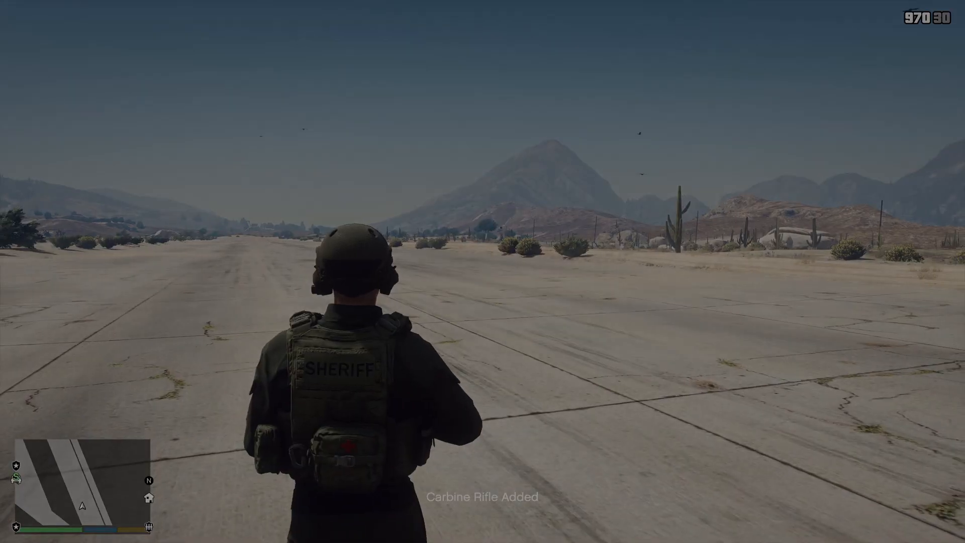